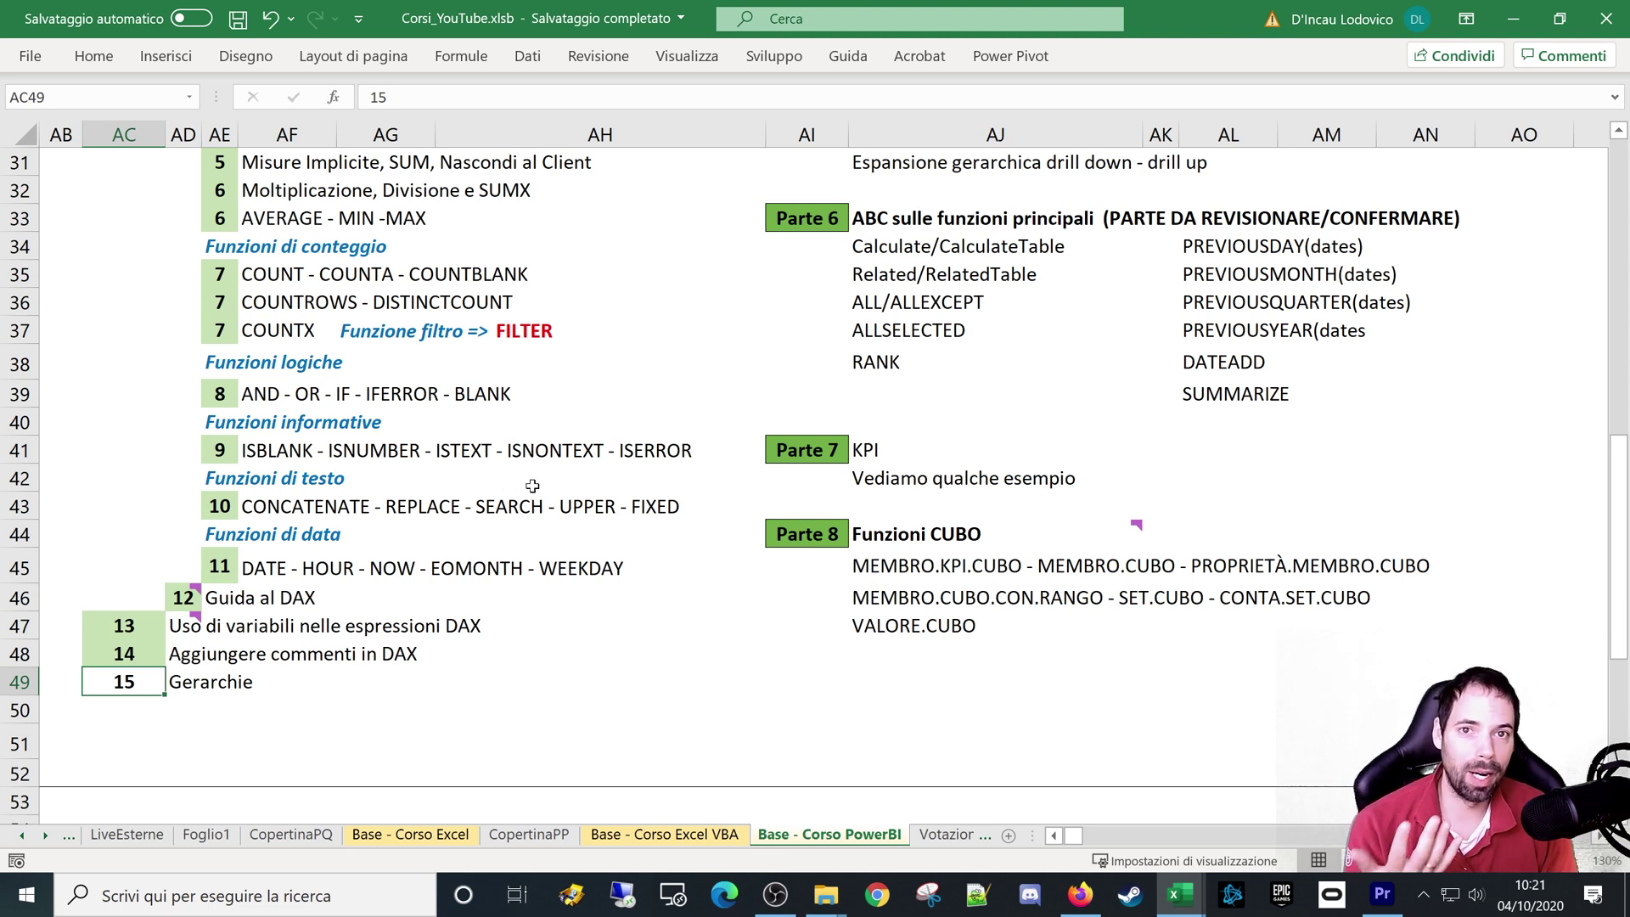
Step: Switch to the L15_PowerPivot_Gerarchie.xlsb workbook window from the Excel taskbar
scroll(356, 478, "up", 2)
scroll(356, 479, "down", 3)
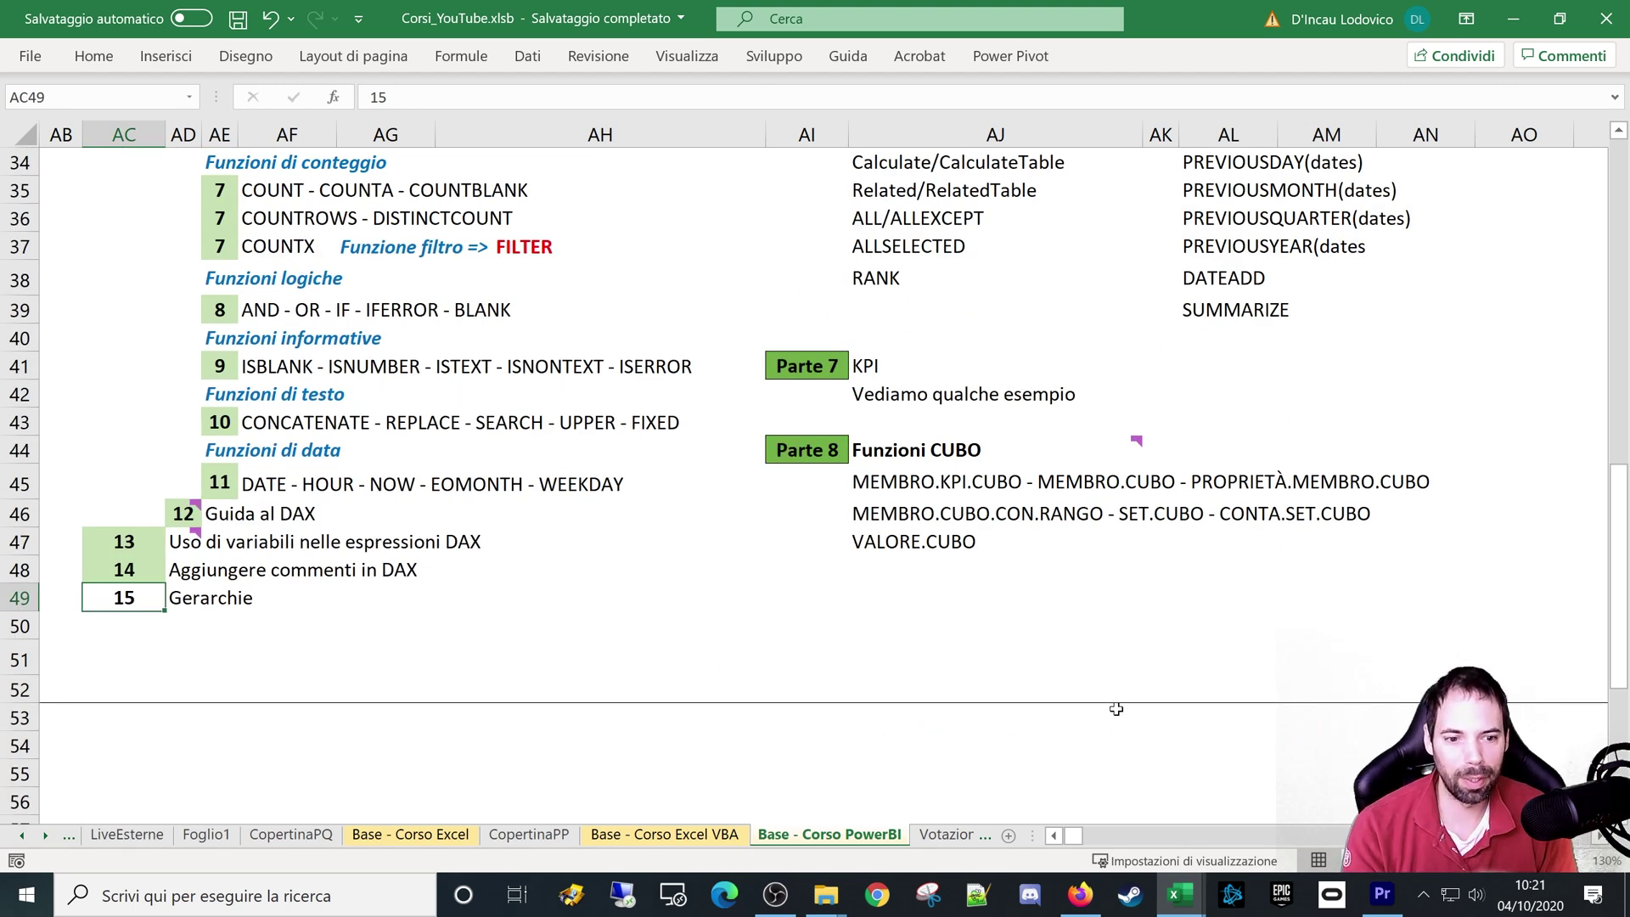
left_click(1191, 904)
left_click(1273, 798)
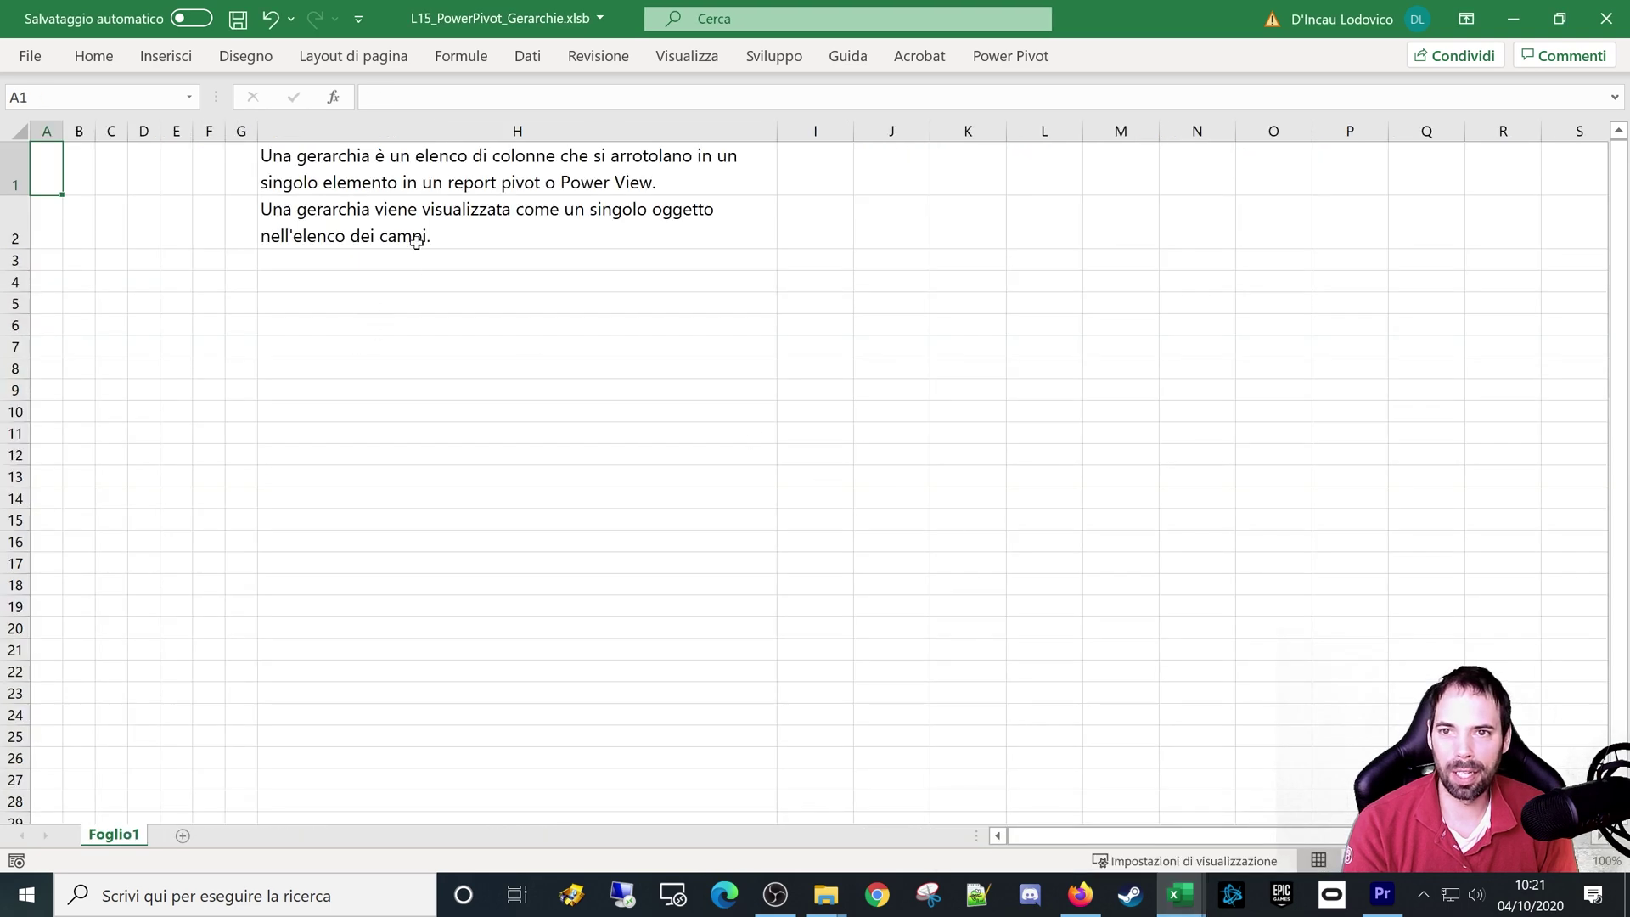
Step: Pin the ribbon permanently open, select cell A2 and show the Dati tab
left_click(93, 56)
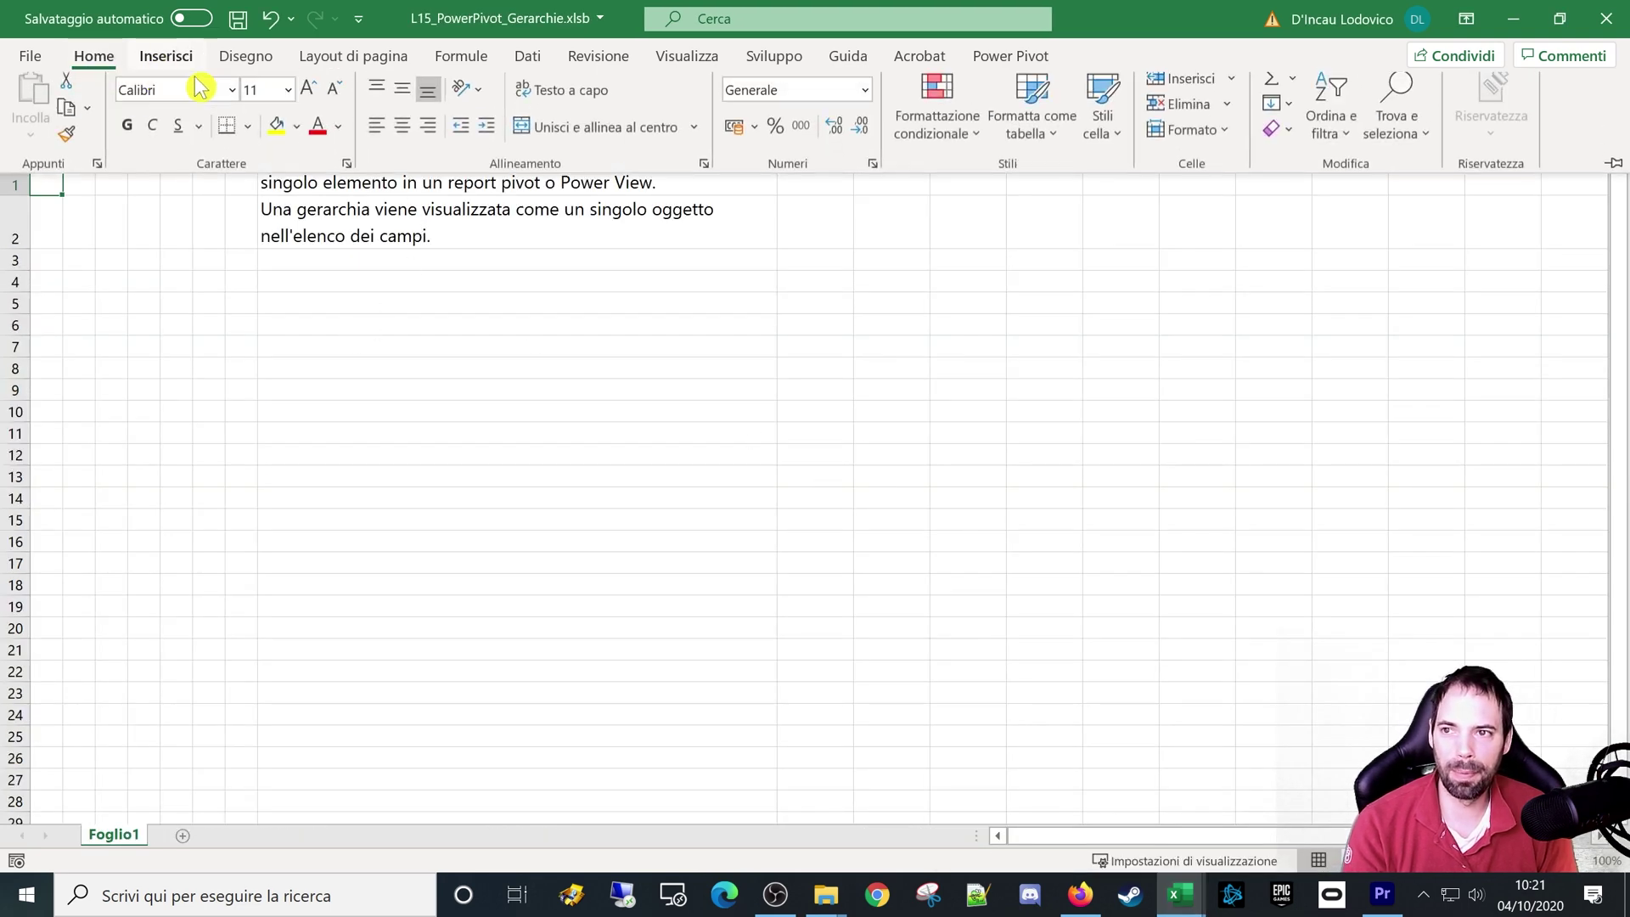
left_click(1612, 174)
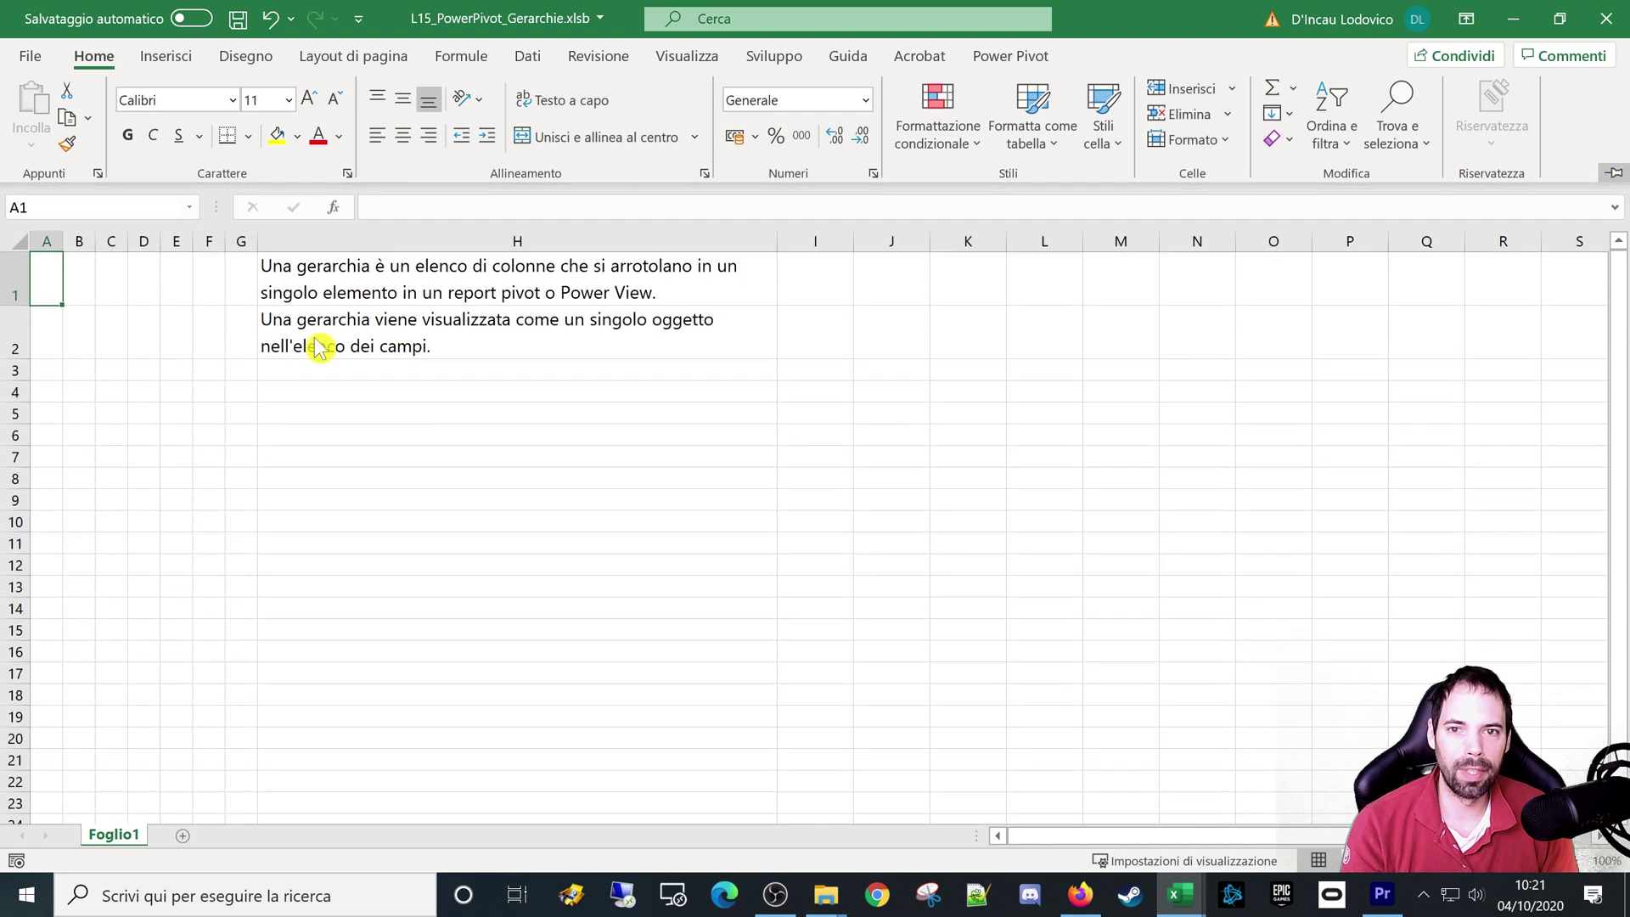
left_click(77, 288)
left_click(50, 284)
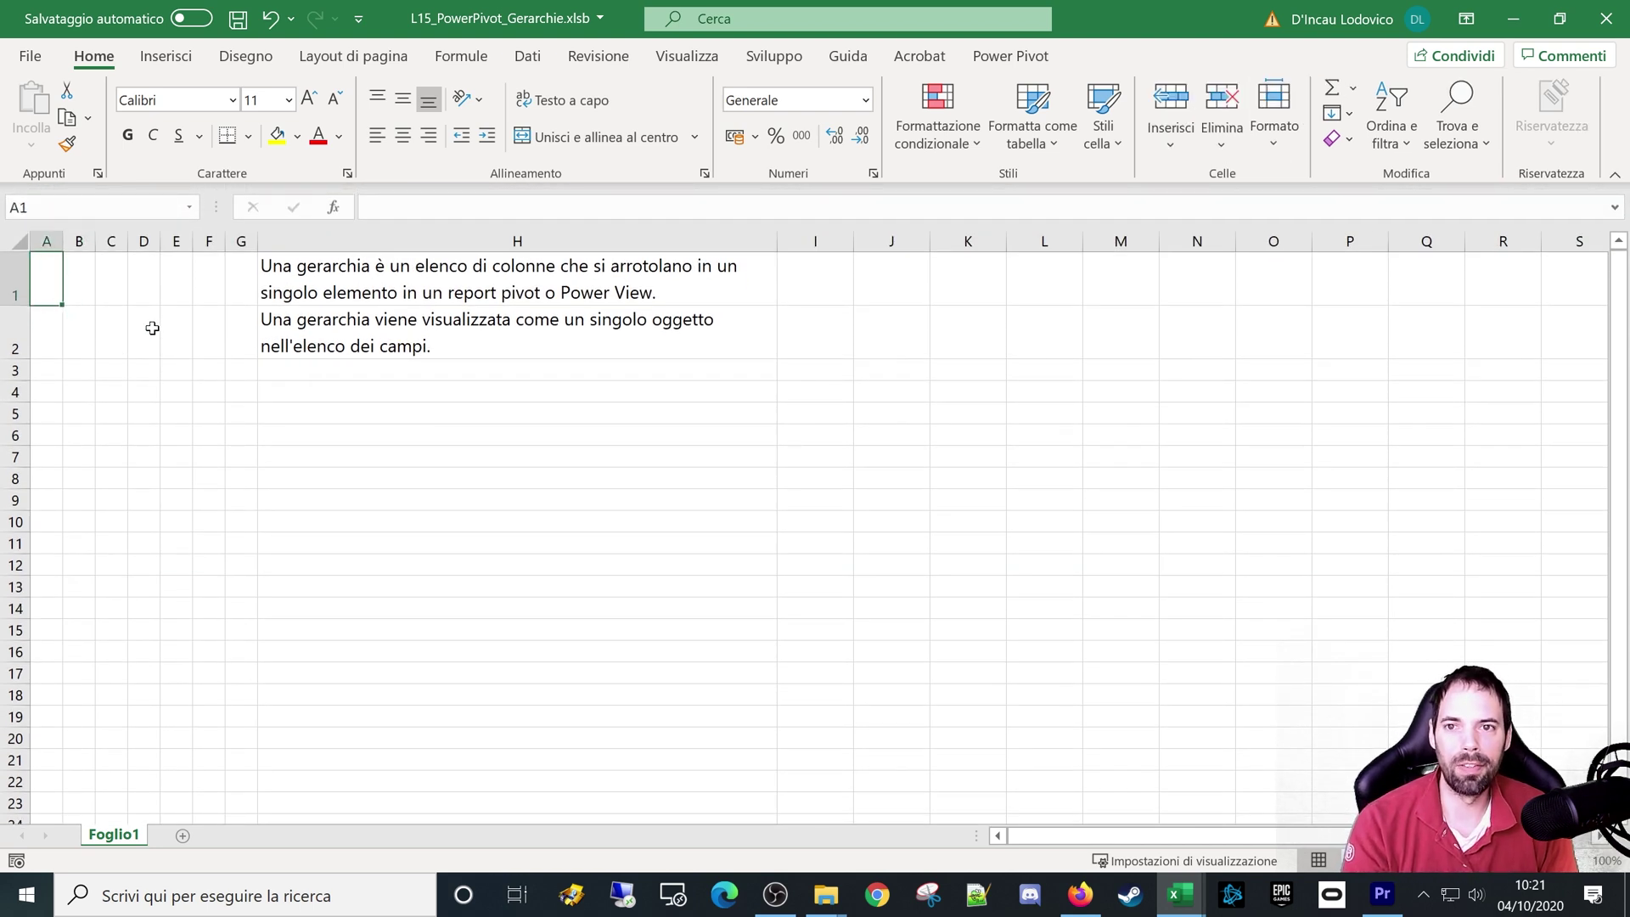
left_click(52, 325)
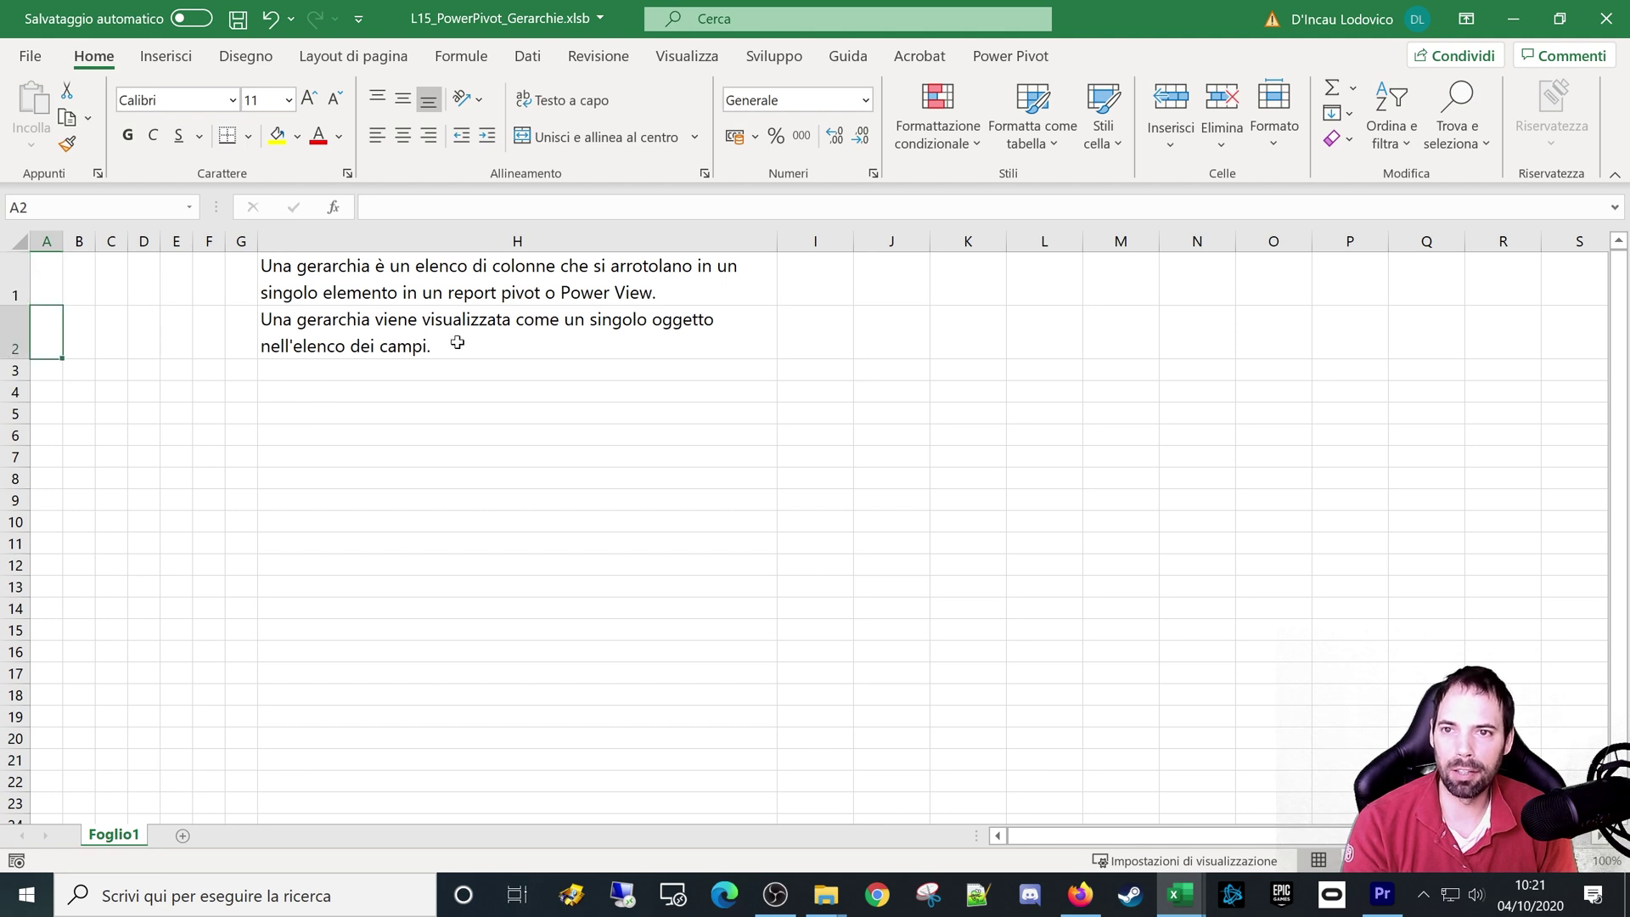
left_click(527, 58)
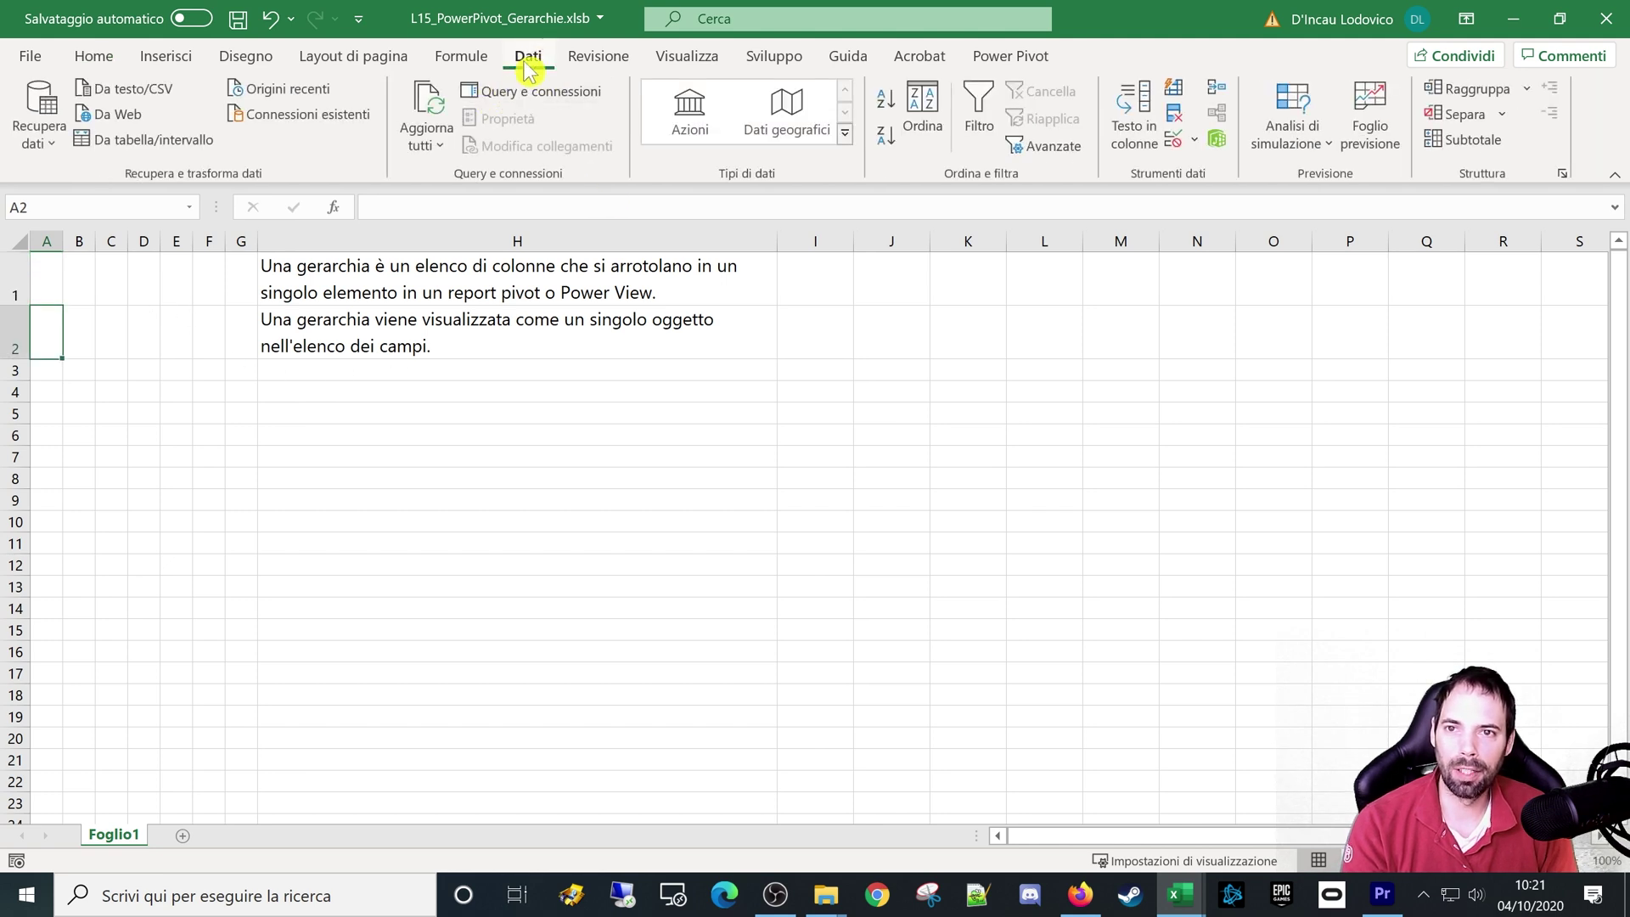
Step: Open the Query e connessioni pane and inspect the Calendario query's columns (1.095 rows)
left_click(510, 94)
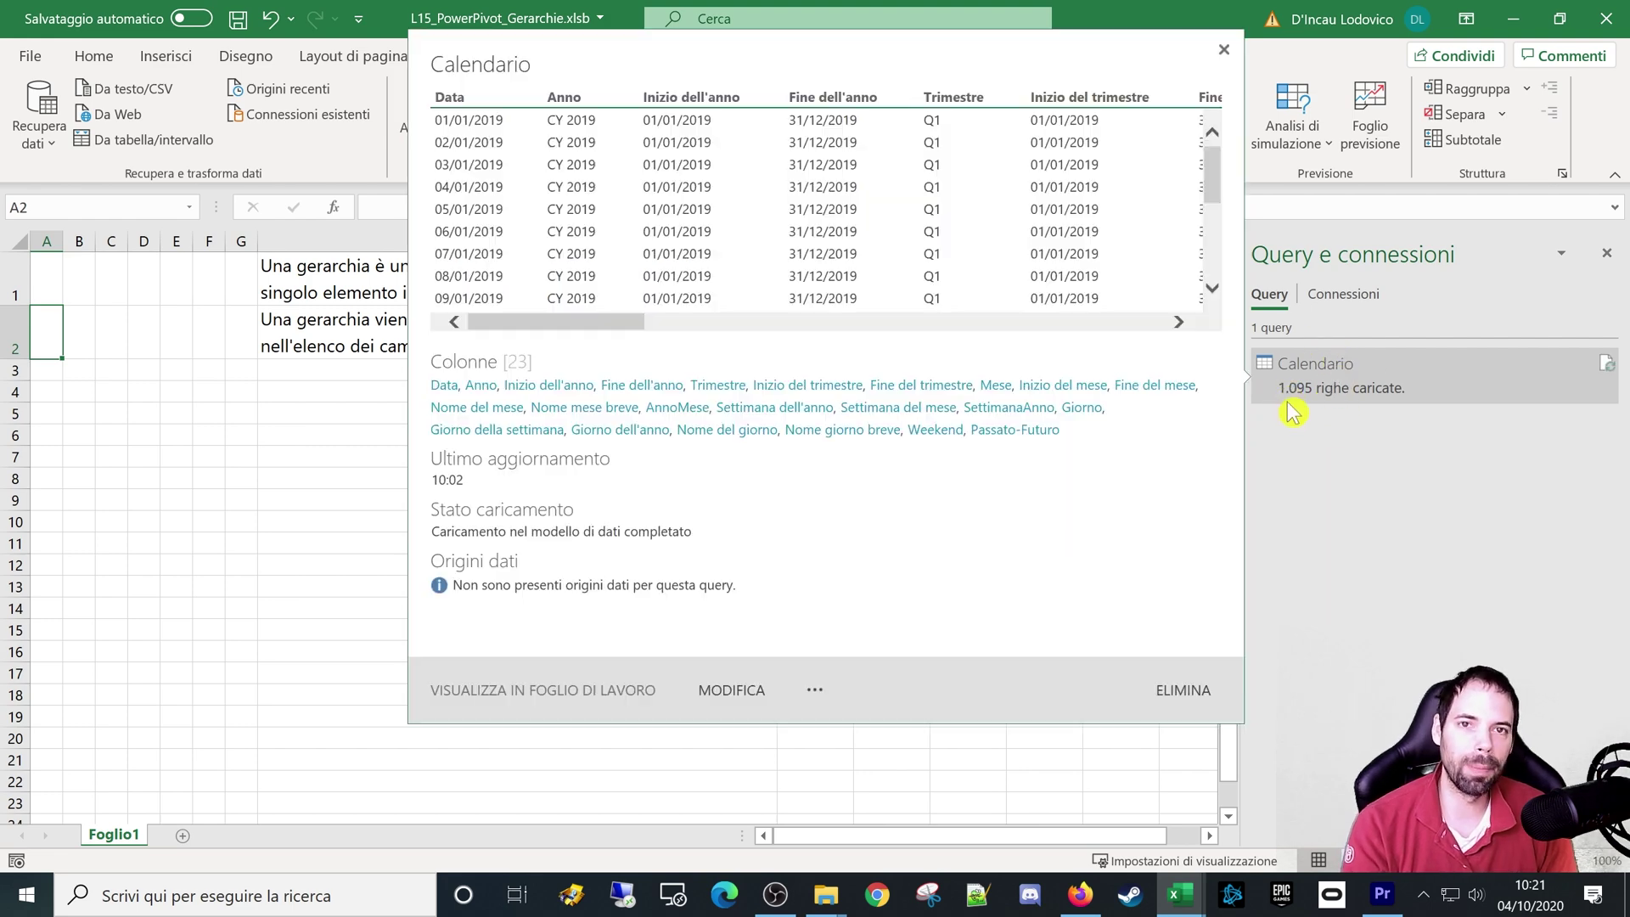
mouse_move(1324, 374)
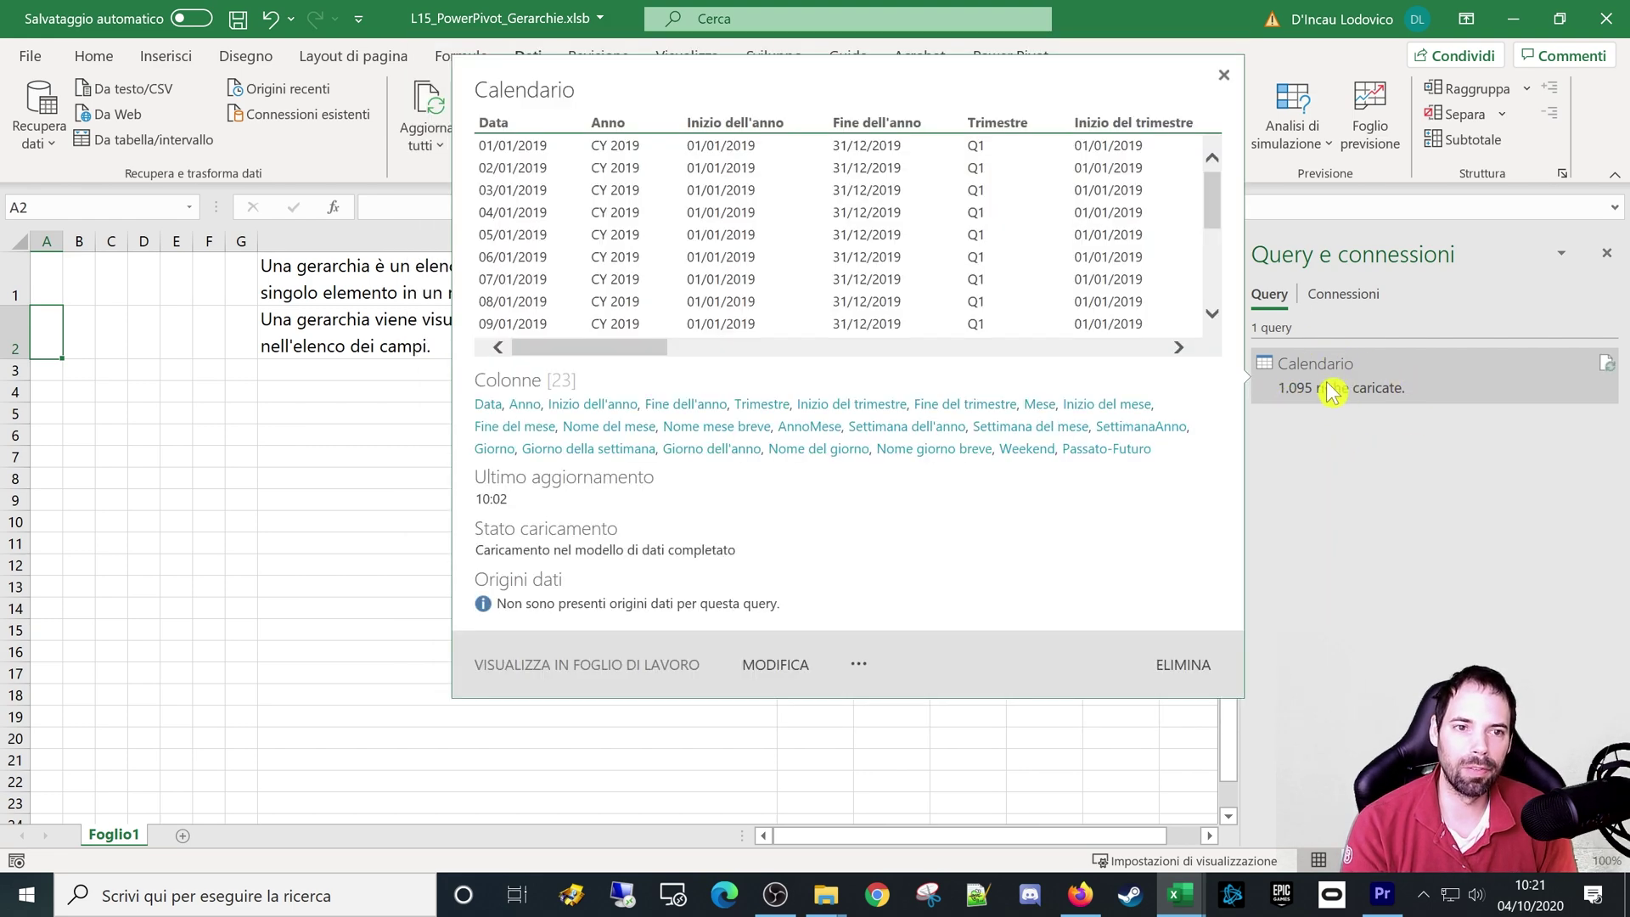
left_click_drag(607, 348, 813, 364)
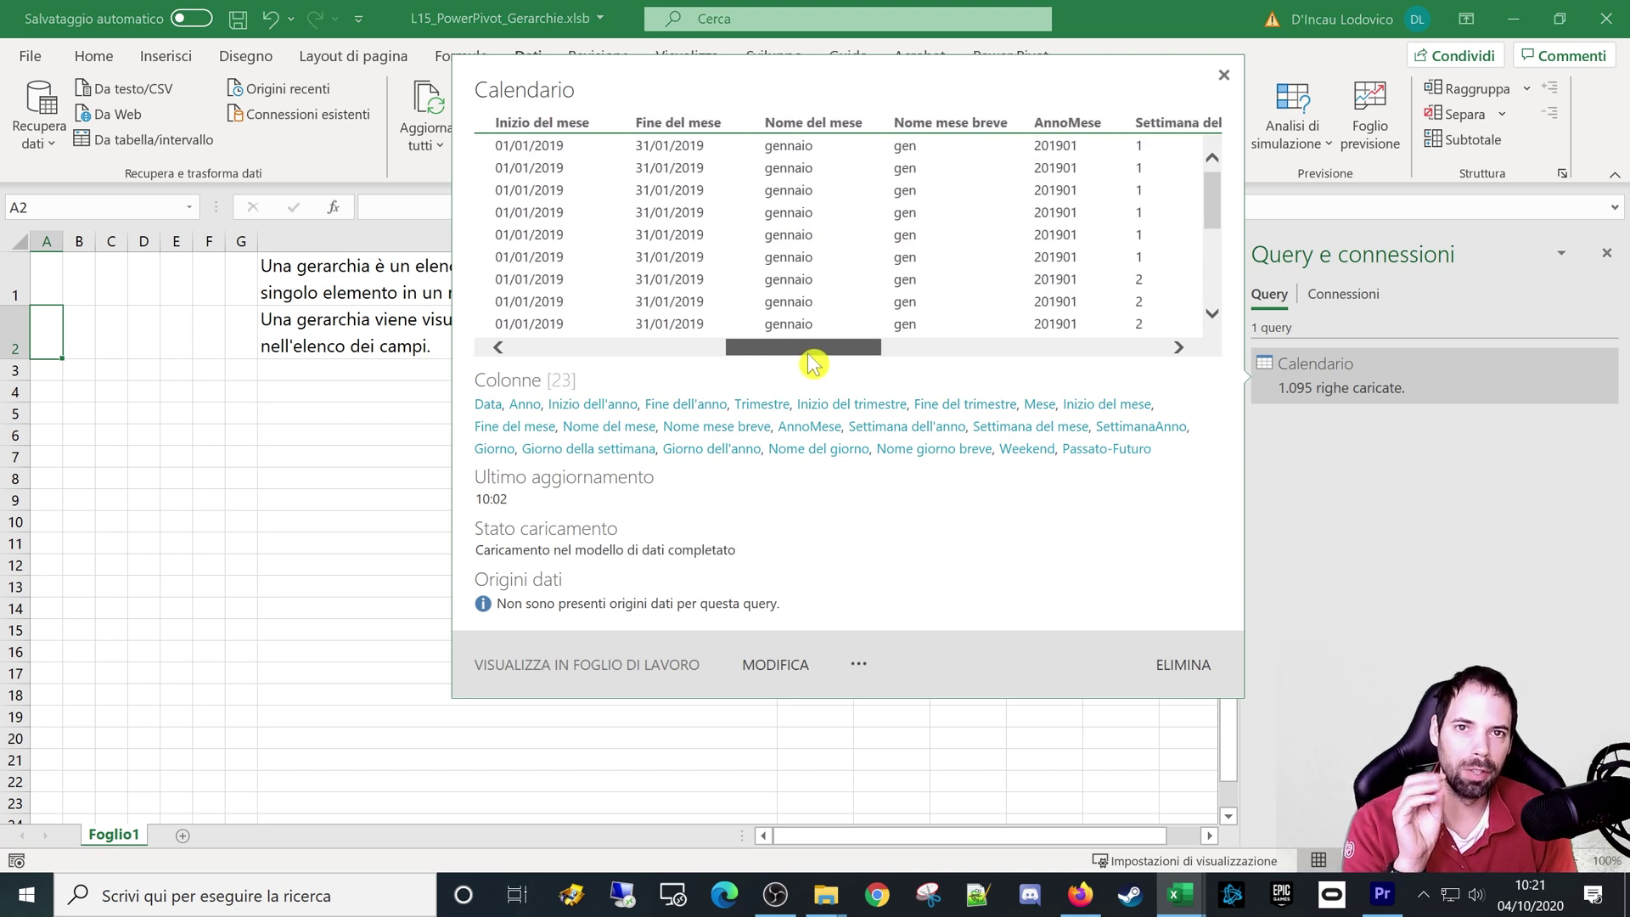
left_click_drag(813, 363, 1059, 363)
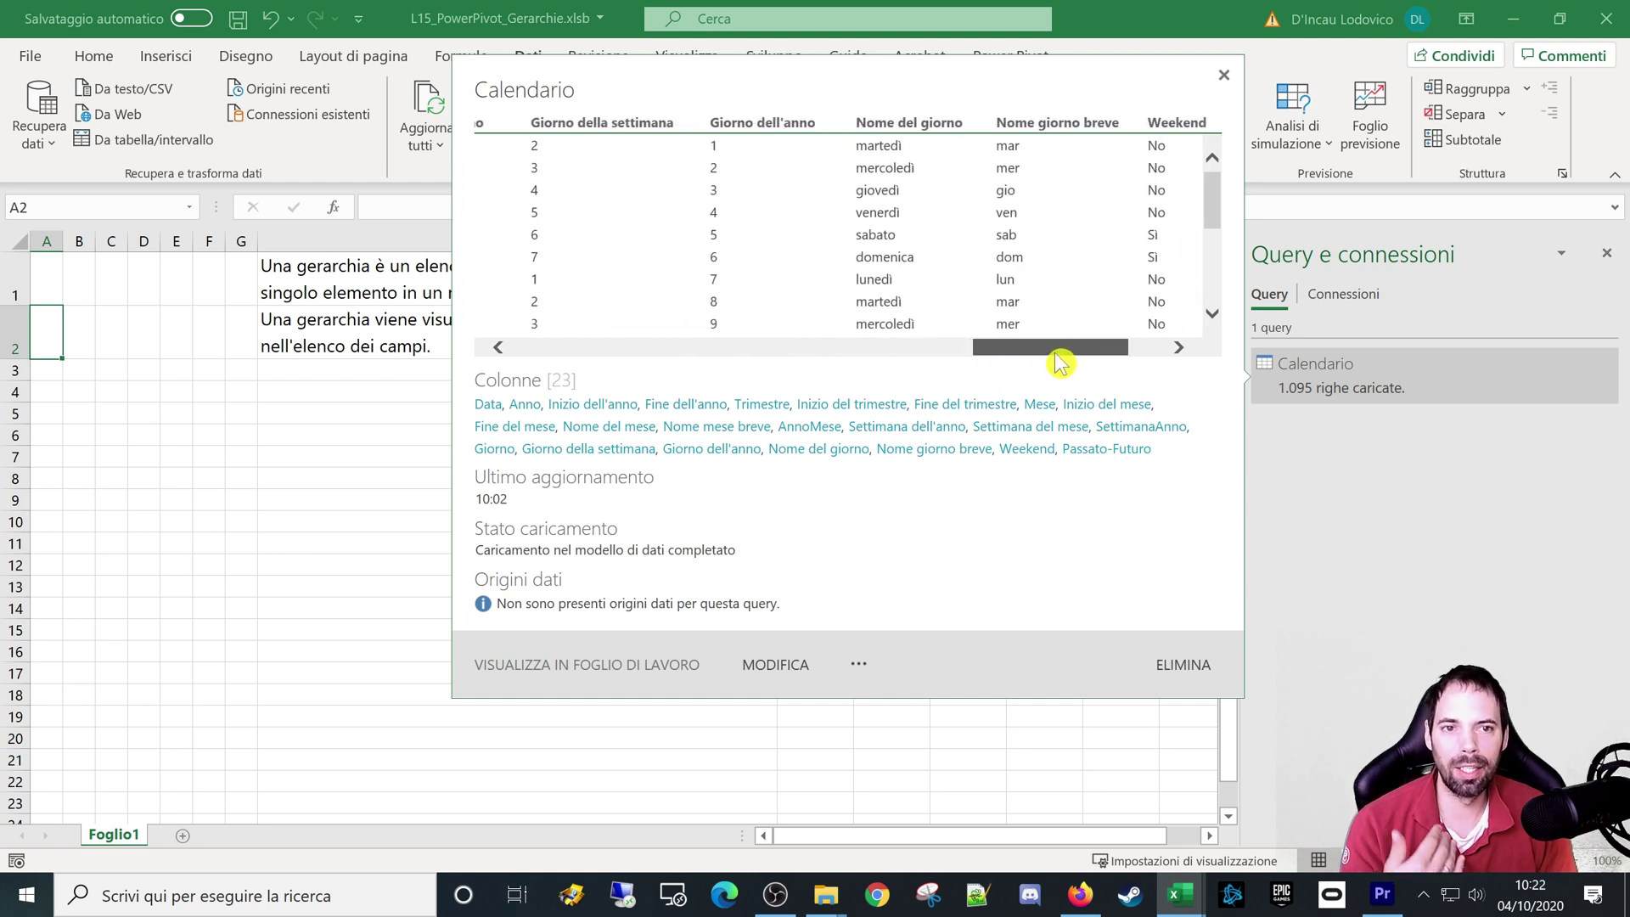
mouse_move(1059, 363)
left_mouse_down()
mouse_move(1119, 356)
mouse_move(909, 354)
mouse_move(573, 284)
left_mouse_up()
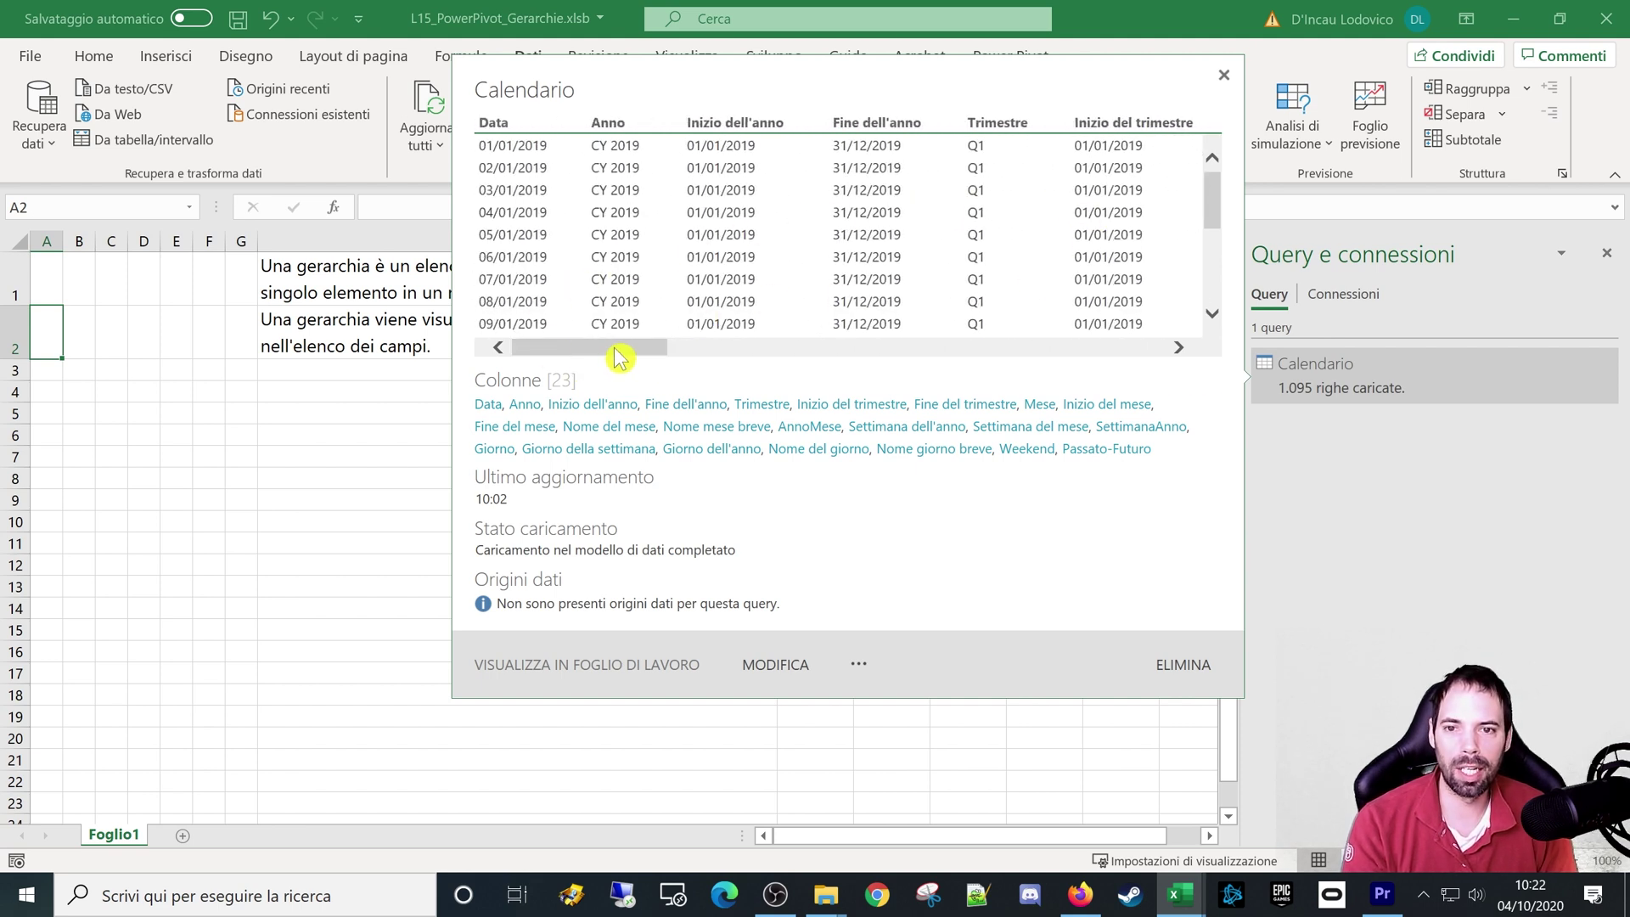
mouse_move(619, 358)
left_mouse_down()
mouse_move(686, 361)
mouse_move(627, 357)
left_mouse_up()
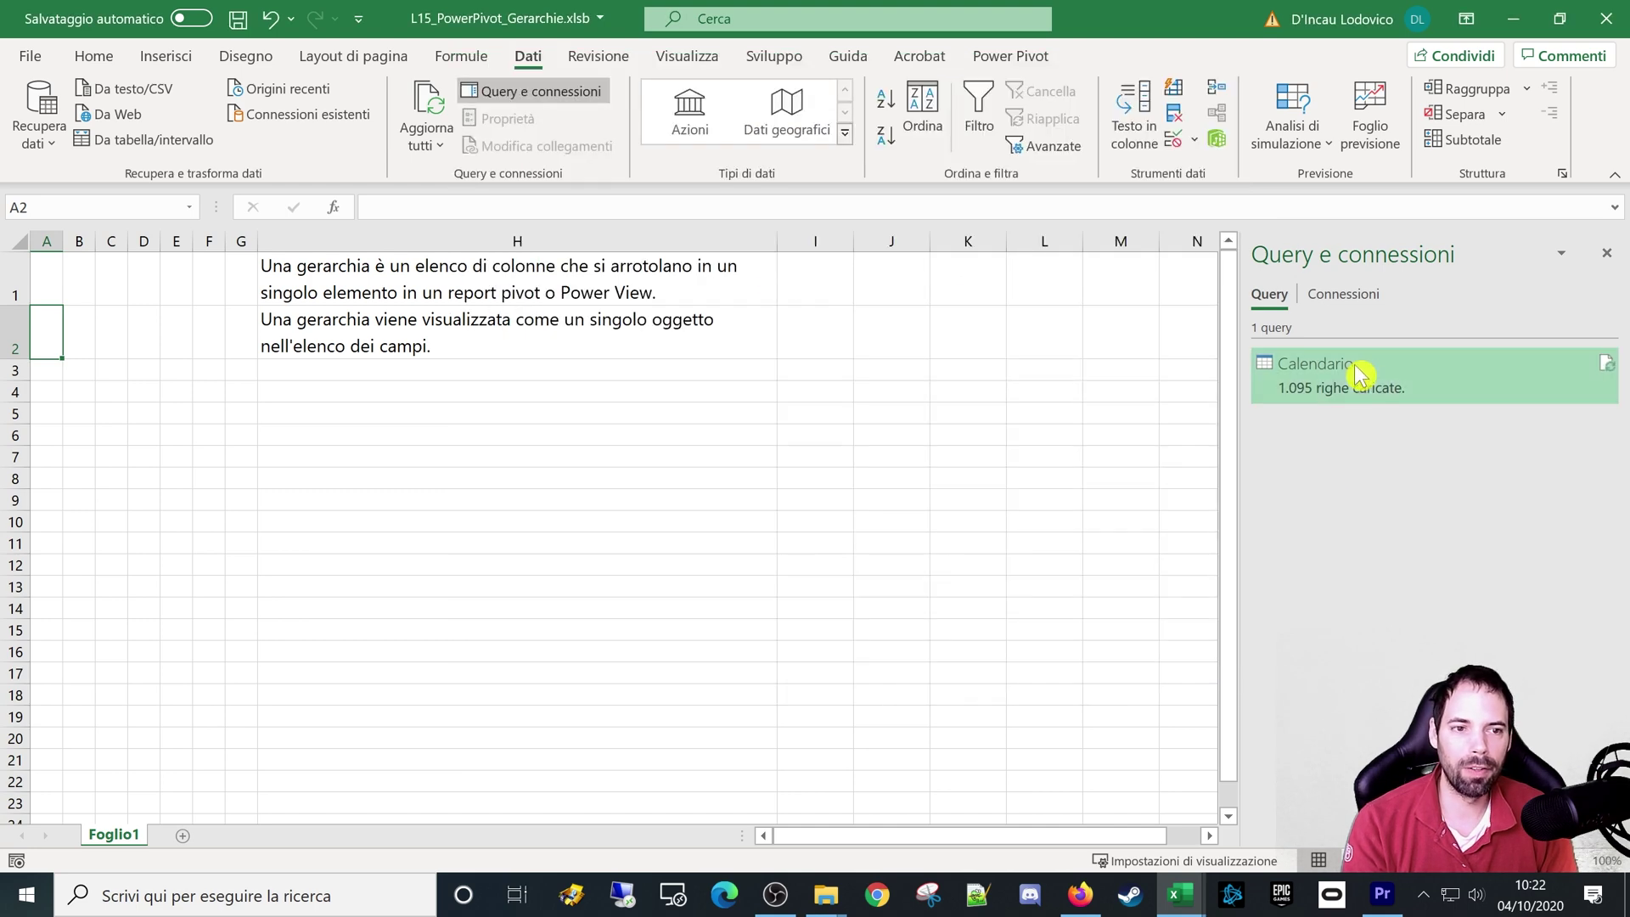
Step: Check Calendario's Carica in settings without changes, then open the data model with Power Pivot Gestisci
right_click(1355, 374)
left_click(1426, 509)
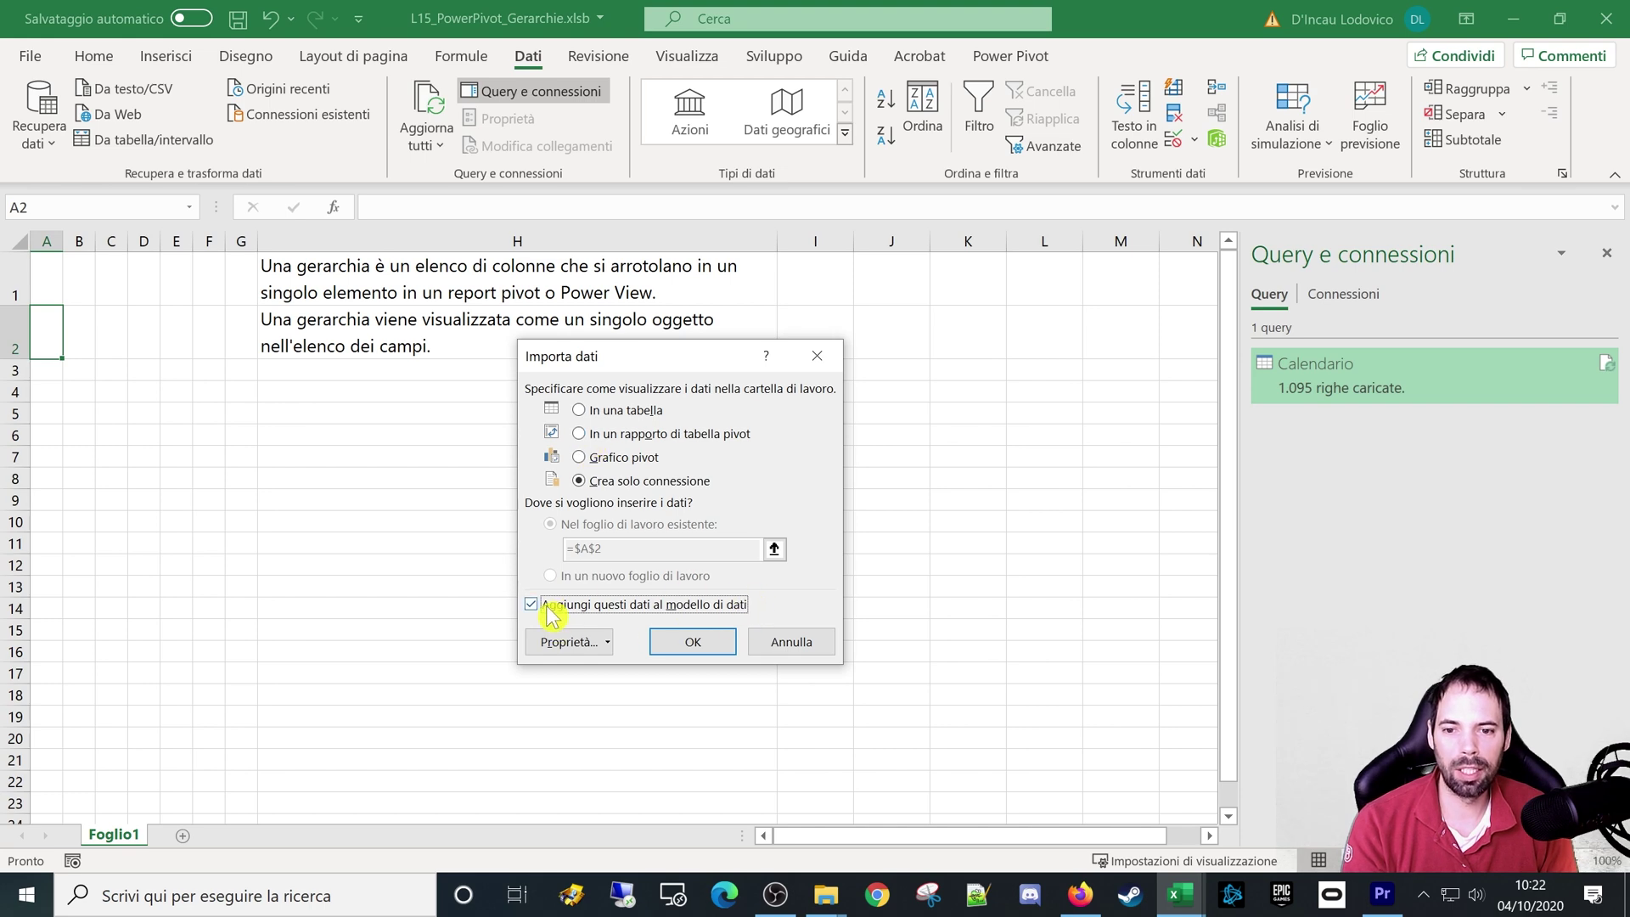
left_click(789, 642)
left_click(1007, 58)
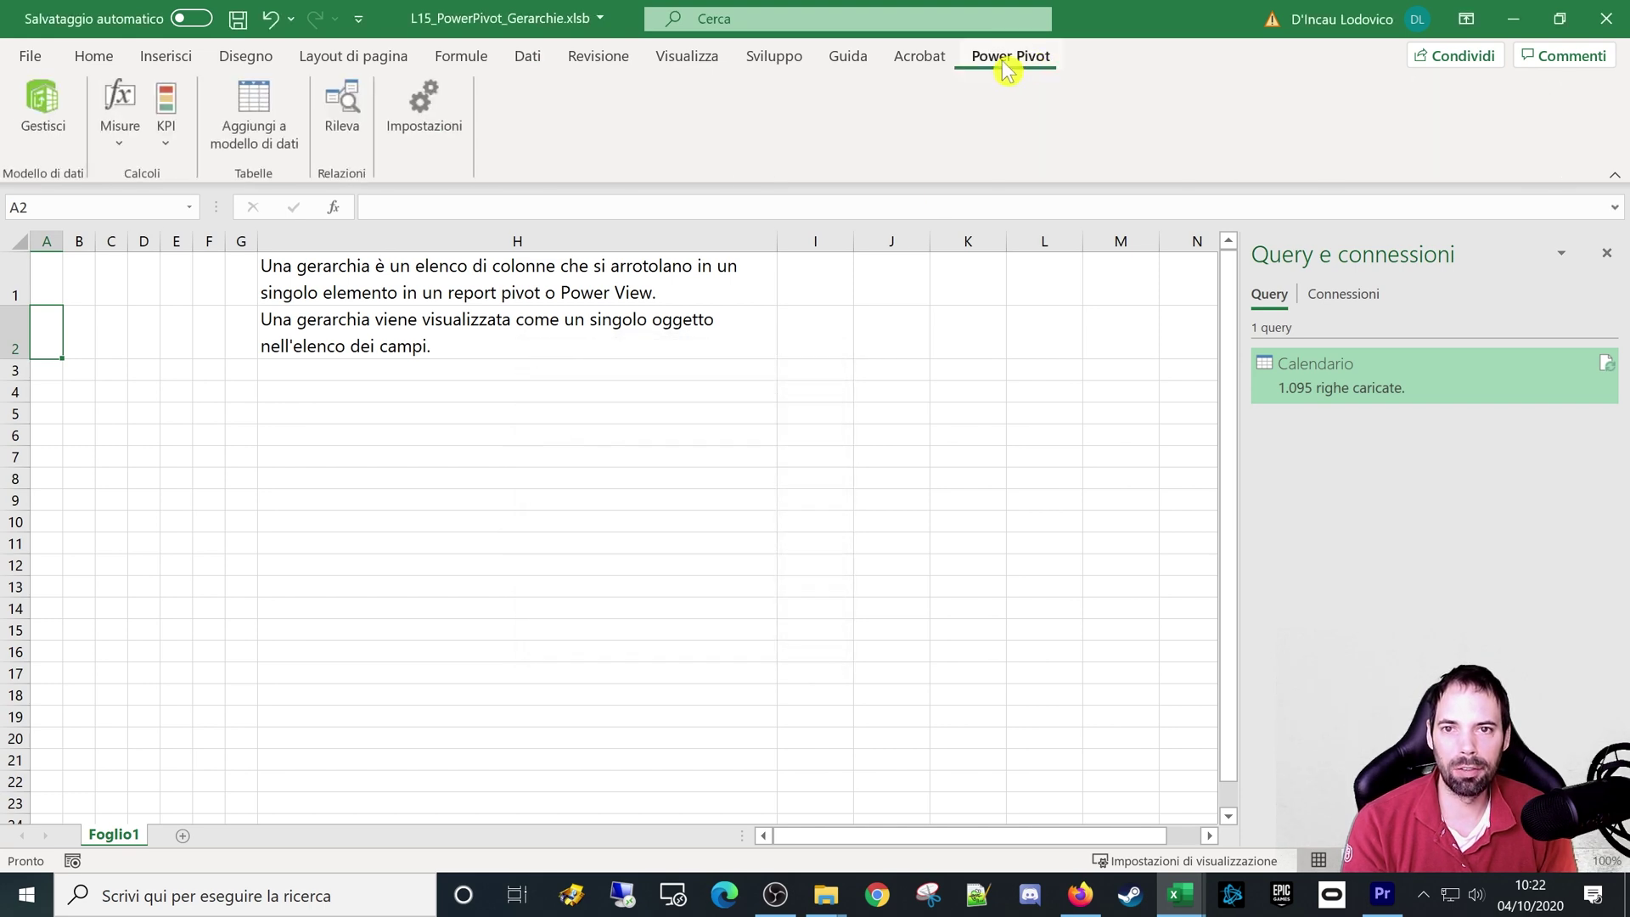
left_click(47, 140)
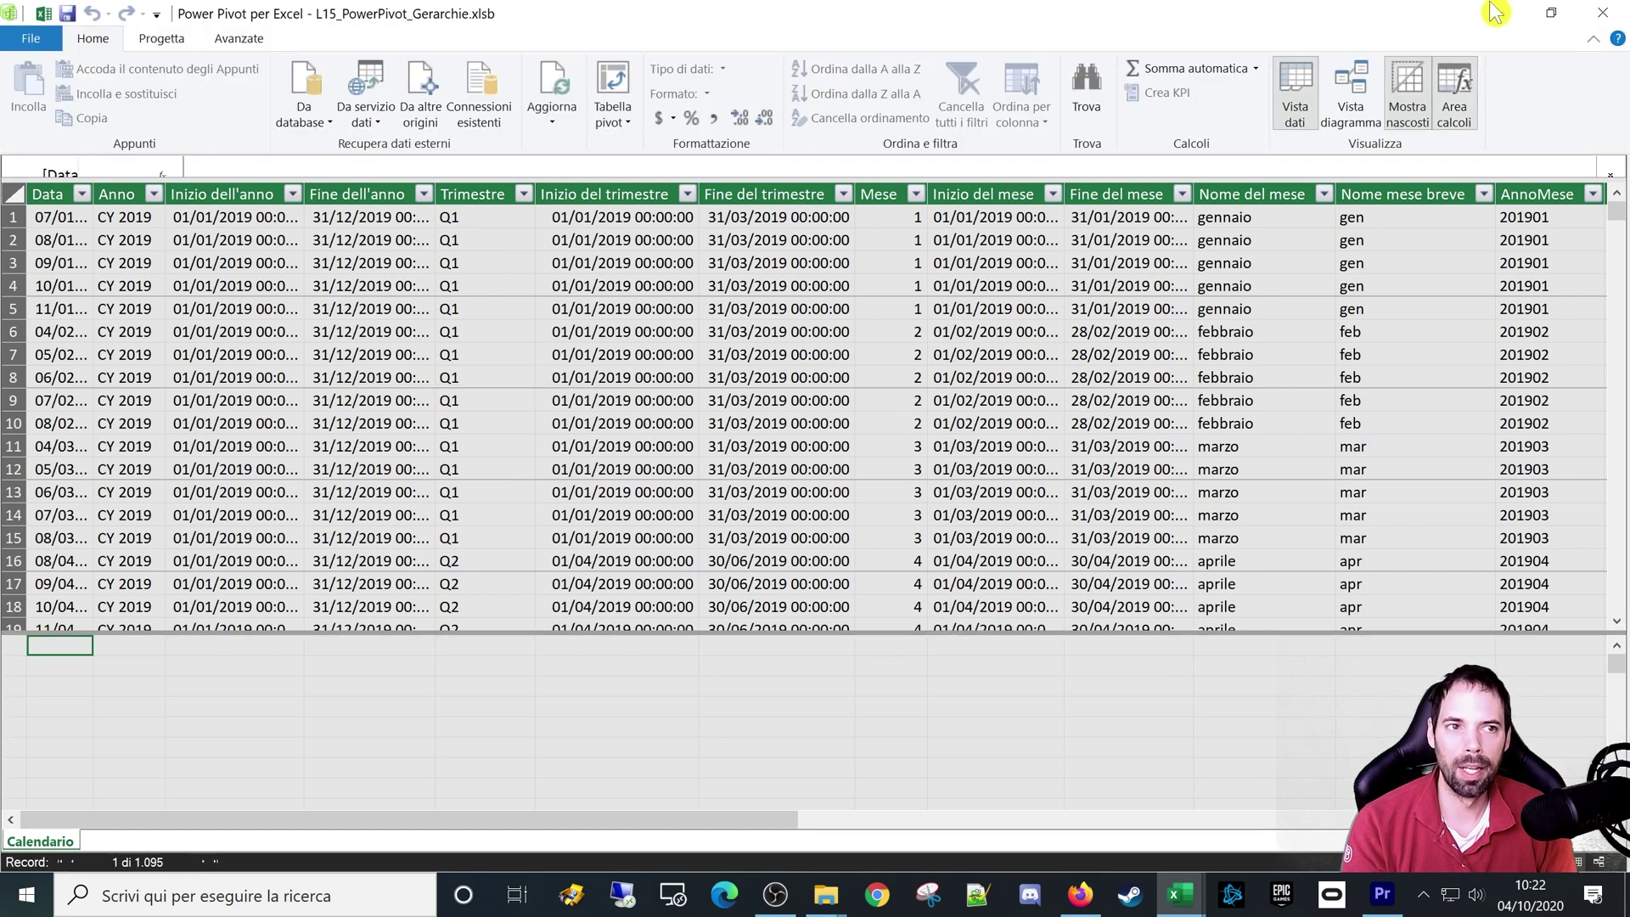
Step: Close the Power Pivot window and select cell G1 on Foglio1
left_click(1602, 12)
left_click(247, 296)
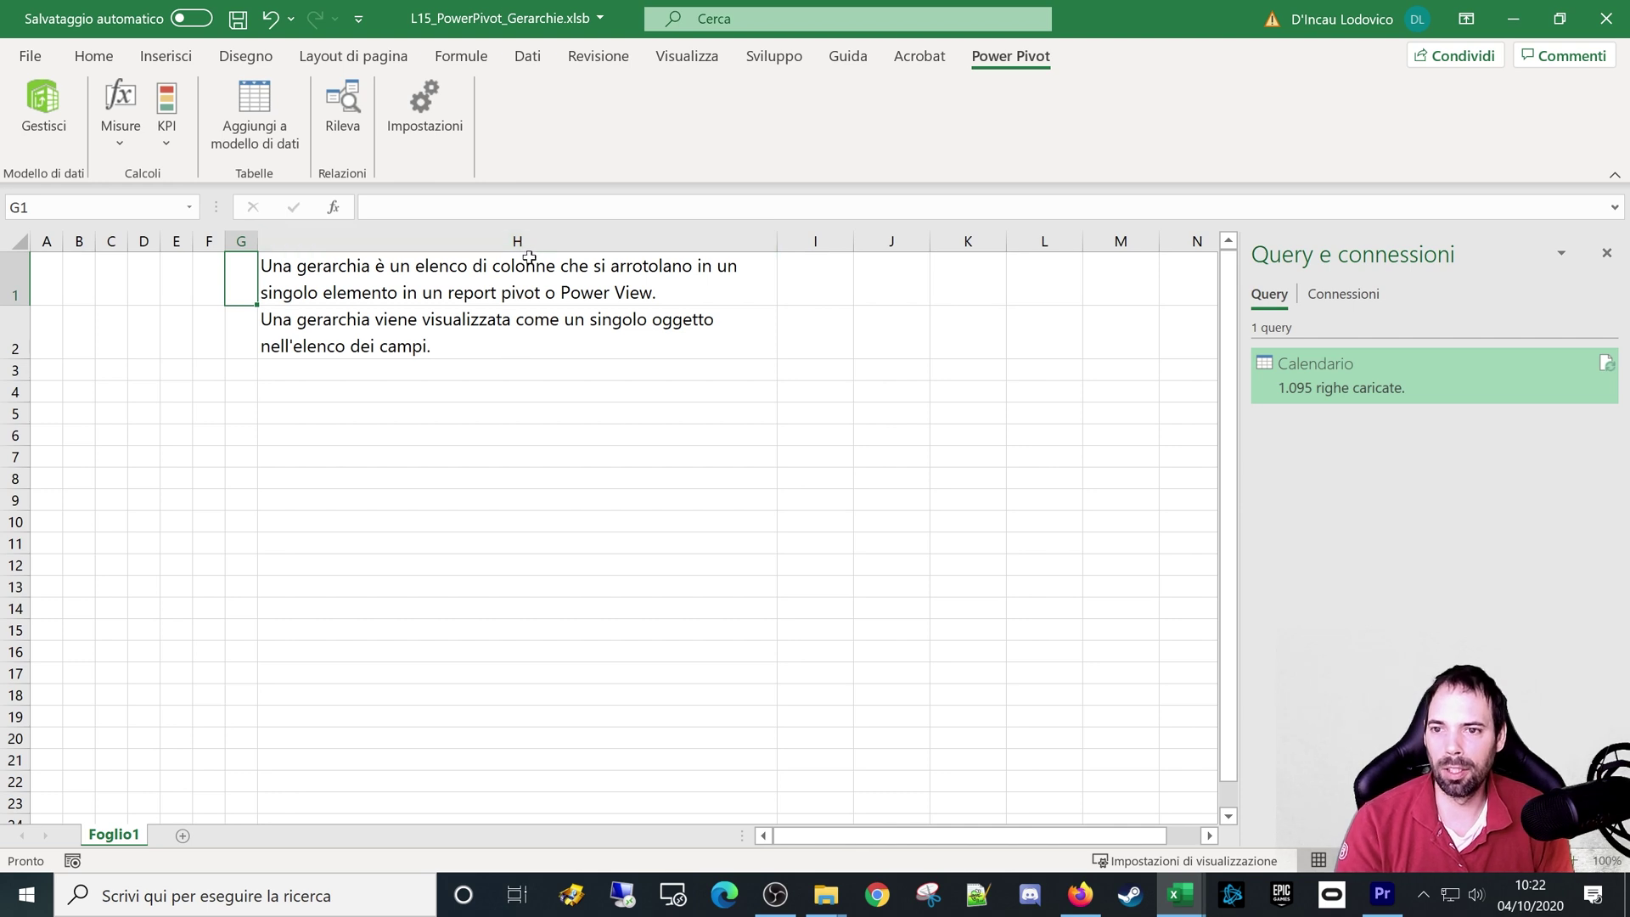
Step: Review the hierarchy definition in H1 and reopen the data model in Power Pivot
left_click(384, 275)
left_click(388, 345)
left_click(401, 272)
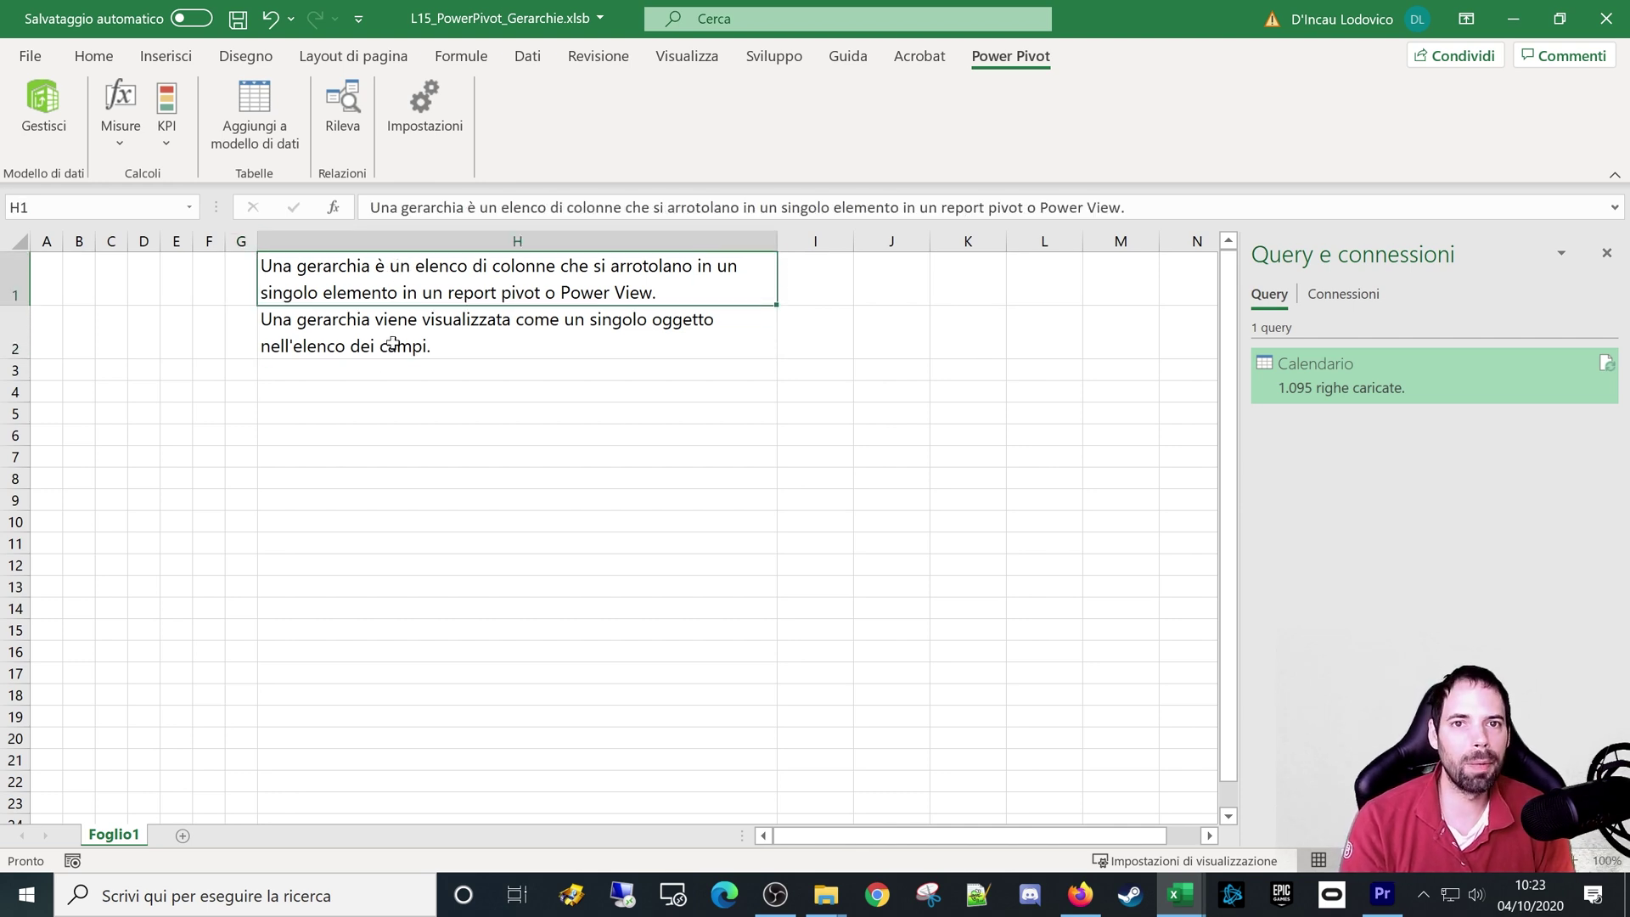
left_click(44, 106)
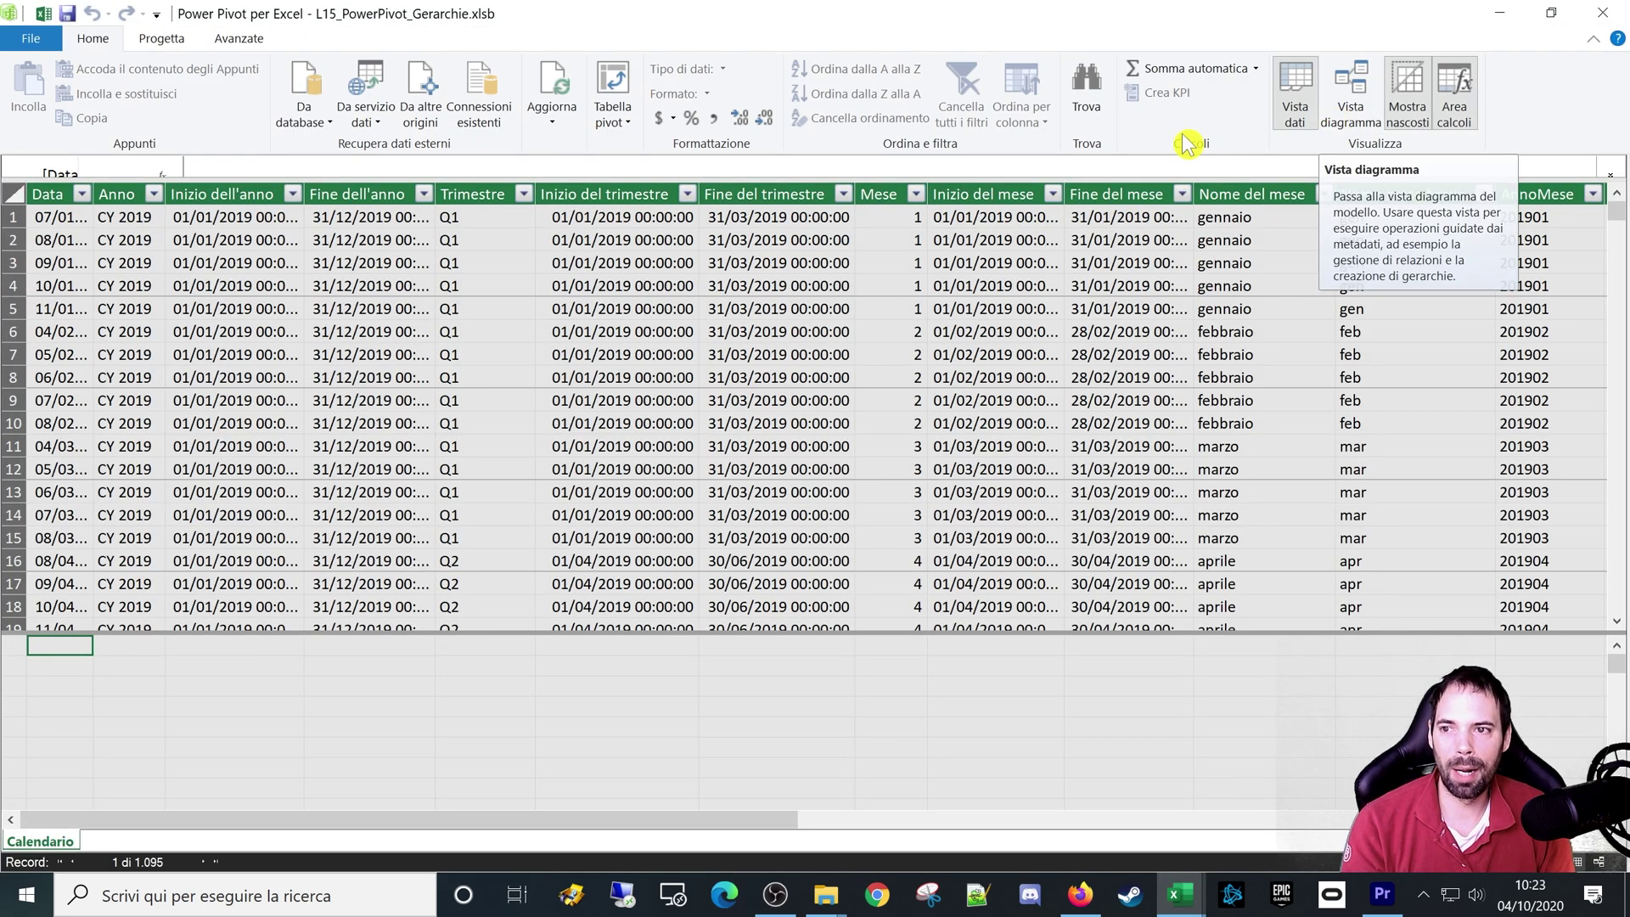
Step: Widen the Anno column, review Trimestre, Mese and Nome del mese, then switch to diagram view
left_click_drag(166, 195, 258, 195)
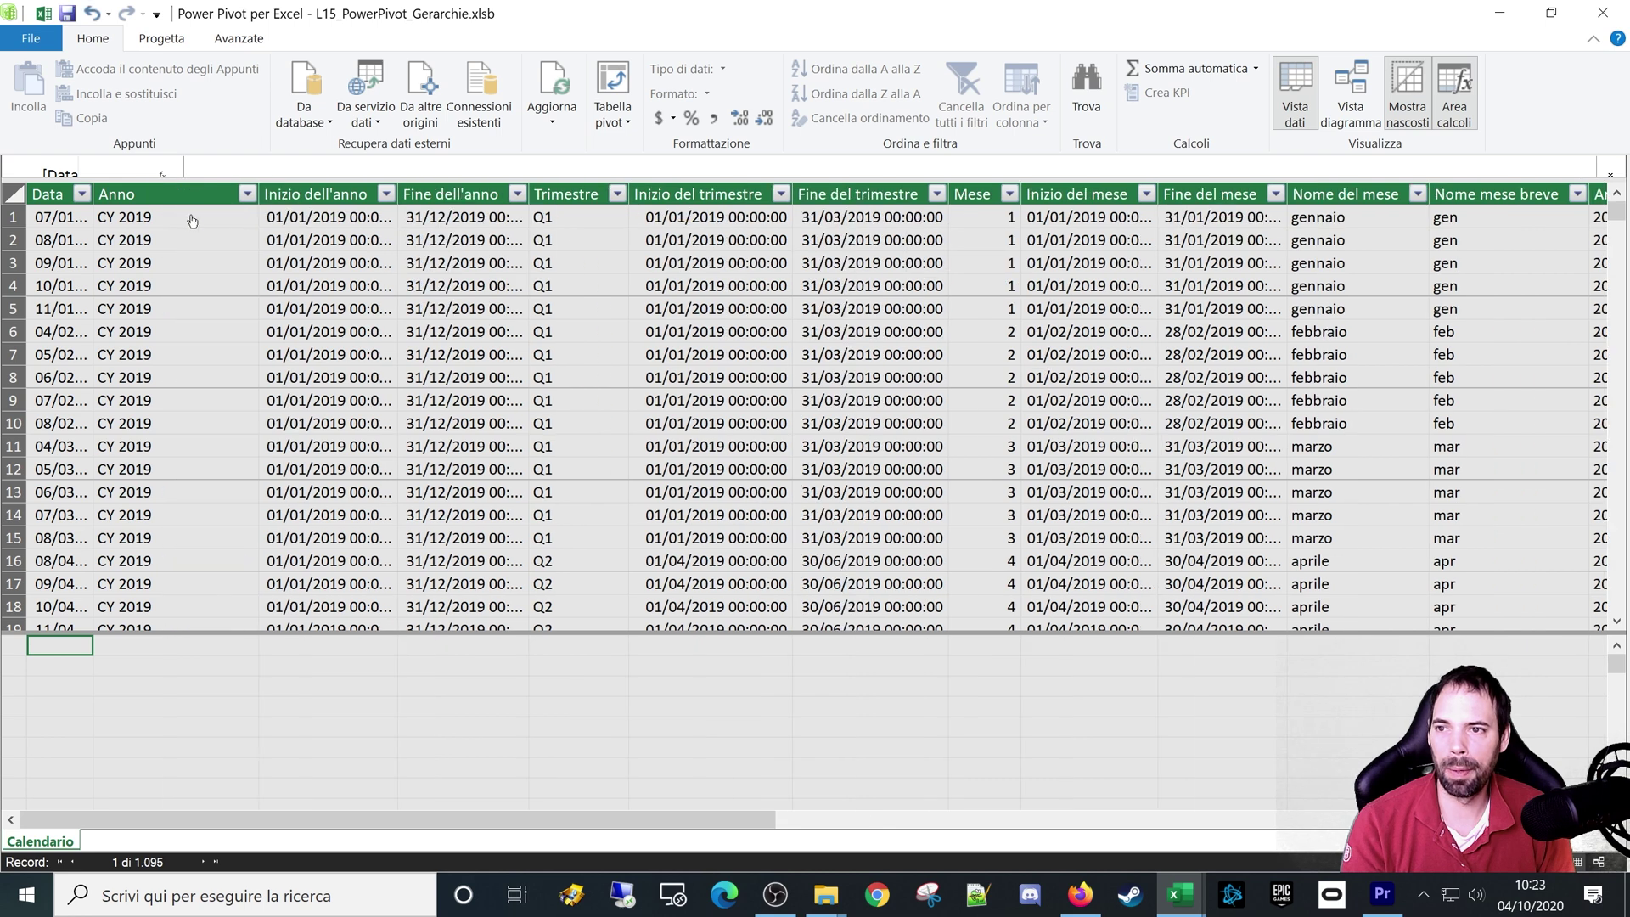
left_click(143, 195)
left_click(581, 196)
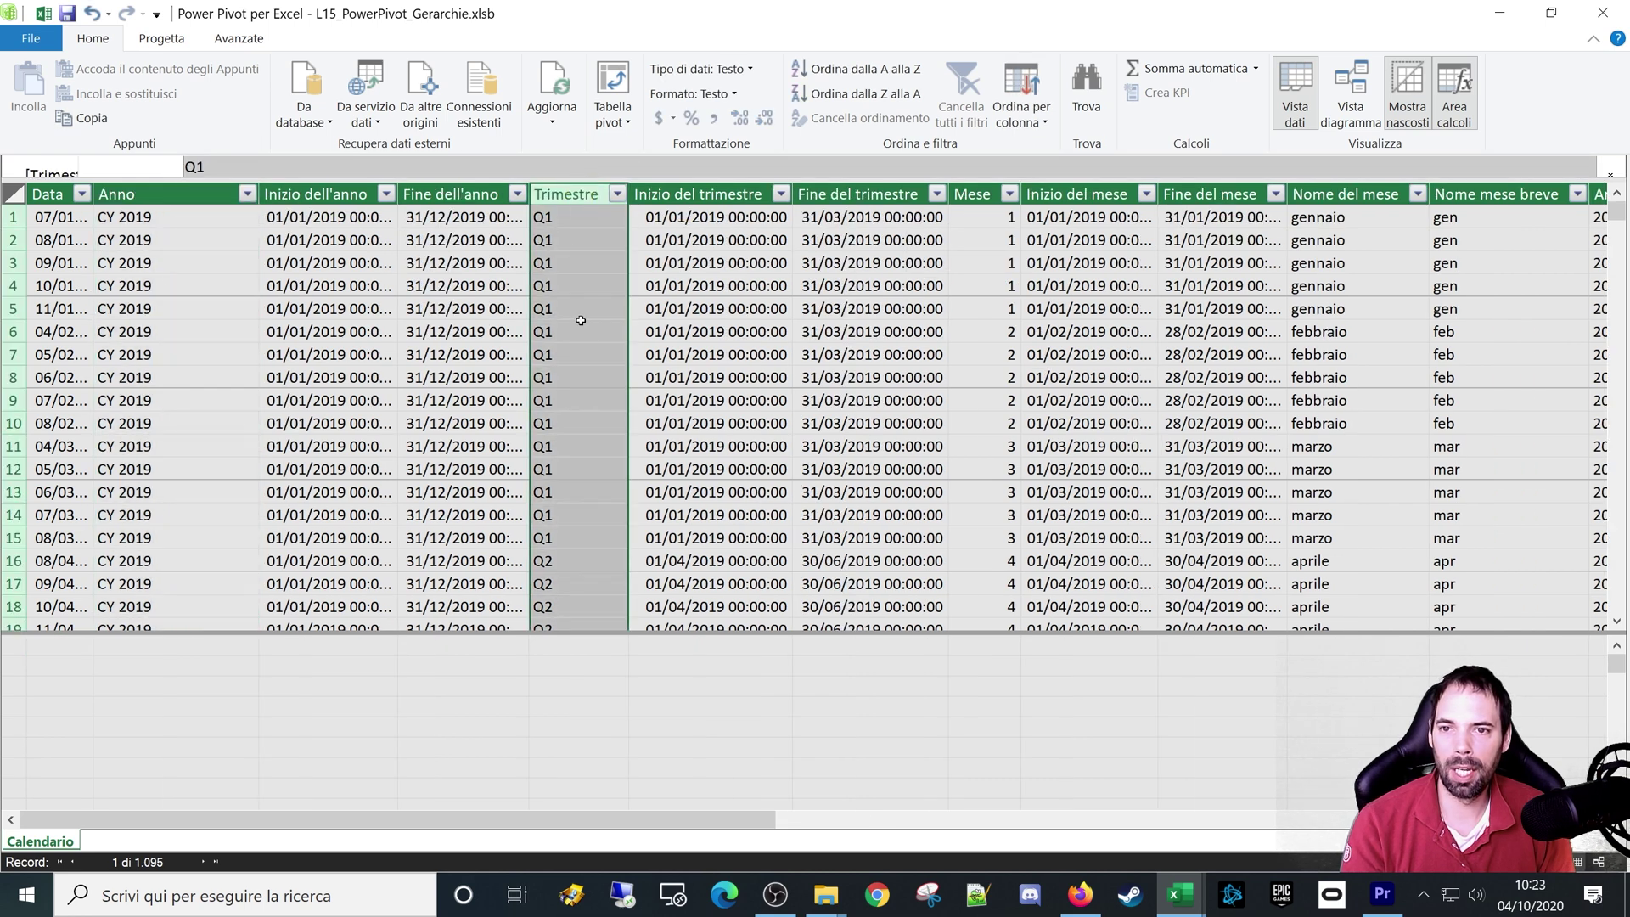
left_click(974, 196)
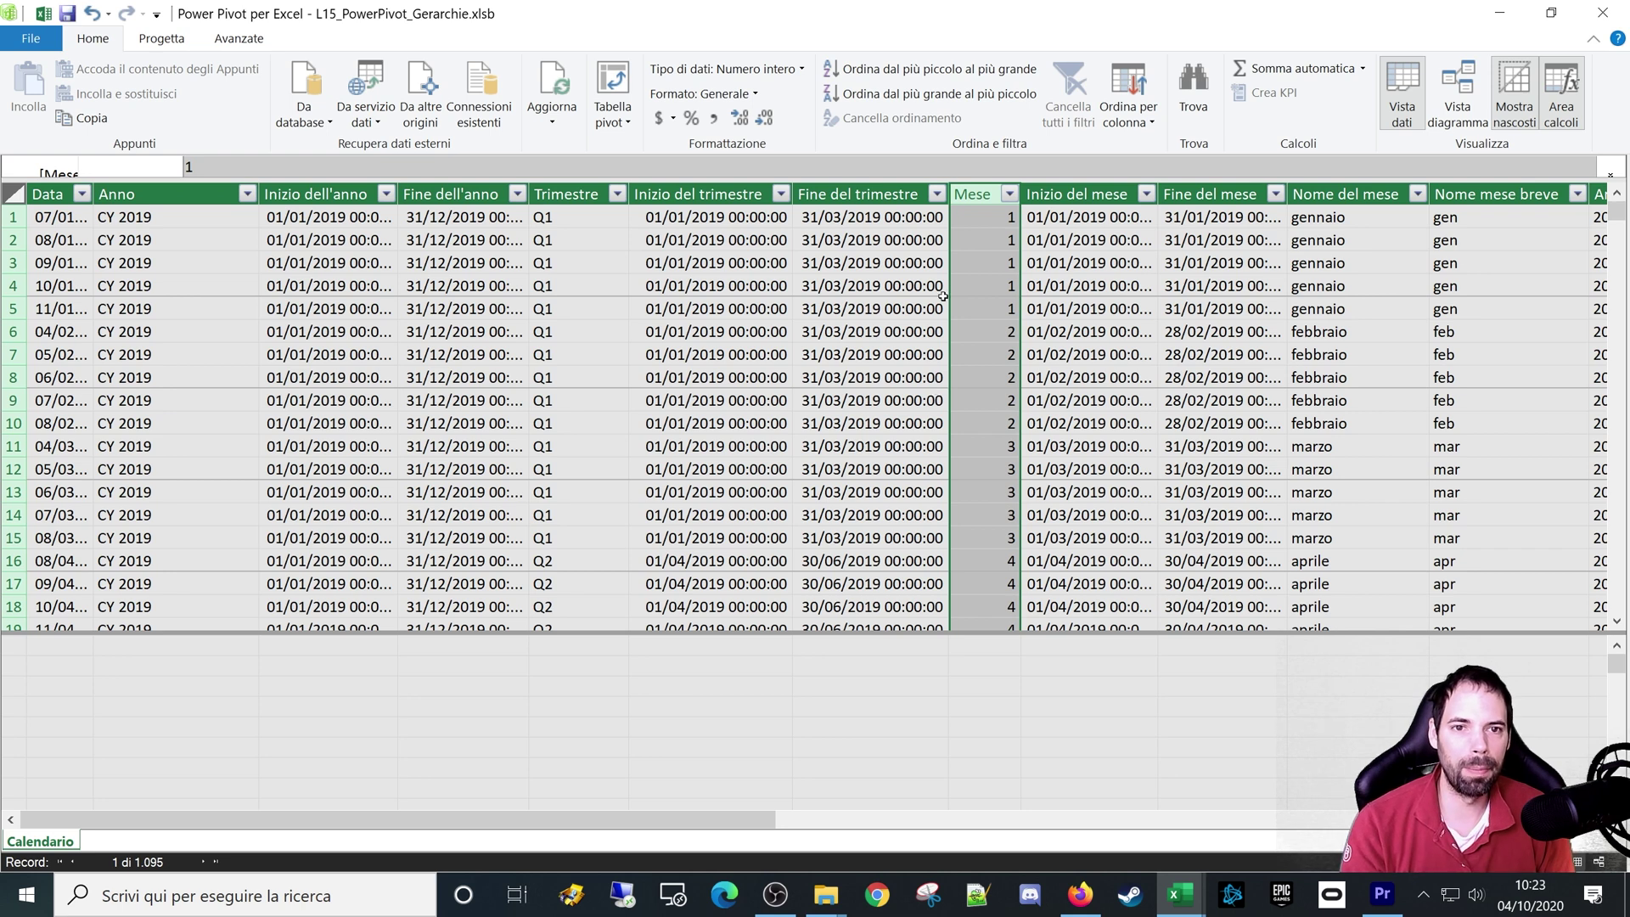
left_click(1340, 194)
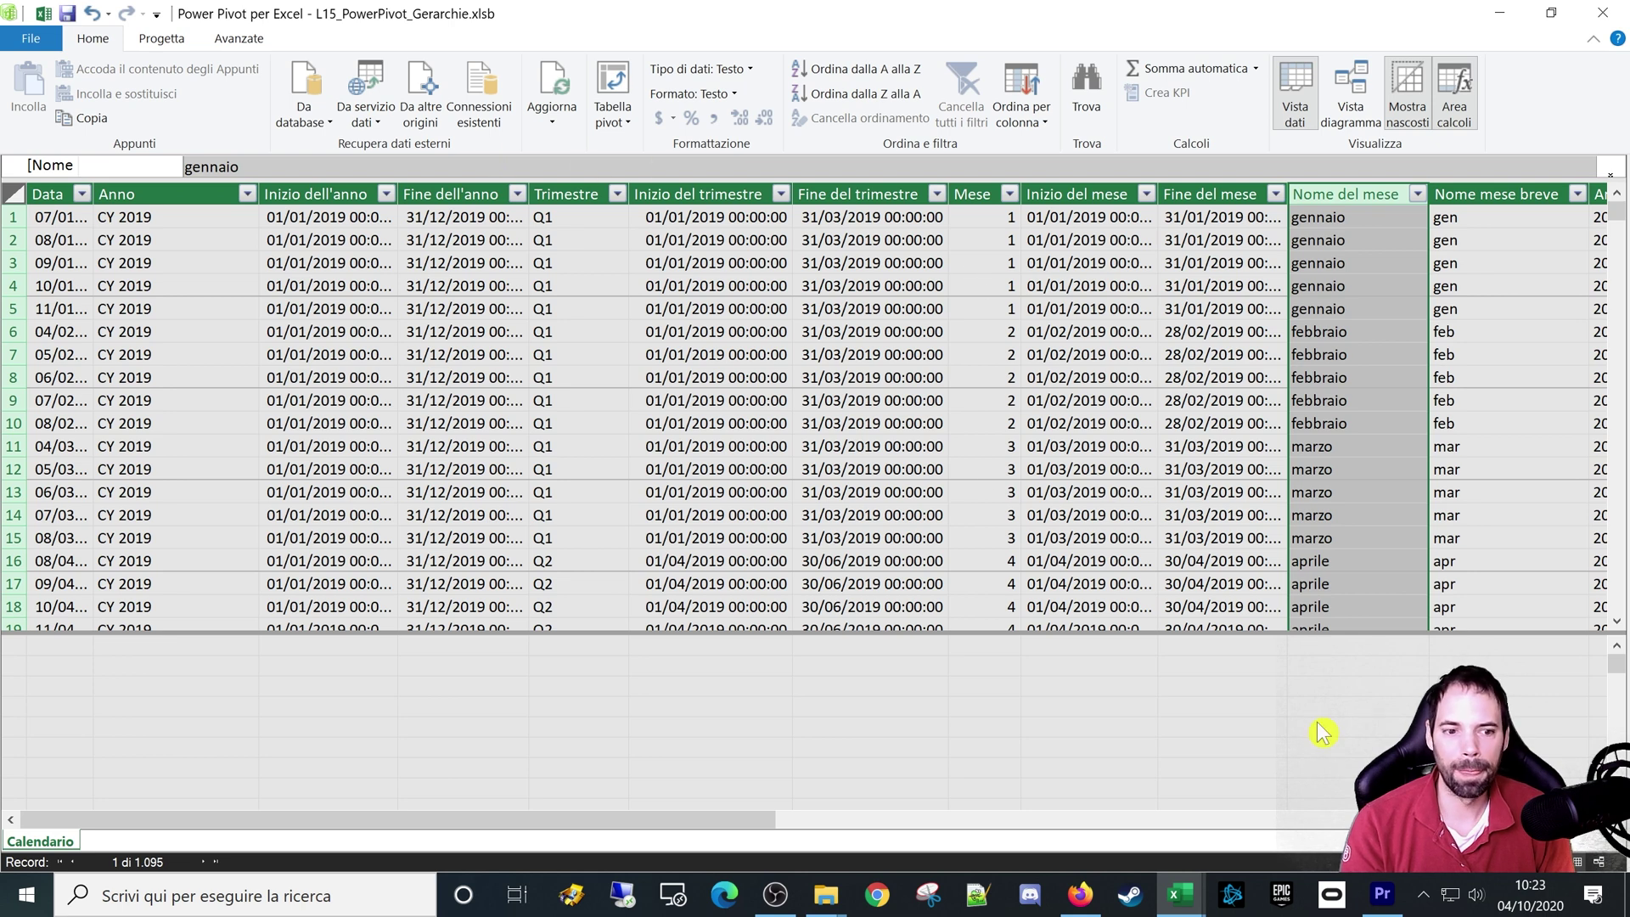
mouse_move(716, 819)
left_mouse_down()
mouse_move(774, 827)
mouse_move(527, 793)
left_mouse_up()
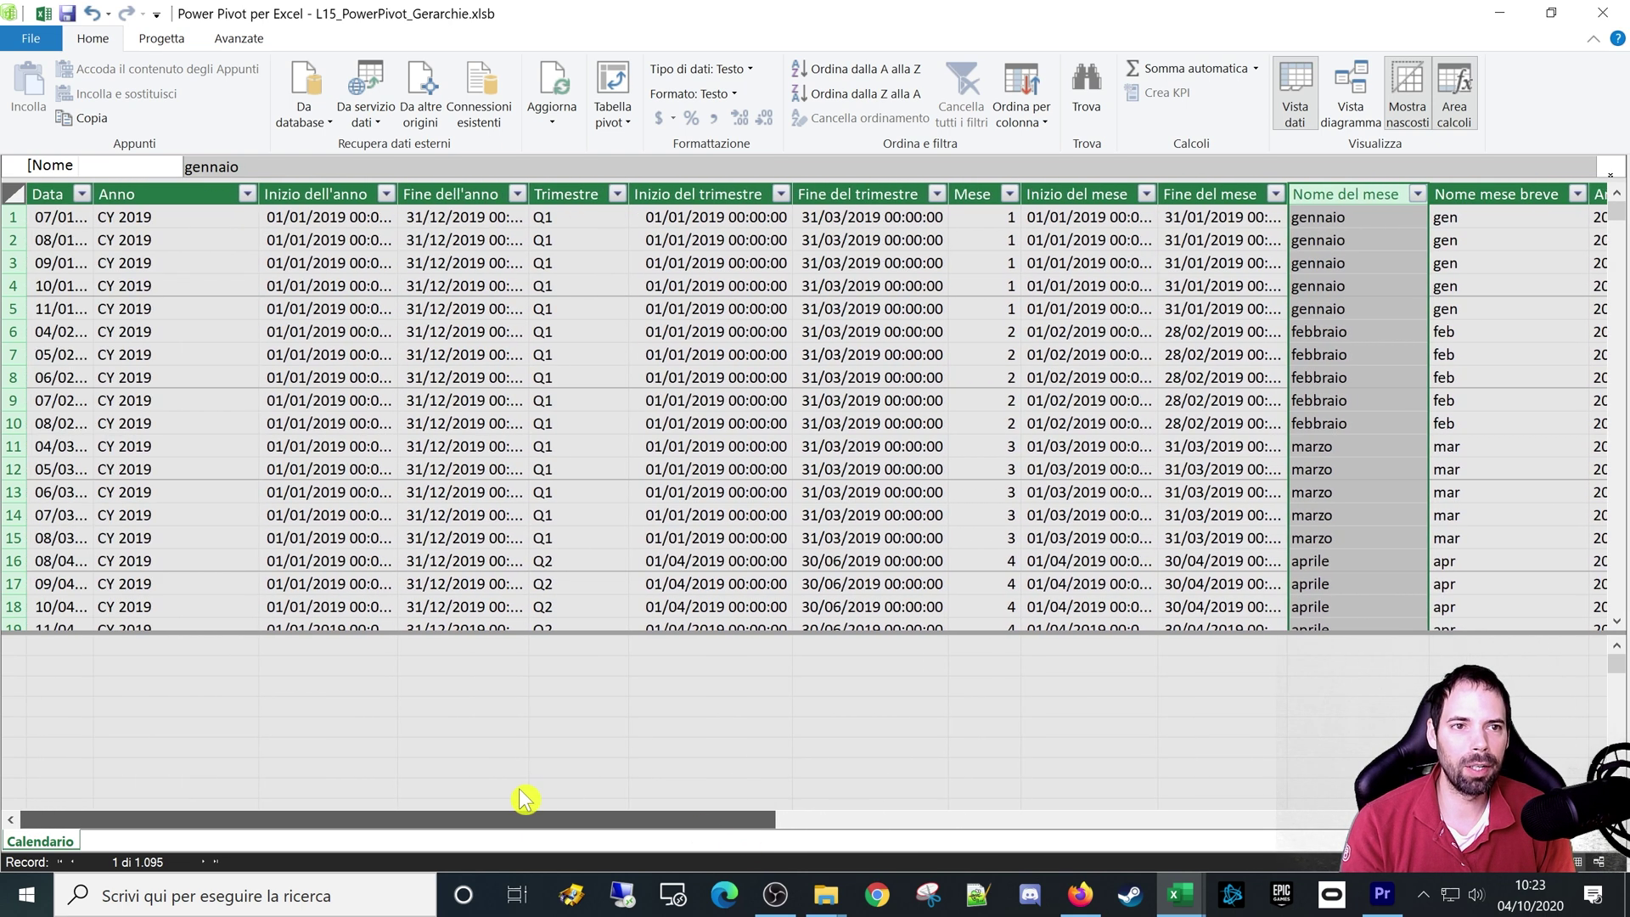
left_click(1354, 127)
mouse_move(255, 209)
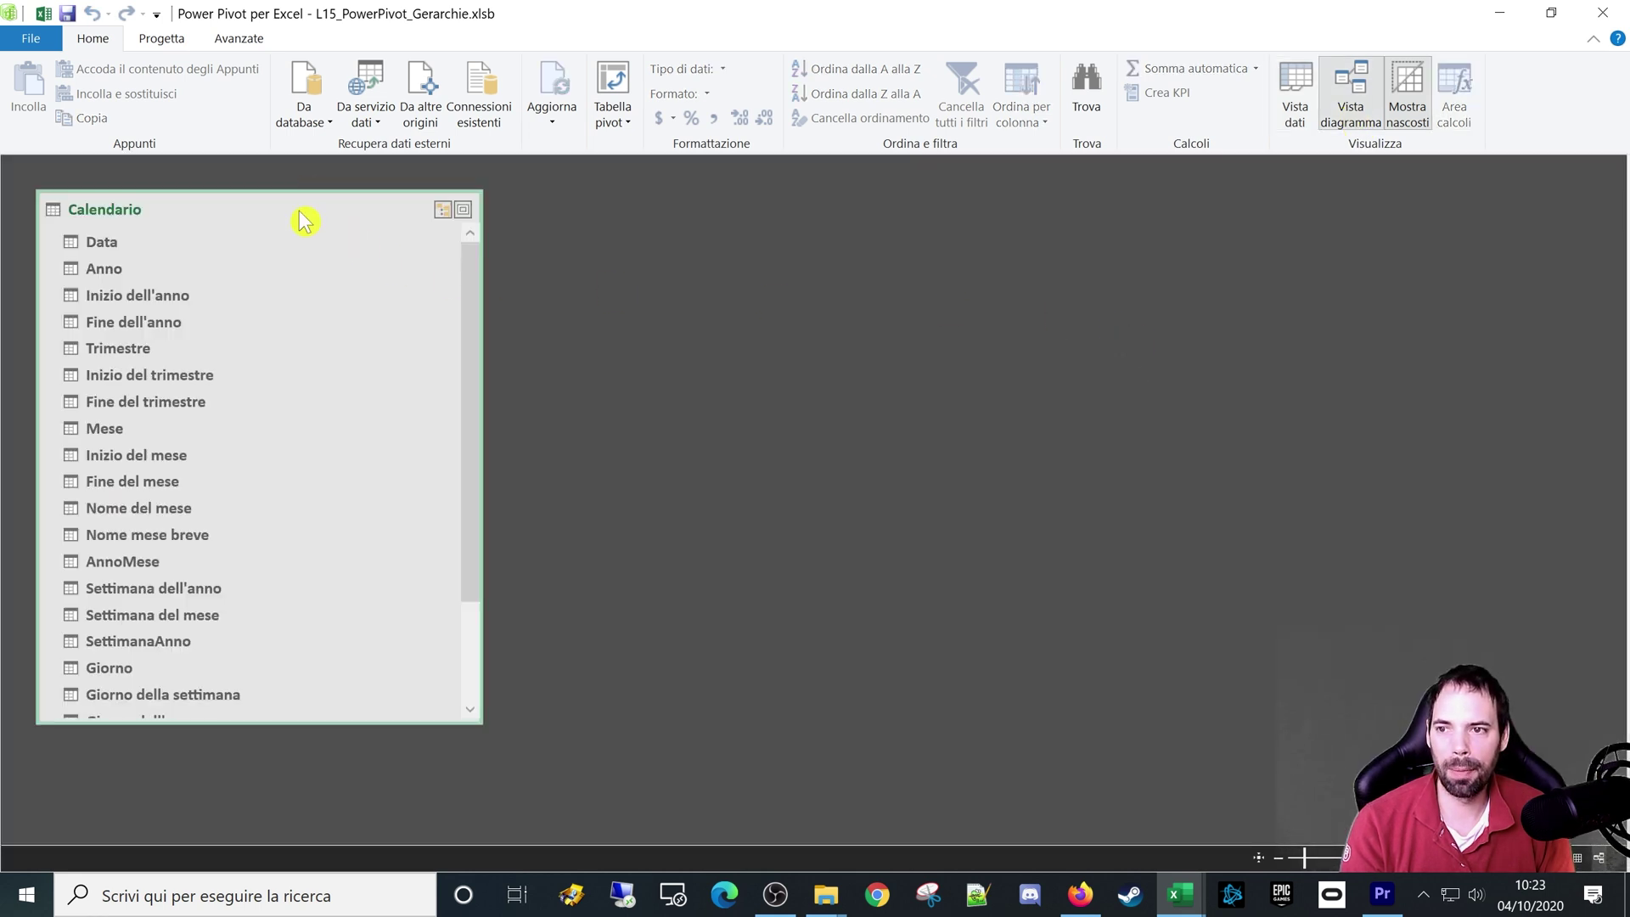
Step: Create a hierarchy on the Calendario table and name it G-AnnoTriMese
left_click_drag(304, 223, 335, 206)
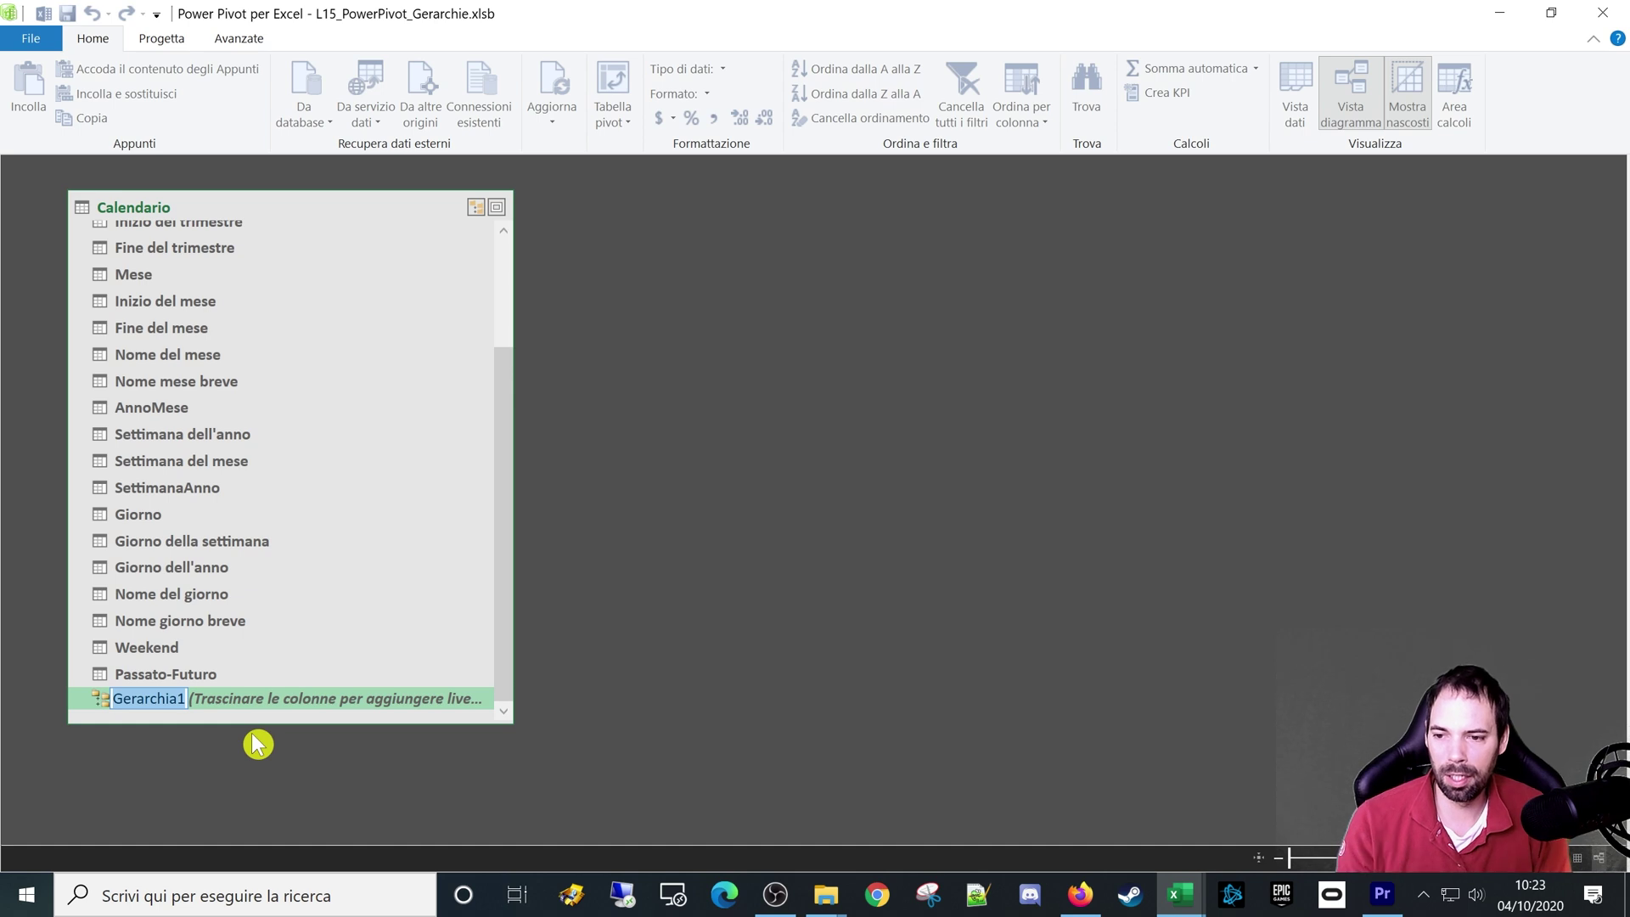
type("G-")
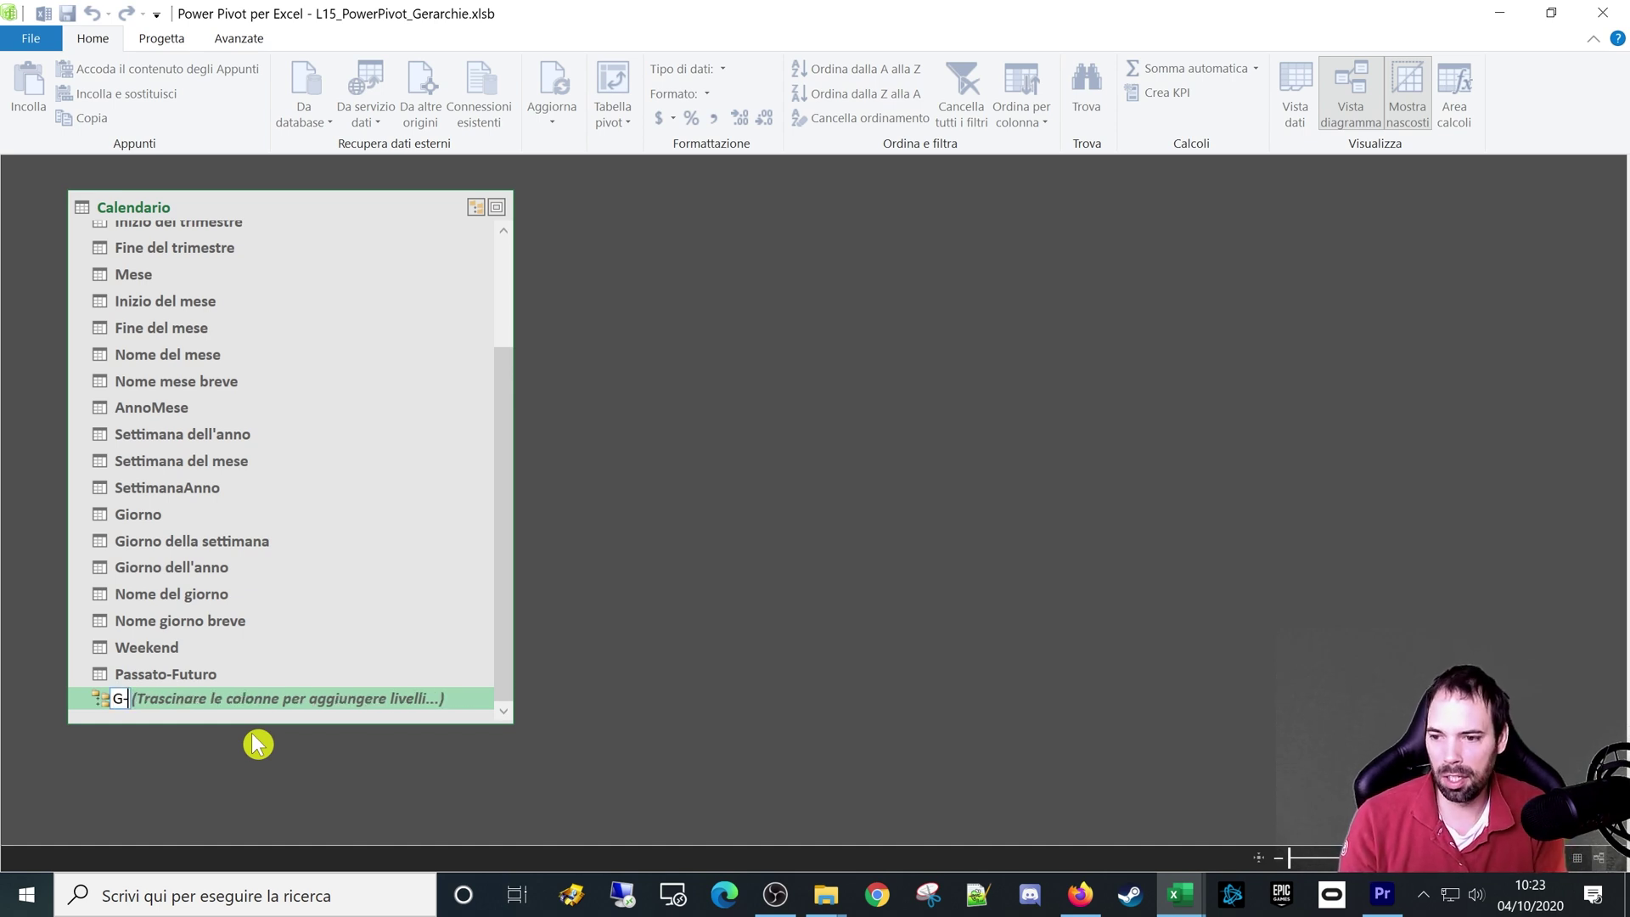
type("A")
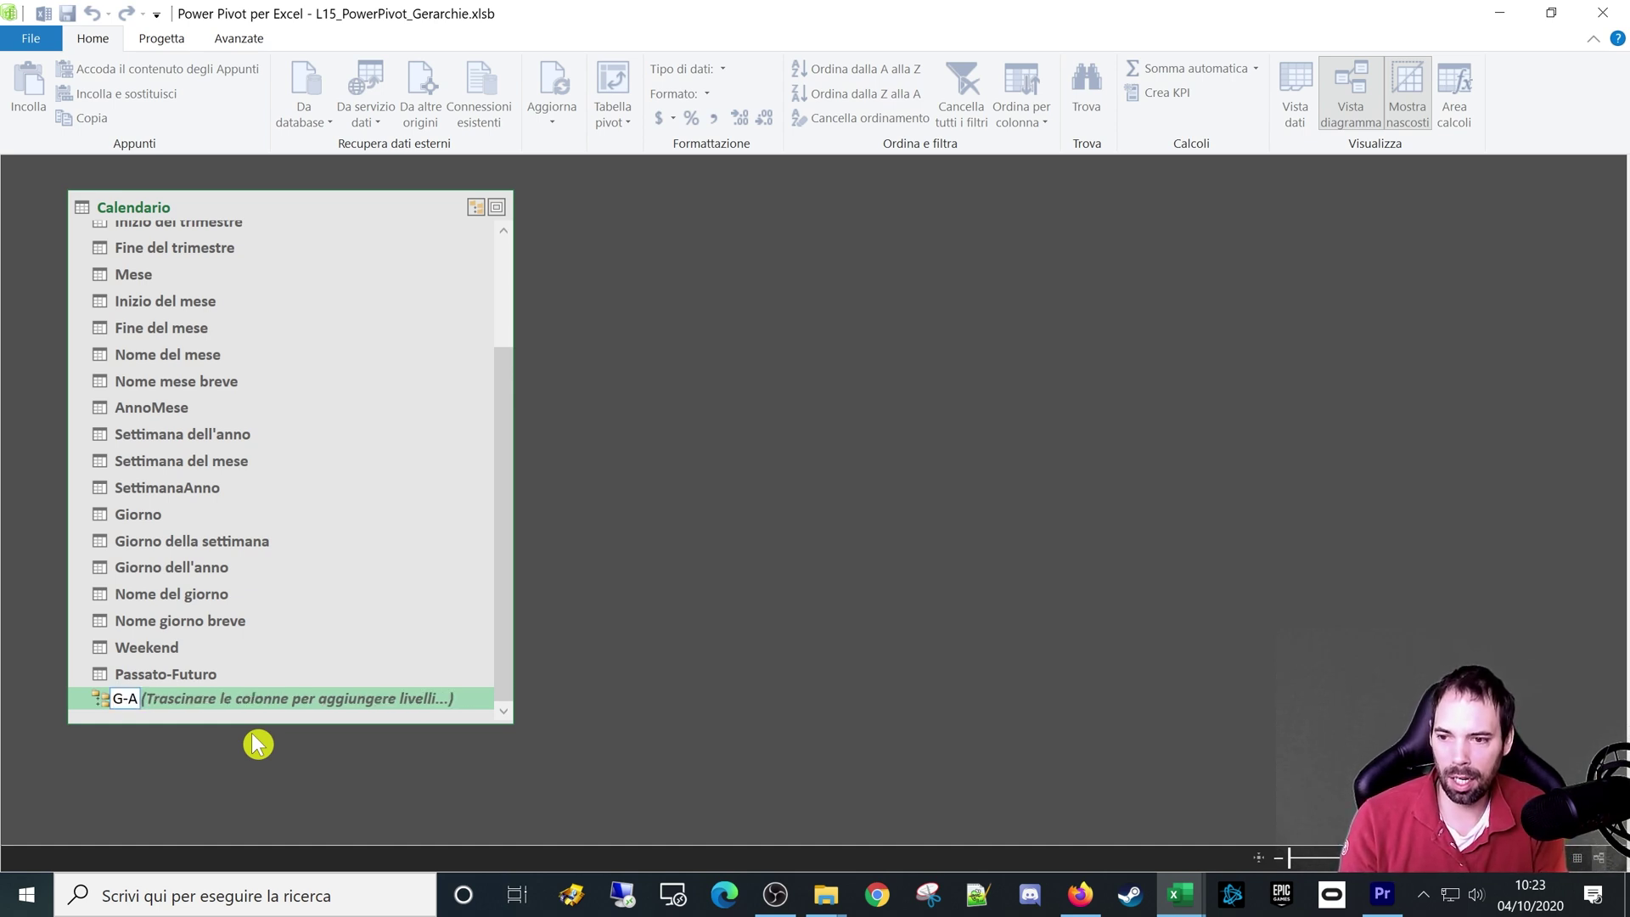
type("nnoTri")
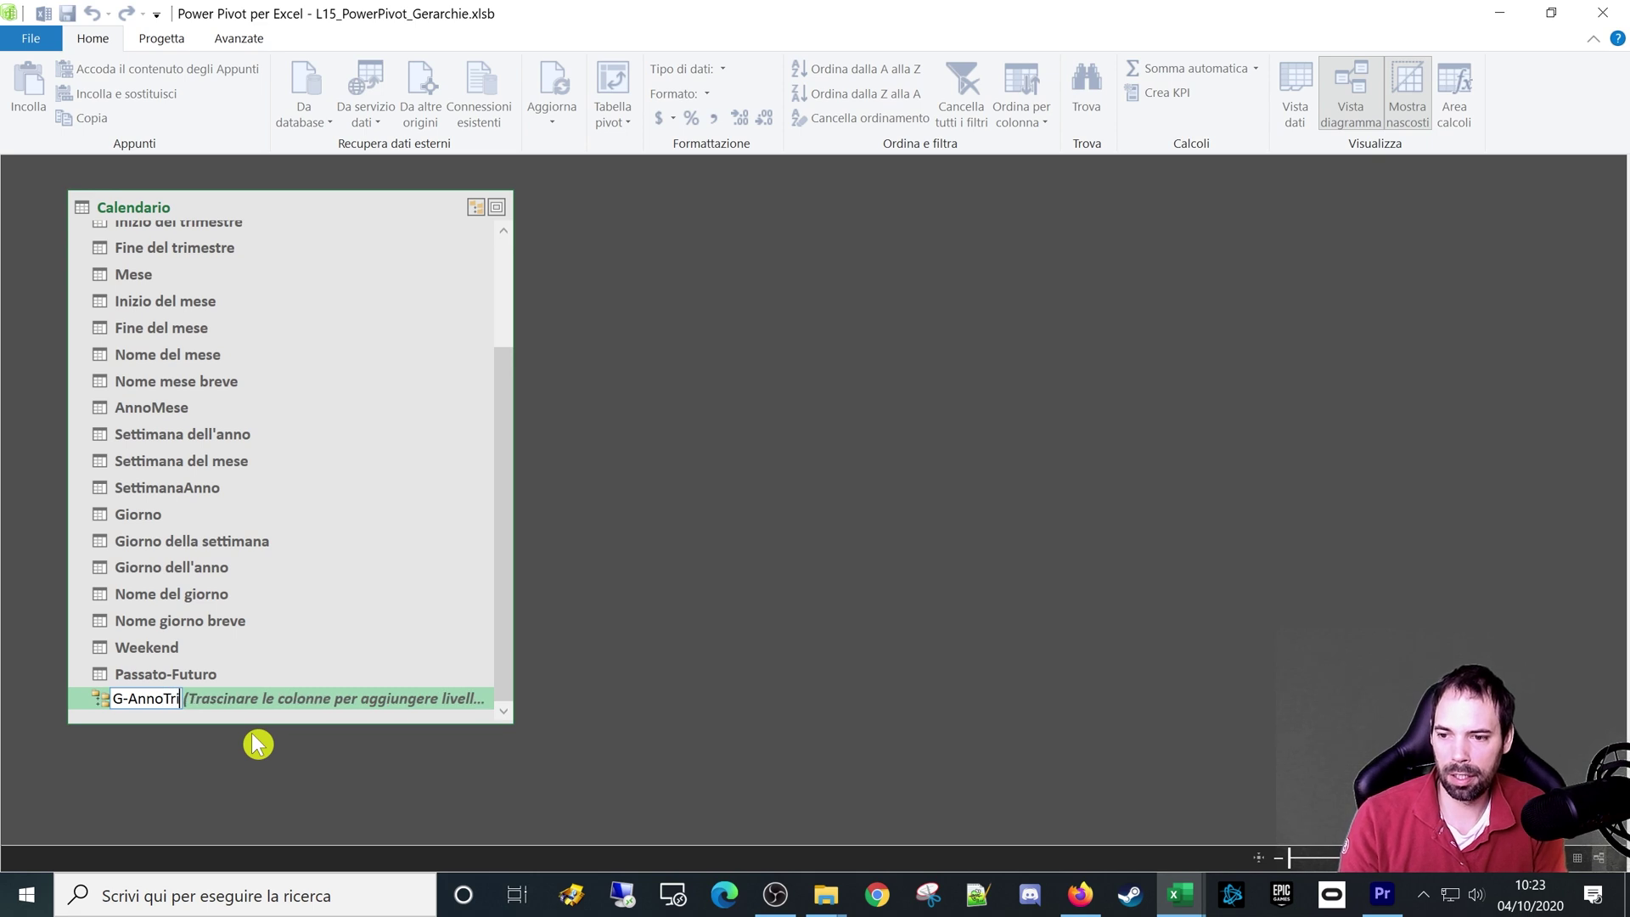
type("Mese")
key("Return")
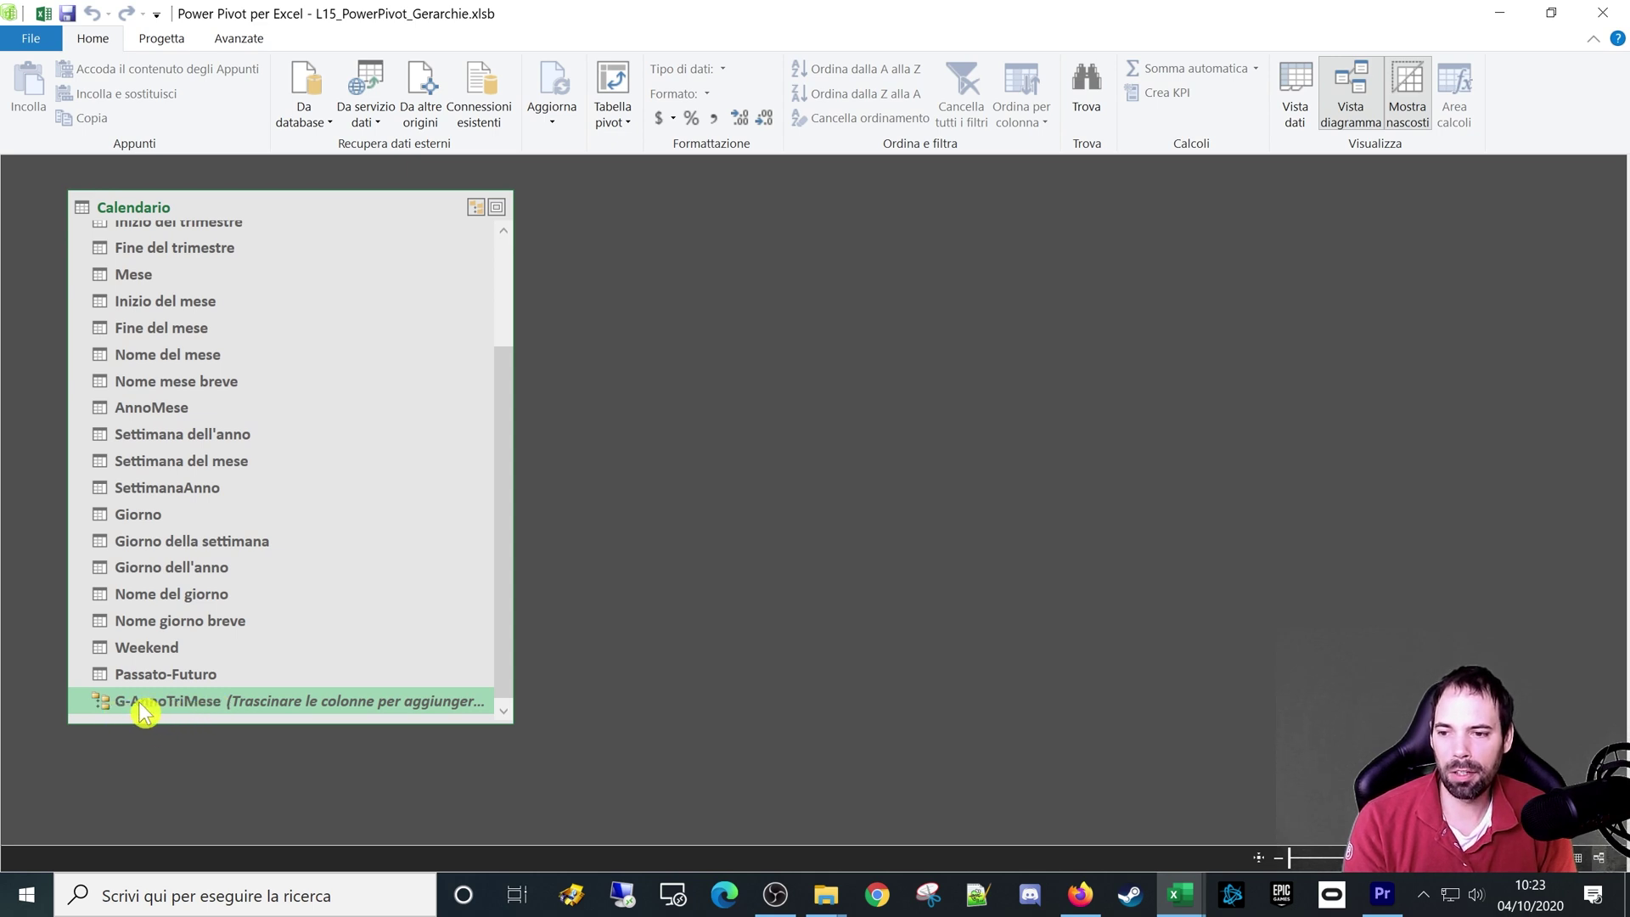
Step: Add Anno and then Mese as levels of the G-AnnoTriMese hierarchy
left_click_drag(513, 546, 522, 444)
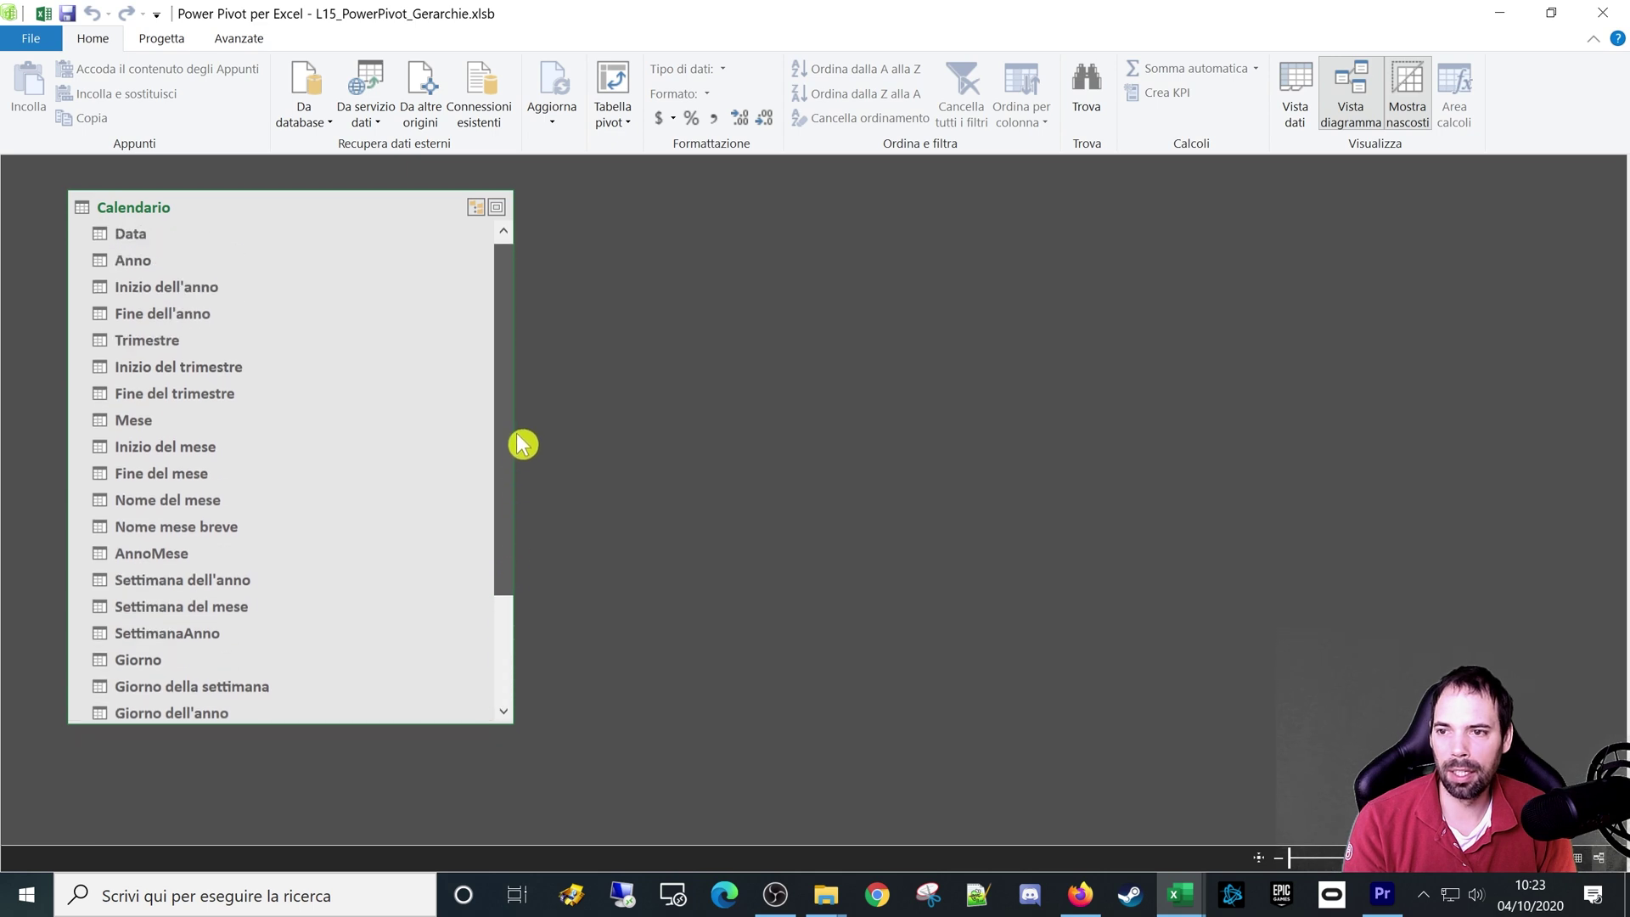
left_click_drag(146, 261, 219, 713)
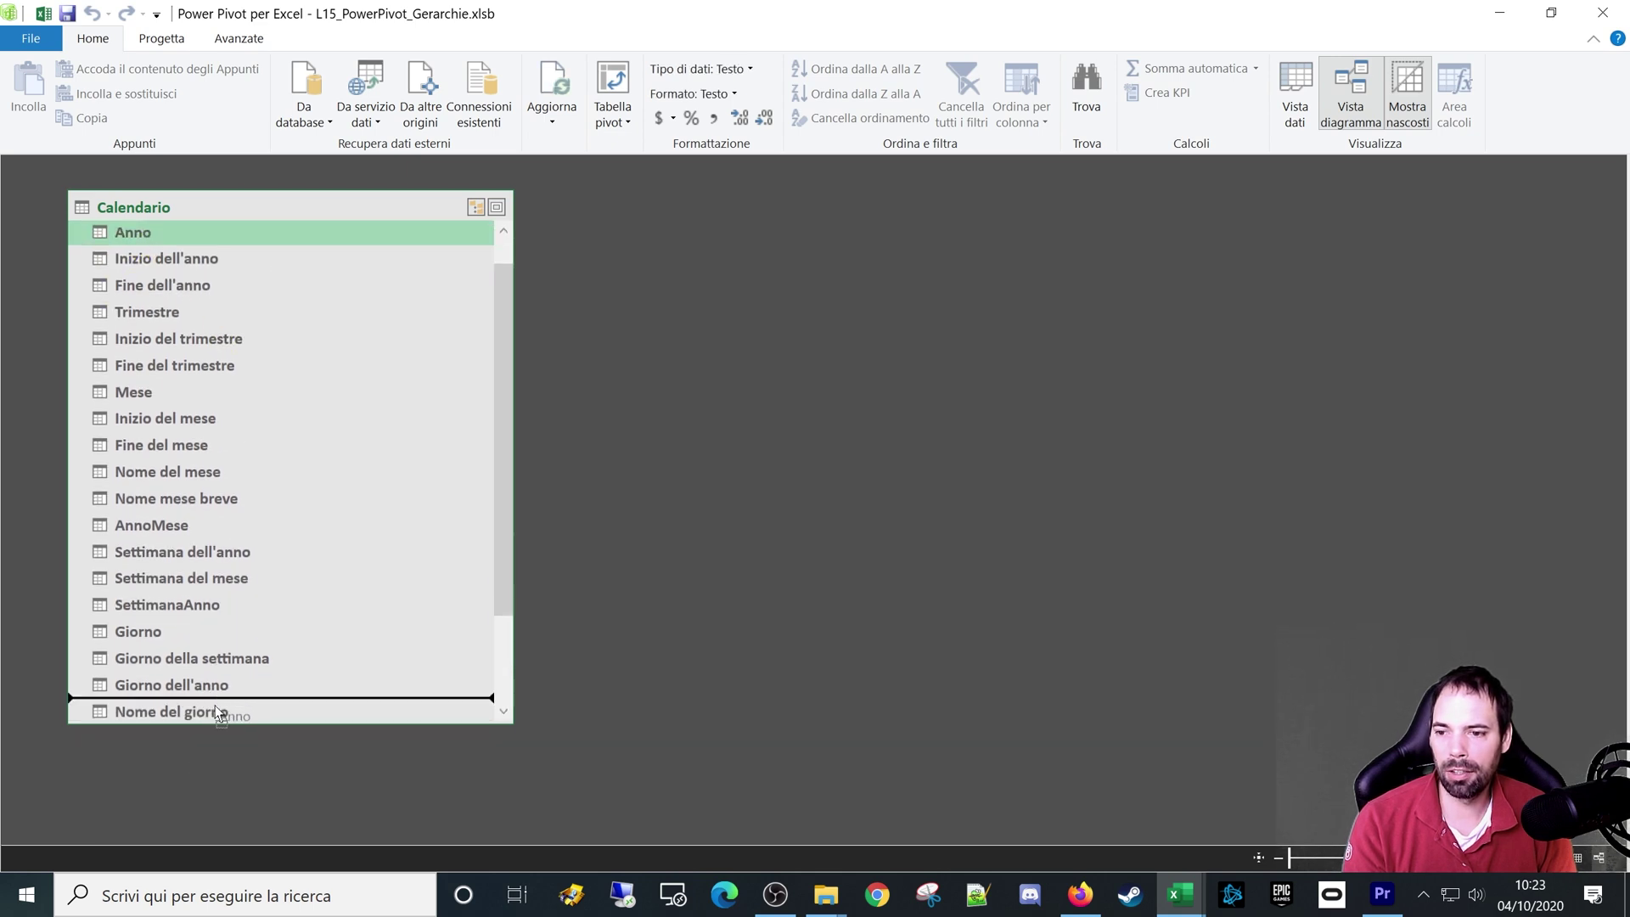
left_click_drag(219, 713, 242, 701)
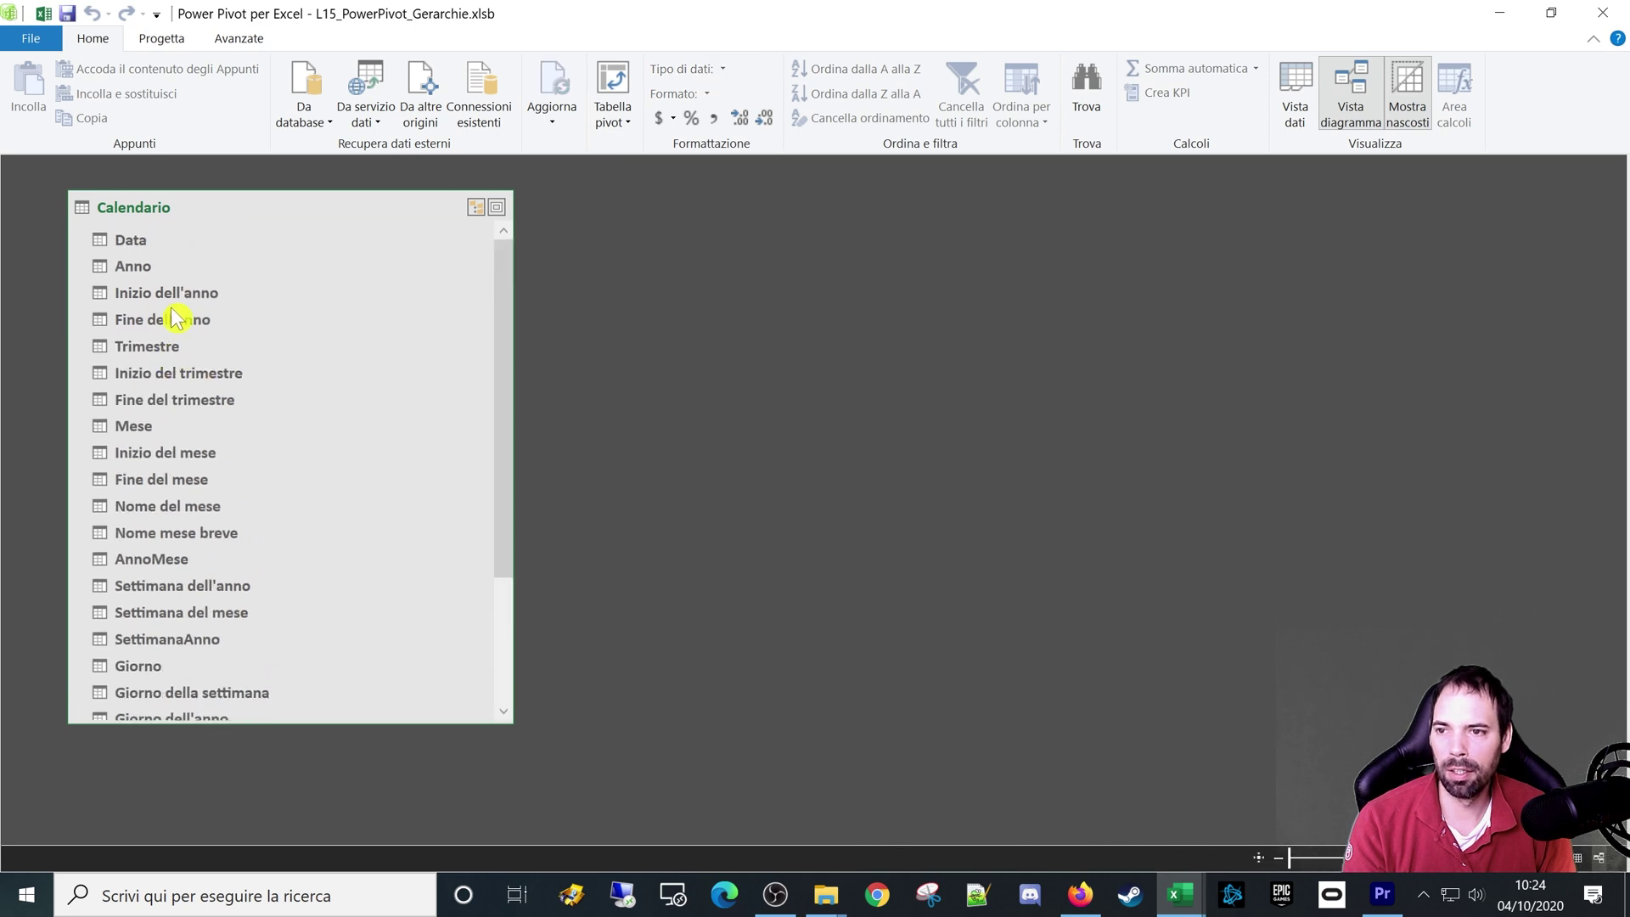
mouse_move(150, 426)
left_mouse_down()
mouse_move(210, 722)
mouse_move(222, 679)
left_mouse_up()
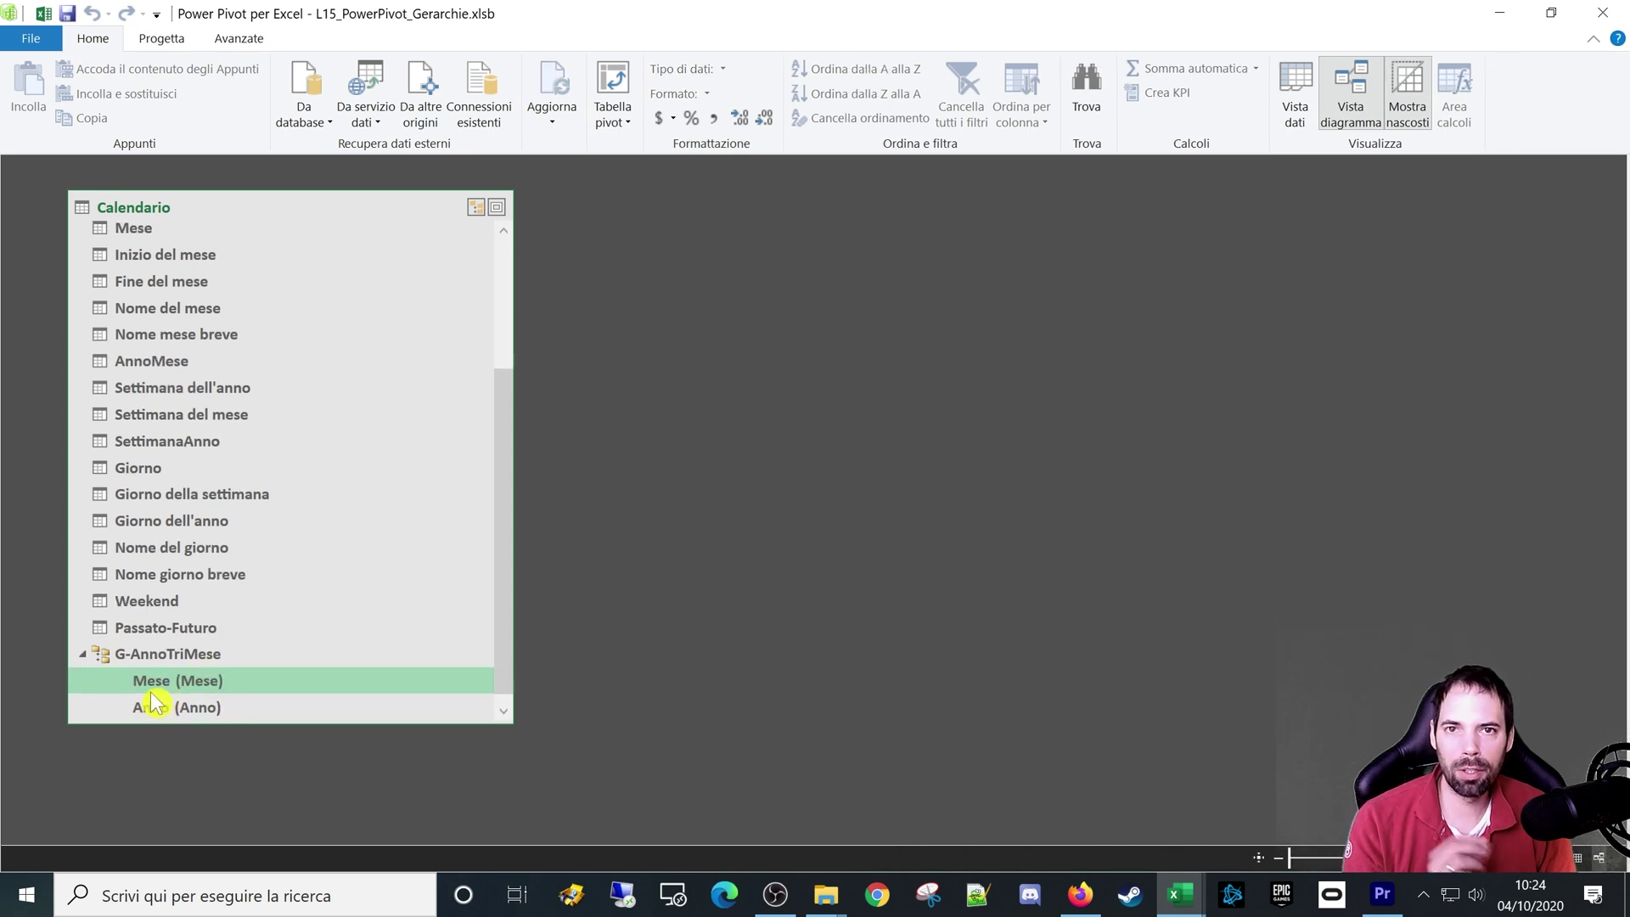
left_click_drag(171, 694, 185, 713)
Step: Insert Trimestre as the middle level between Anno and Mese
scroll(228, 647, "up", 1)
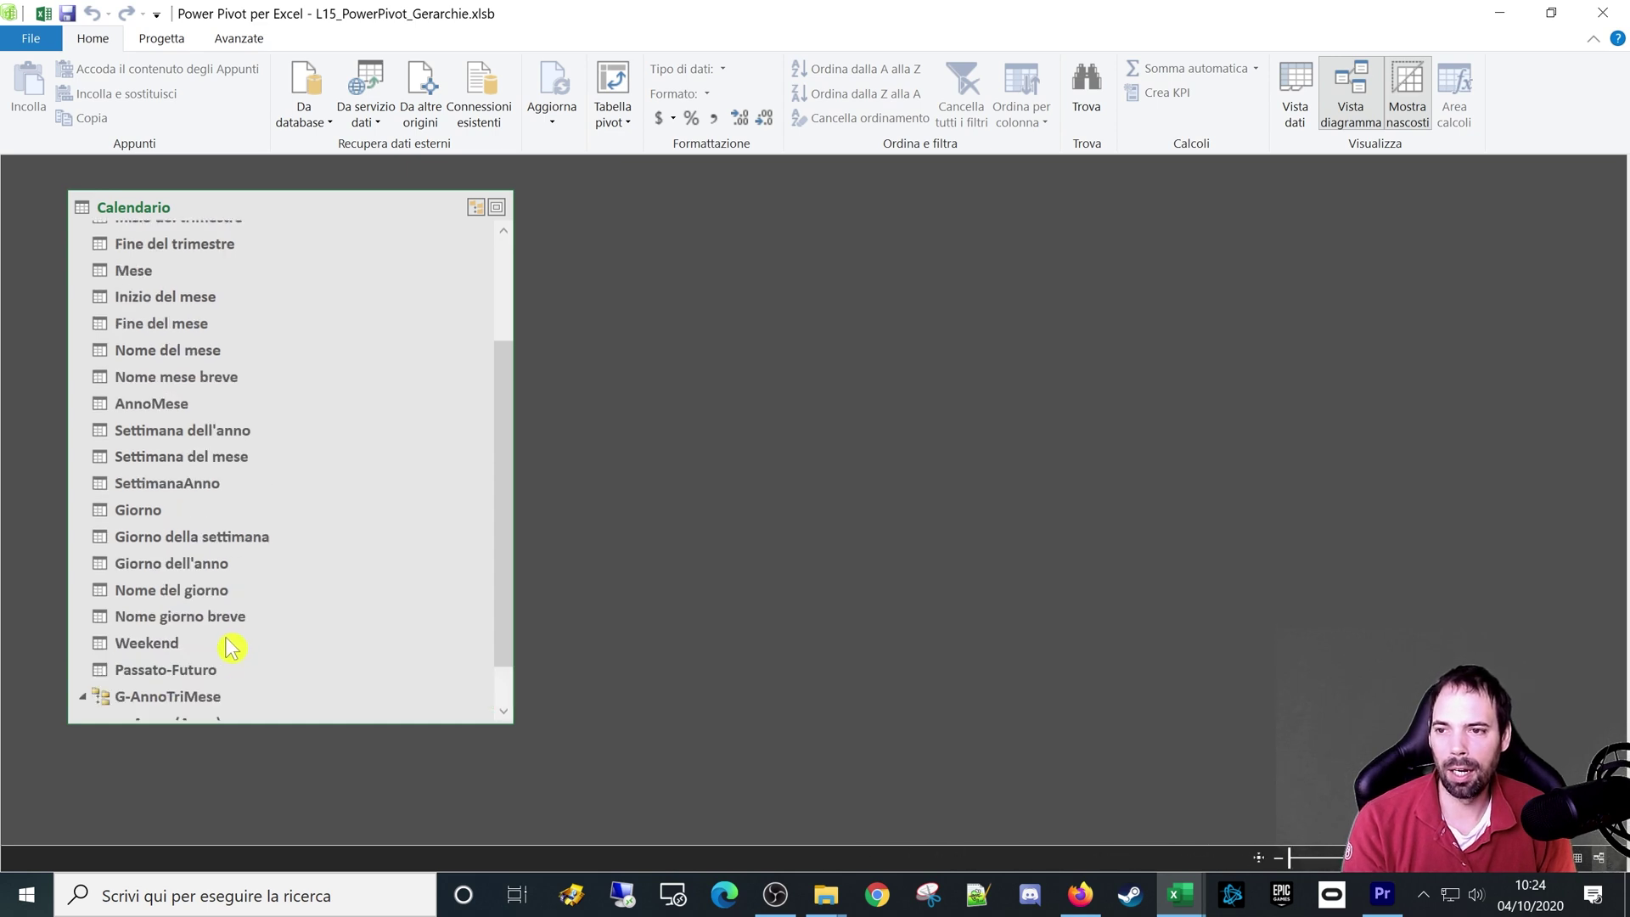
scroll(229, 645, "up", 2)
scroll(225, 620, "up", 1)
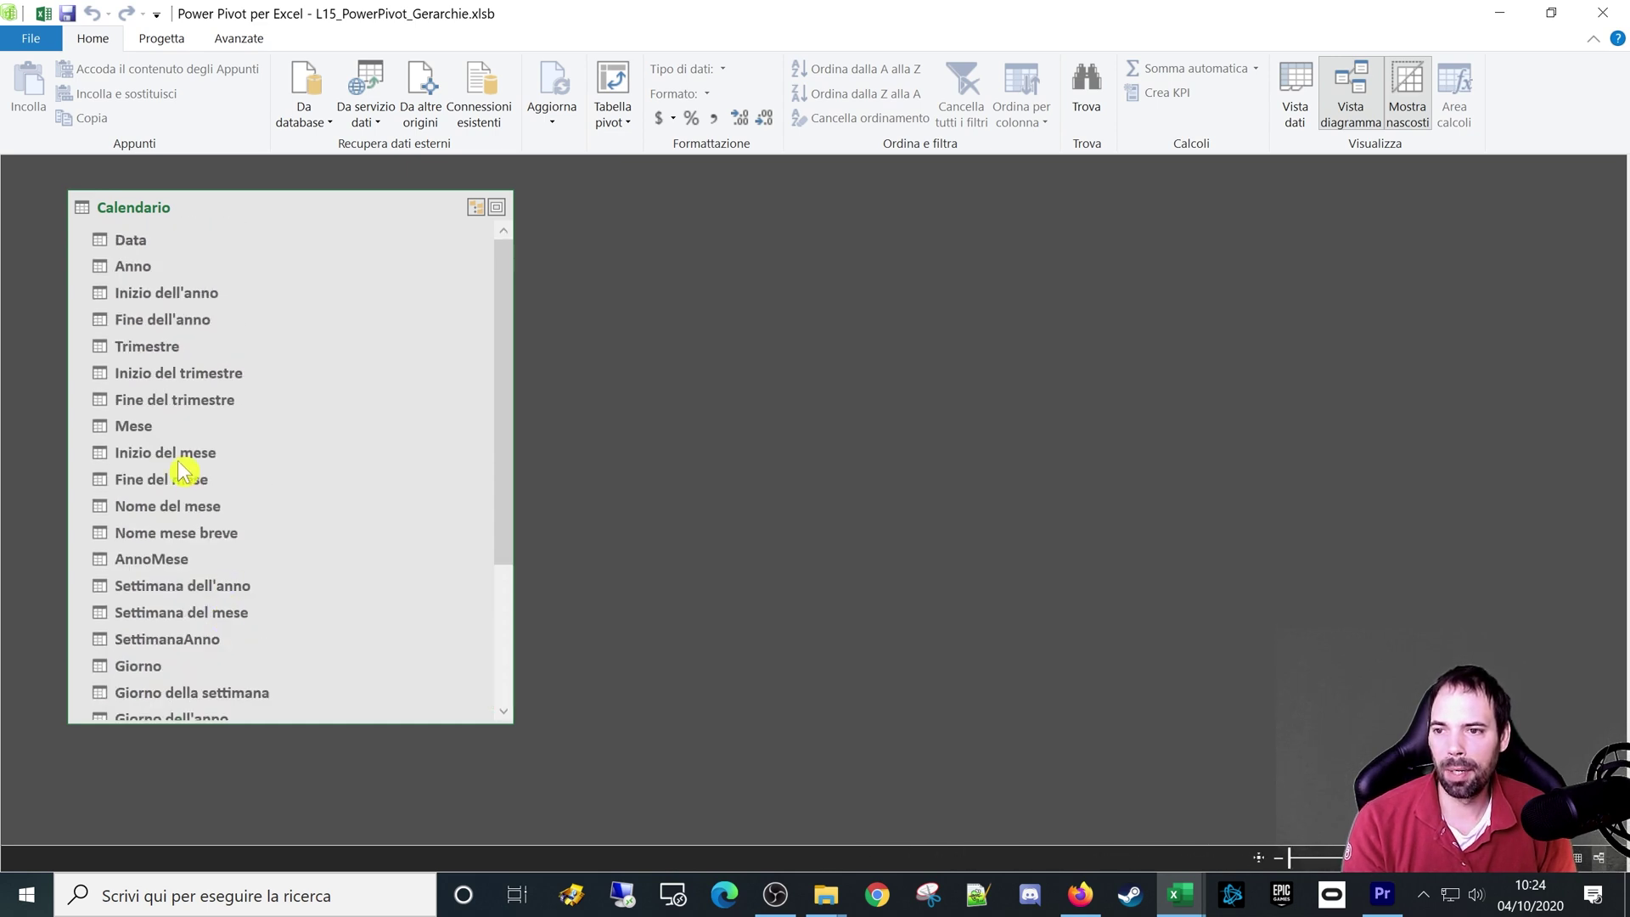
left_click_drag(174, 348, 192, 717)
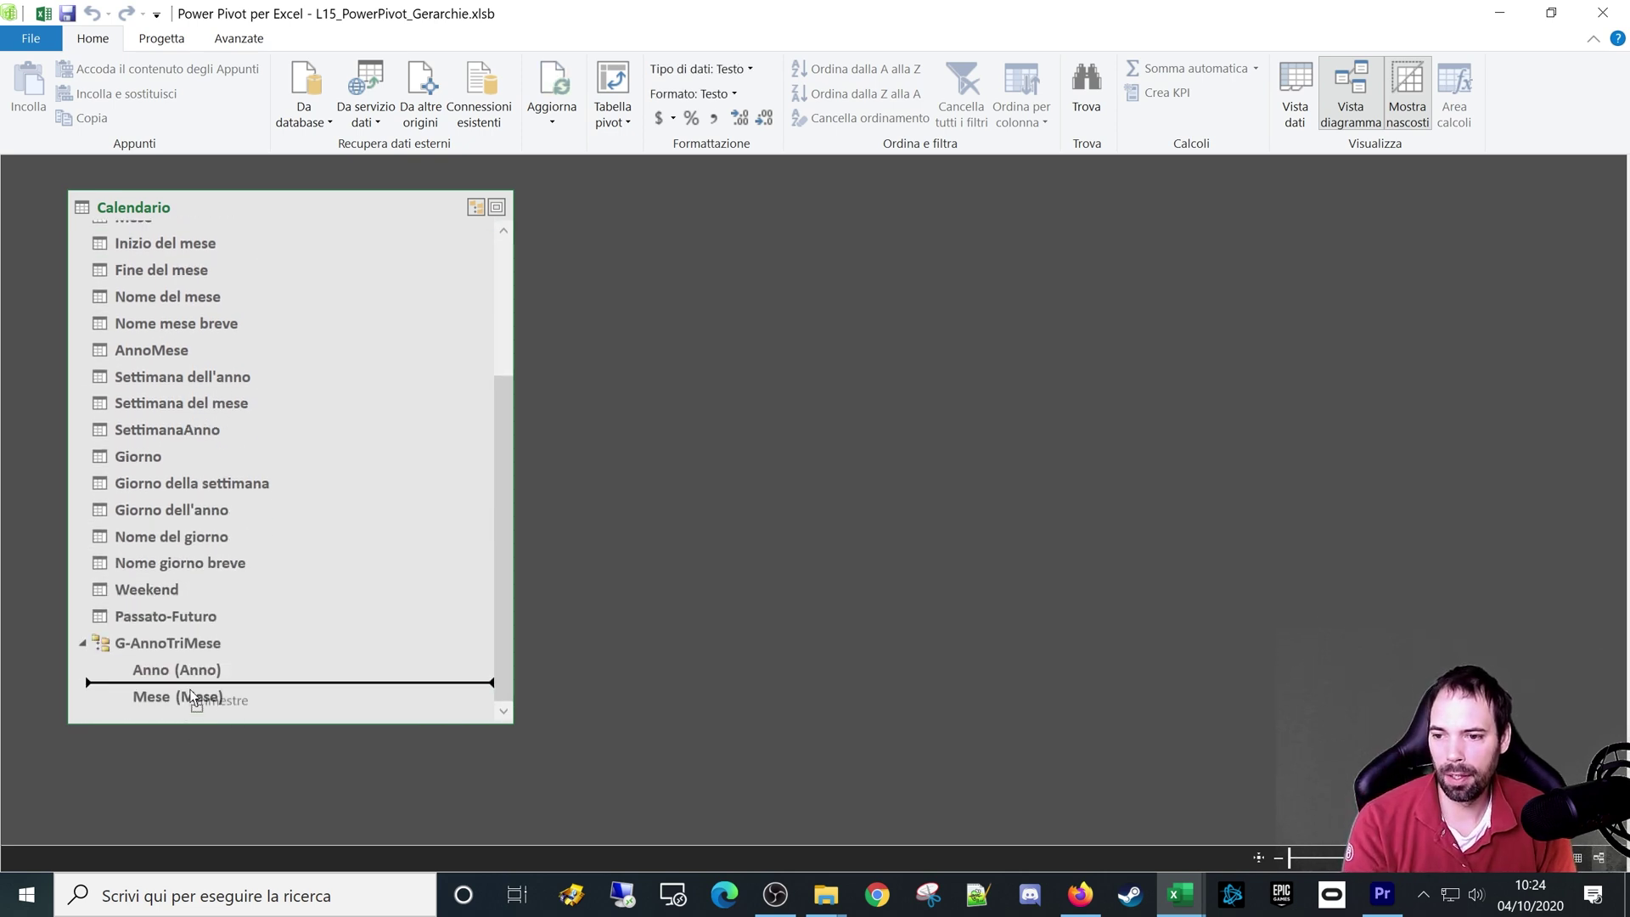
left_click_drag(192, 718, 193, 689)
scroll(170, 683, "down", 1)
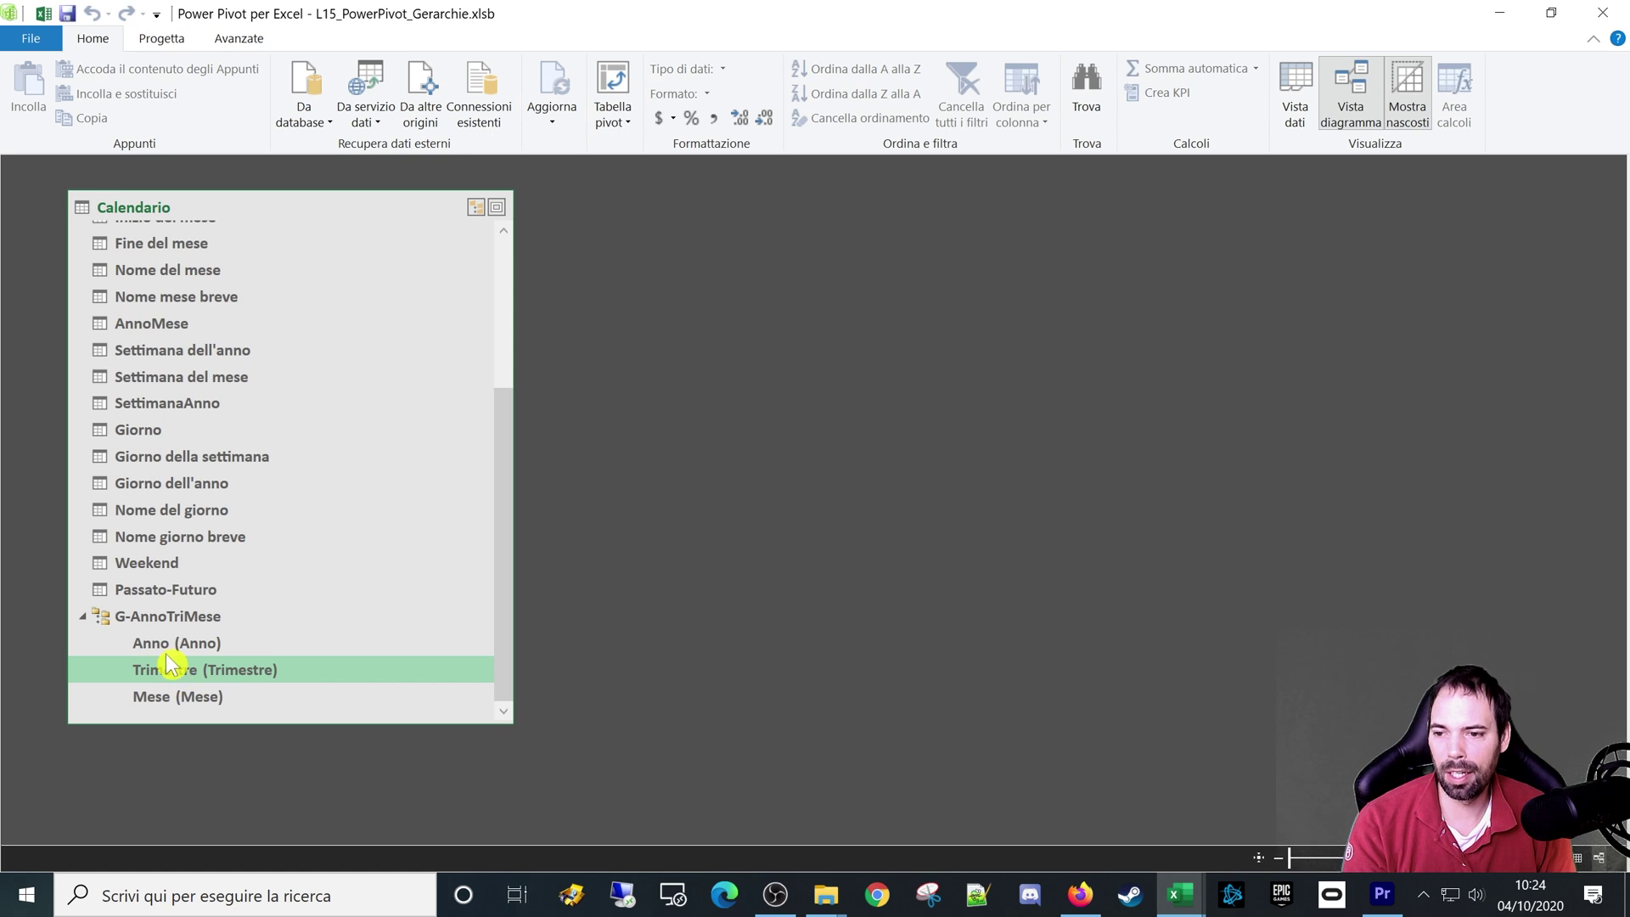
scroll(175, 429, "up", 3)
scroll(174, 429, "up", 1)
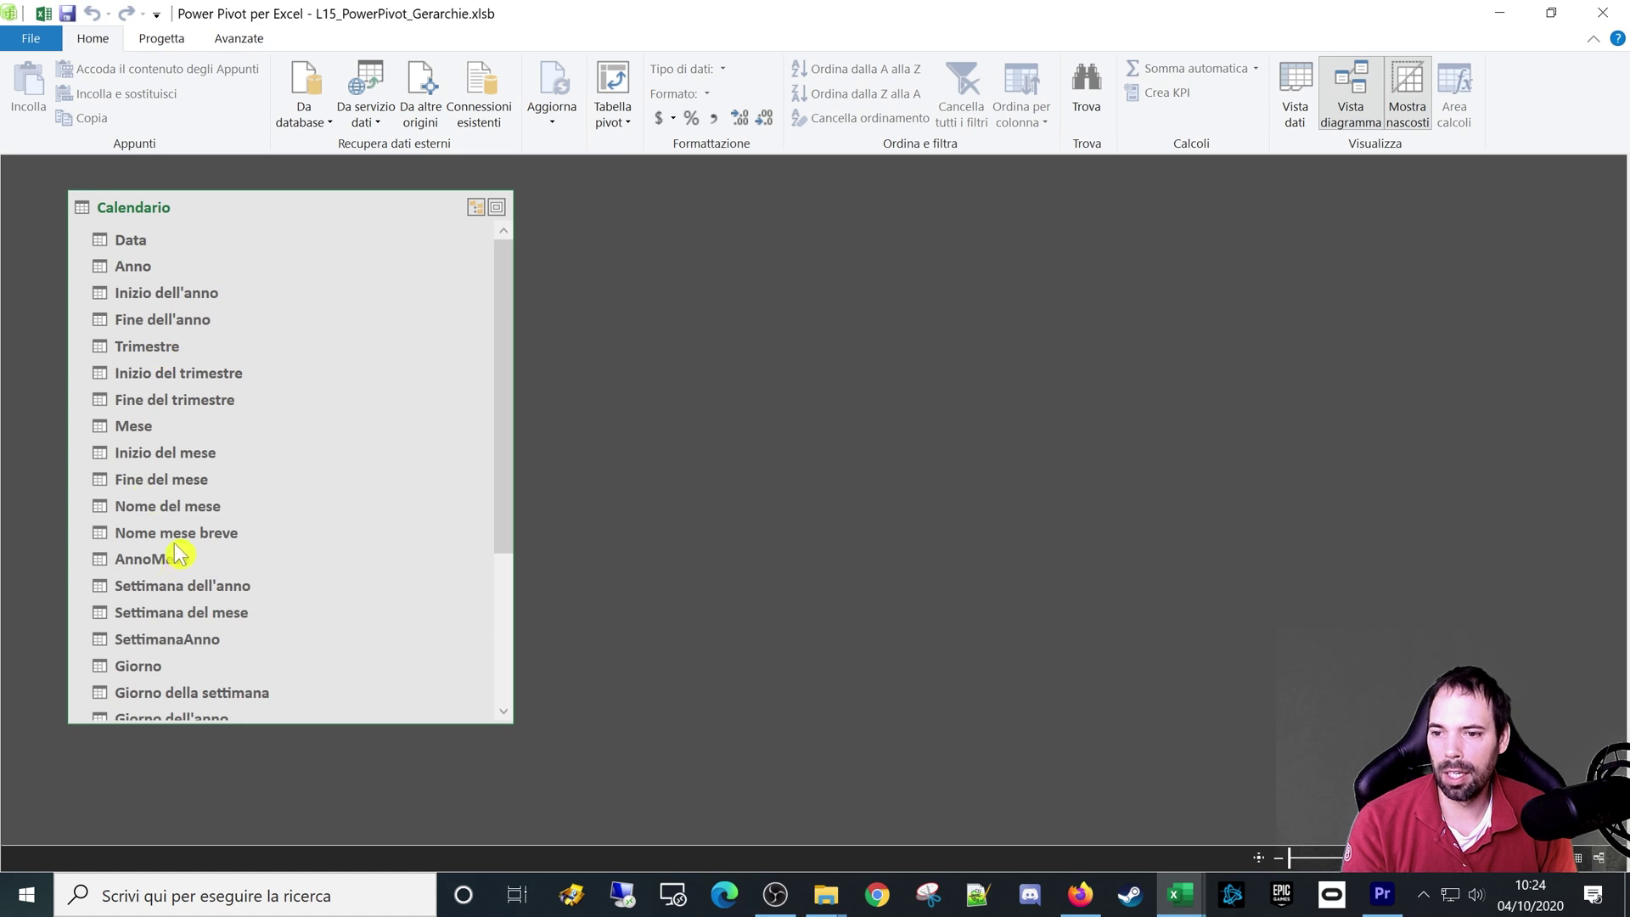
Step: Select the Settimana dell'anno and Settimana del mese columns together
left_click(177, 594)
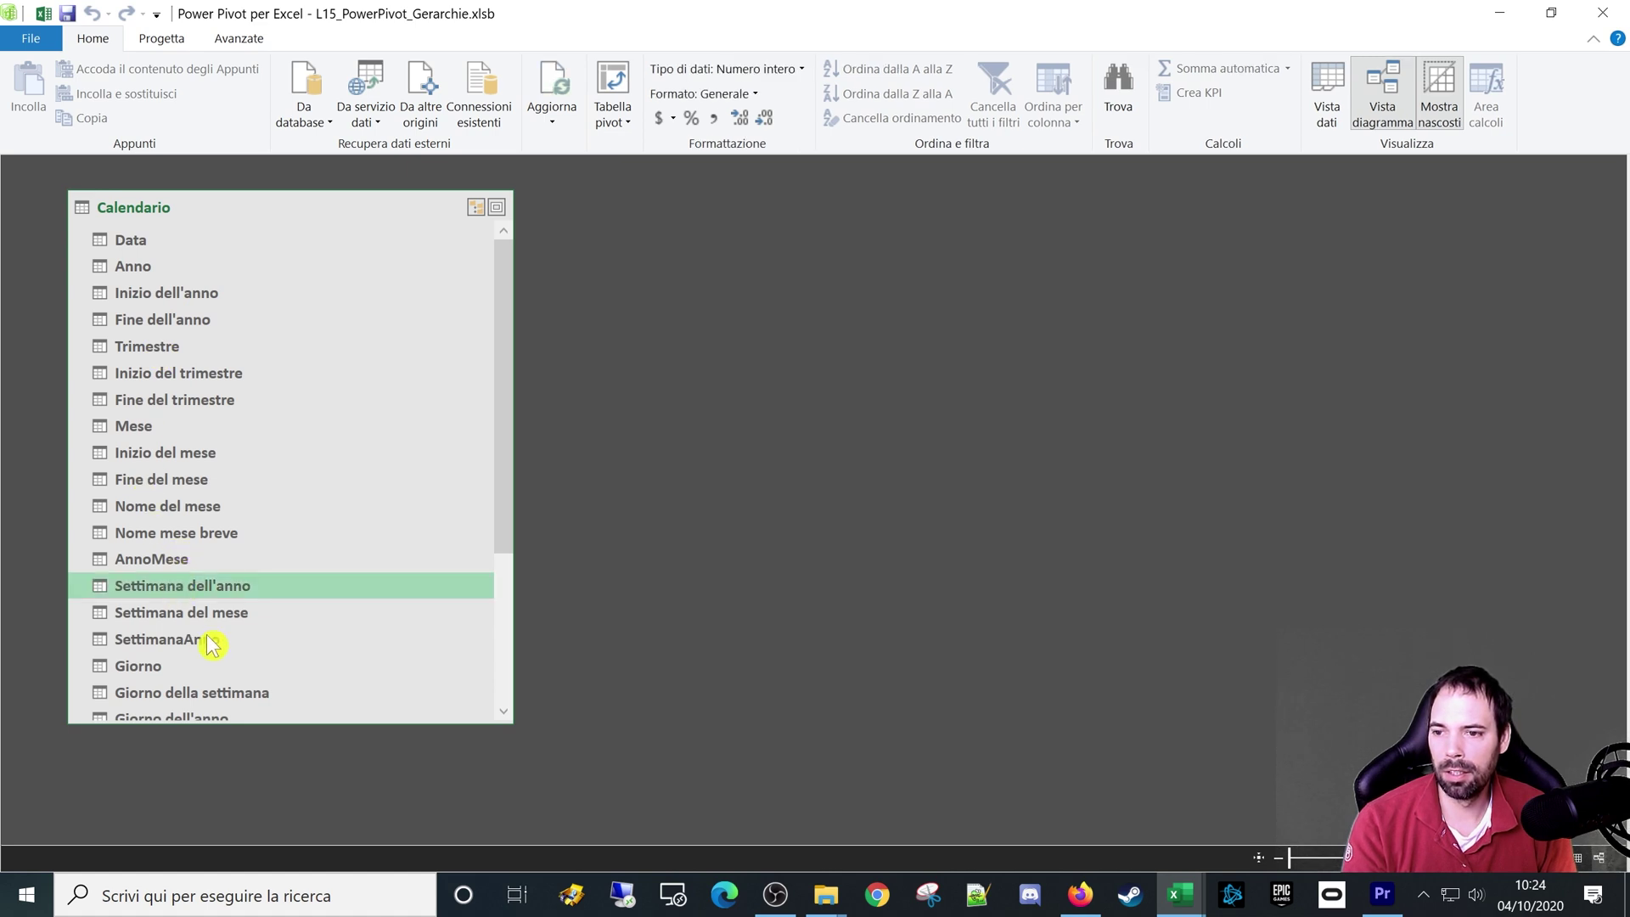
scroll(155, 613, "down", 2)
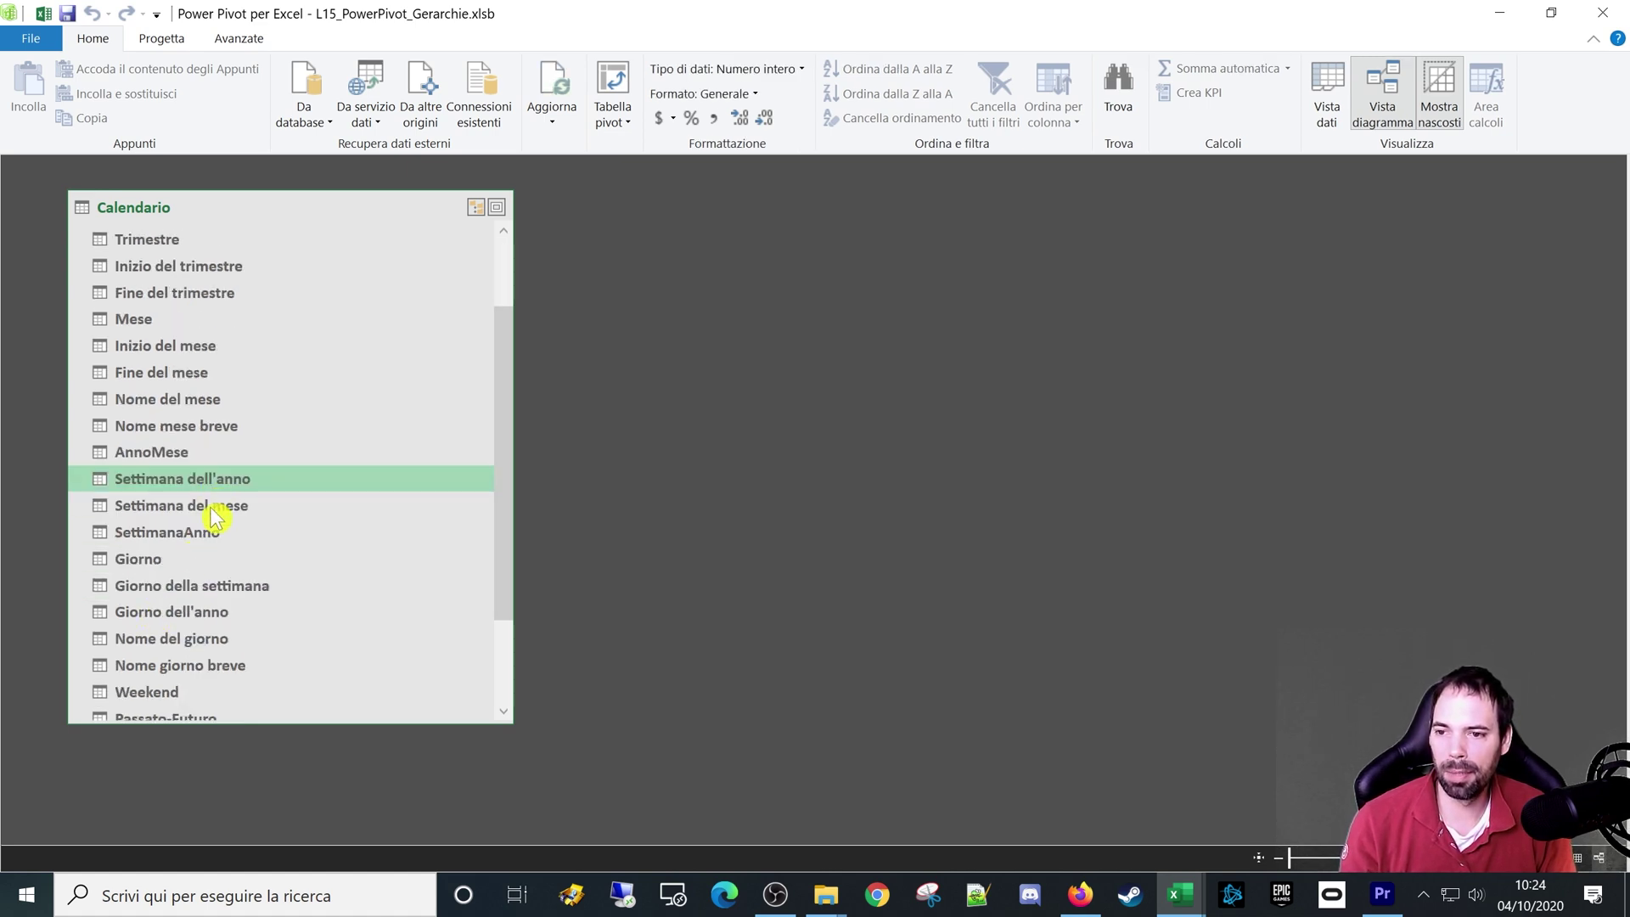
left_click(211, 508, "ctrl")
left_click(214, 532, "ctrl")
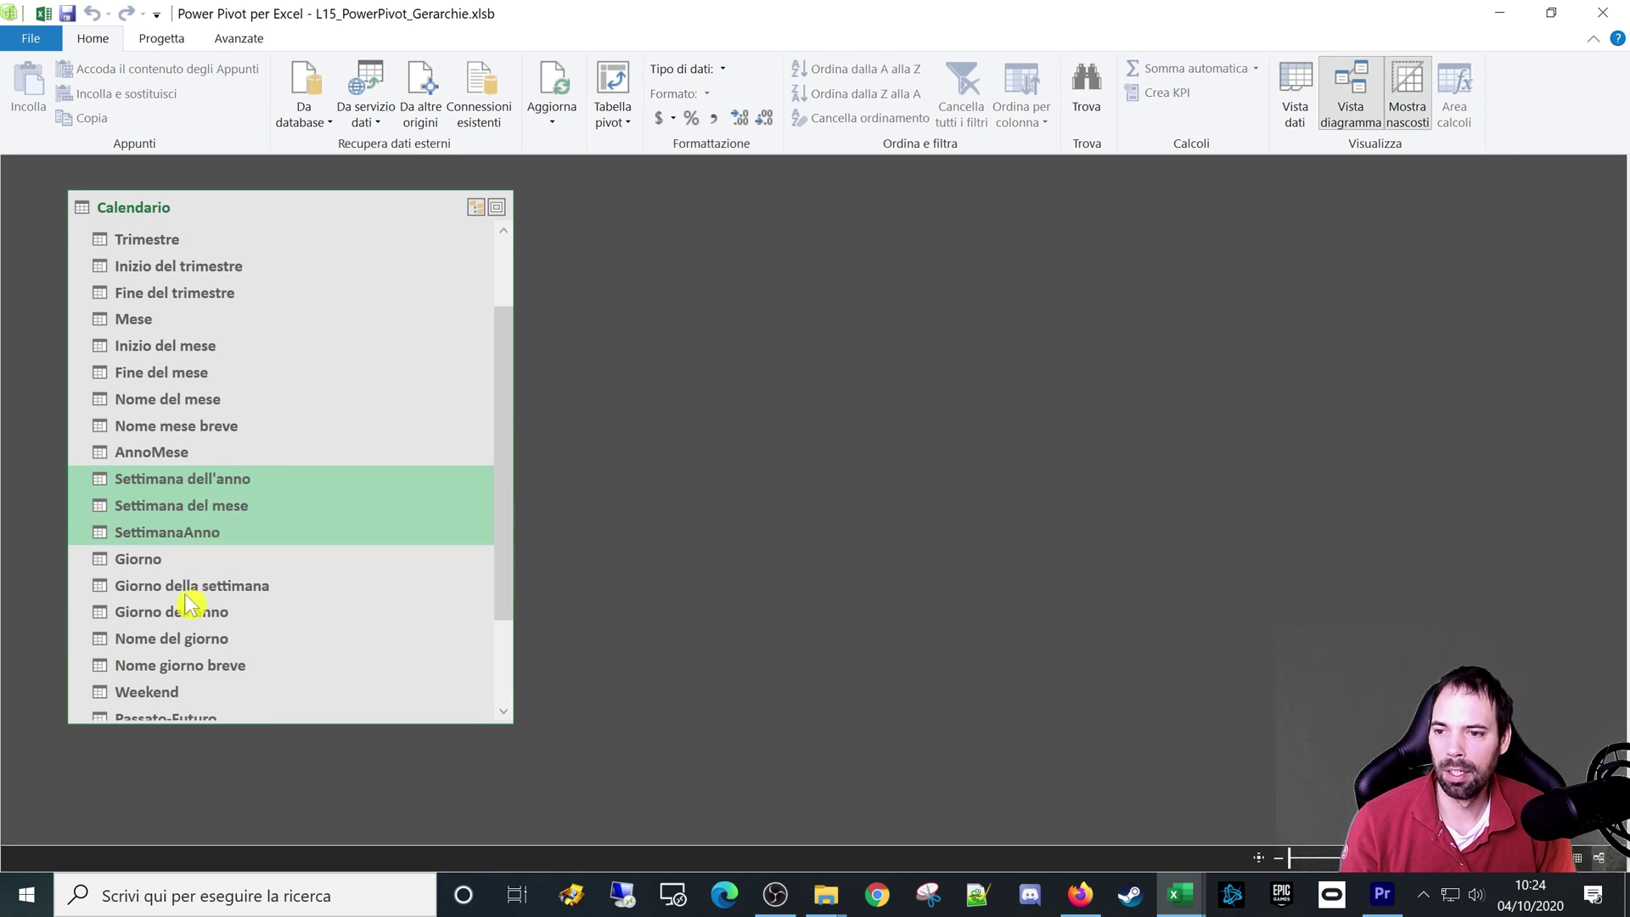
left_click(219, 510, "ctrl")
left_click(202, 530, "ctrl")
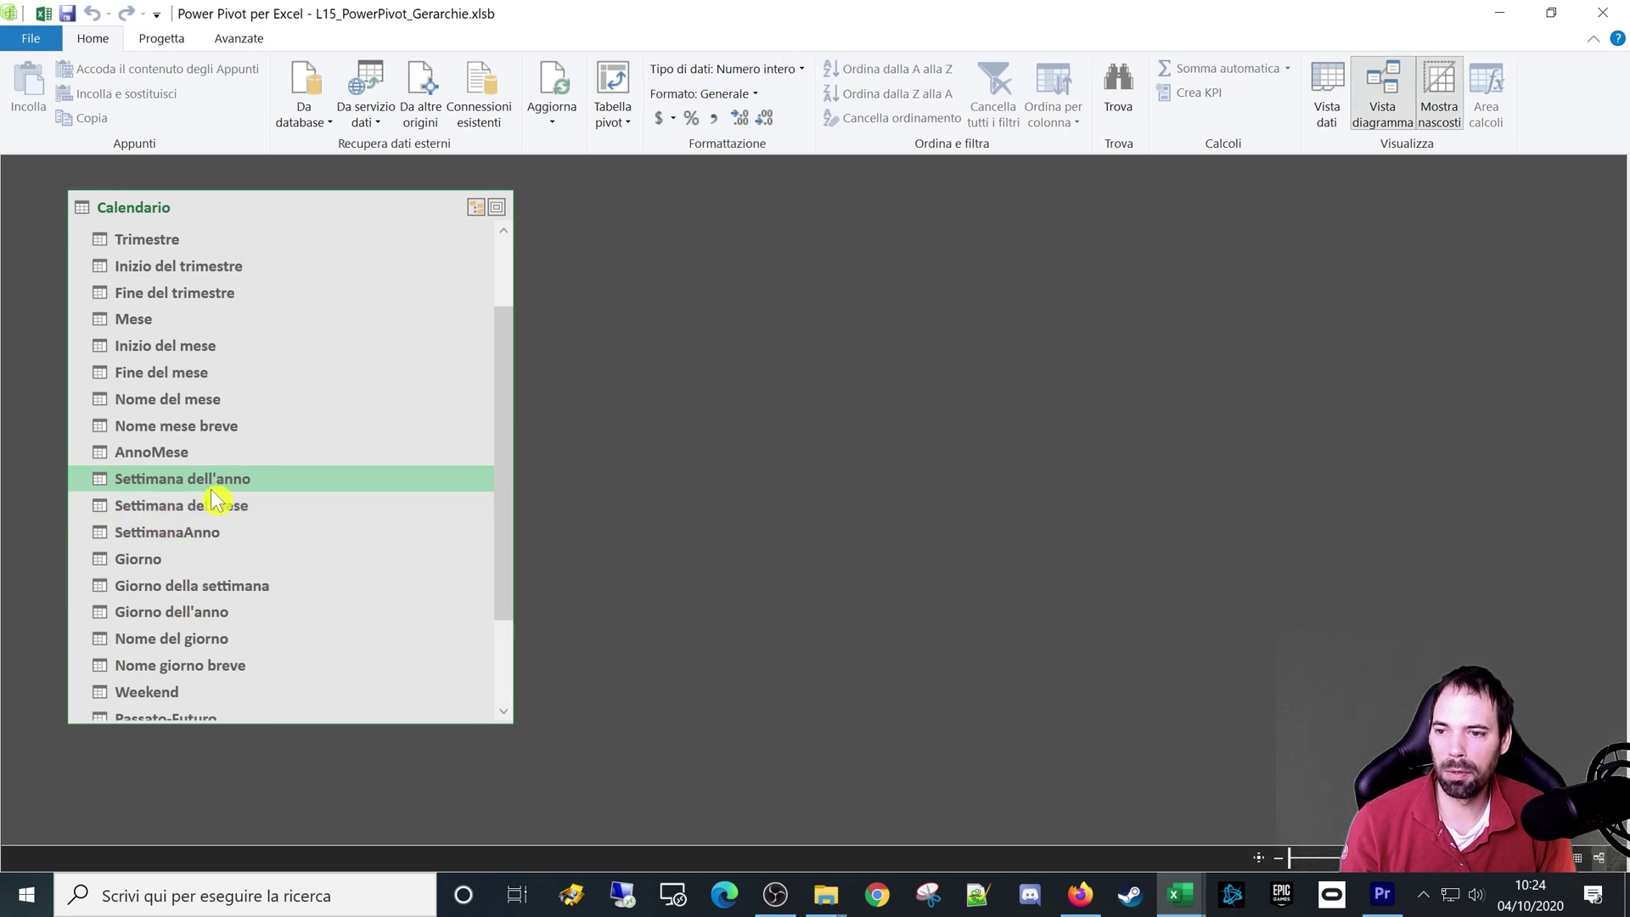
left_click(205, 511, "ctrl")
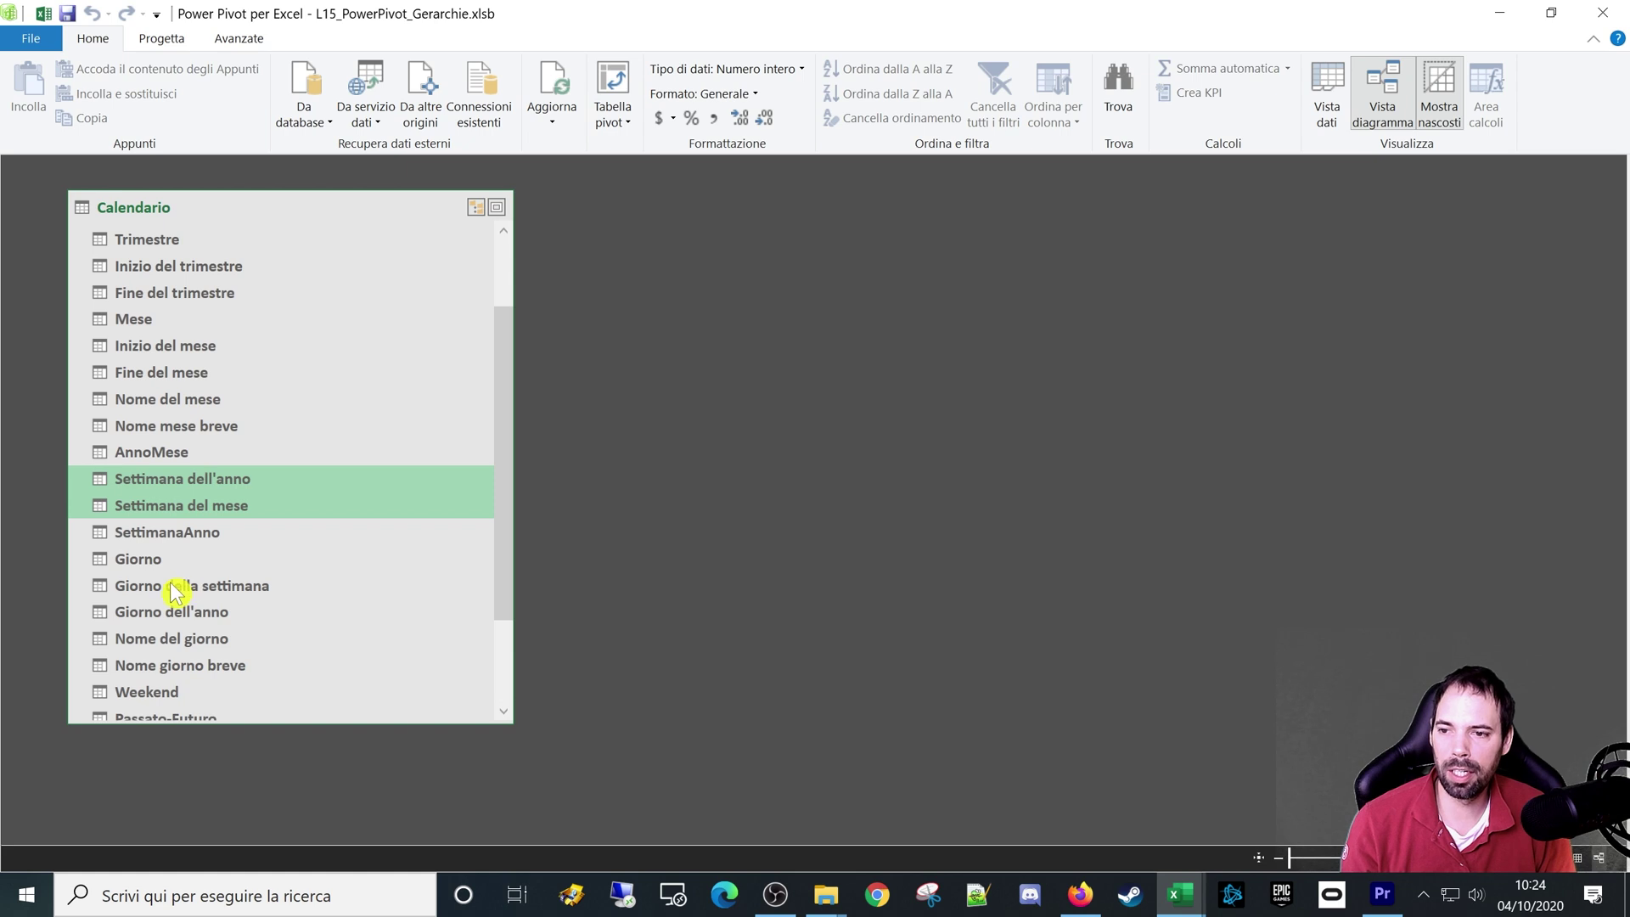
Step: Create a hierarchy from the two week columns named G-WkAnnoWkM
right_click(218, 506)
left_click(255, 516)
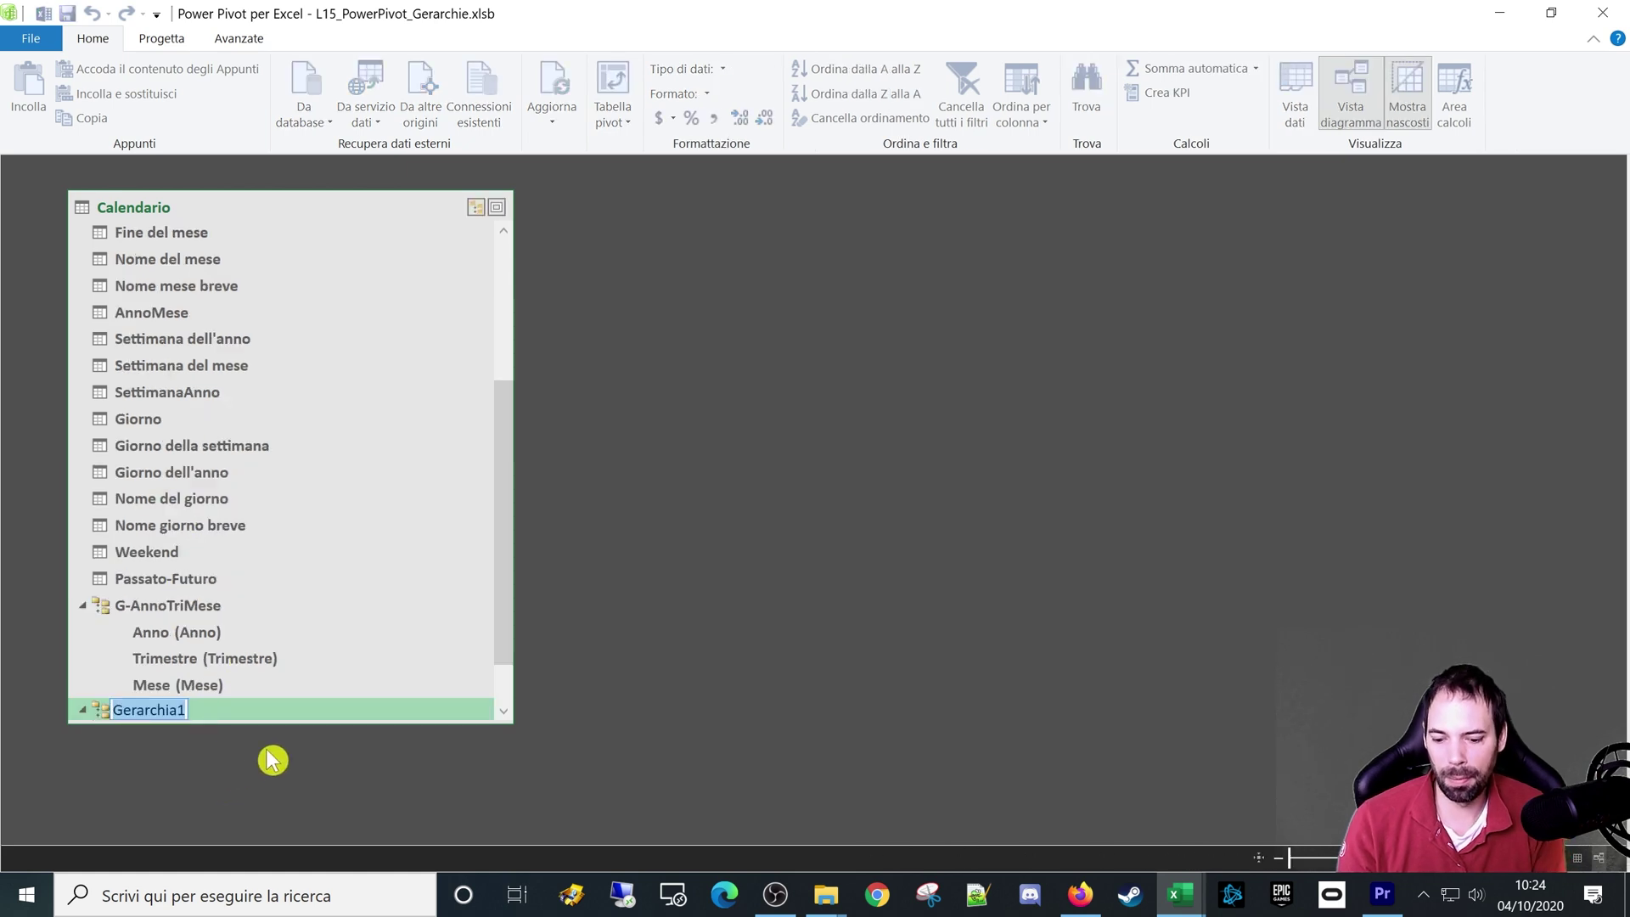
type("G-WkAnnoWkM")
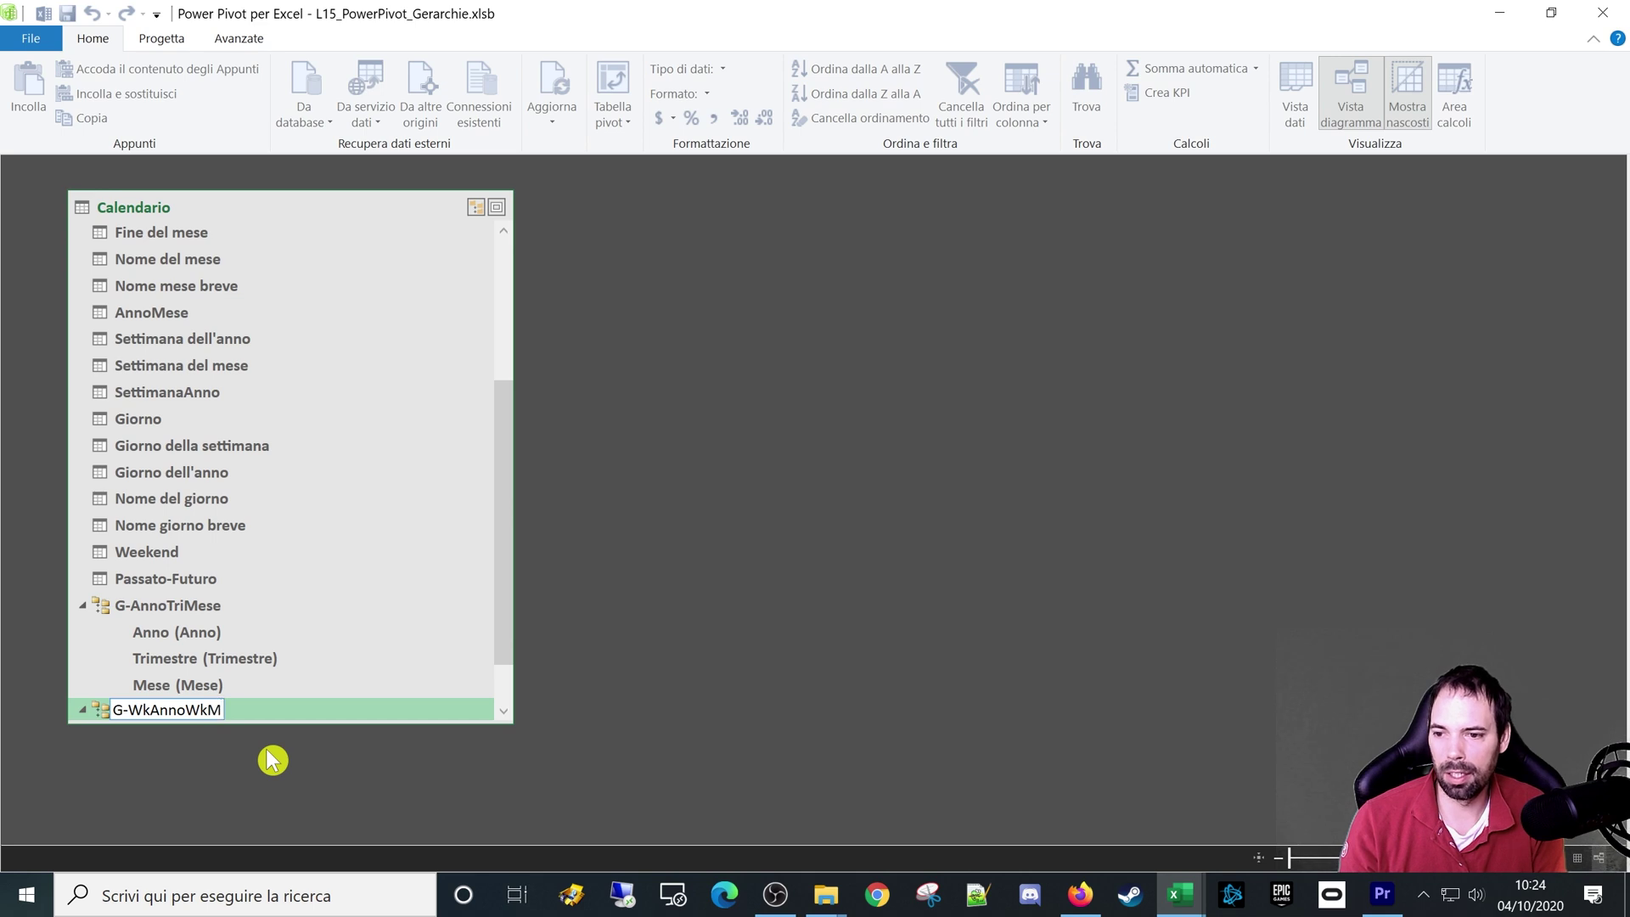
key("Return")
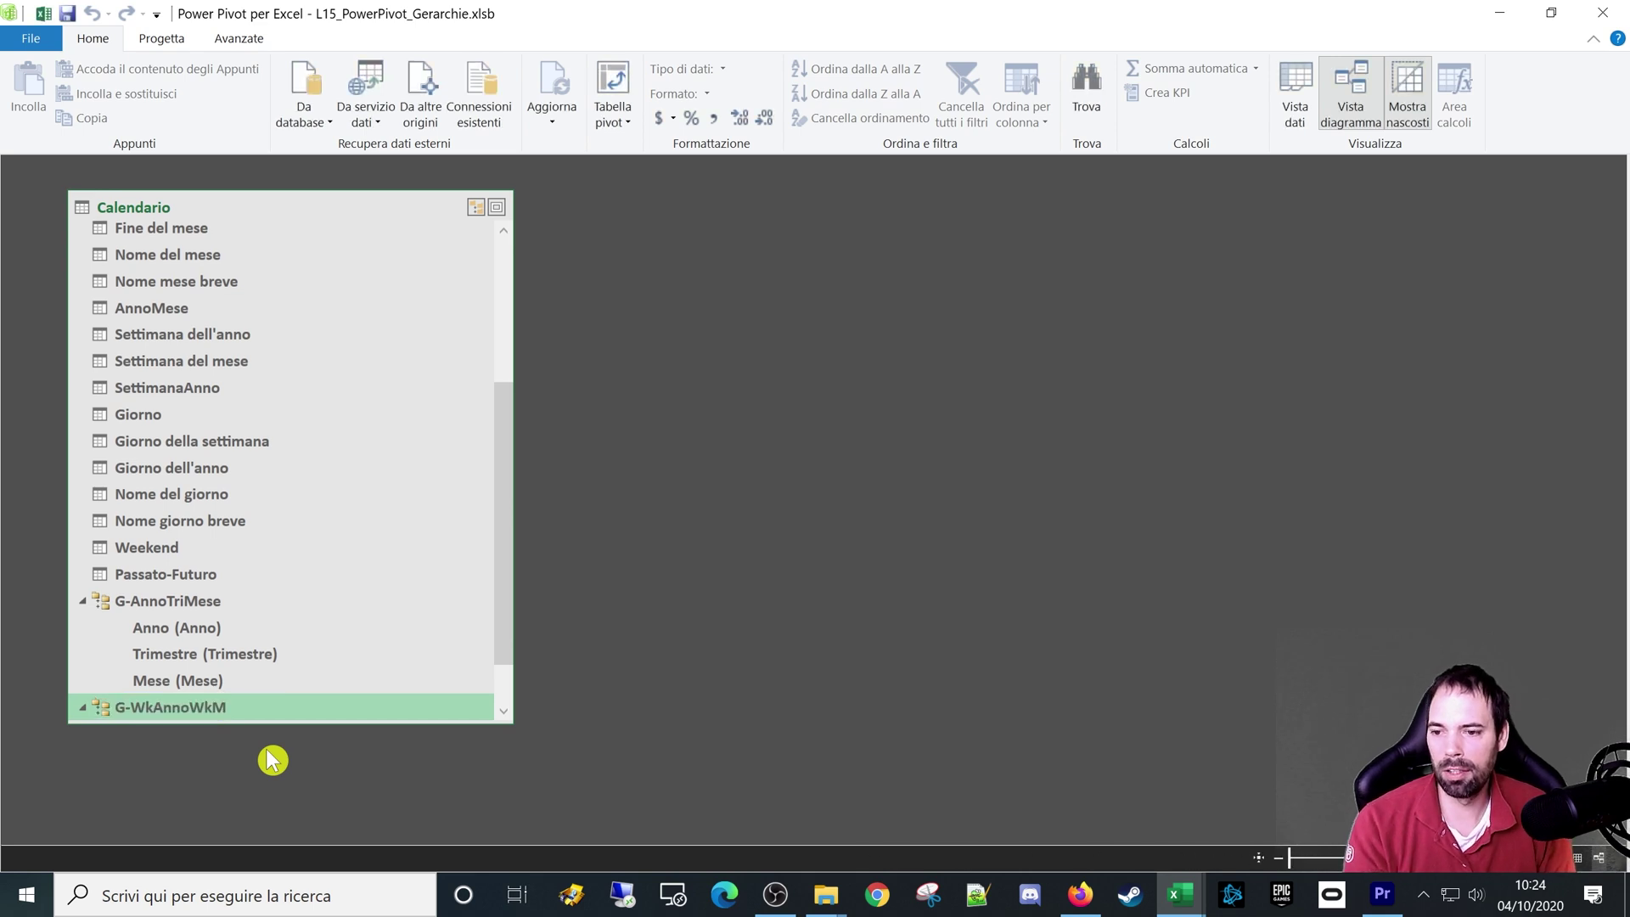
scroll(246, 717, "down", 1)
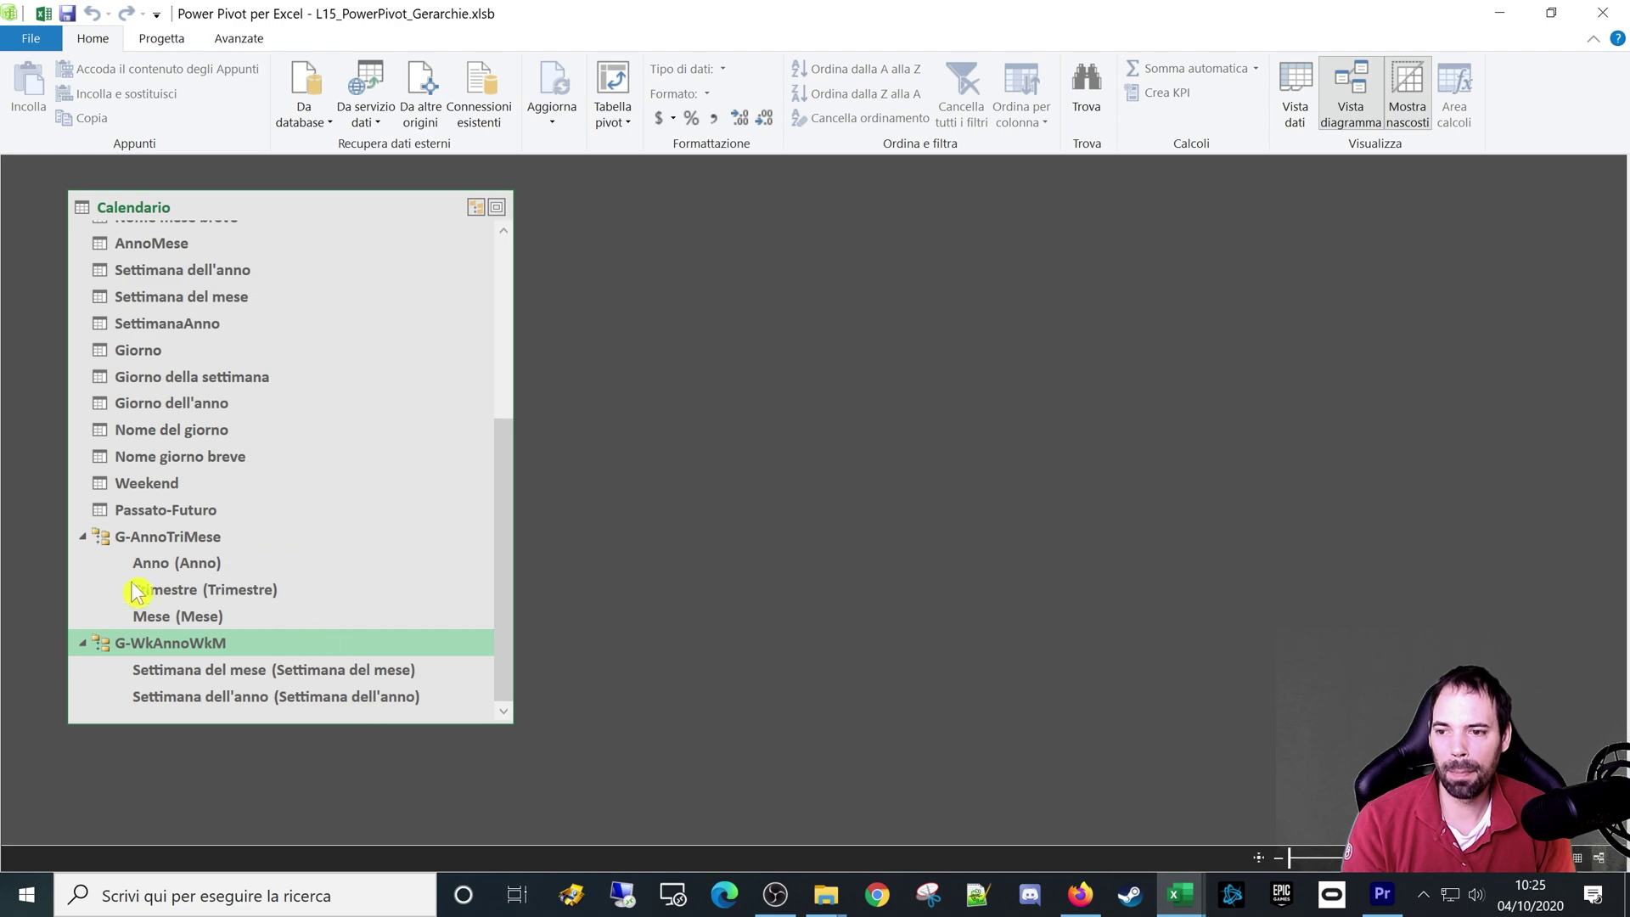
Step: Close Power Pivot and insert a data-model PivotTable at cell A1 of Foglio1
left_click(1584, 12)
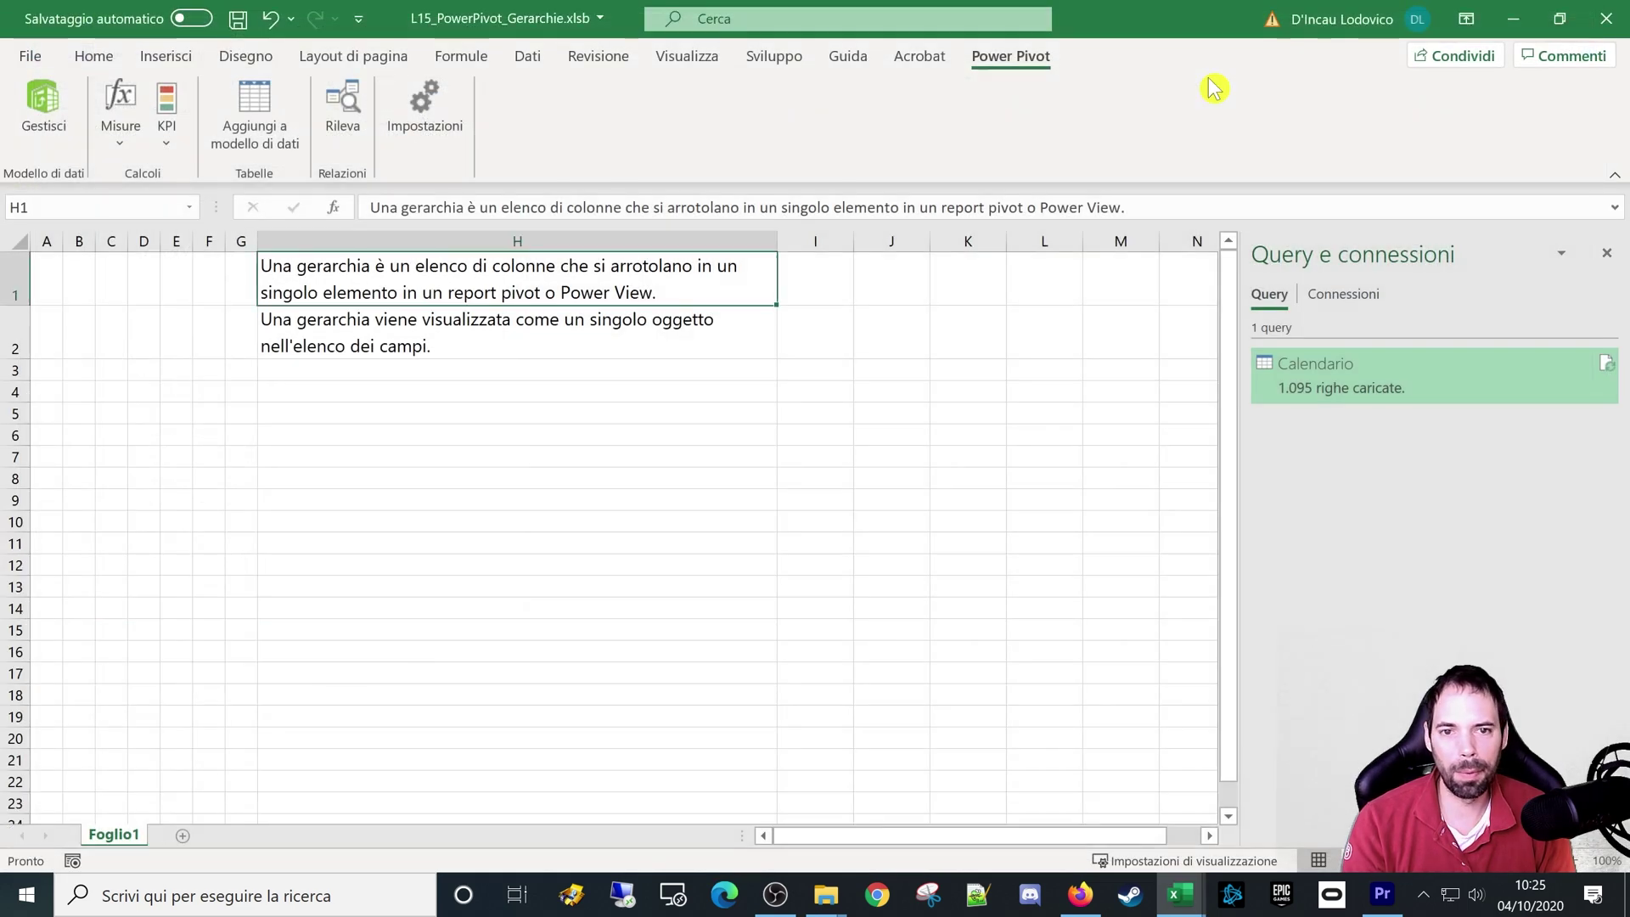
left_click(43, 273)
left_click(169, 56)
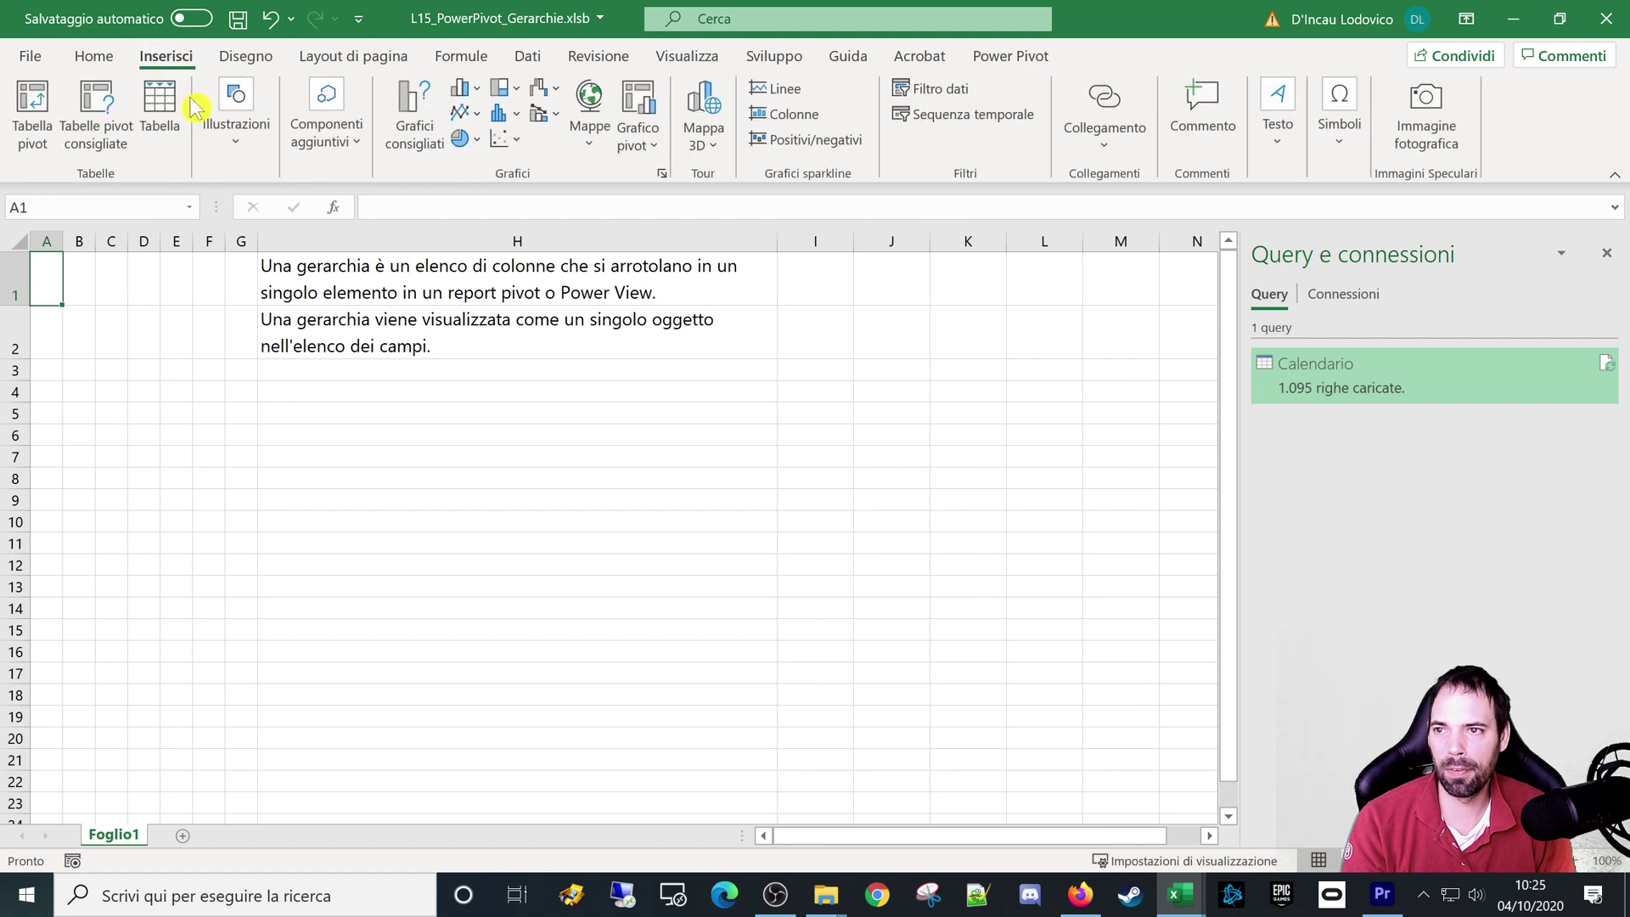
left_click(34, 136)
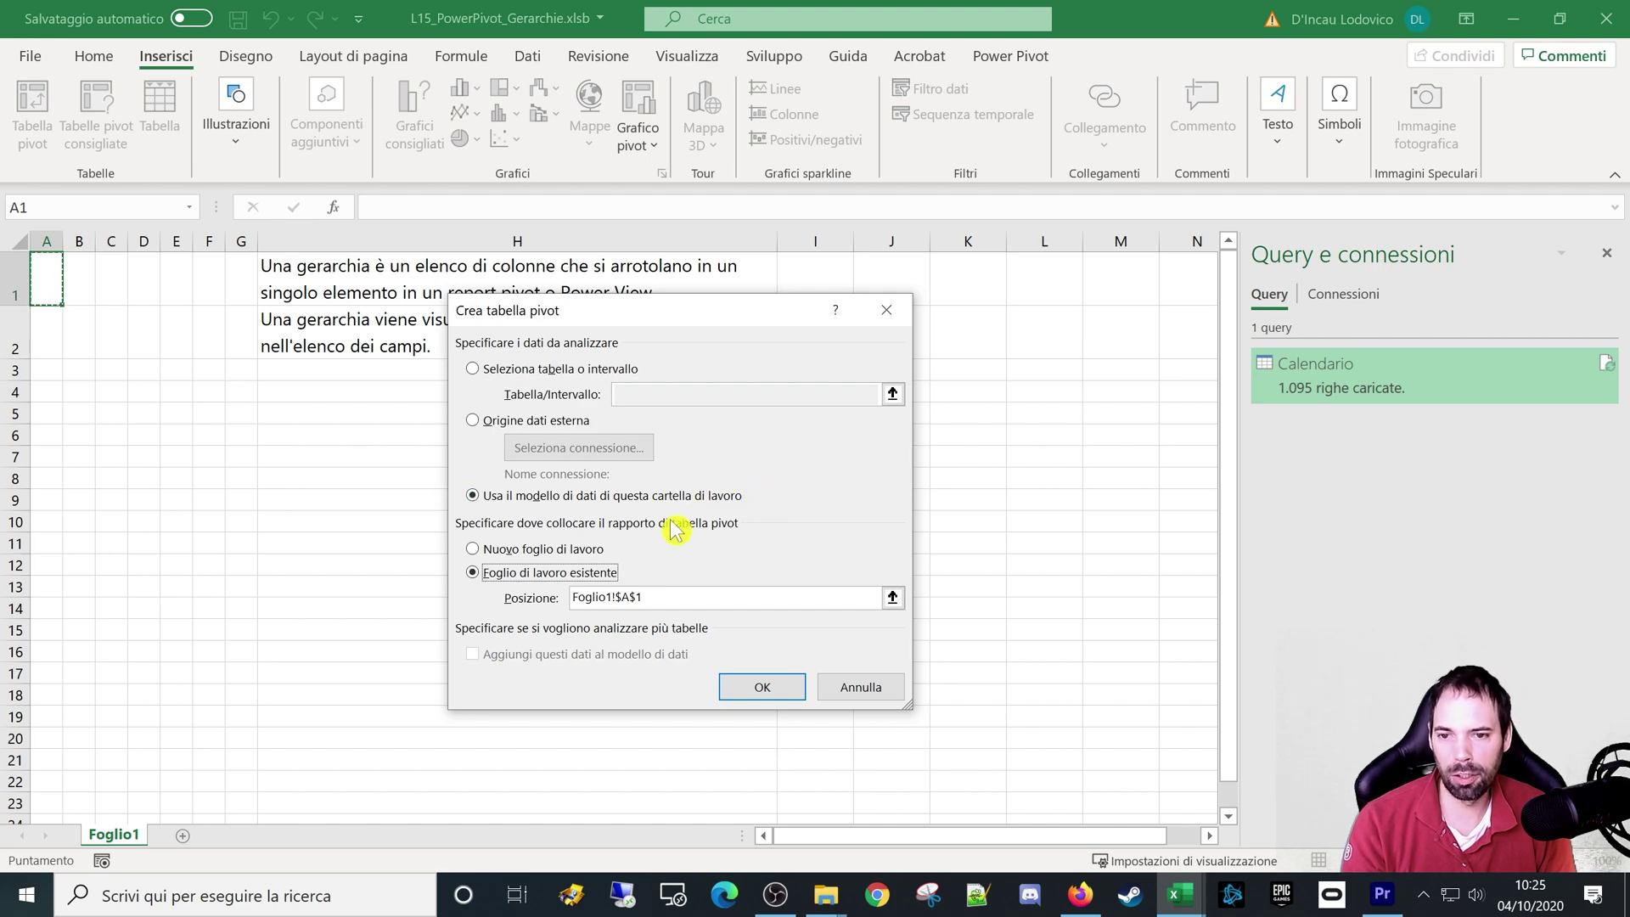
left_click(799, 694)
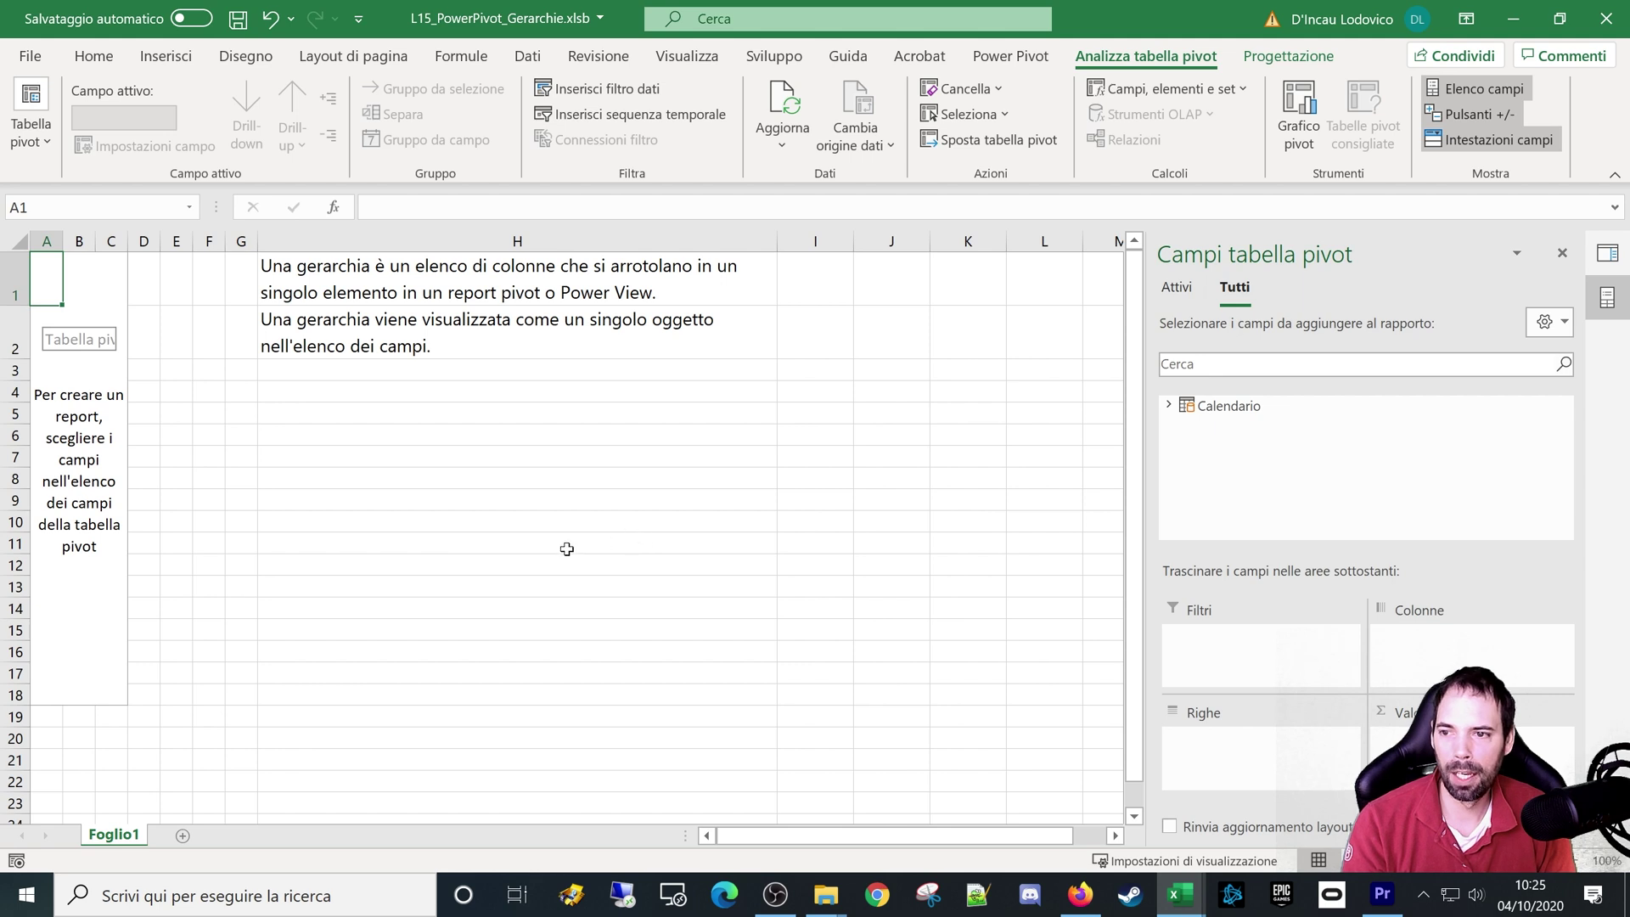
Step: Widen columns A to C and expand Calendario's fields and its Altri campi group
left_click(1169, 405)
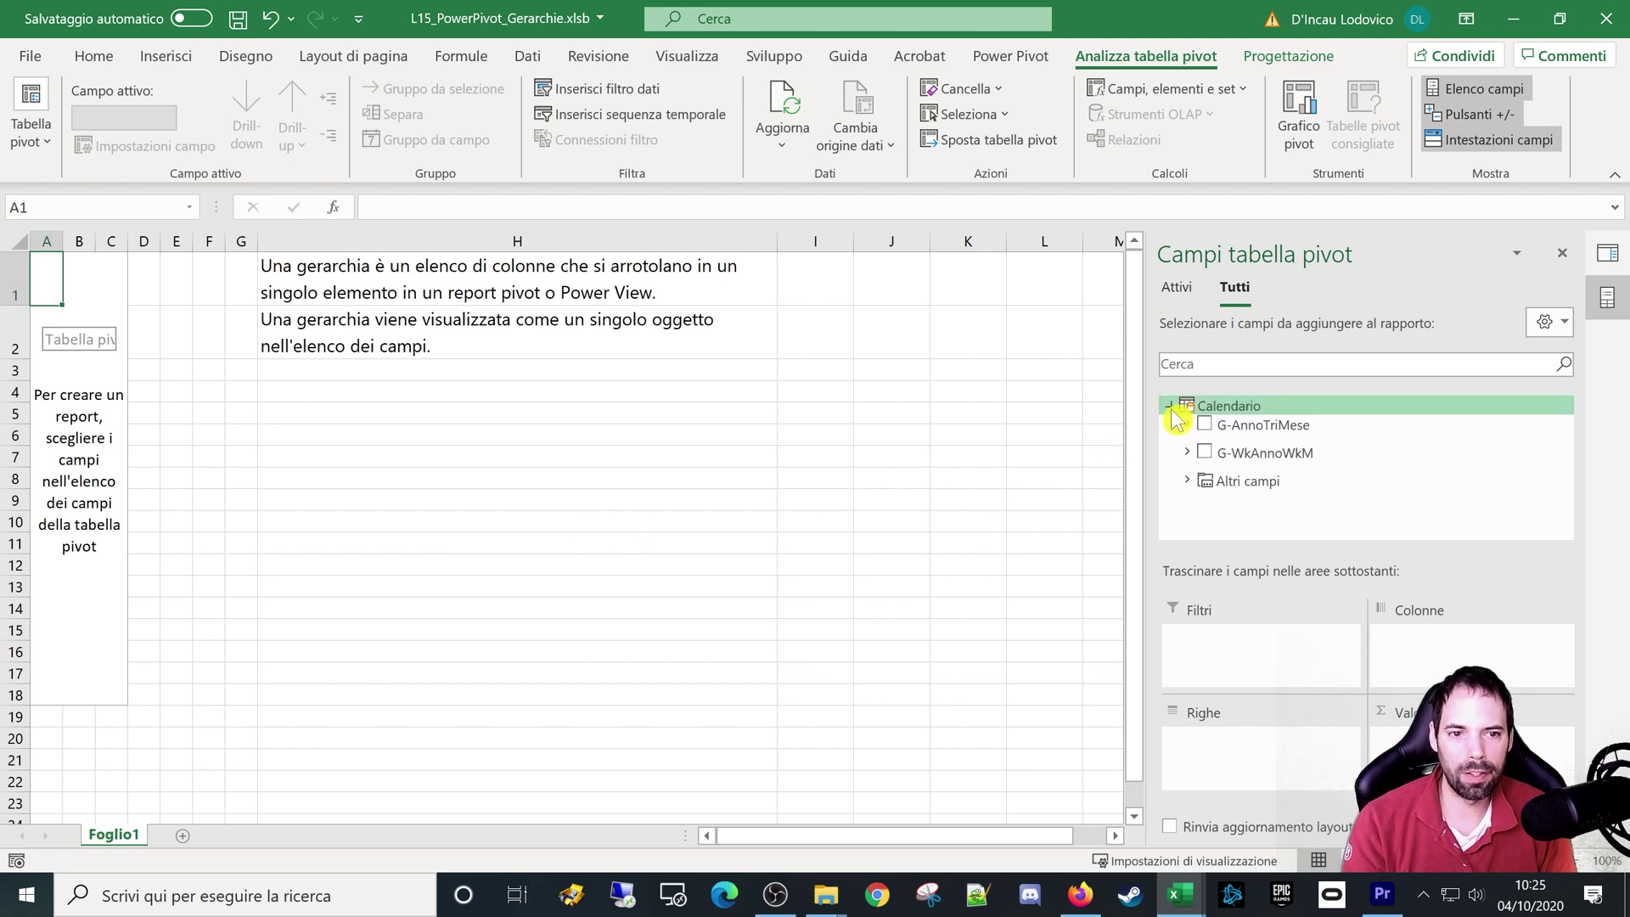
left_click_drag(46, 241, 253, 241)
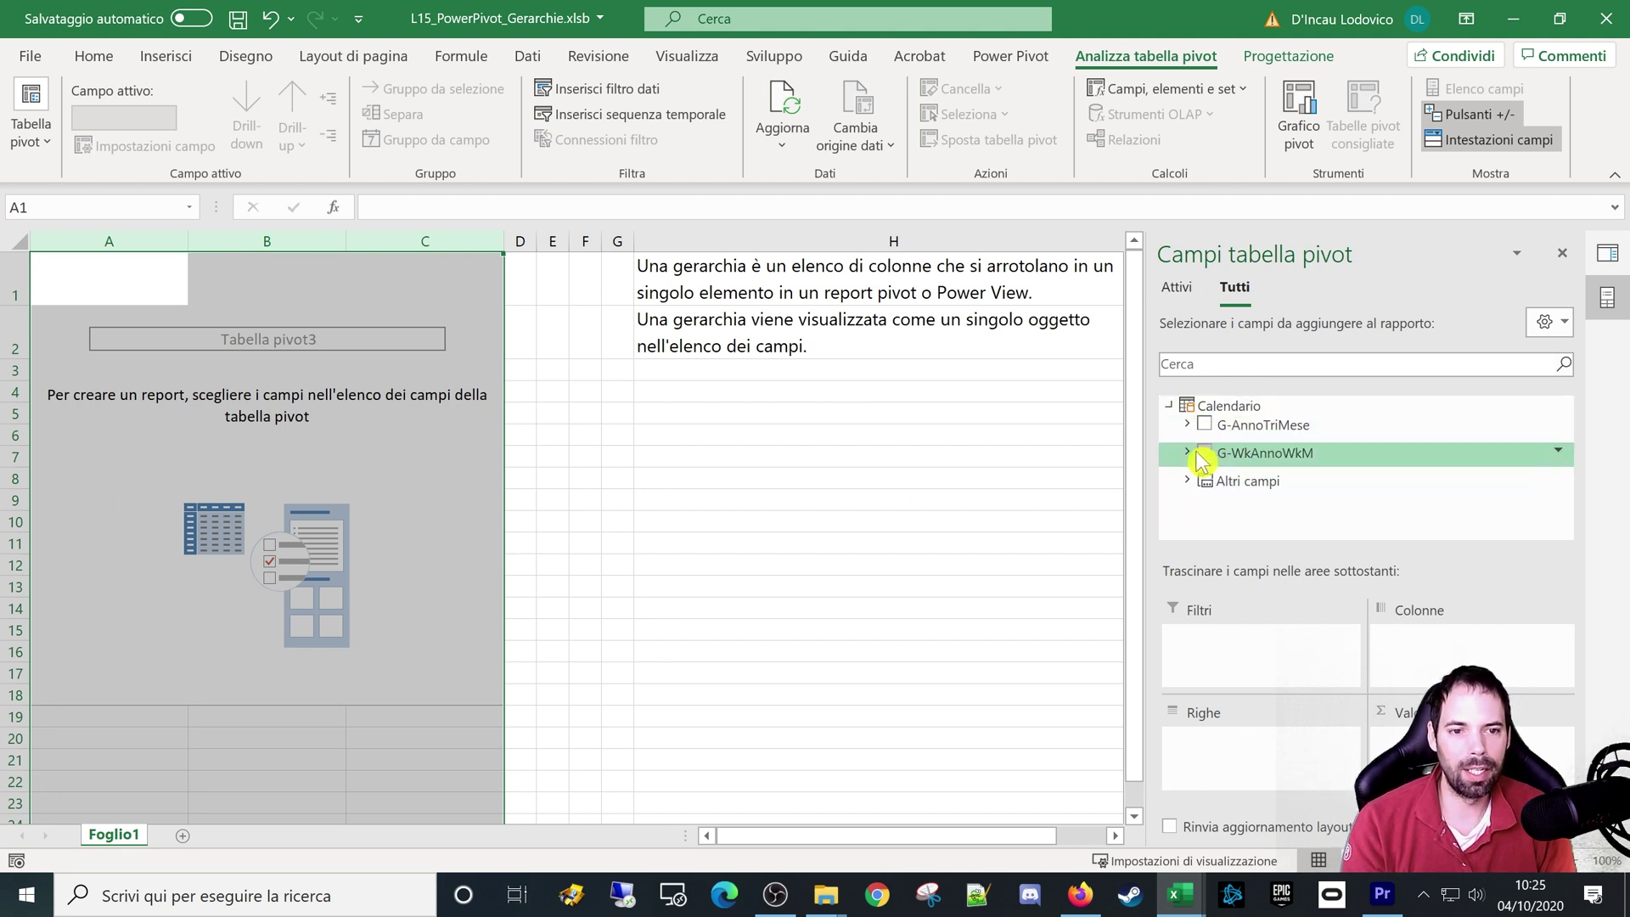
left_click(1188, 482)
scroll(1248, 450, "down", 1)
scroll(1244, 458, "down", 2)
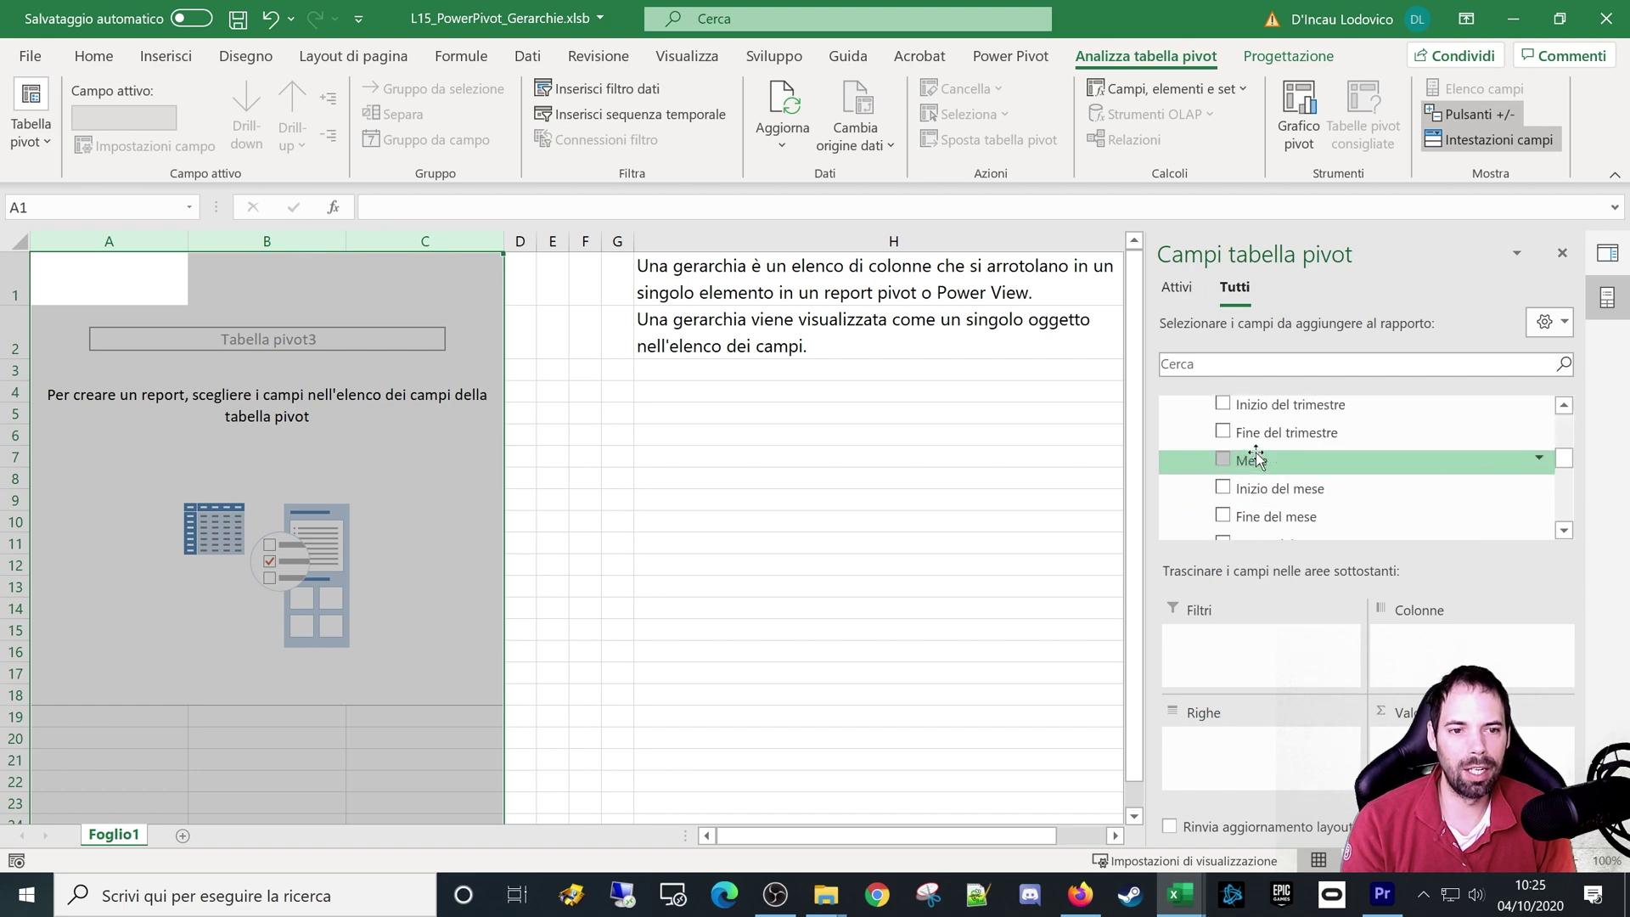
left_click(1615, 177)
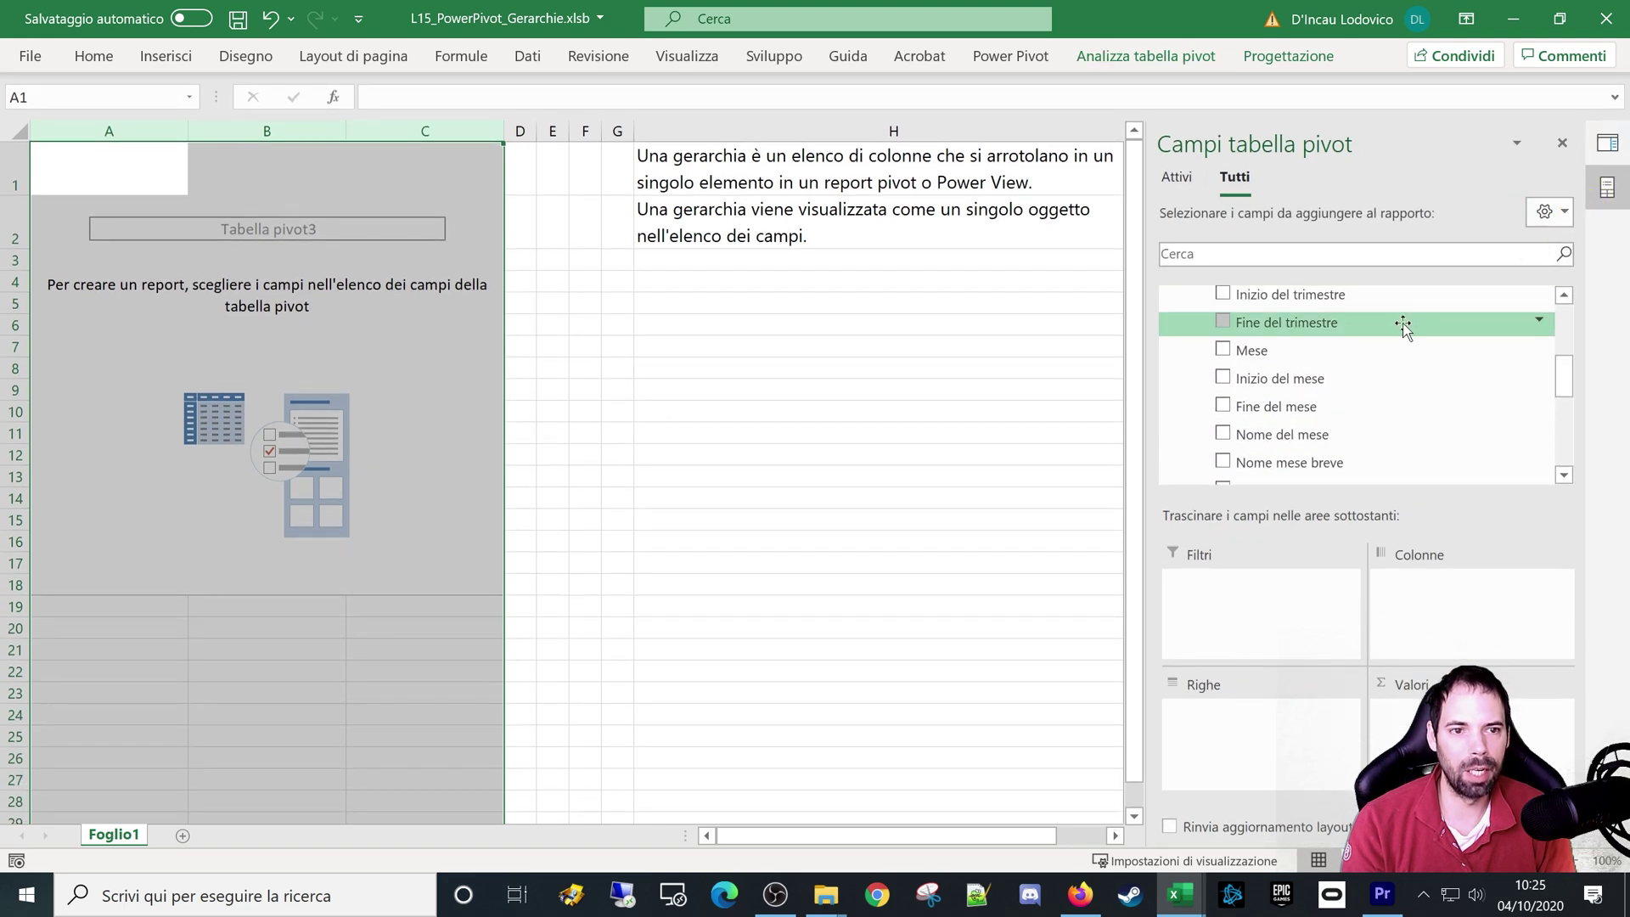
Step: Browse the Altri campi fields, then put G-WkAnnoWkM's Settimana dell'anno on the pivot rows
scroll(1400, 339, "down", 1)
scroll(1324, 382, "down", 2)
scroll(1303, 396, "down", 1)
scroll(1273, 382, "up", 8)
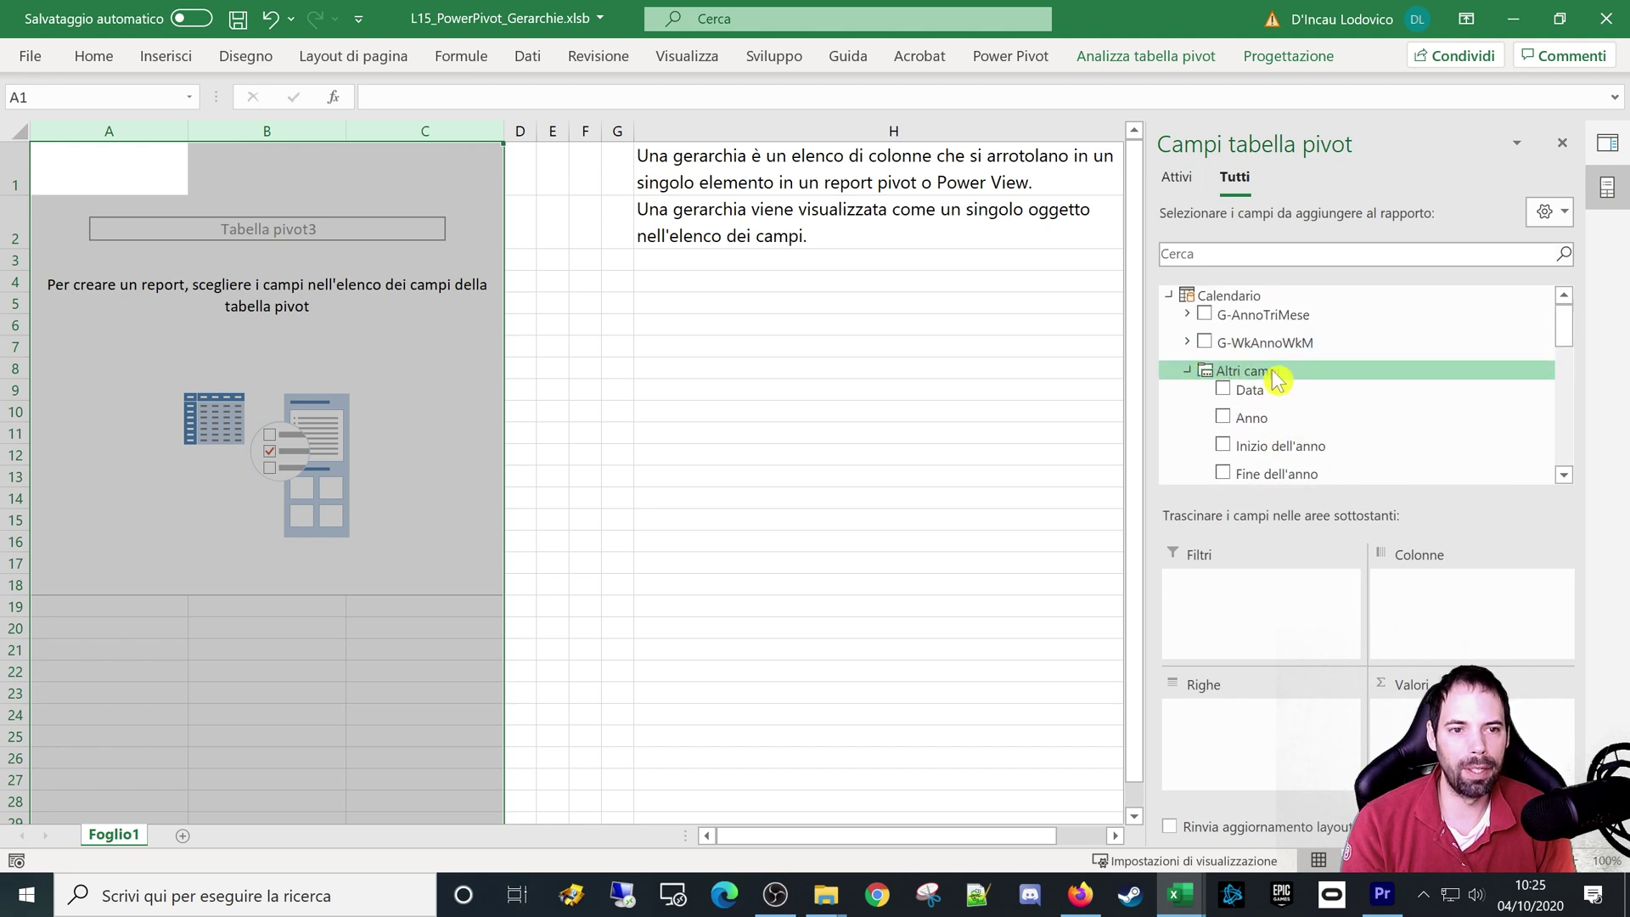
scroll(1273, 373, "down", 1)
scroll(1264, 374, "up", 1)
left_click(1186, 370)
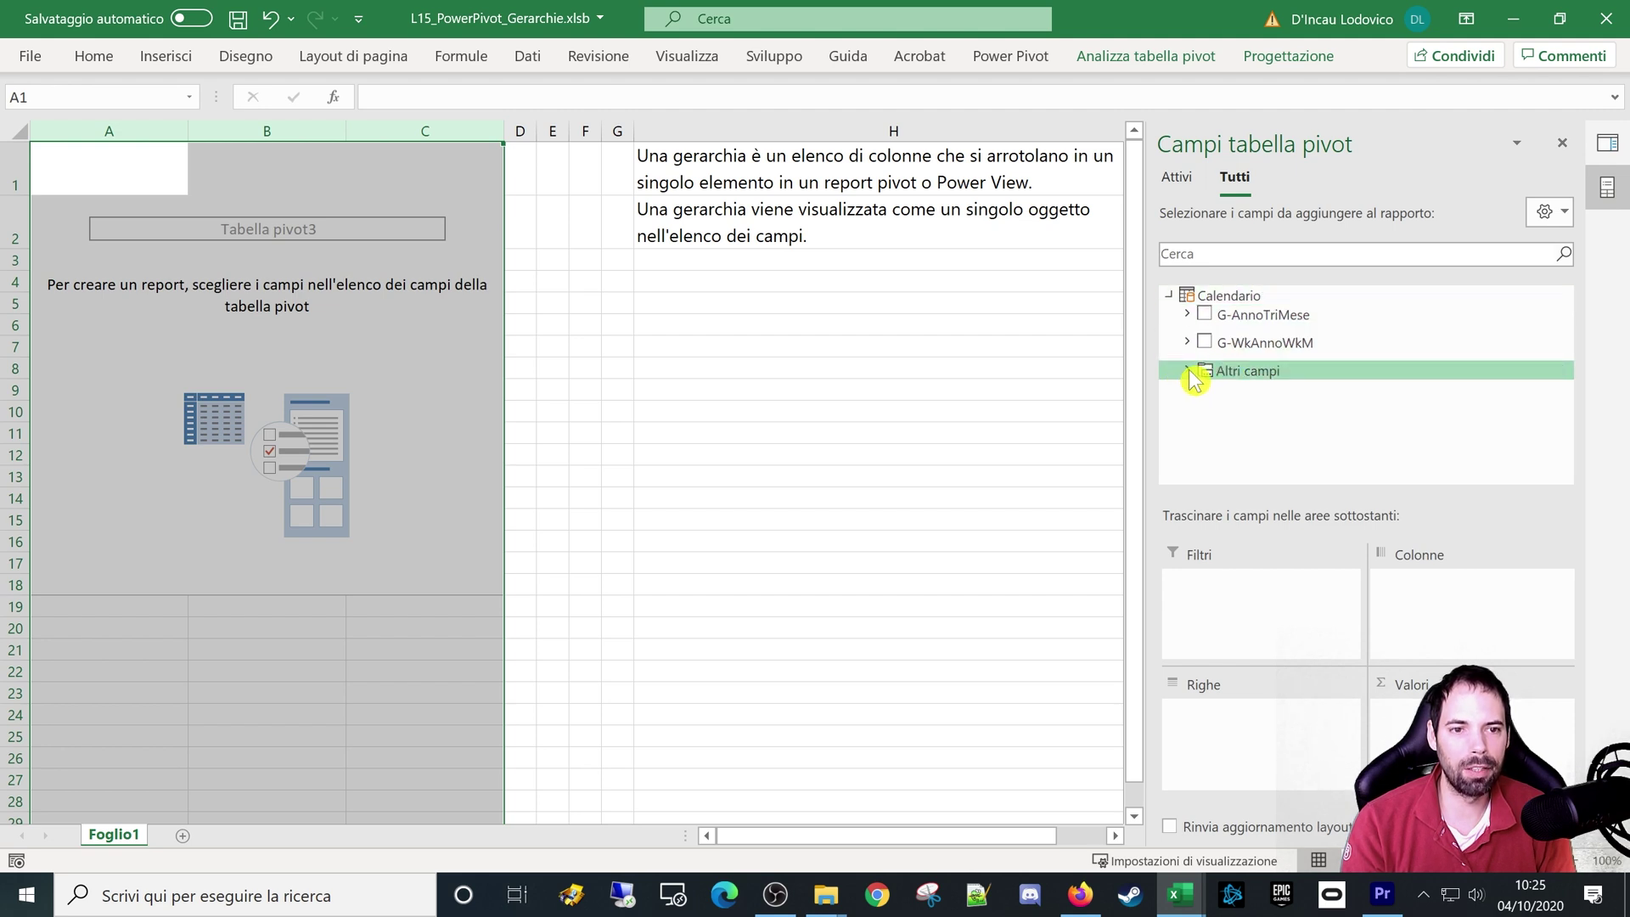
left_click(1187, 371)
left_click(1187, 295)
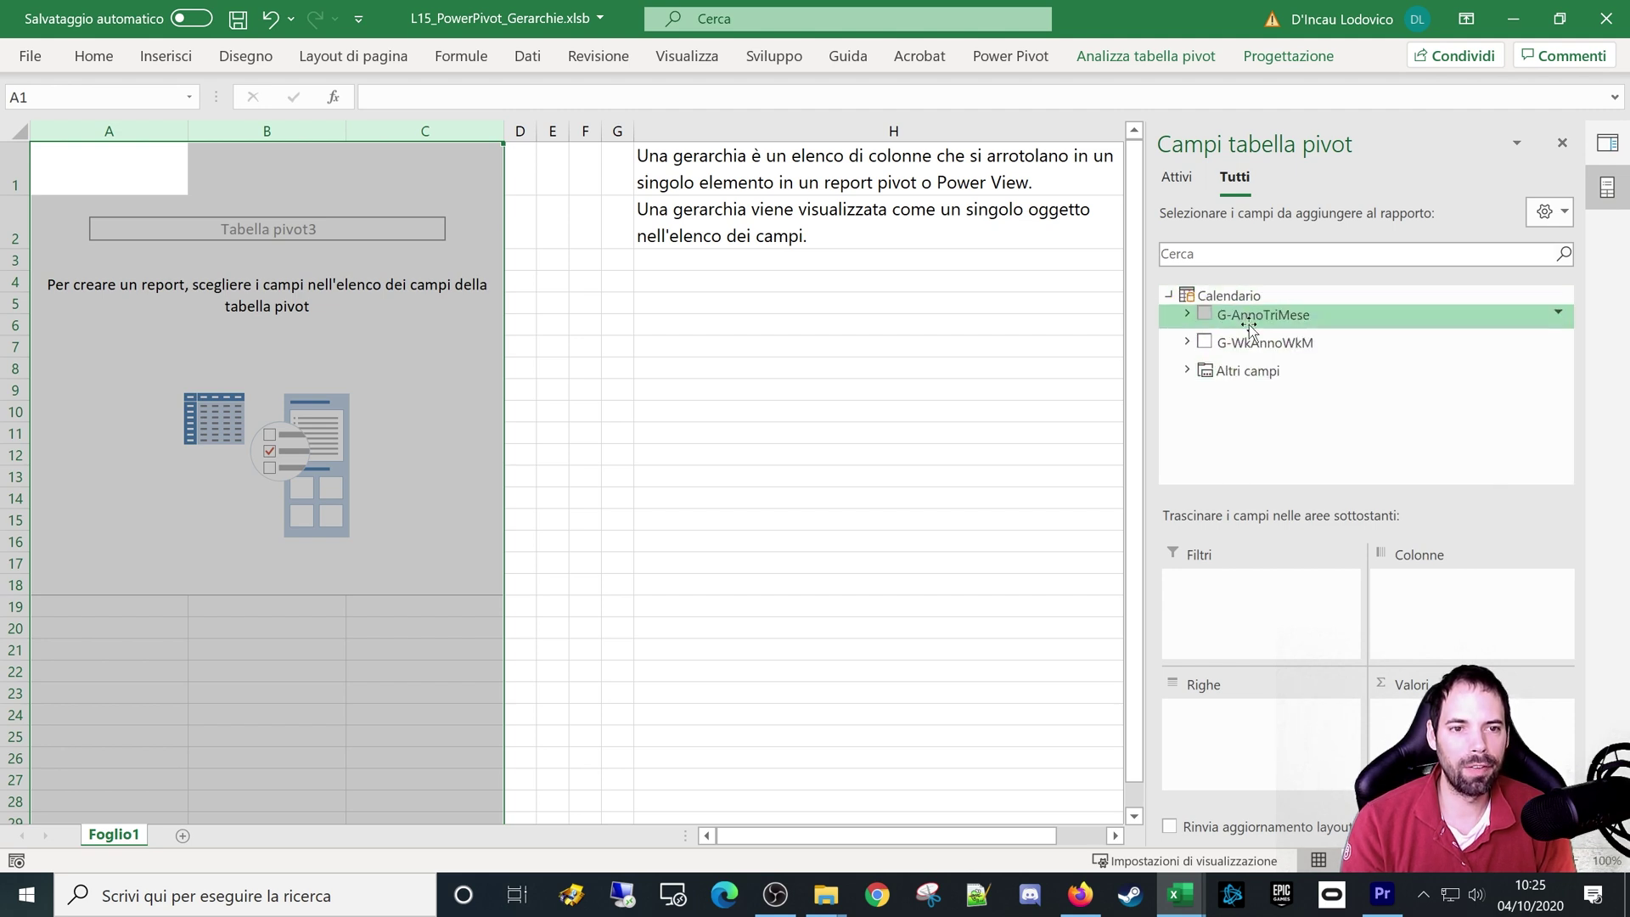
left_click(1186, 342)
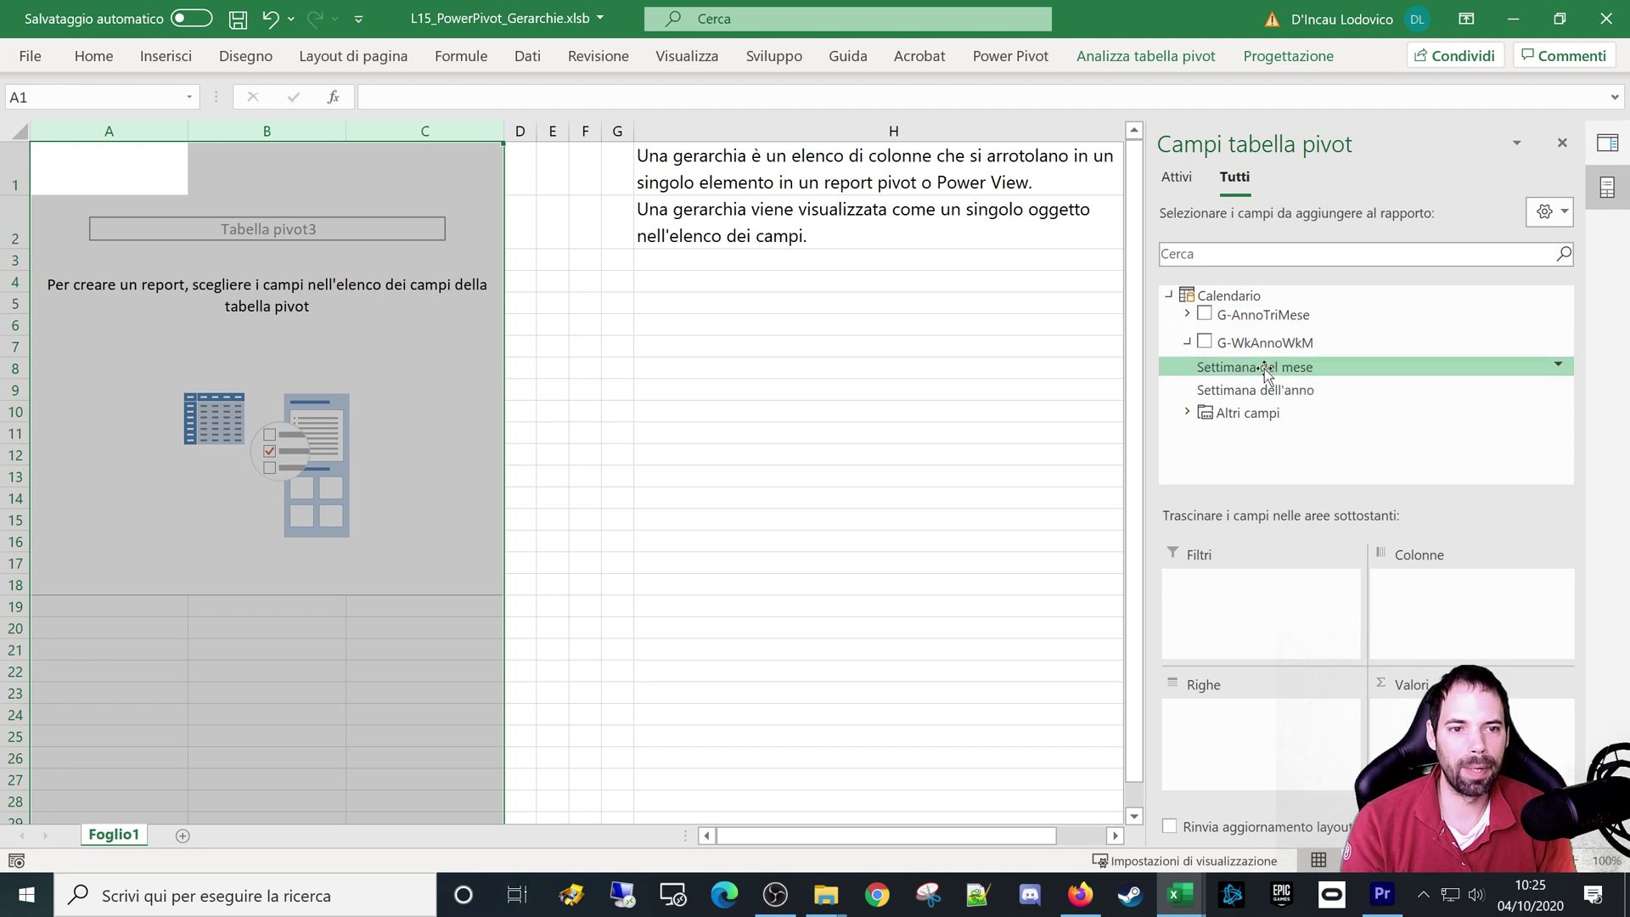
left_click_drag(1255, 390, 1243, 753)
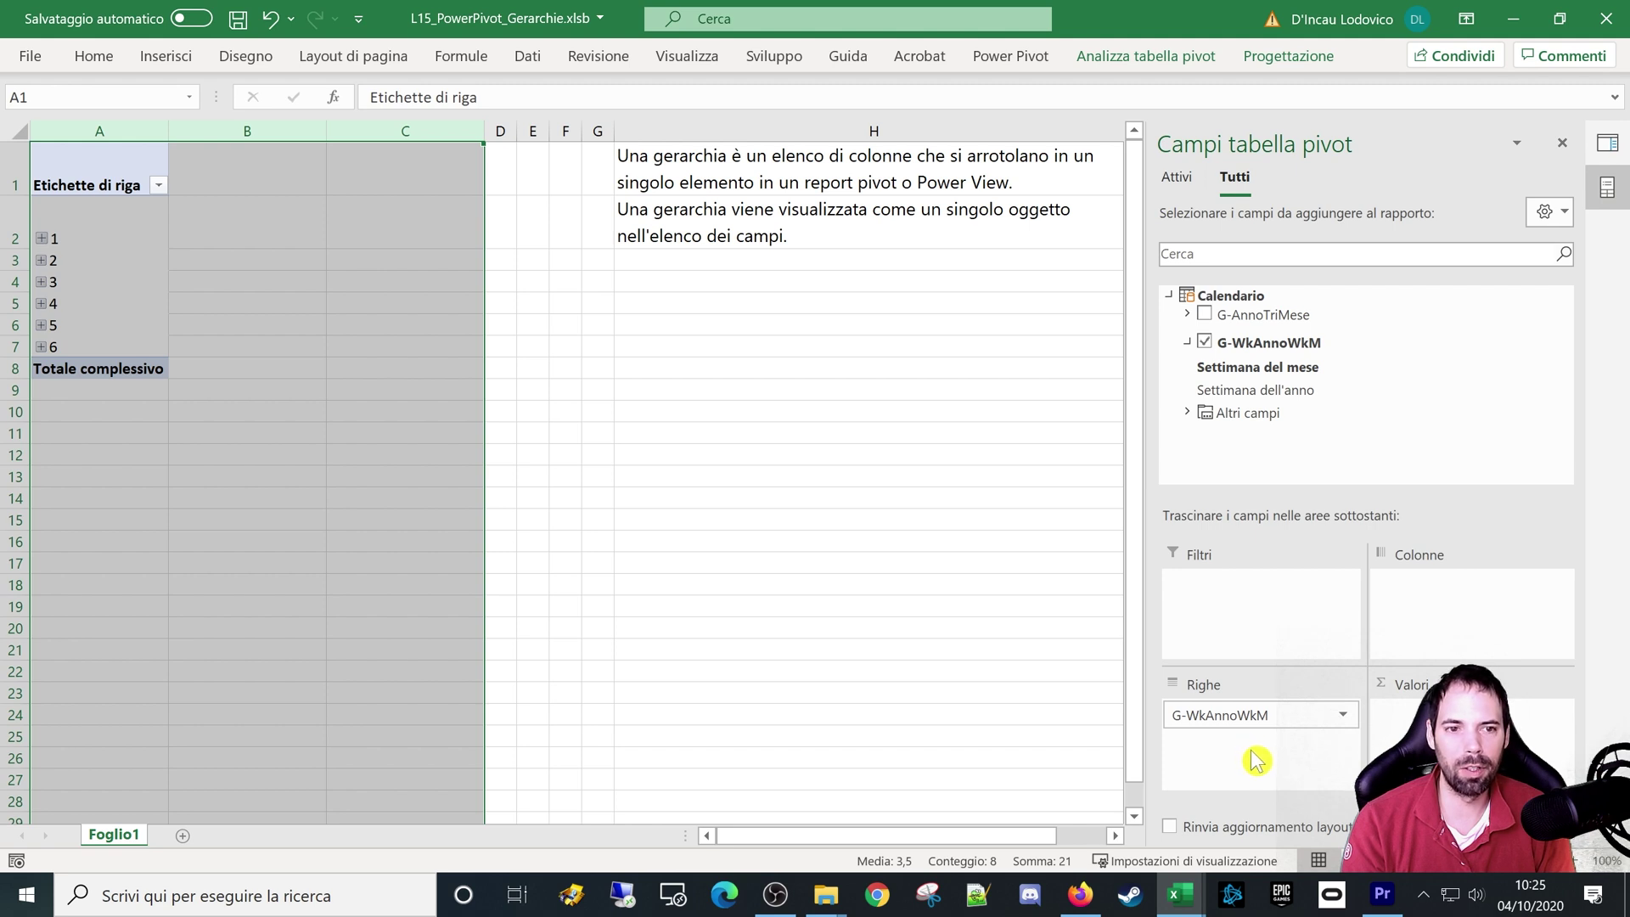
Step: Expand and collapse group 1's weeks, then drag G-WkAnnoWkM out of the Righe area
left_click(41, 238)
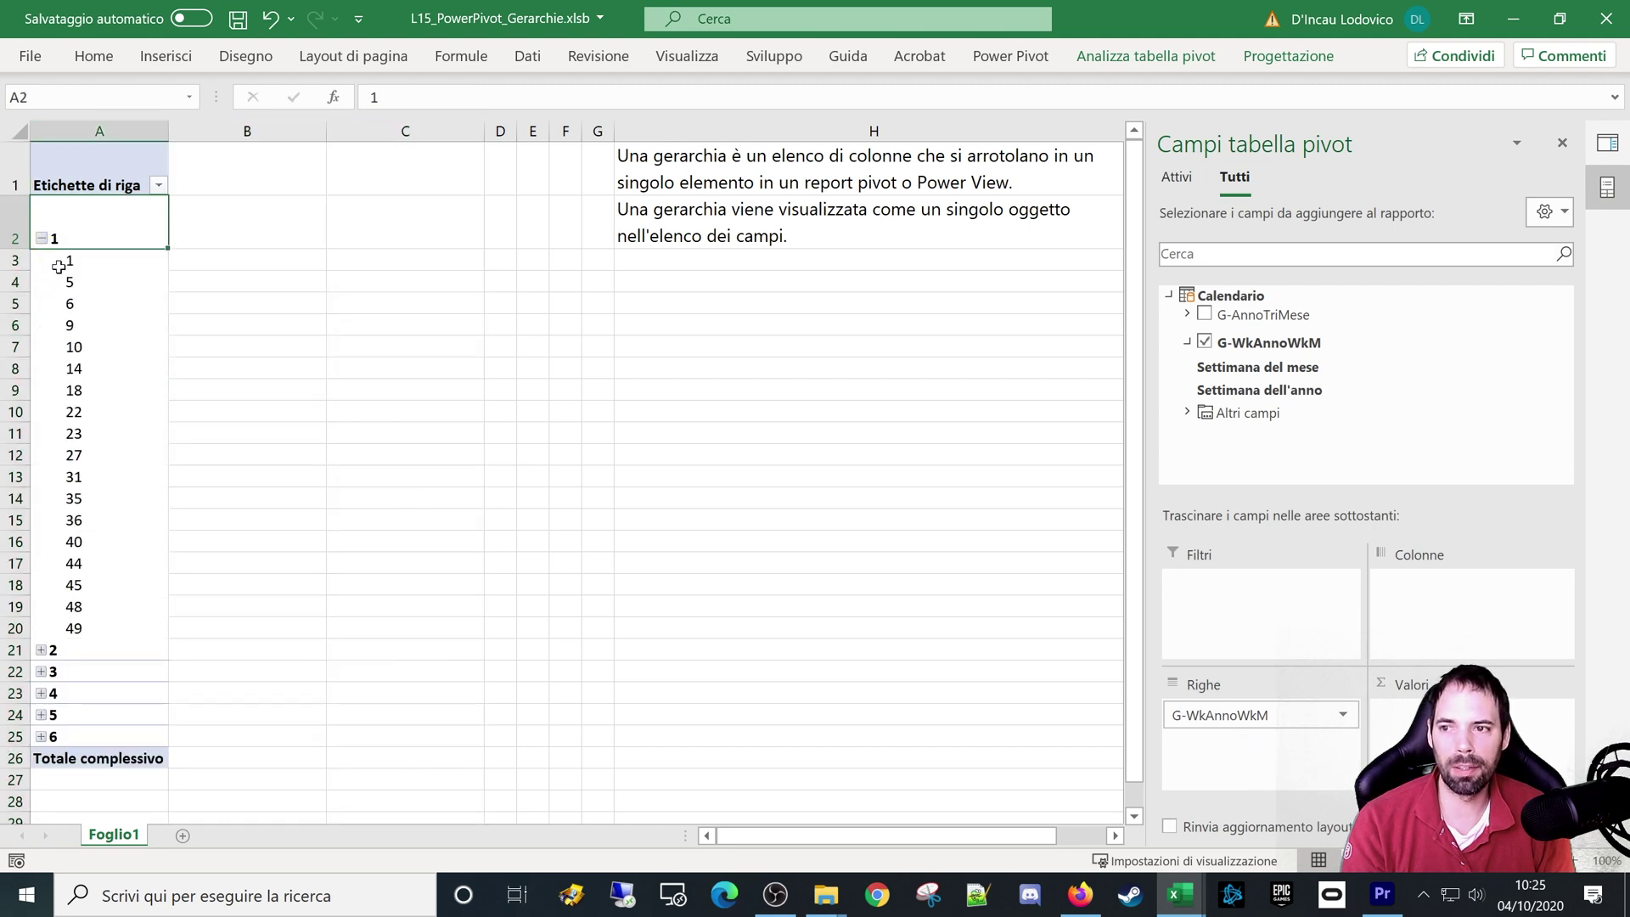
left_click(40, 239)
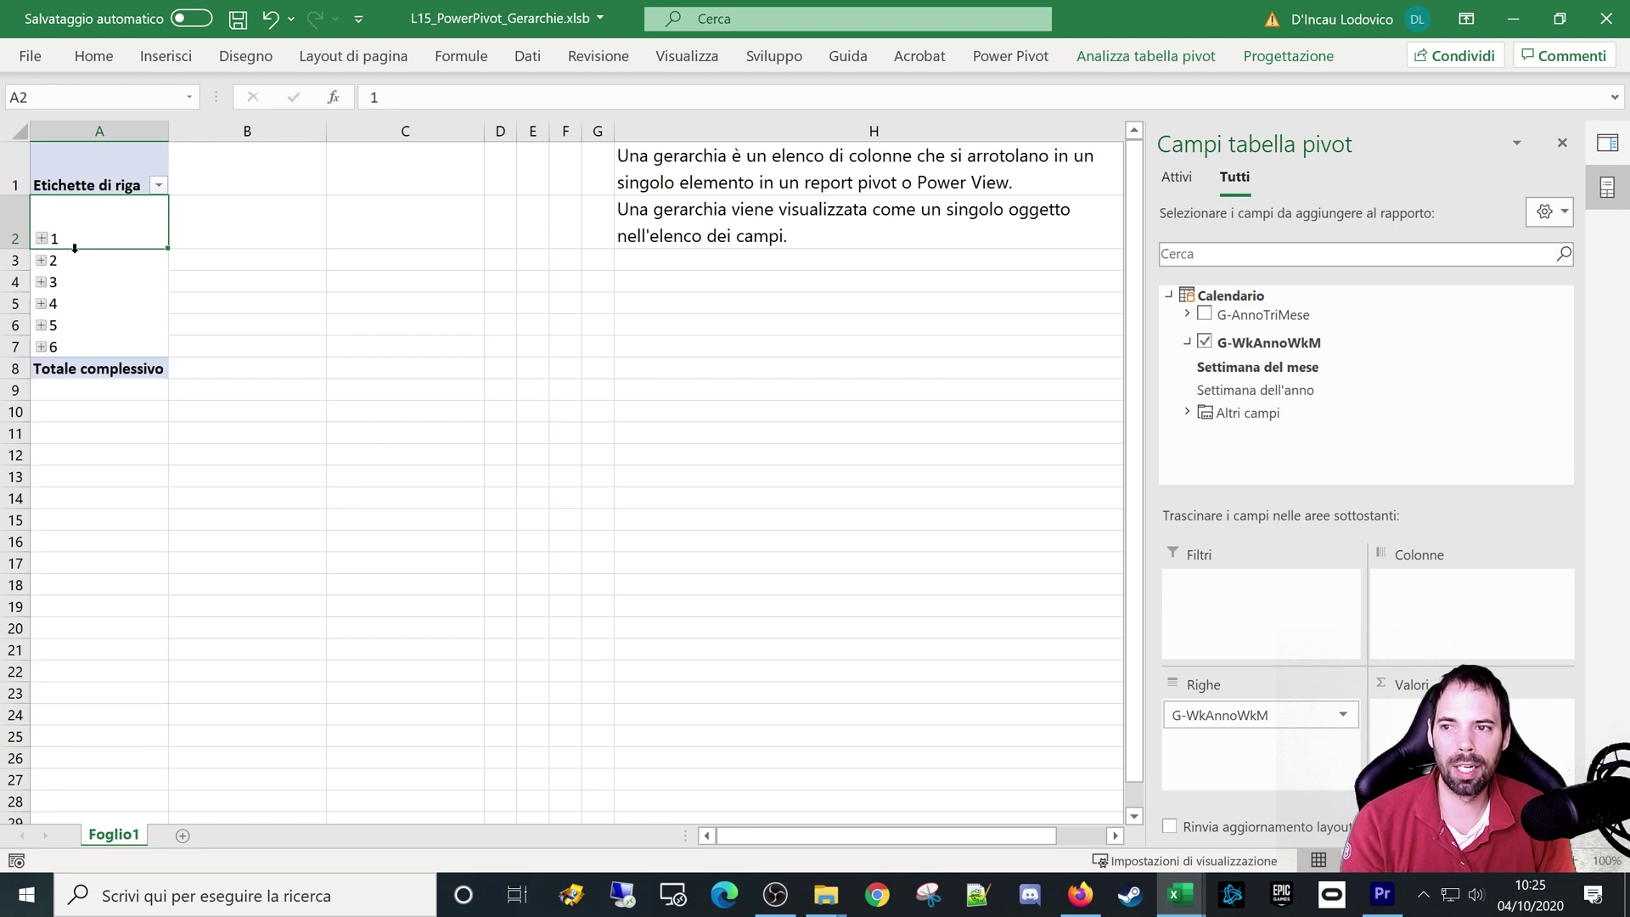
left_click_drag(1222, 714, 1203, 361)
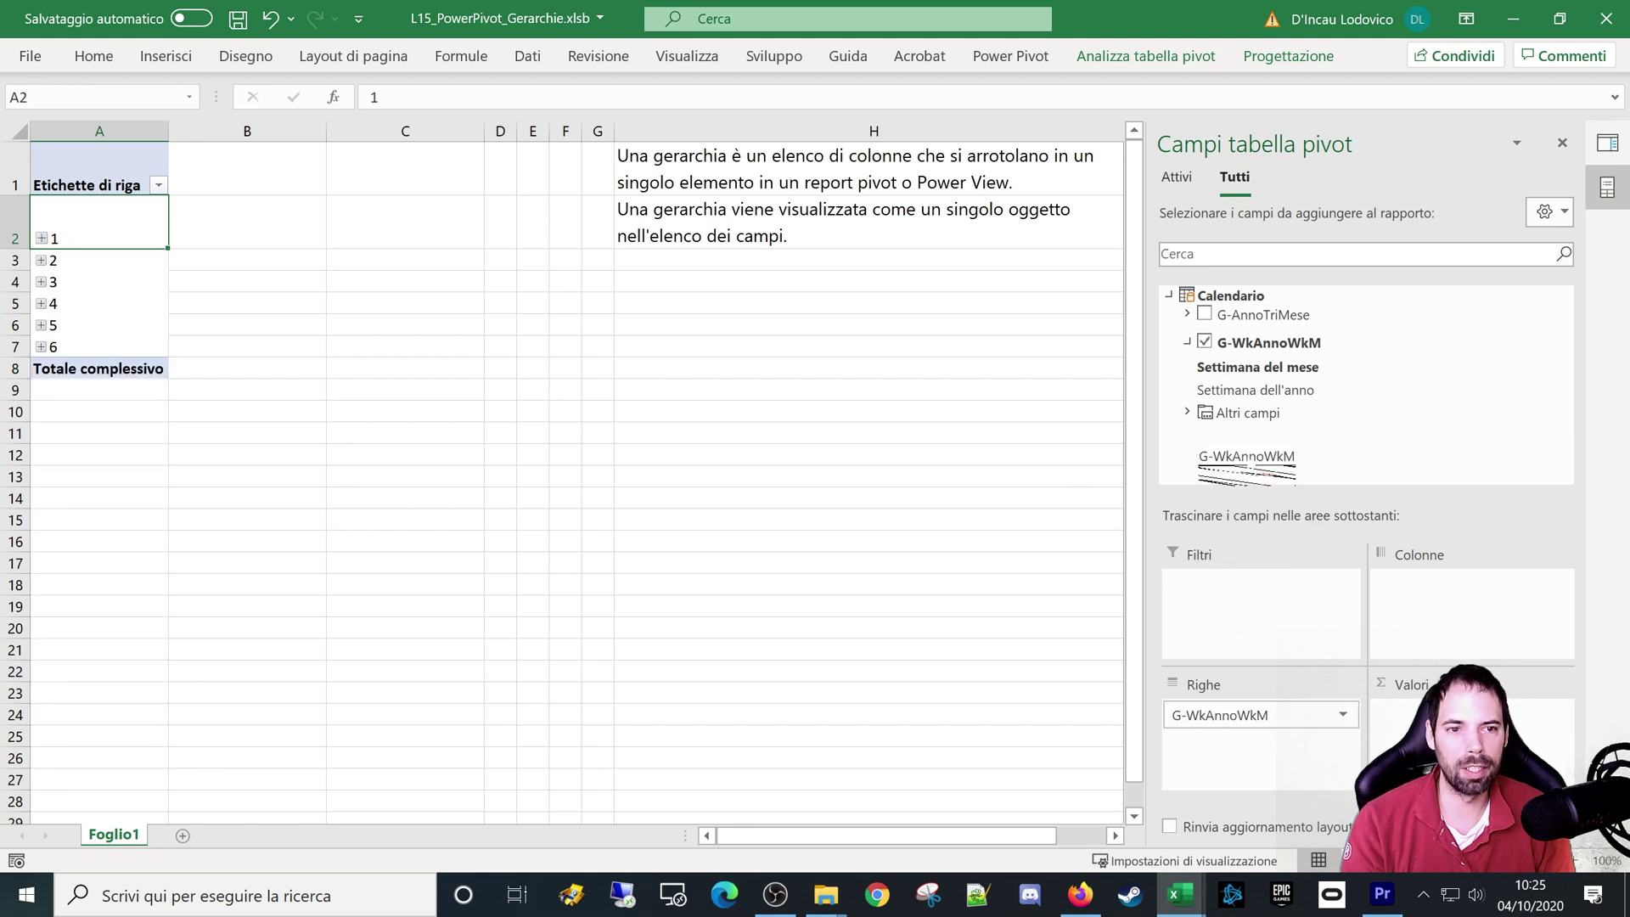
left_click(1188, 343)
Step: Move the G-AnnoTriMese hierarchy from Colonne into the Filtri area as the report filter
left_click(1187, 314)
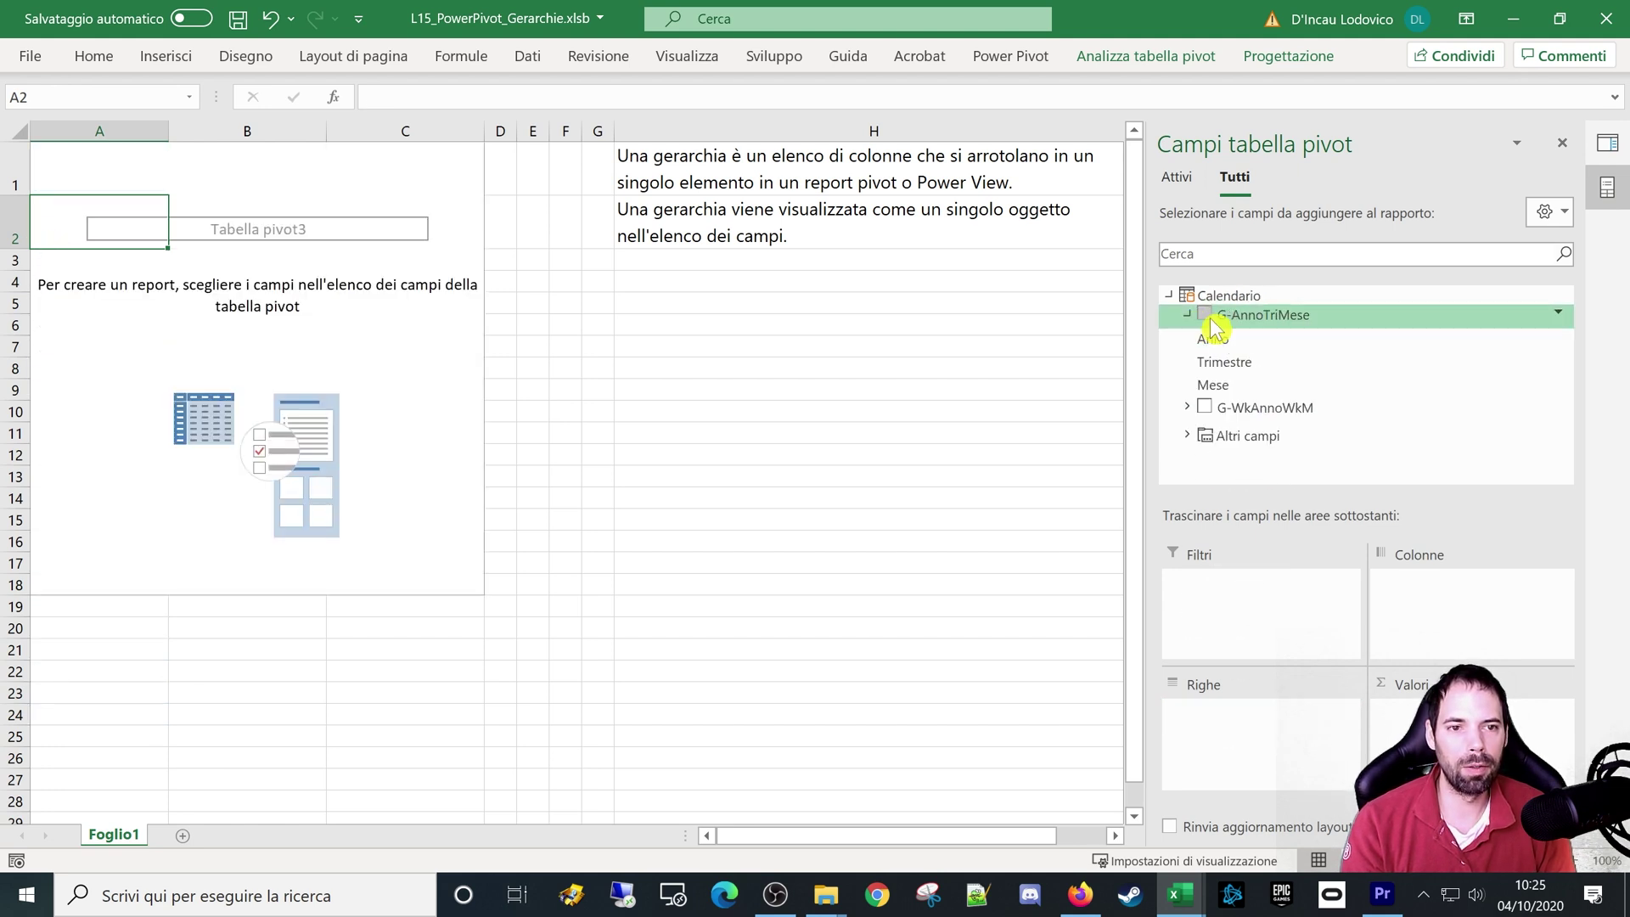
left_click(1204, 315)
left_click(1204, 315)
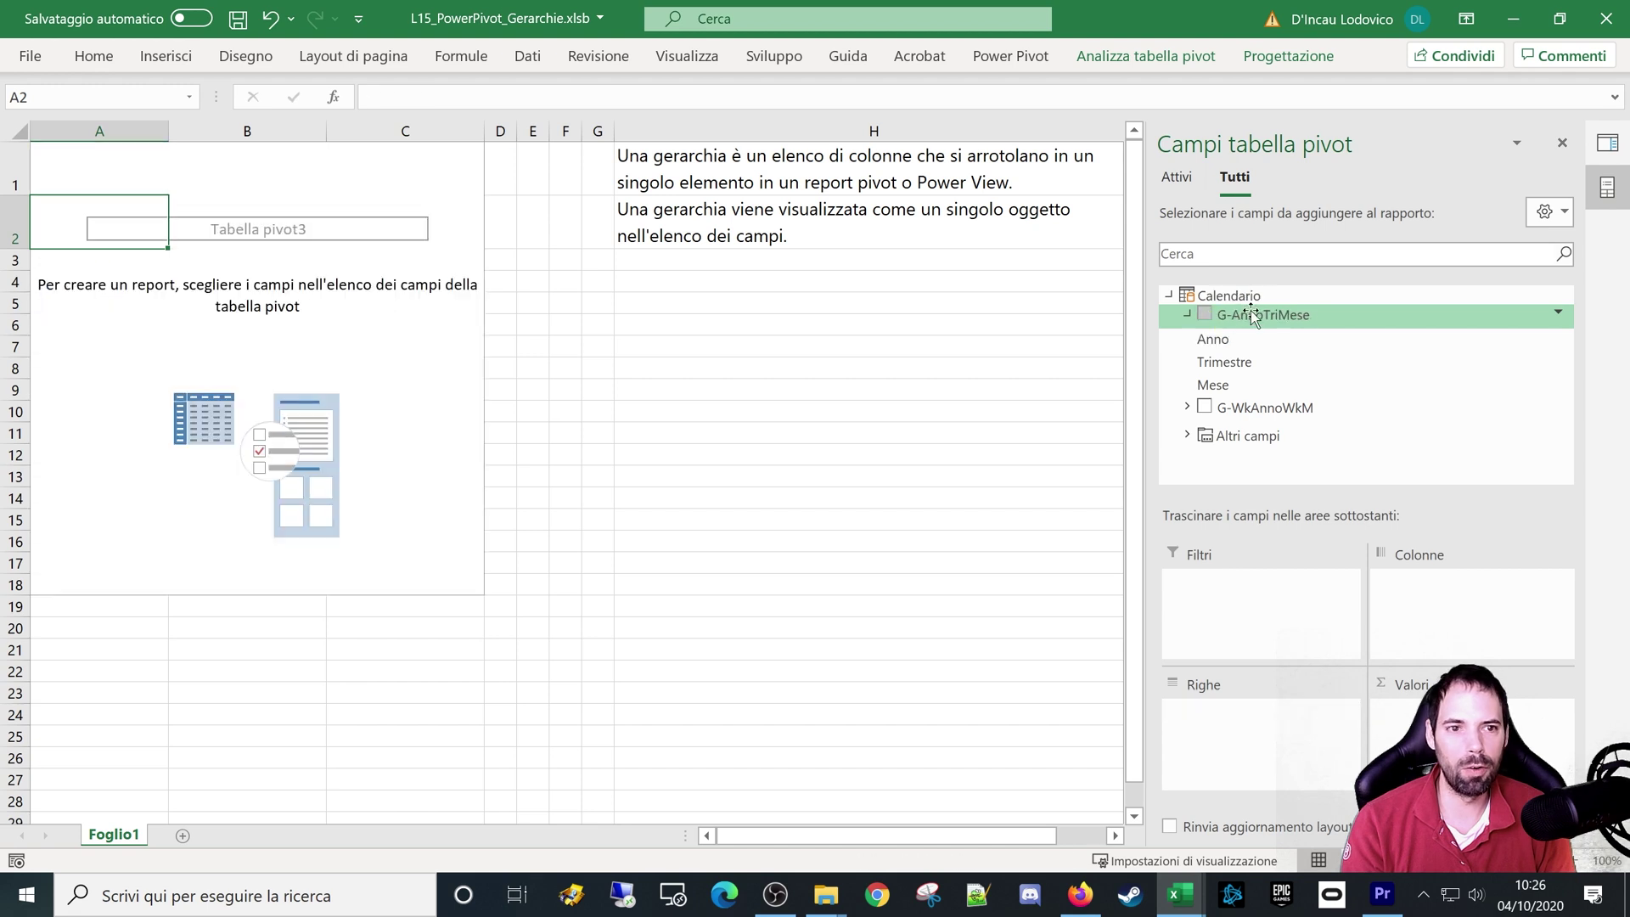
mouse_move(1247, 314)
left_mouse_down()
mouse_move(1234, 761)
mouse_move(1430, 645)
left_mouse_up()
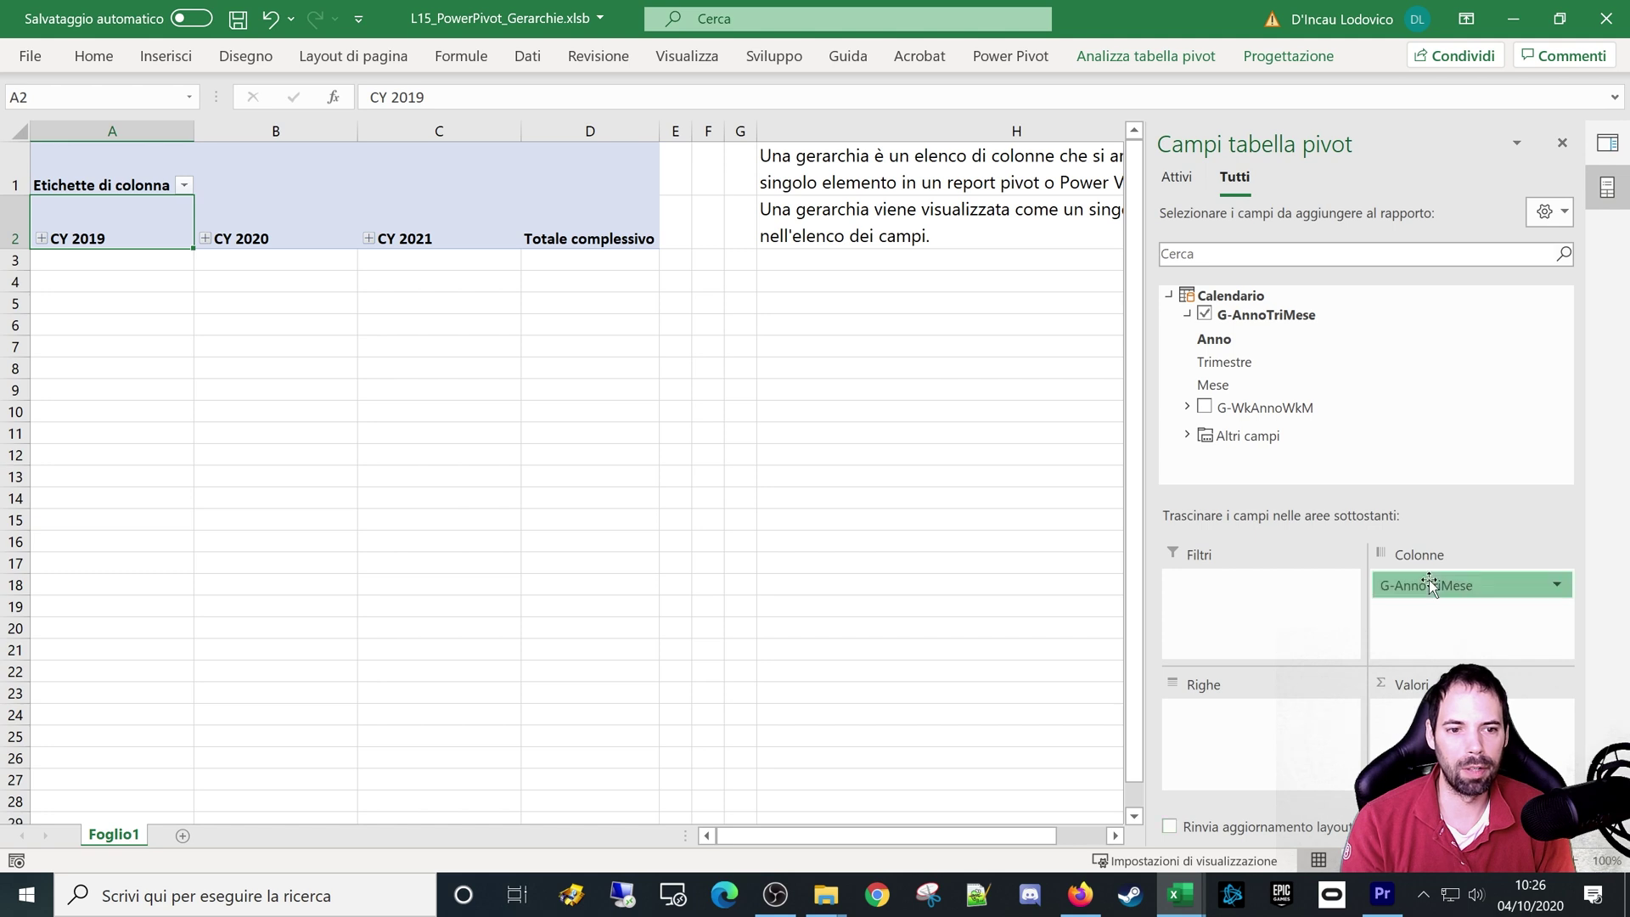
left_click_drag(1425, 585, 1239, 630)
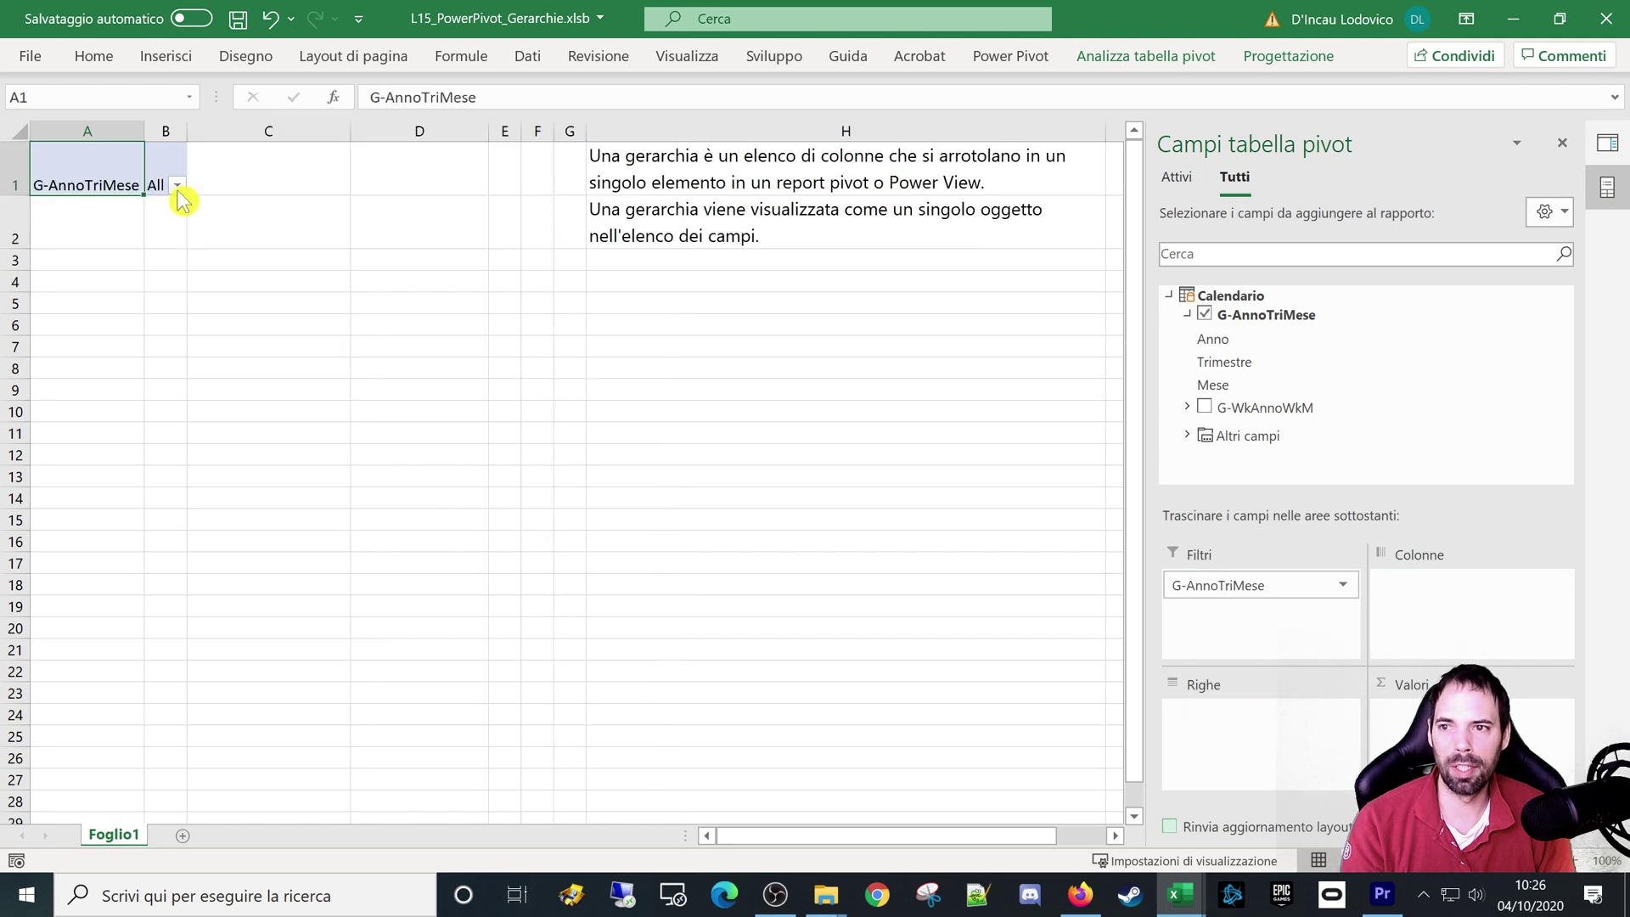
Step: Browse the filter's CY 2019 quarters and Q2 months, cancel, and open Power Pivot Gestisci
left_click(178, 185)
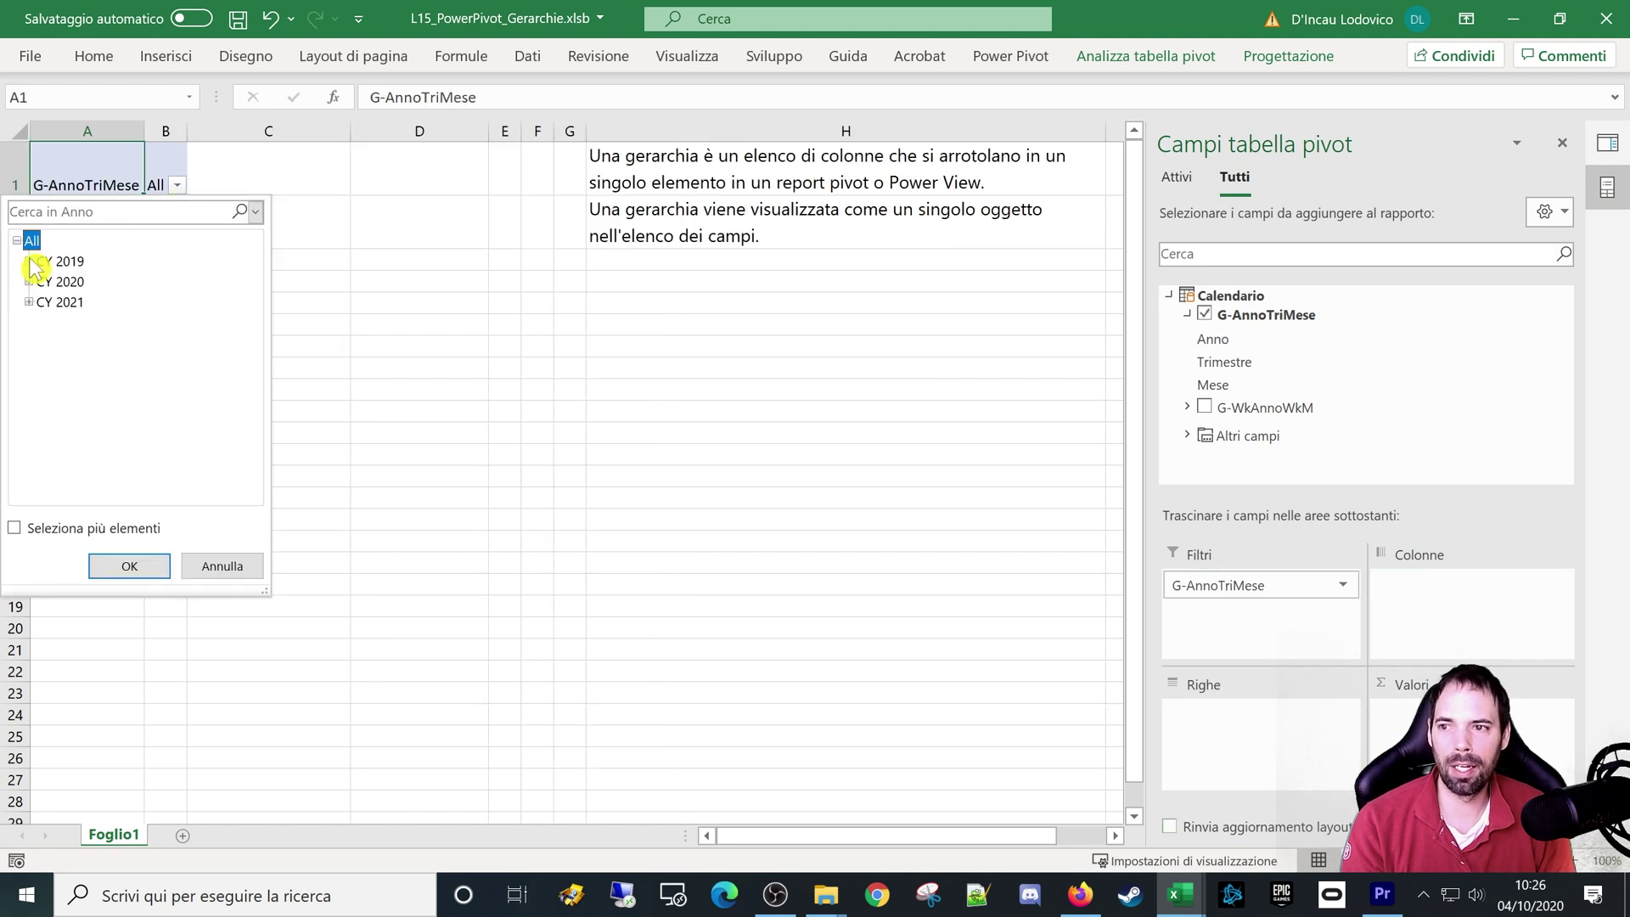
left_click(28, 262)
left_click(40, 302)
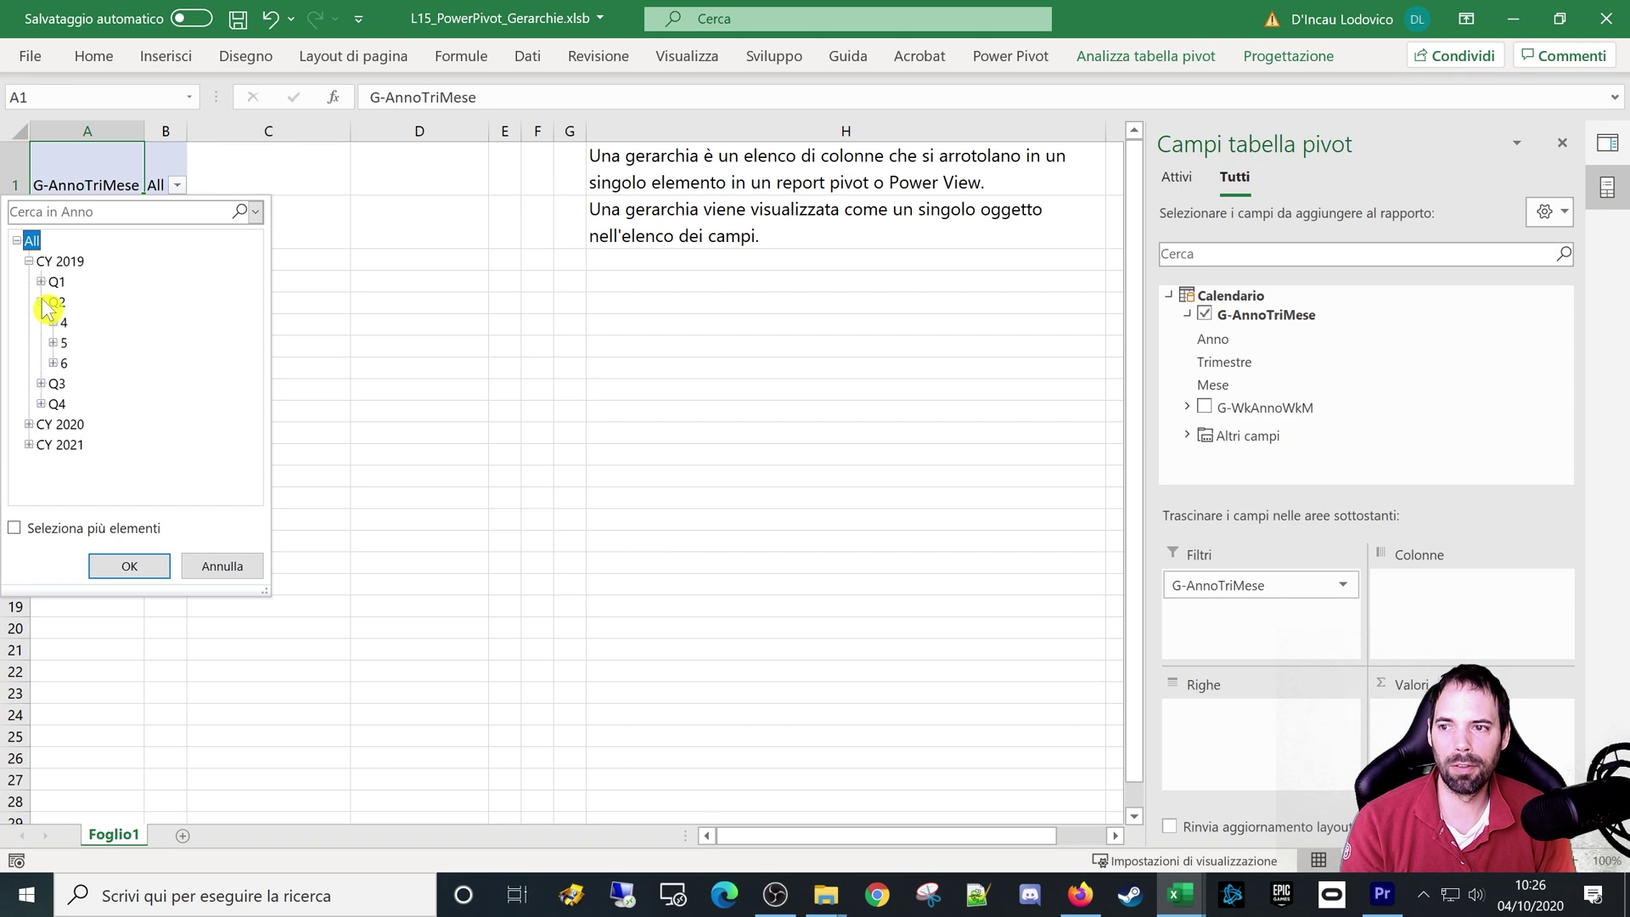
left_click(239, 574)
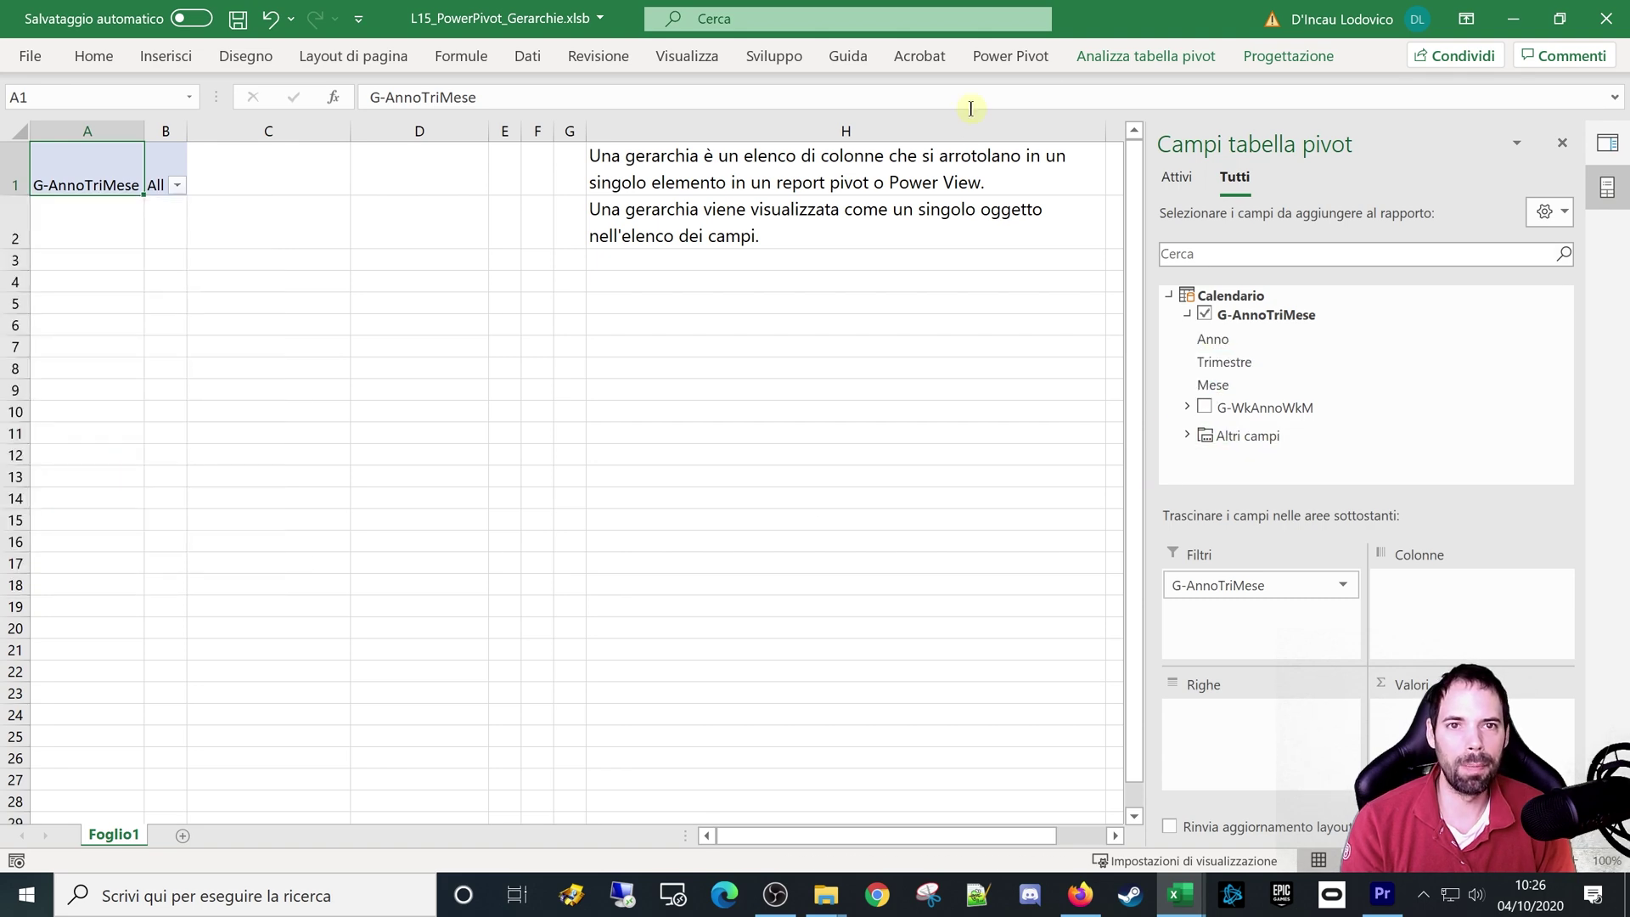
left_click(1010, 55)
left_click(34, 119)
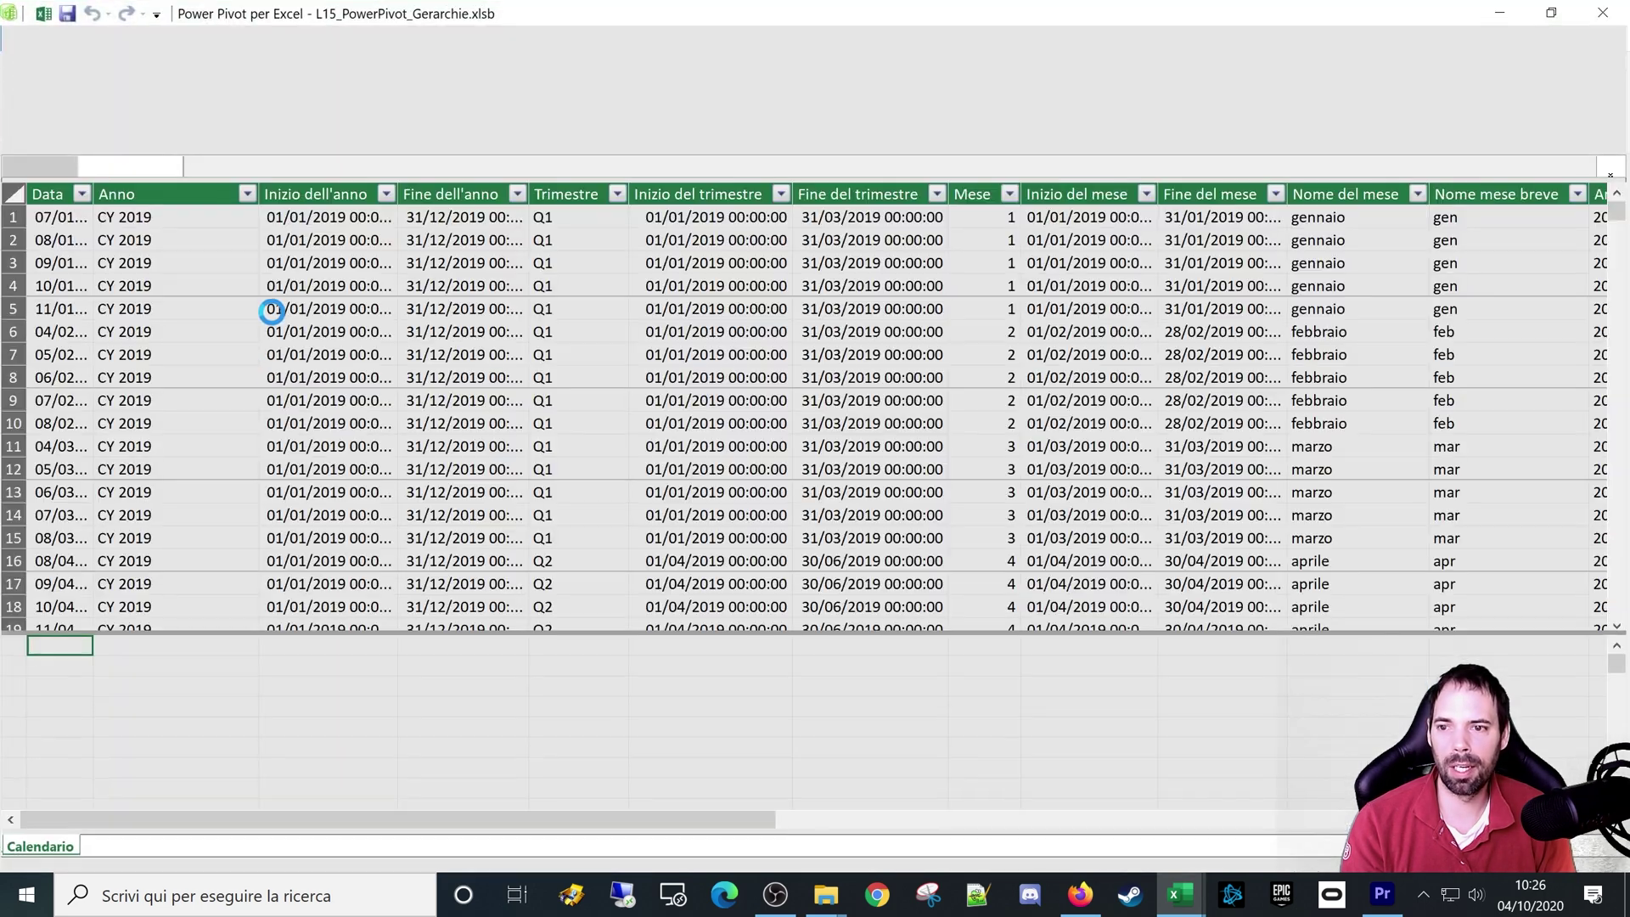
Step: In diagram view, remove the Mese level from the G-AnnoTriMese hierarchy
left_click(1351, 93)
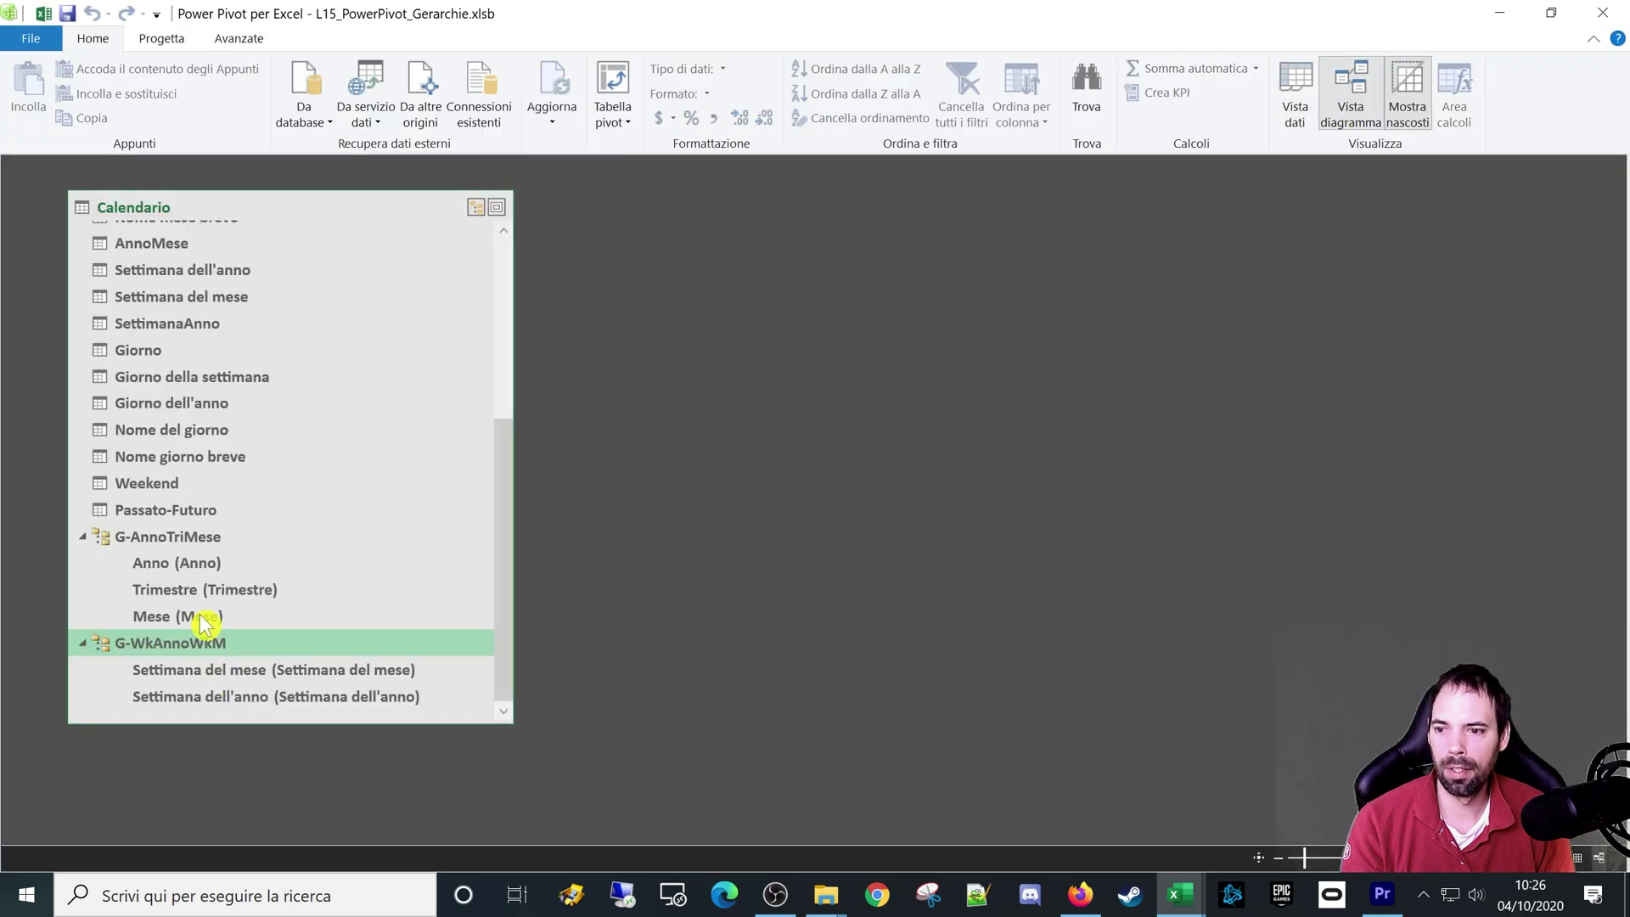
left_click(202, 617)
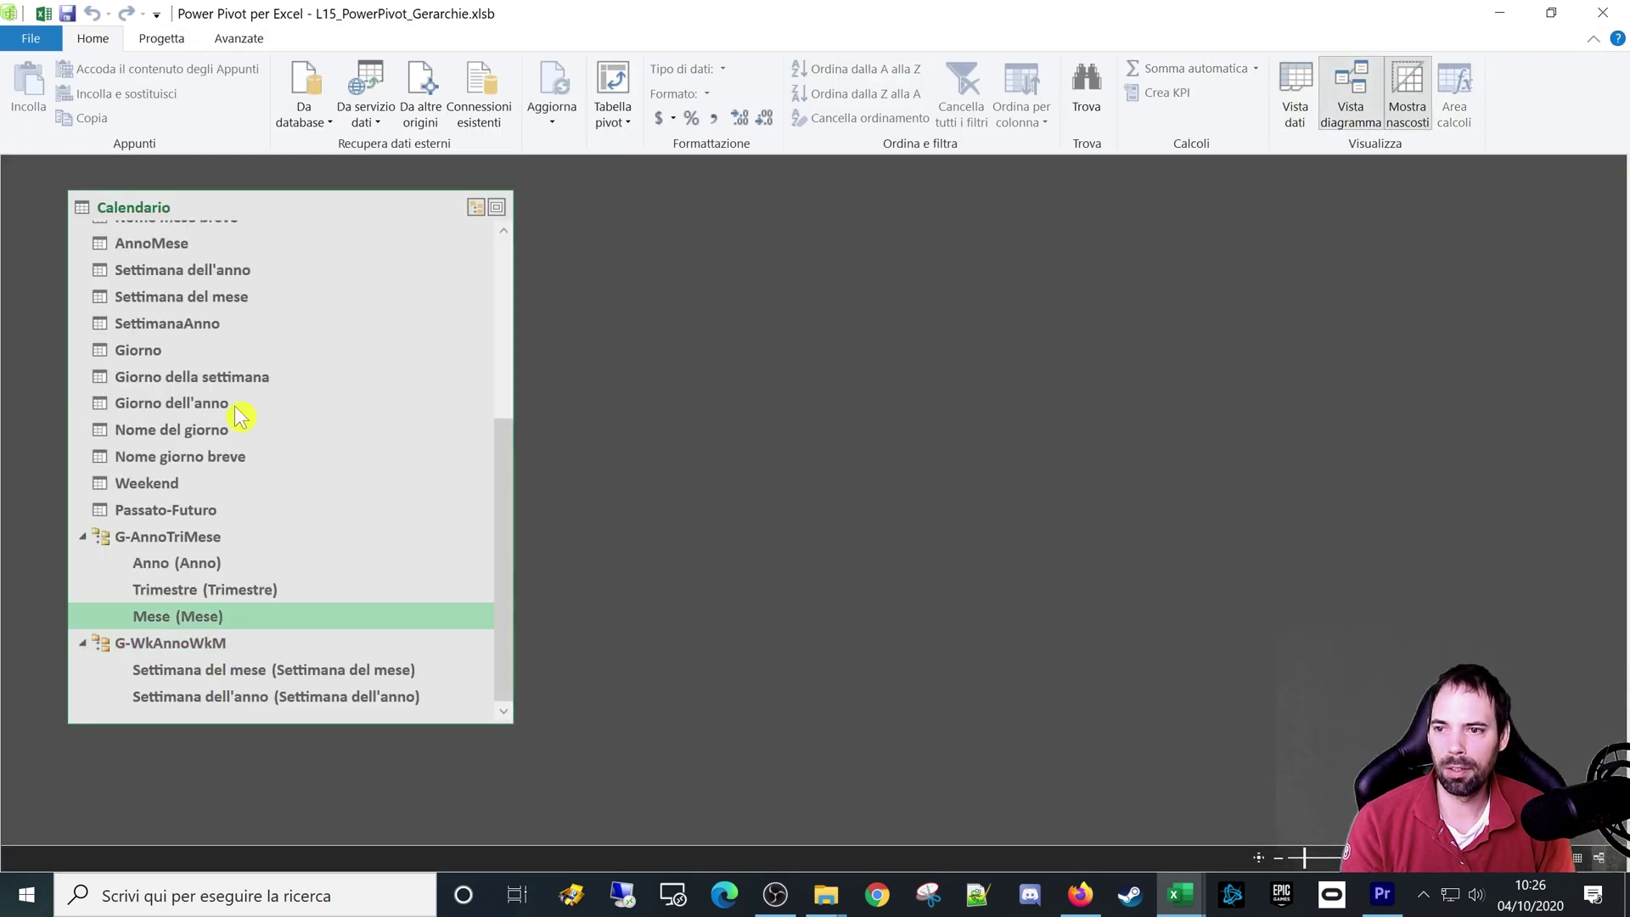
right_click(184, 623)
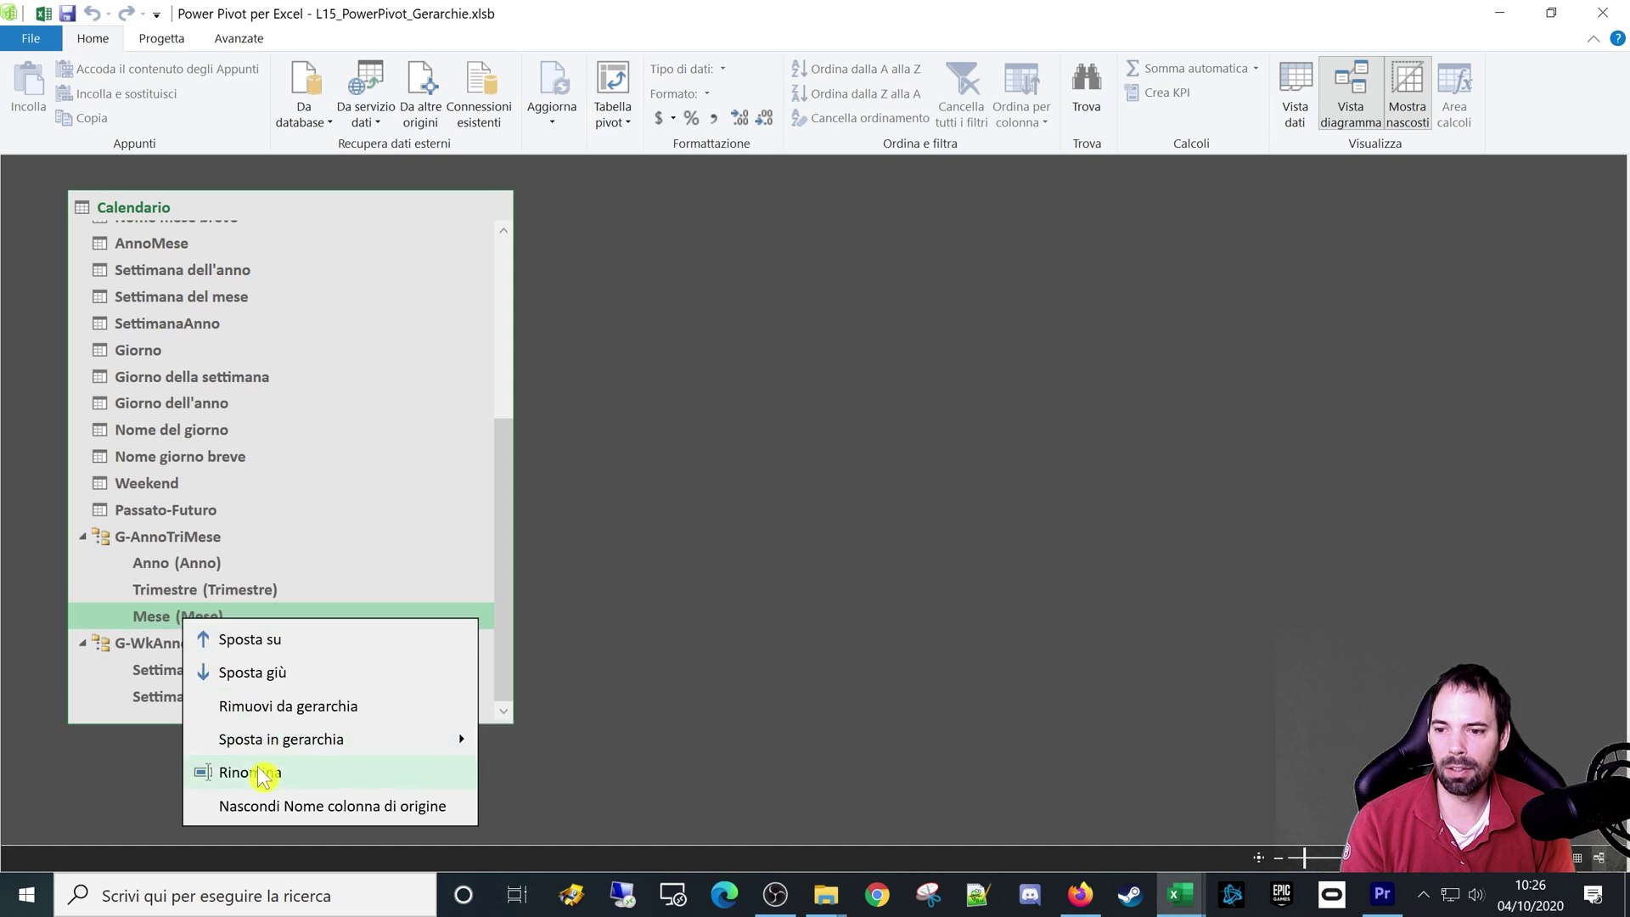
left_click(291, 707)
left_click(745, 478)
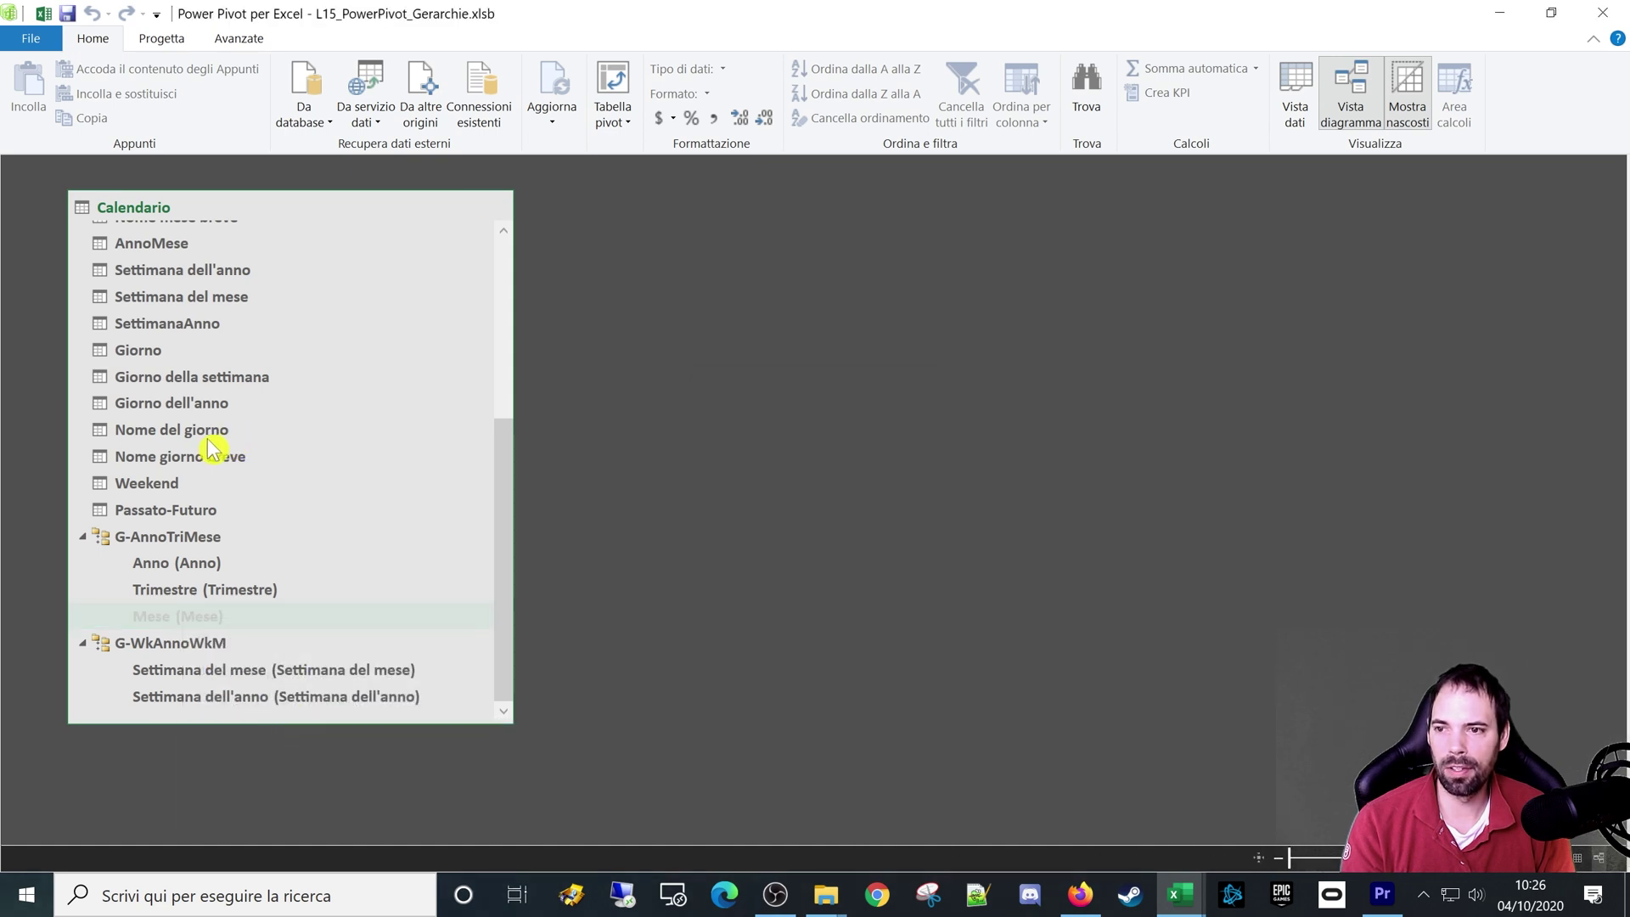
Step: Add Nome del mese to the G-AnnoTriMese hierarchy and close Power Pivot
left_click(210, 431)
scroll(215, 437, "up", 2)
left_click(186, 412)
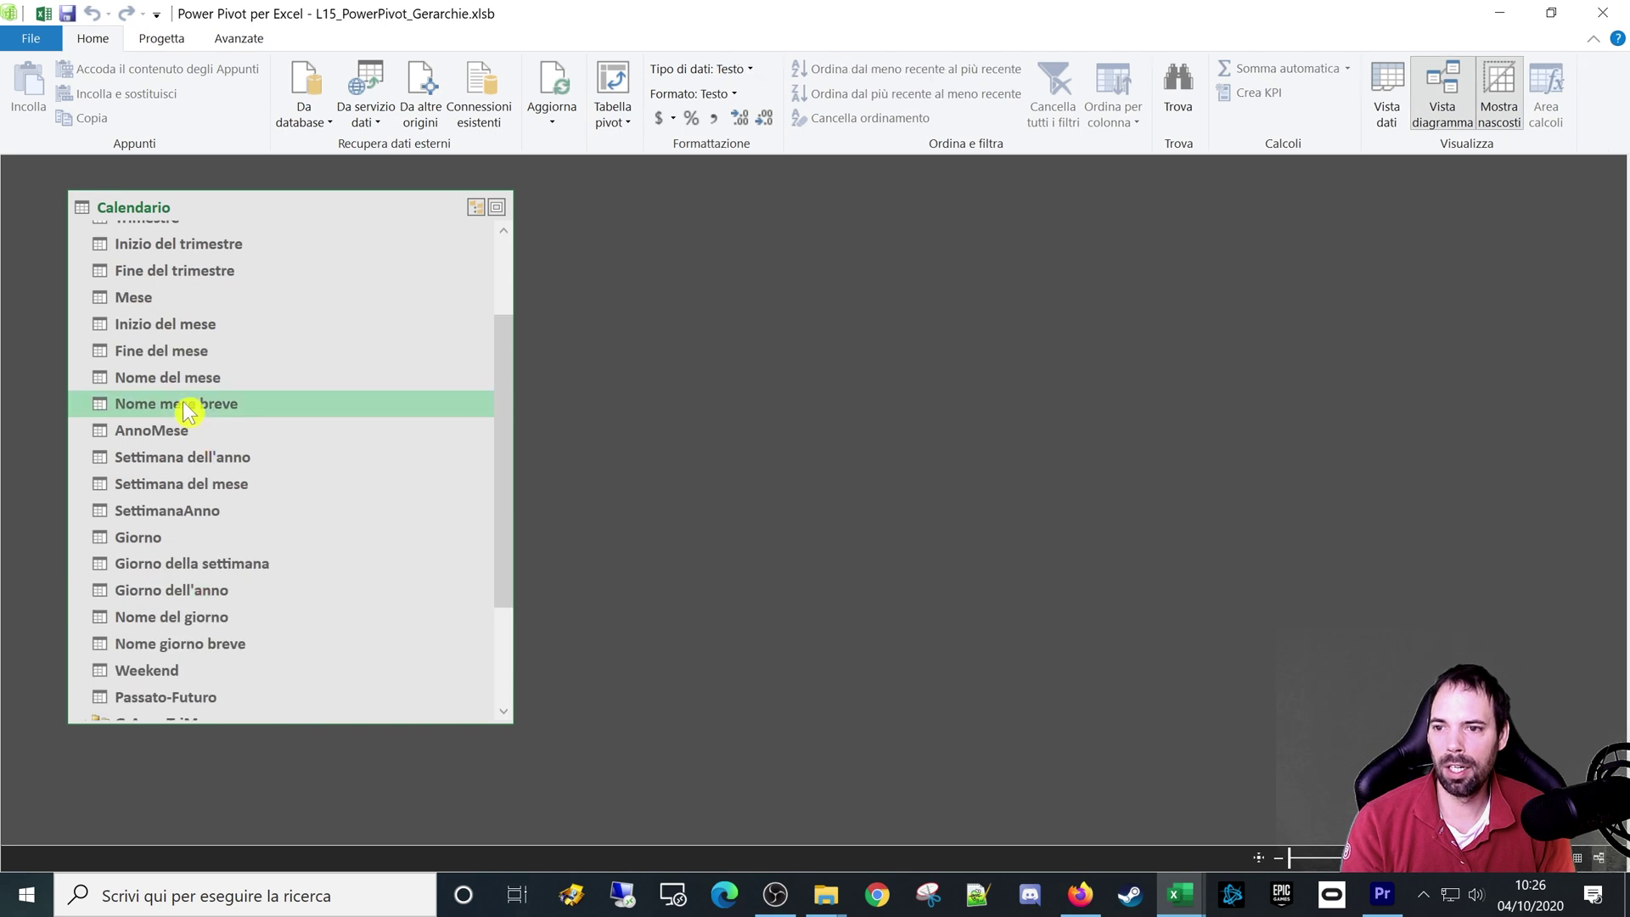
left_click(181, 379)
right_click(151, 381)
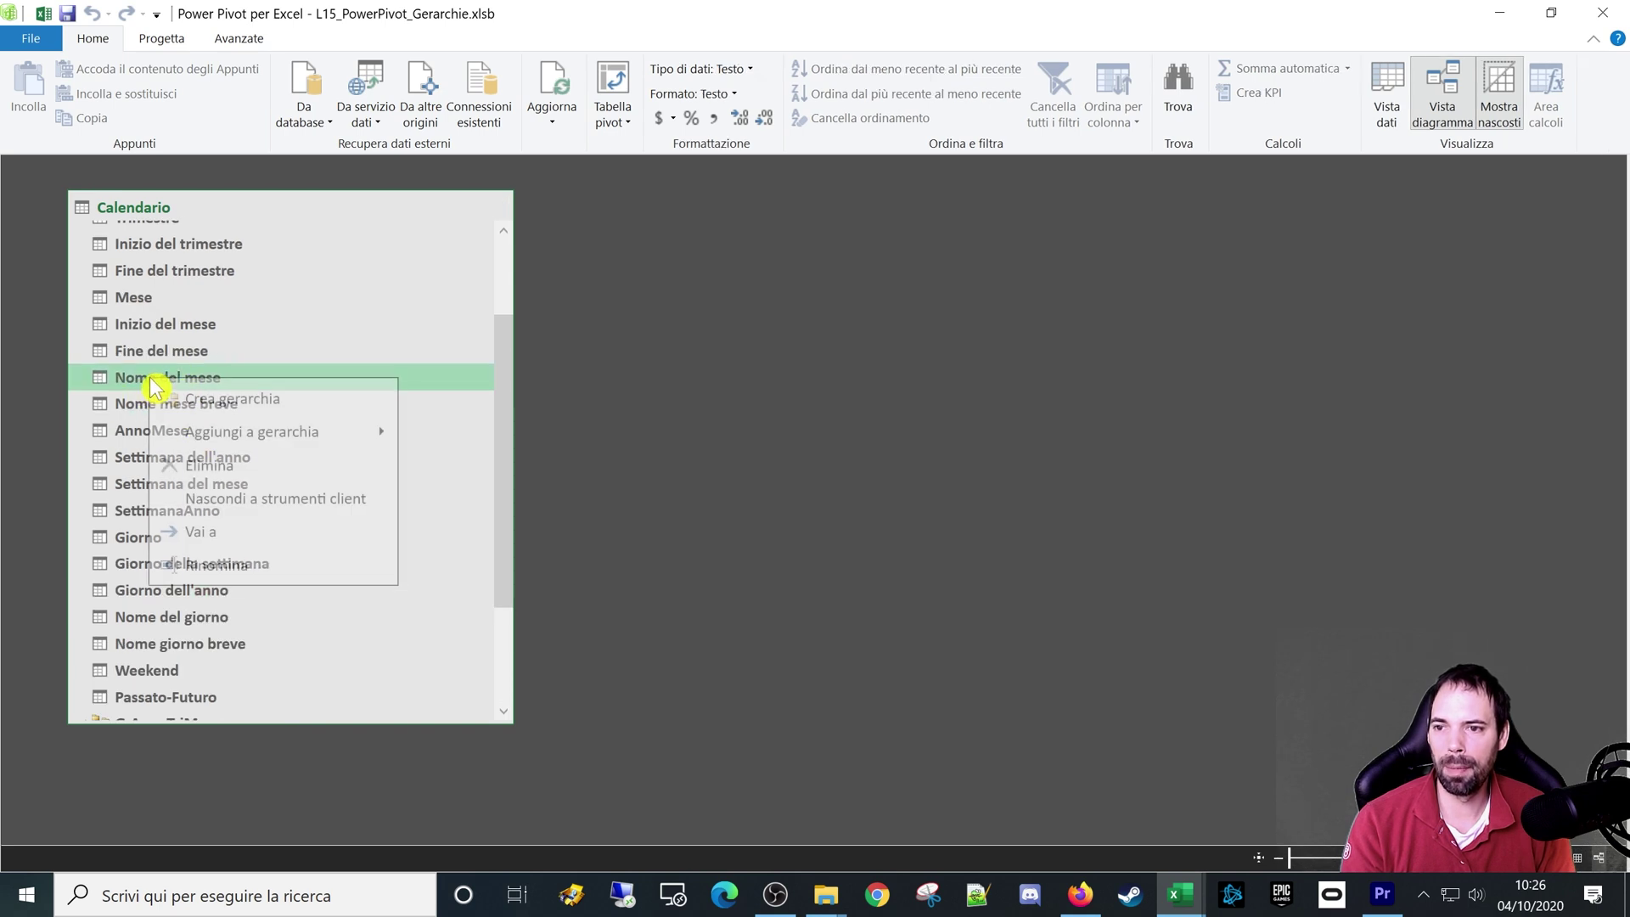
mouse_move(251, 431)
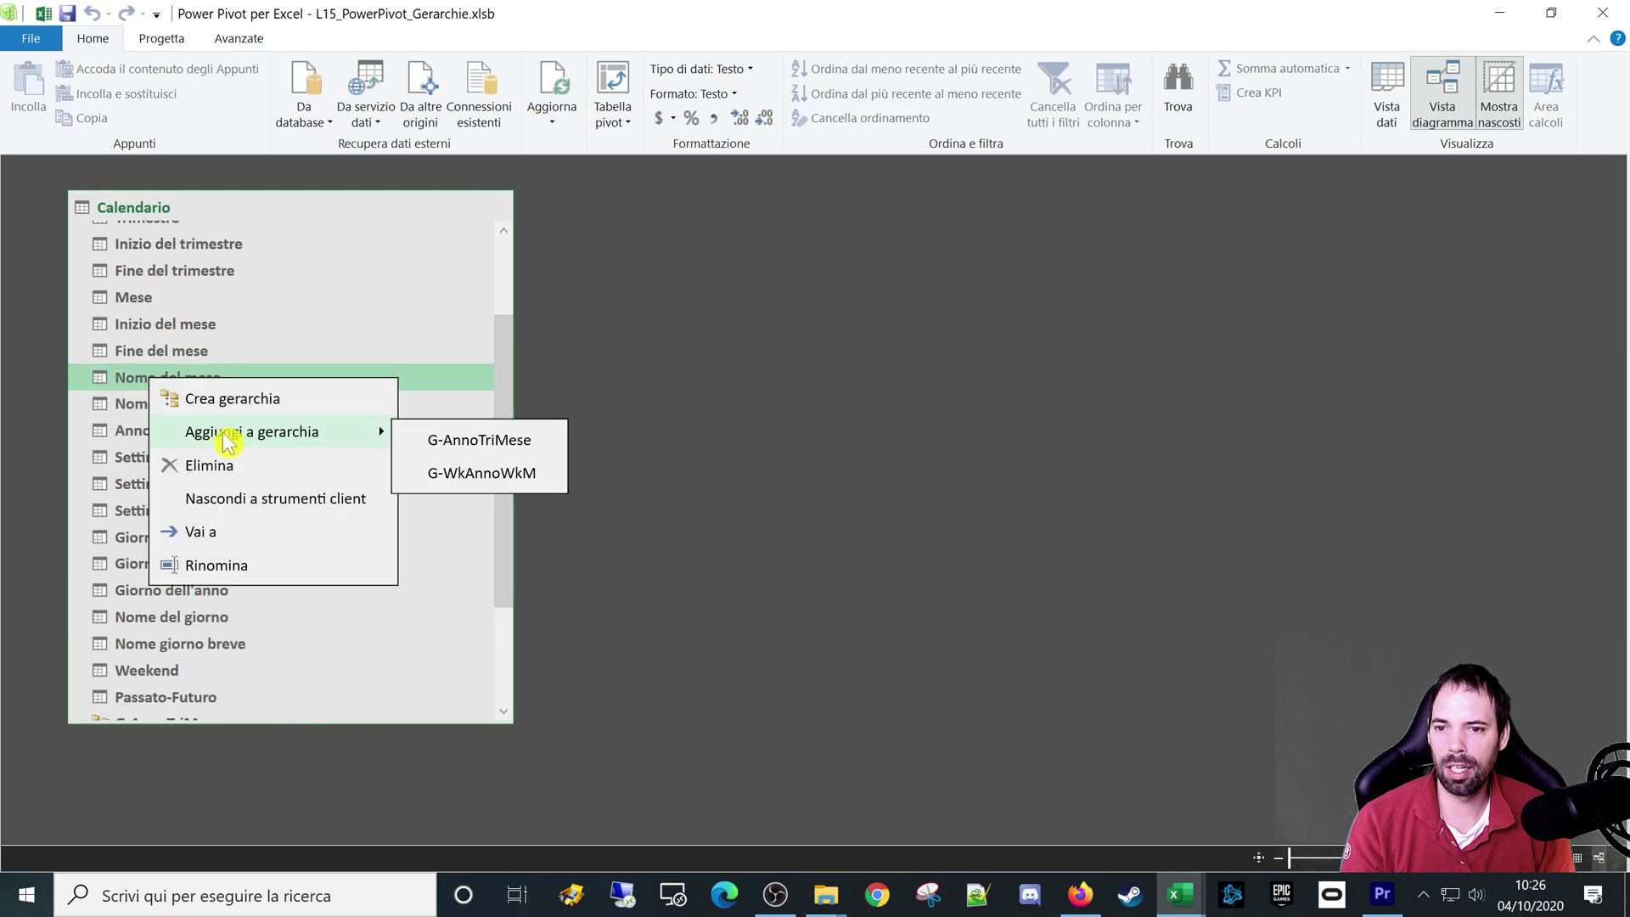
left_click(509, 445)
scroll(339, 492, "down", 2)
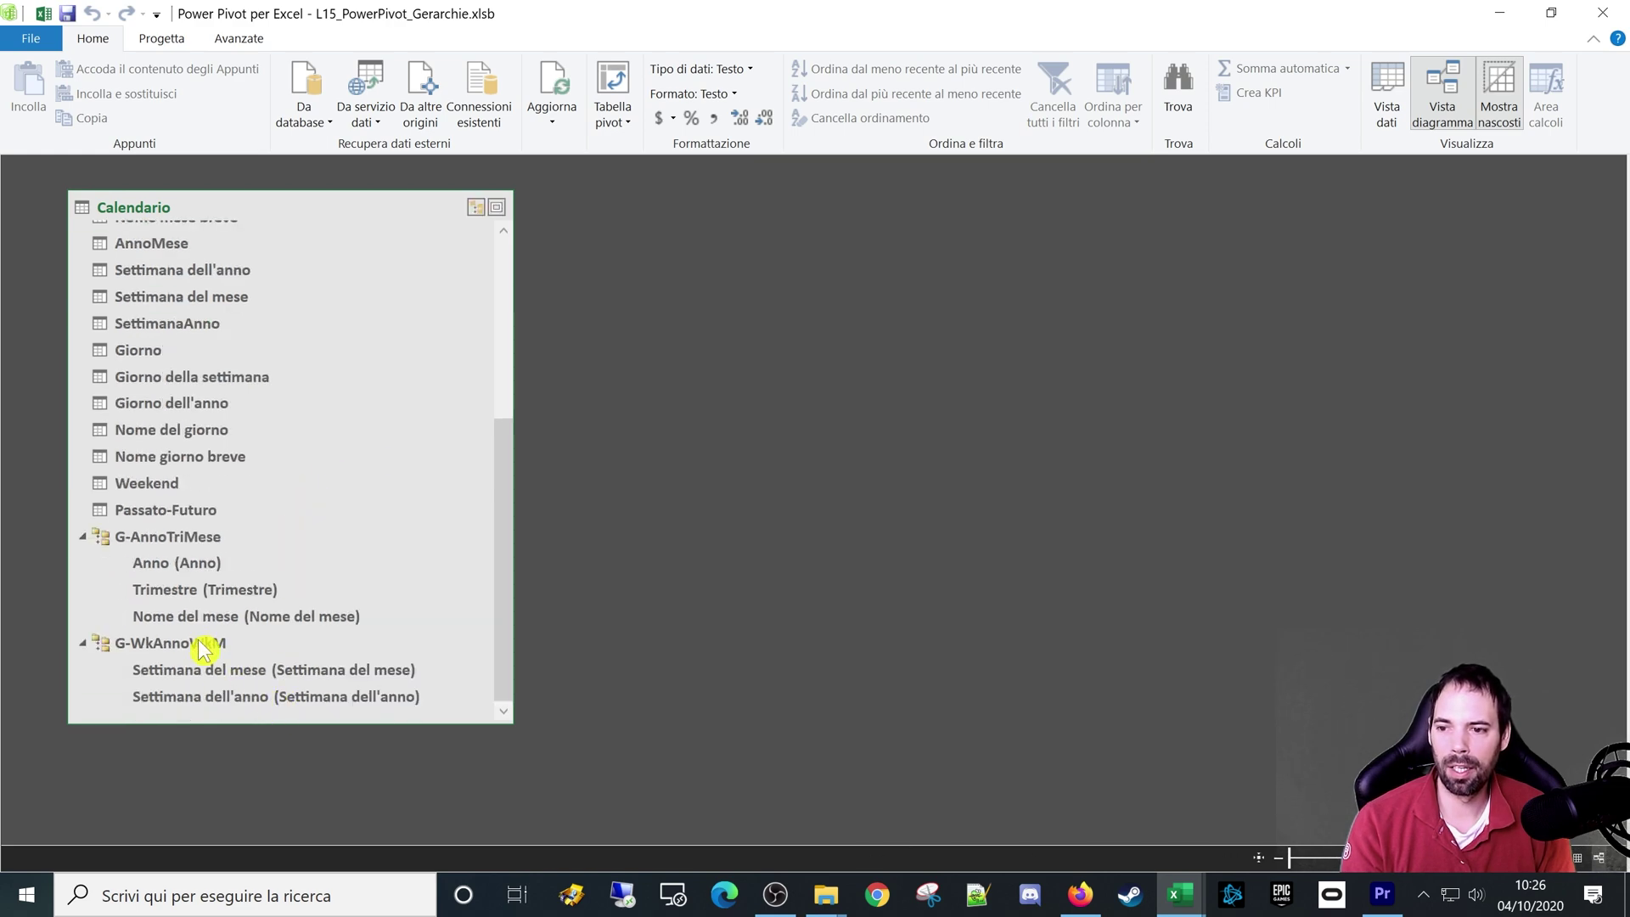
left_click(1603, 13)
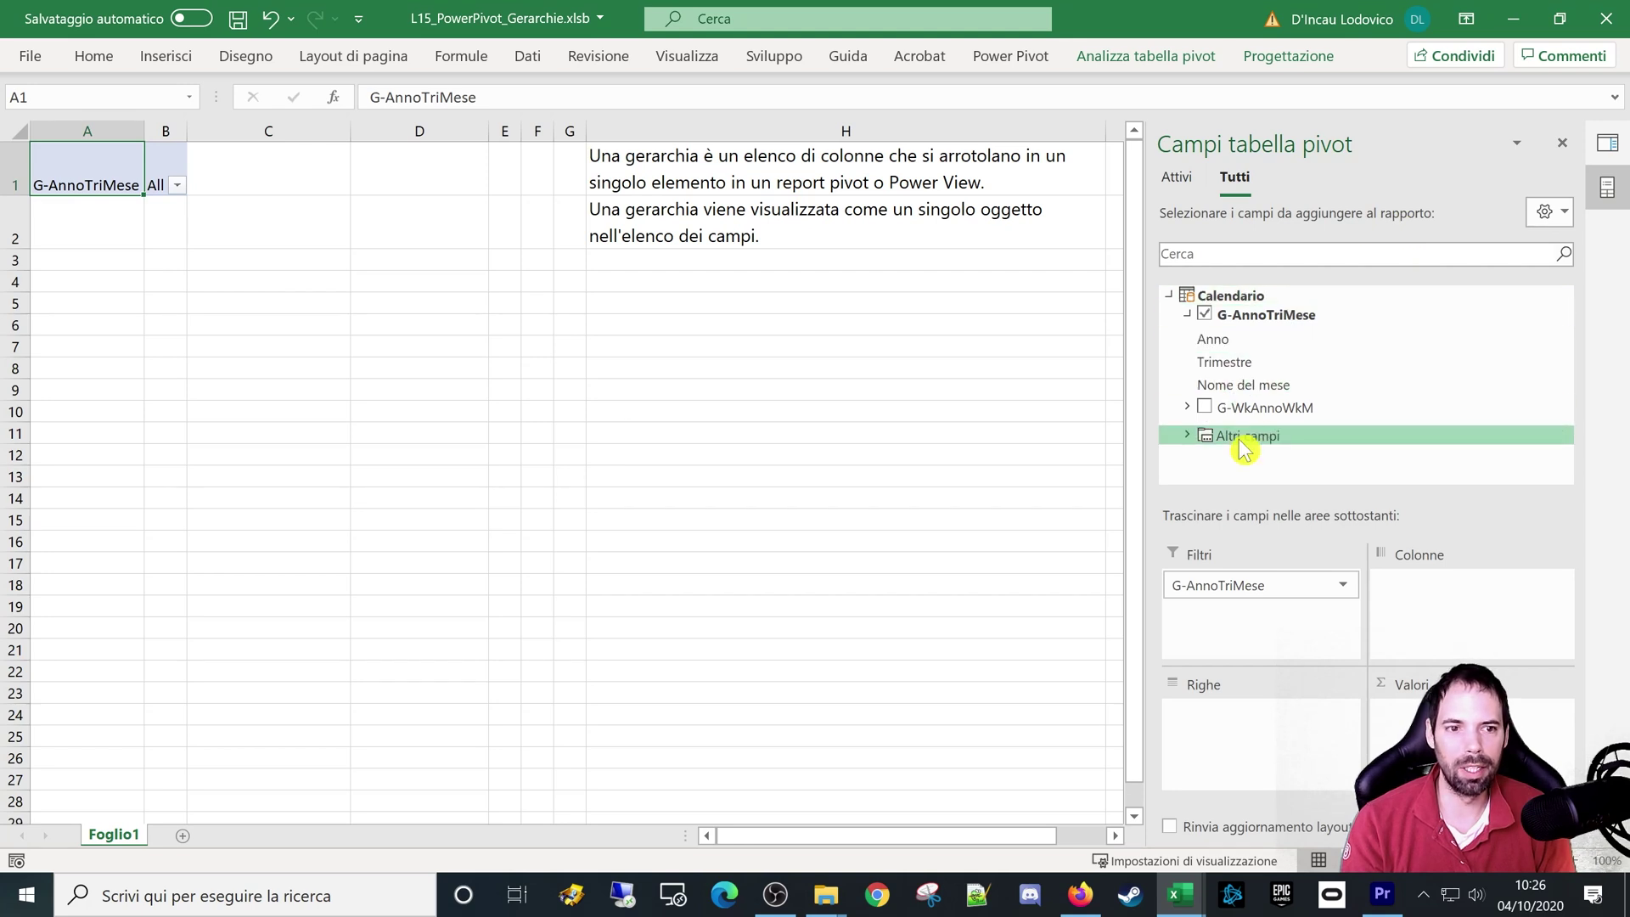
Step: Check the month names under CY 2019 Q1 in the G-AnnoTriMese filter, then cancel
left_click(173, 185)
left_click(16, 240)
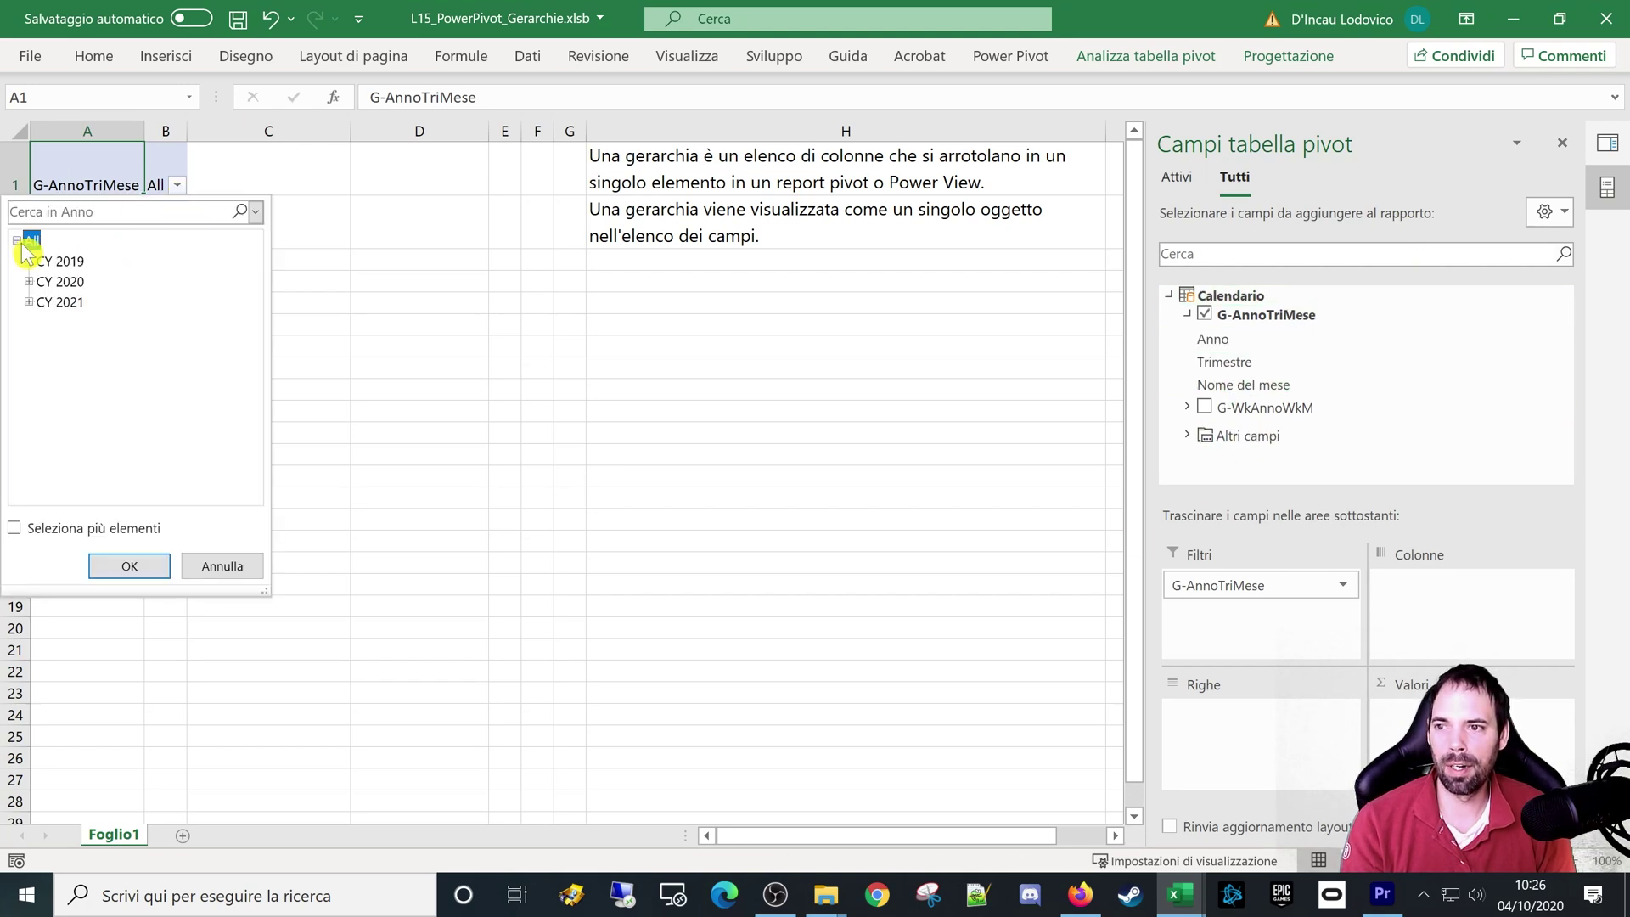
left_click(28, 261)
left_click(40, 282)
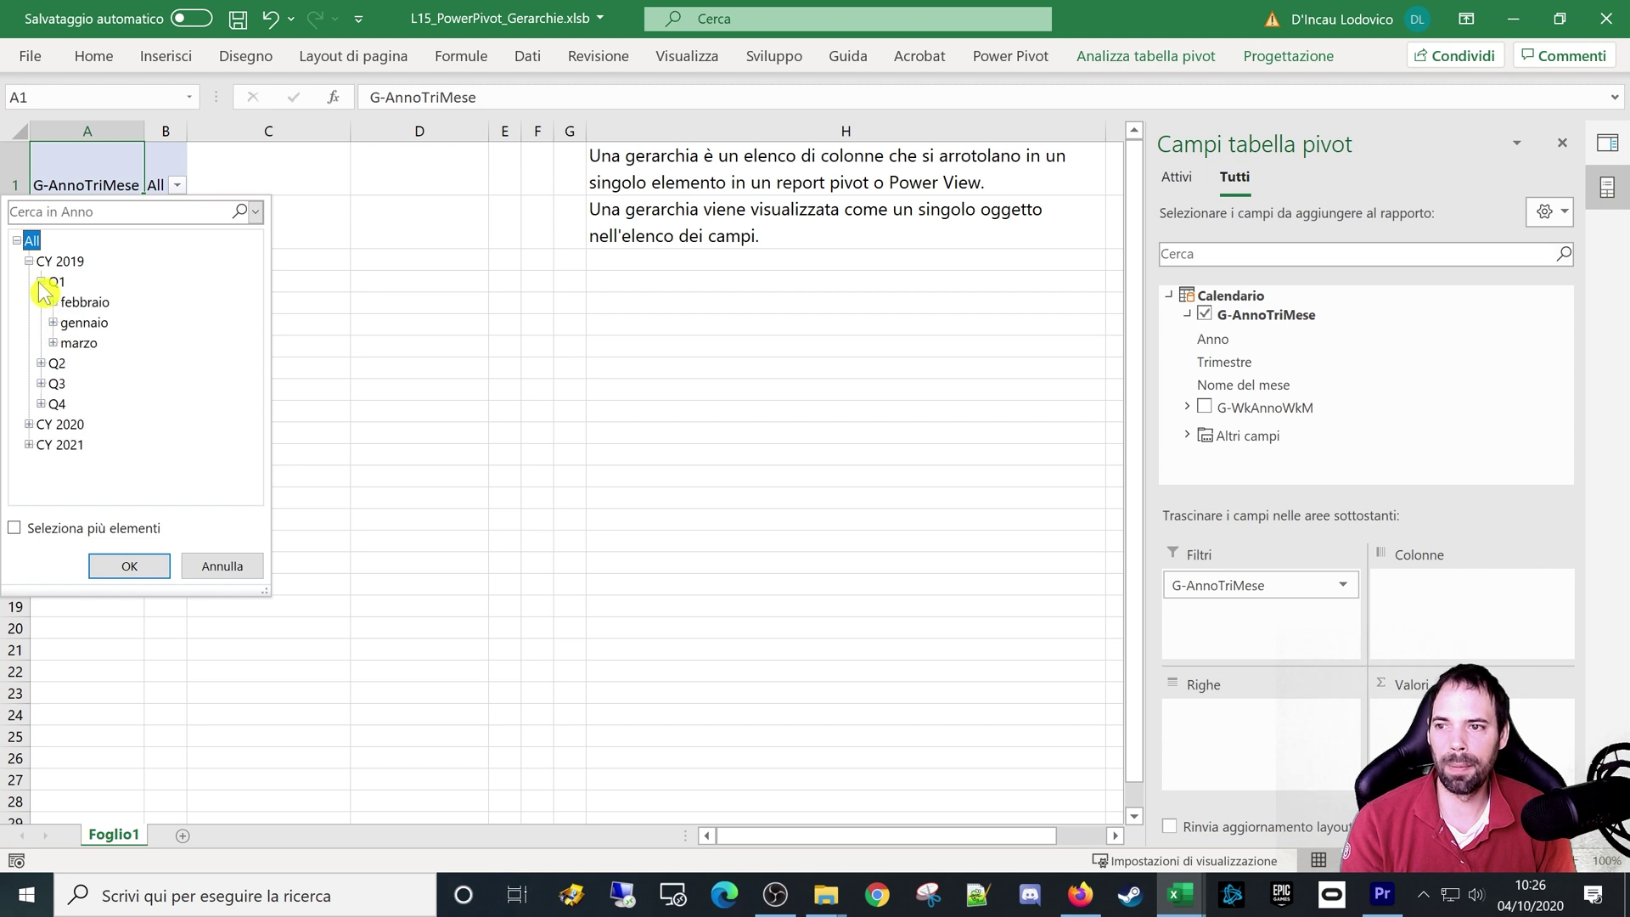
left_click(235, 568)
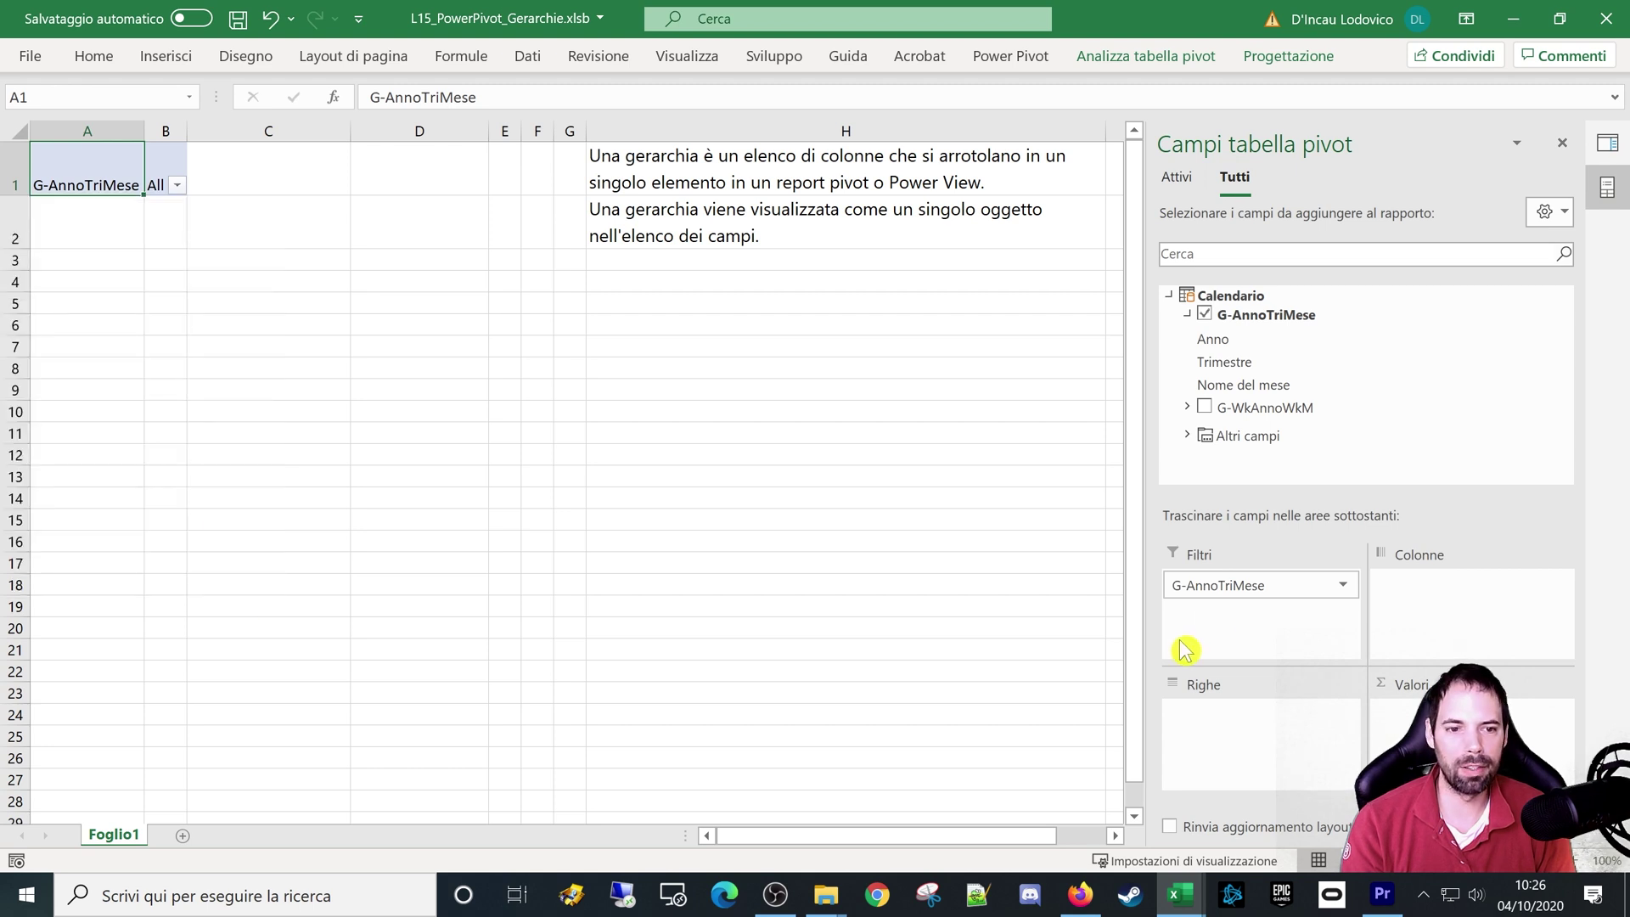
Step: Move G-AnnoTriMese from Filtri to Righe and make the Data field a report filter
left_click_drag(1222, 585, 1205, 721)
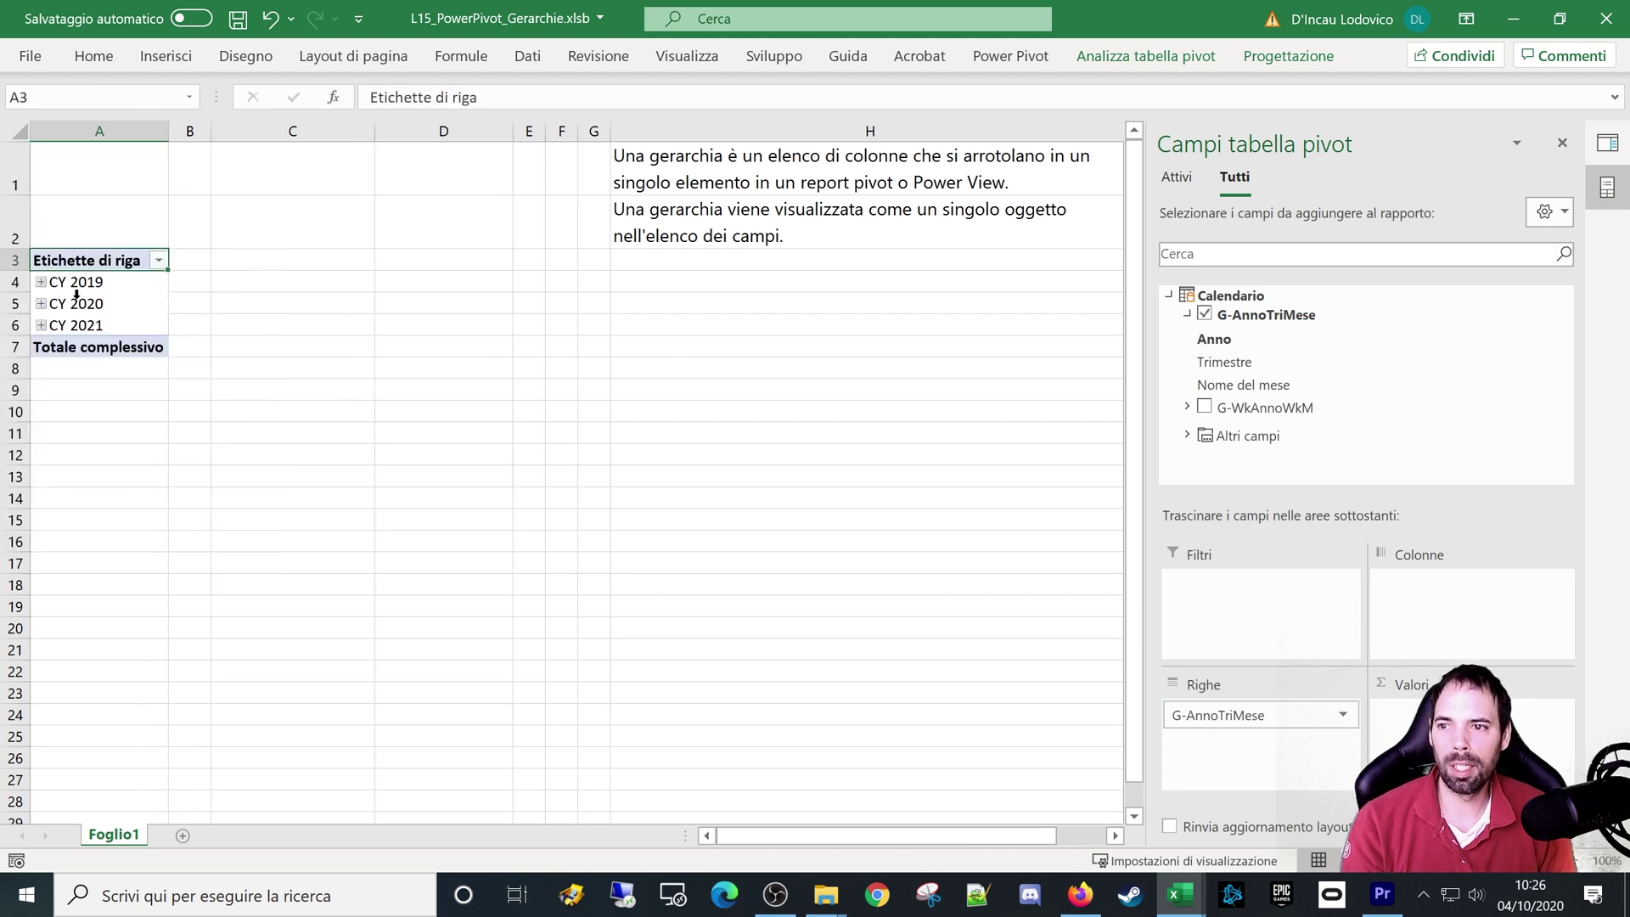
left_click(99, 325)
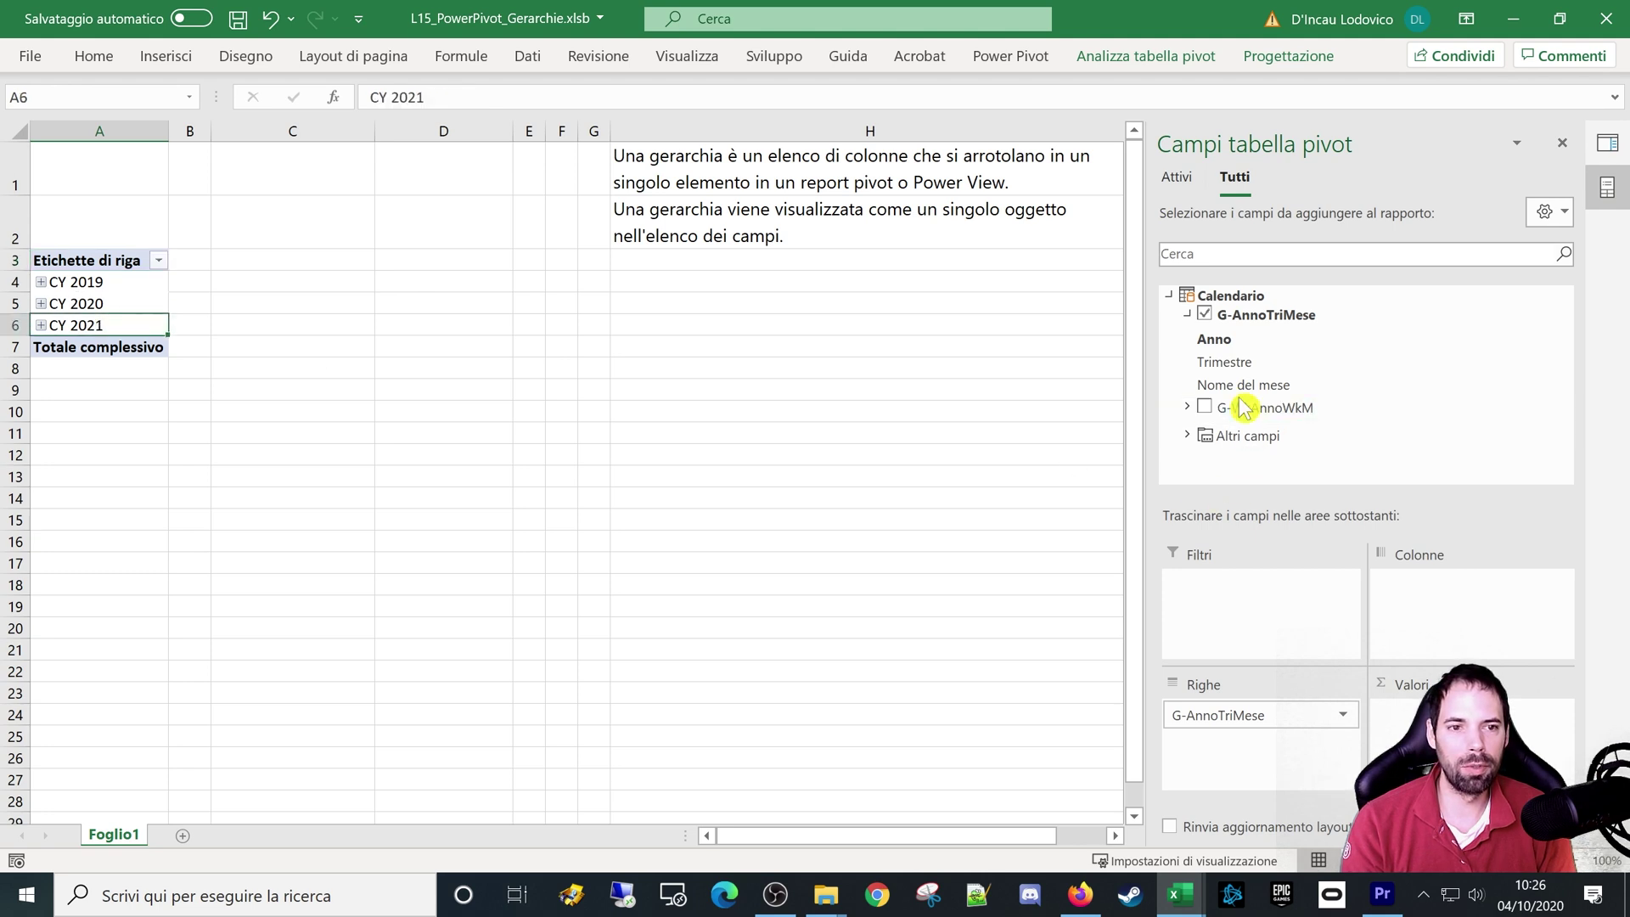
left_click(1189, 438)
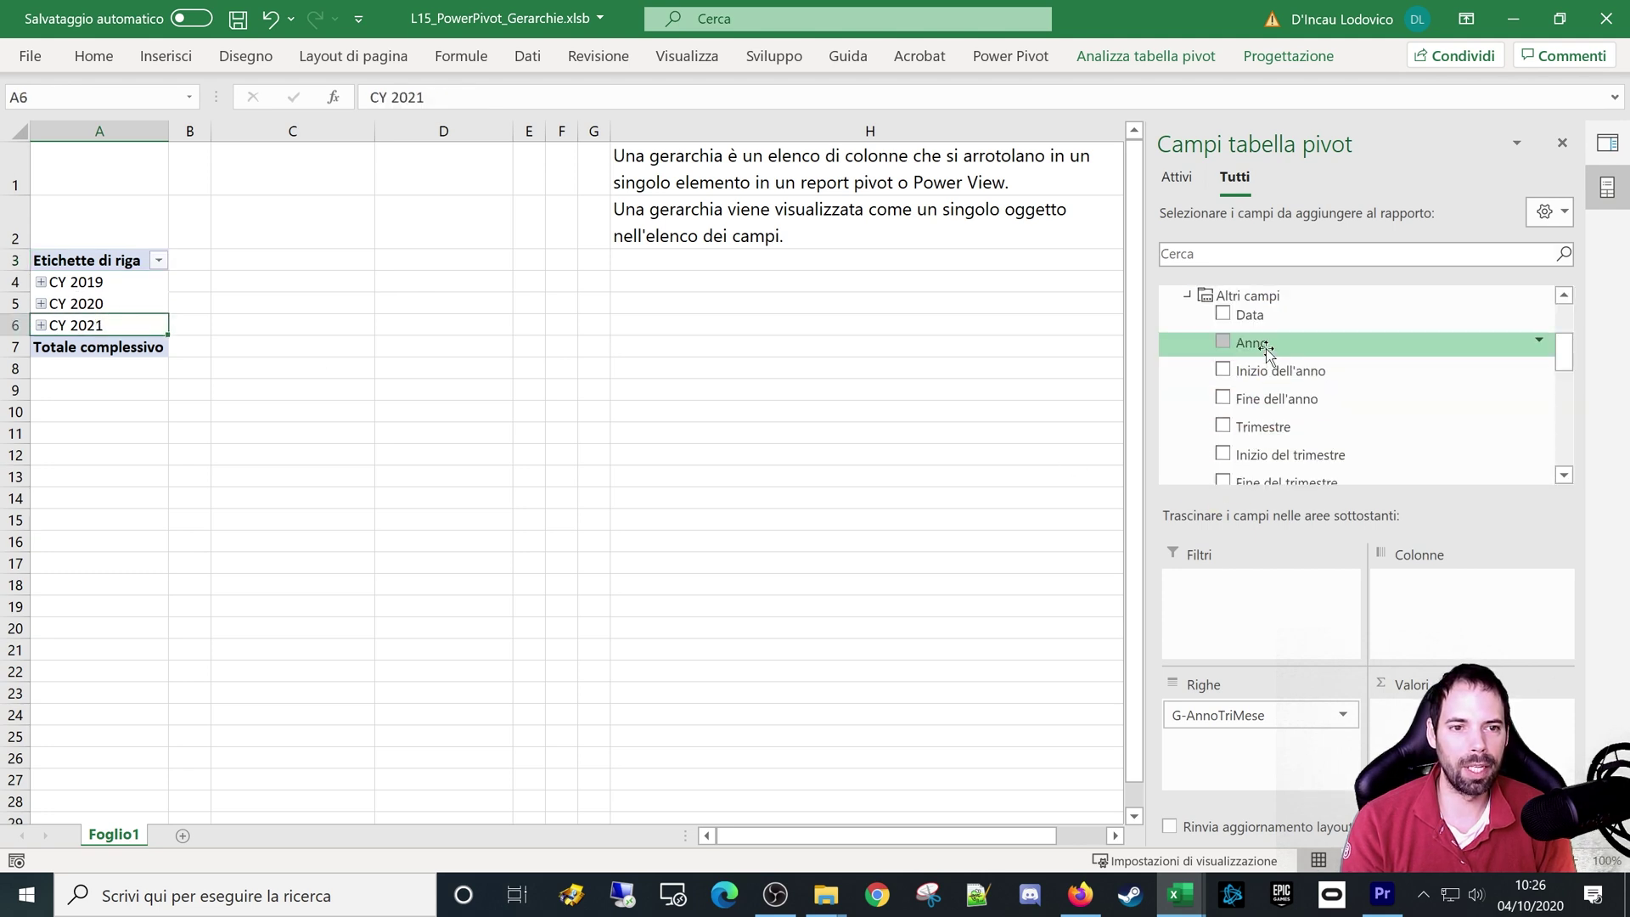
left_click_drag(1262, 321, 1239, 759)
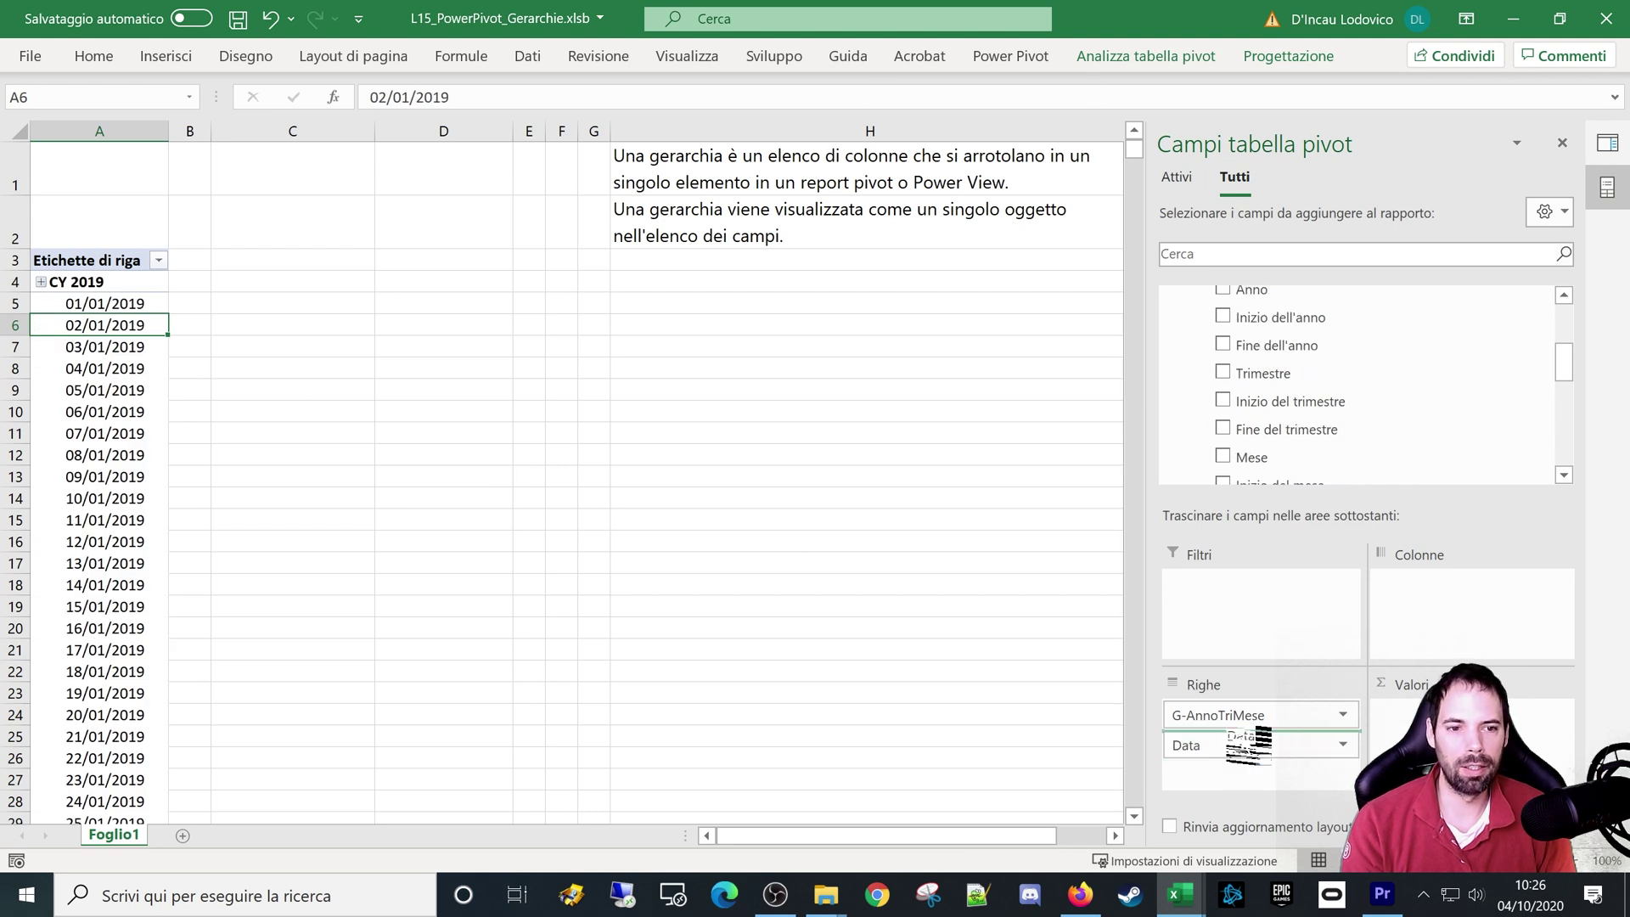
left_click_drag(1256, 744, 1267, 558)
left_click(1146, 56)
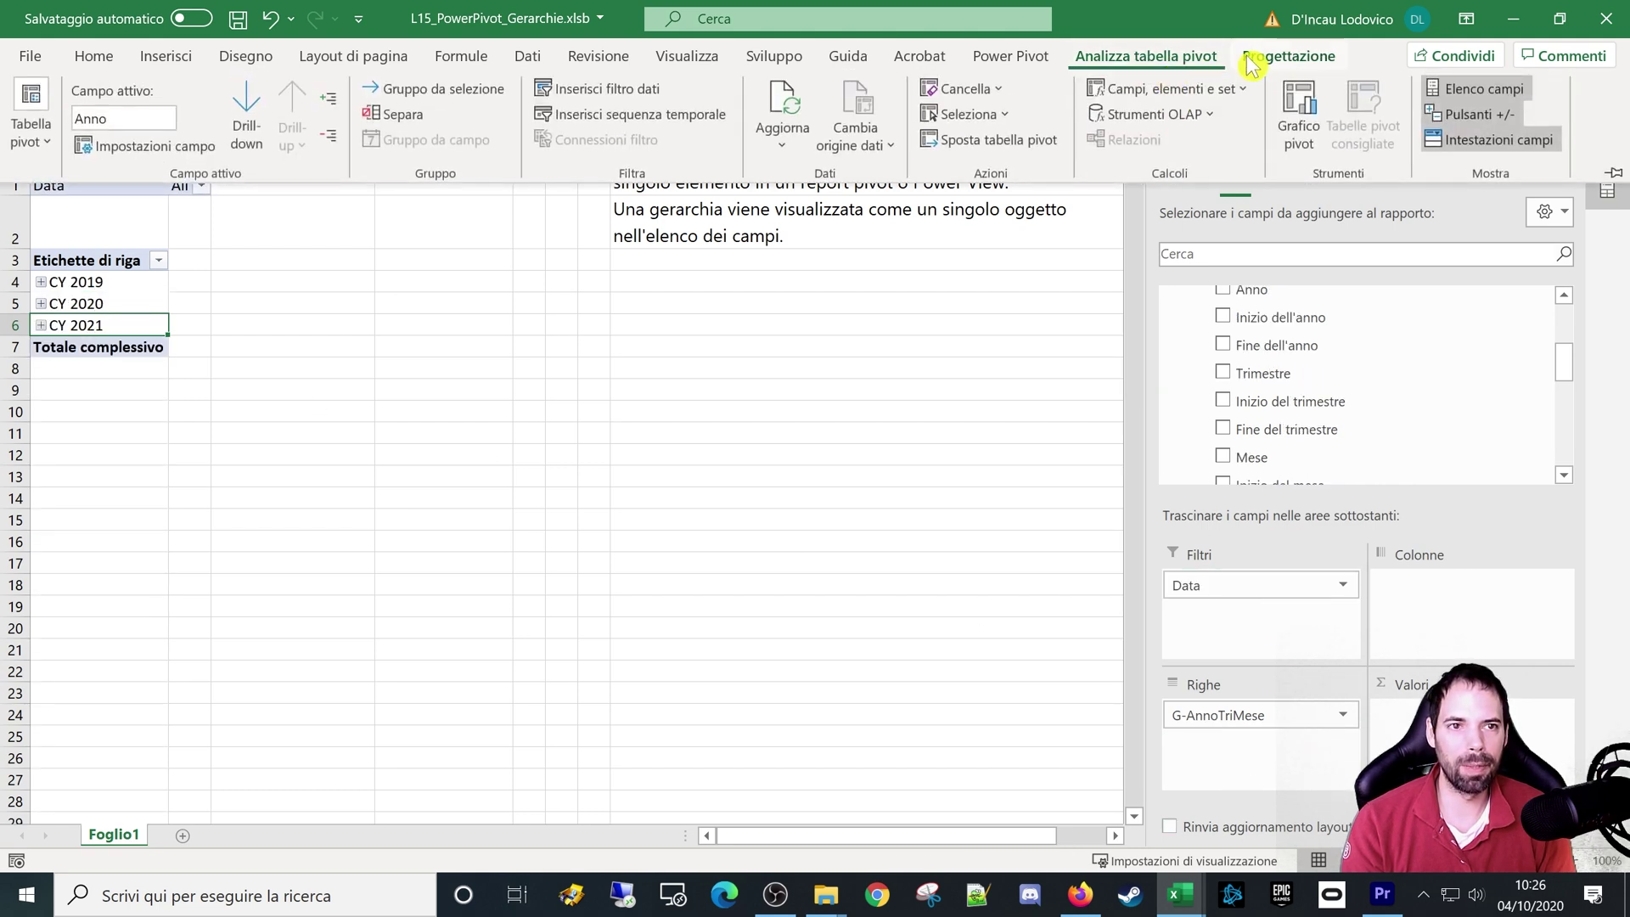
Step: Apply Mostra in formato tabella from Progettazione's Layout report so the row header reads Anno
left_click(1287, 57)
left_click(188, 132)
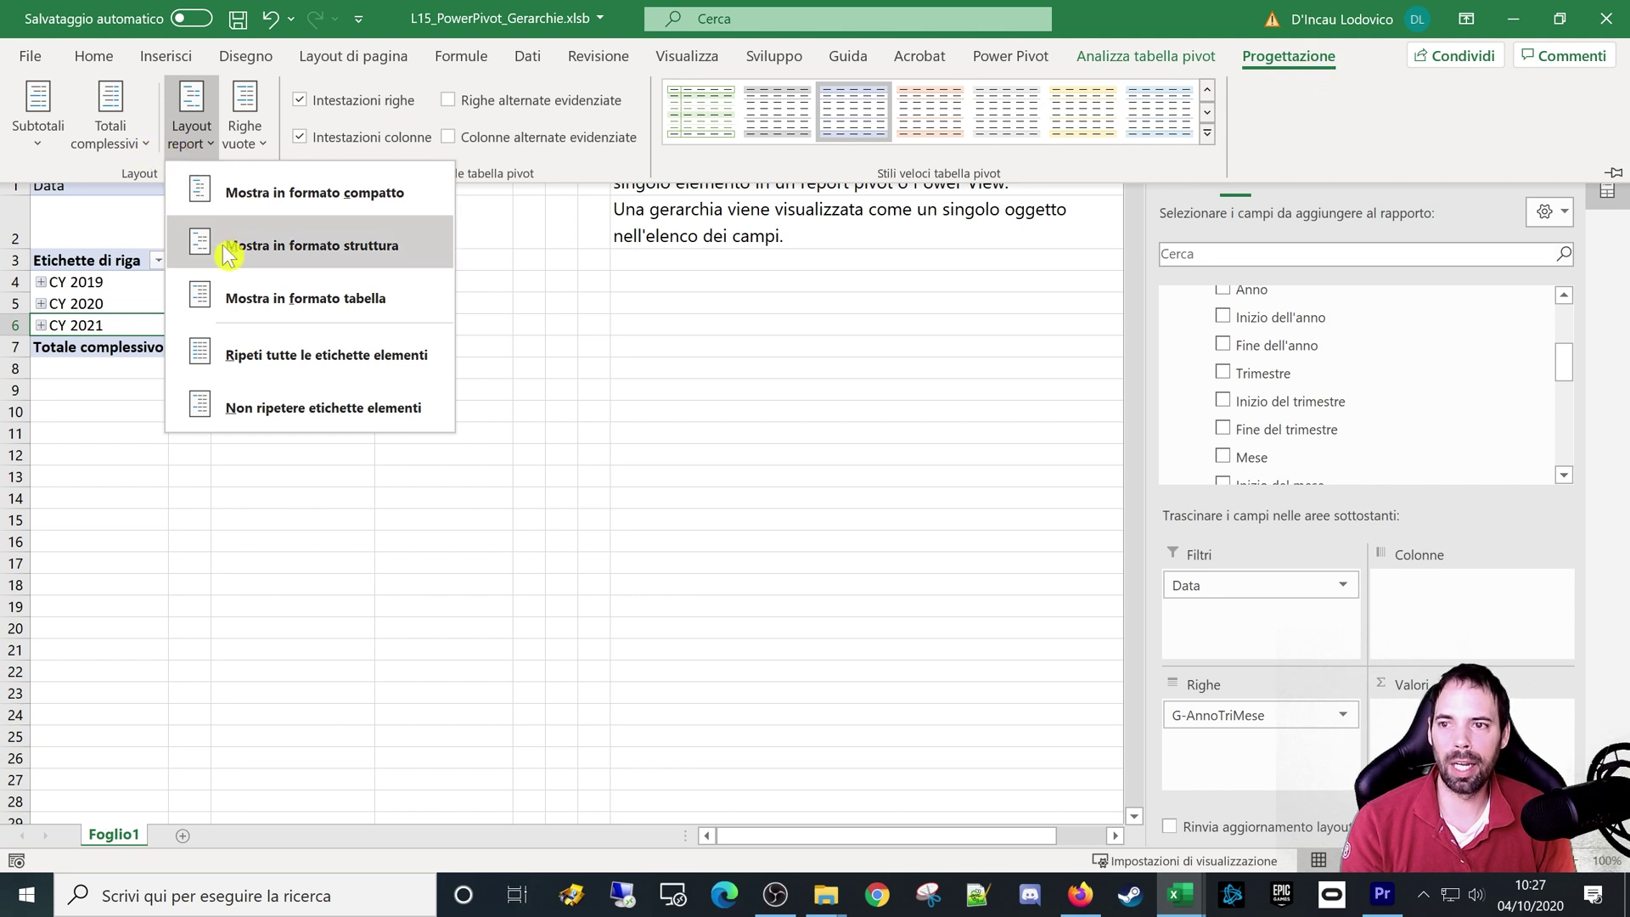
left_click(270, 314)
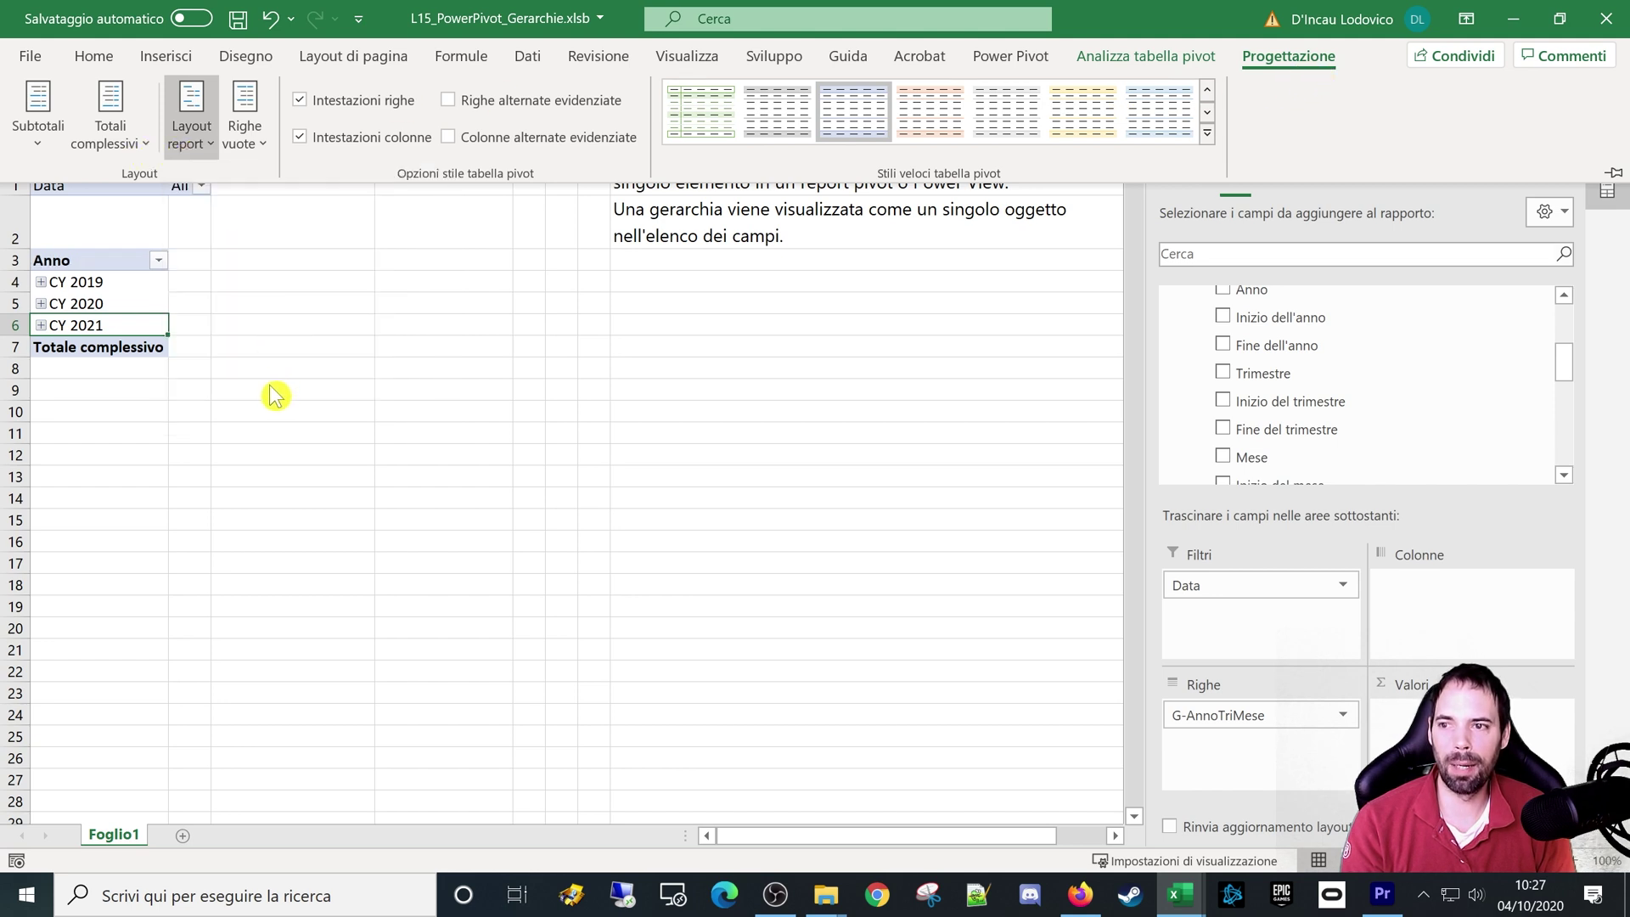
Step: Drag the Data field from Filtri into Righe below G-AnnoTriMese
left_click(1299, 429)
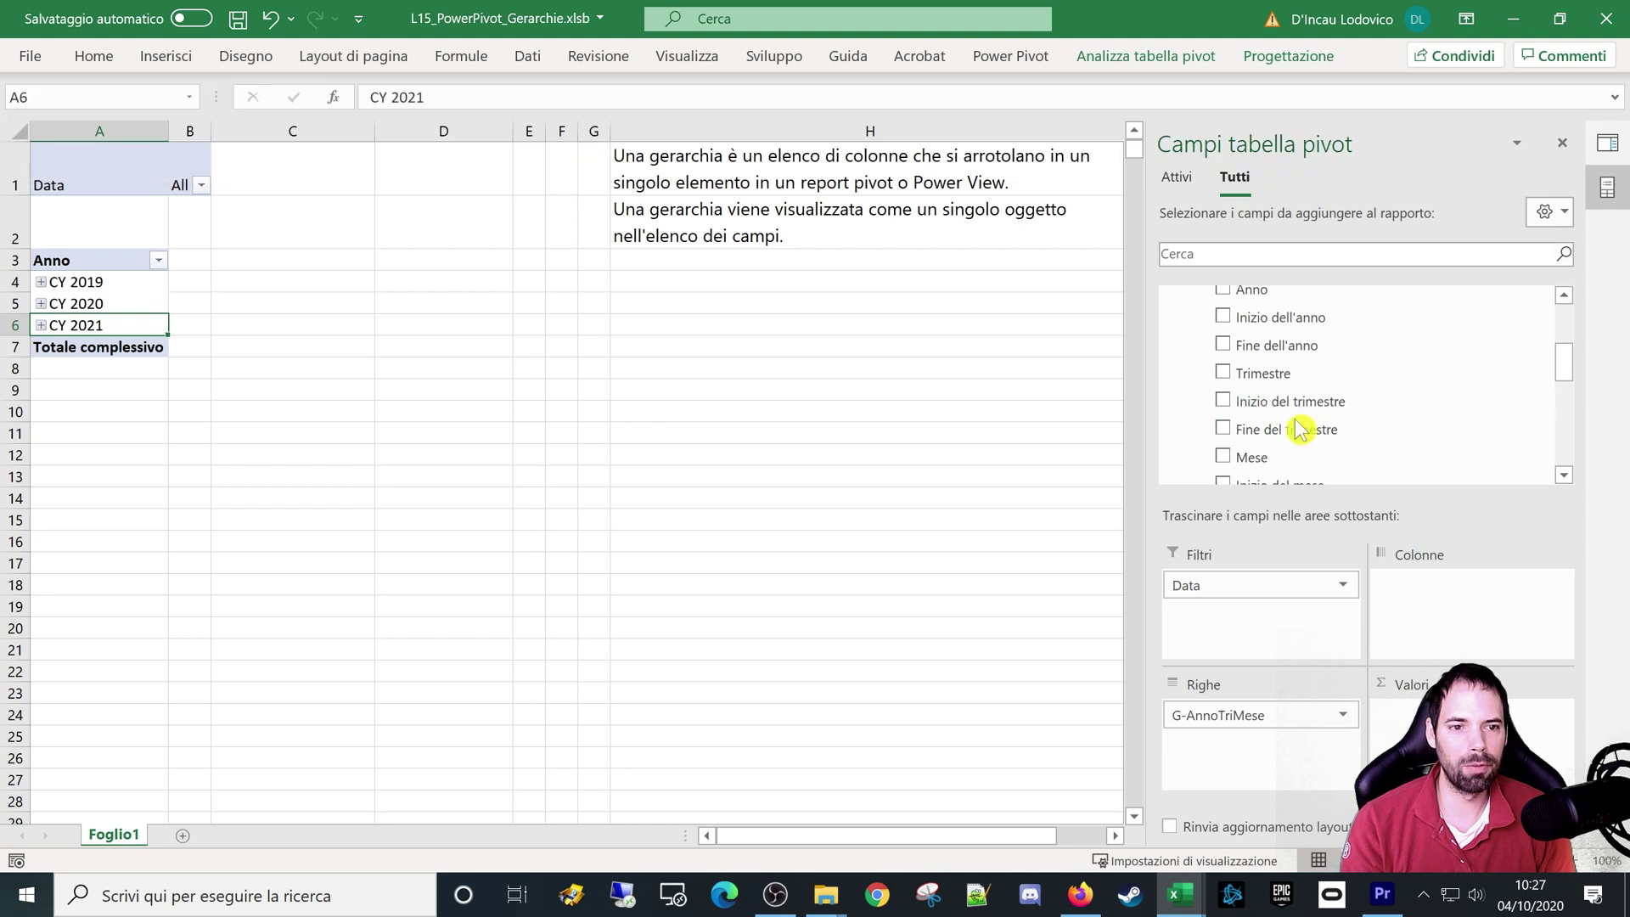
scroll(1299, 429, "up", 3)
left_click_drag(1249, 401, 1220, 745)
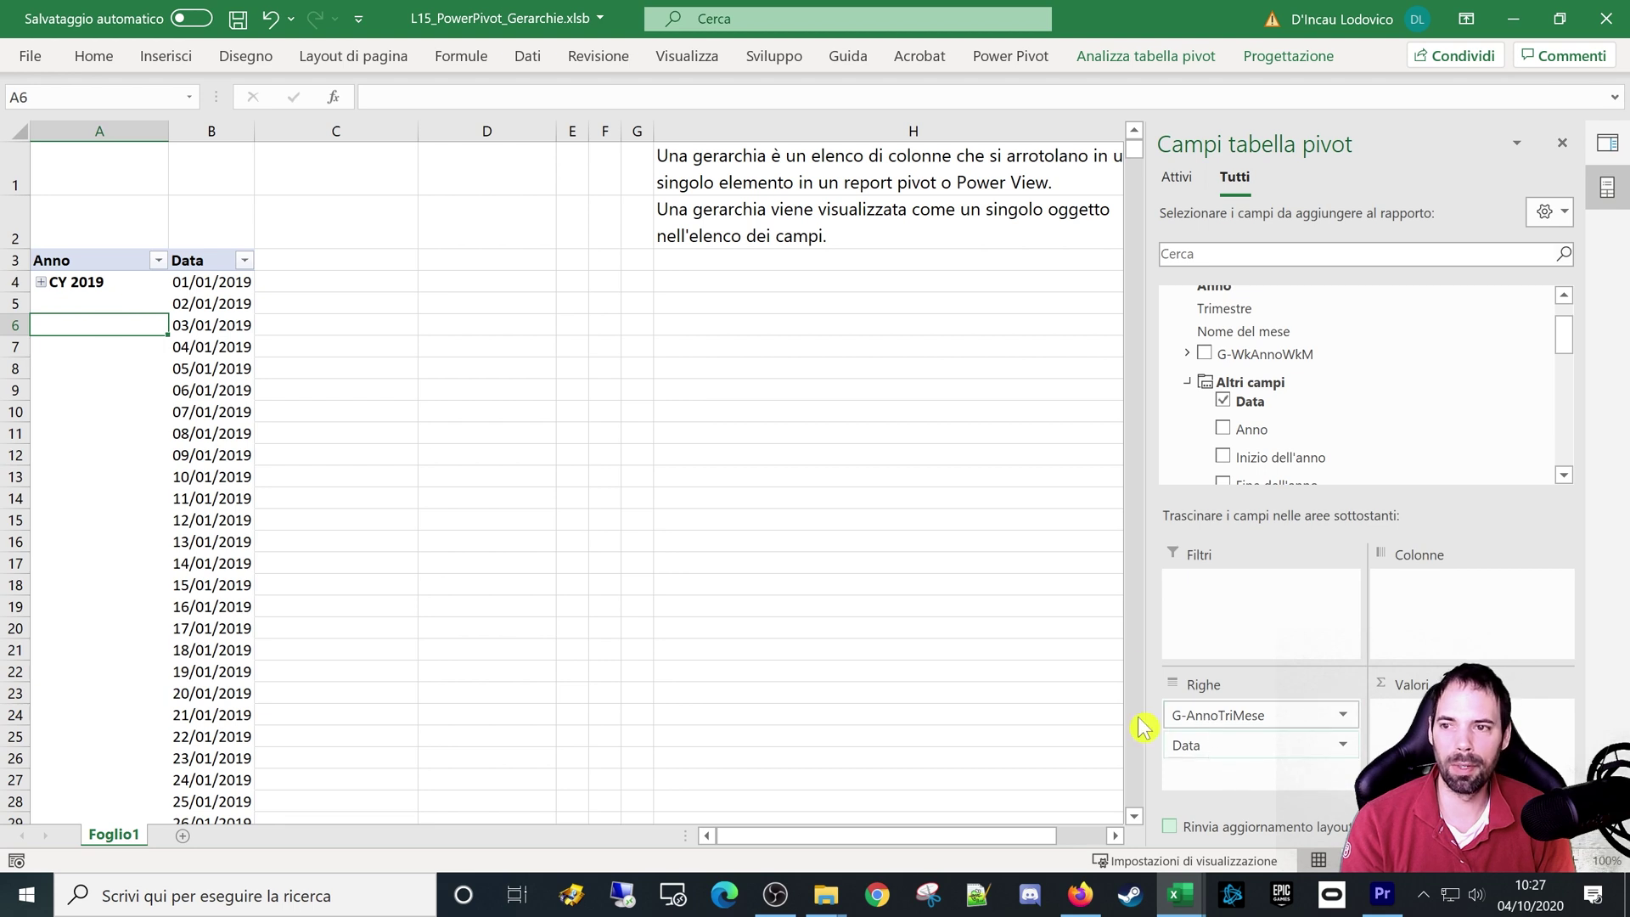
Step: Expand CY 2019 and Q1 to inspect their levels, then collapse both again
left_click(41, 282)
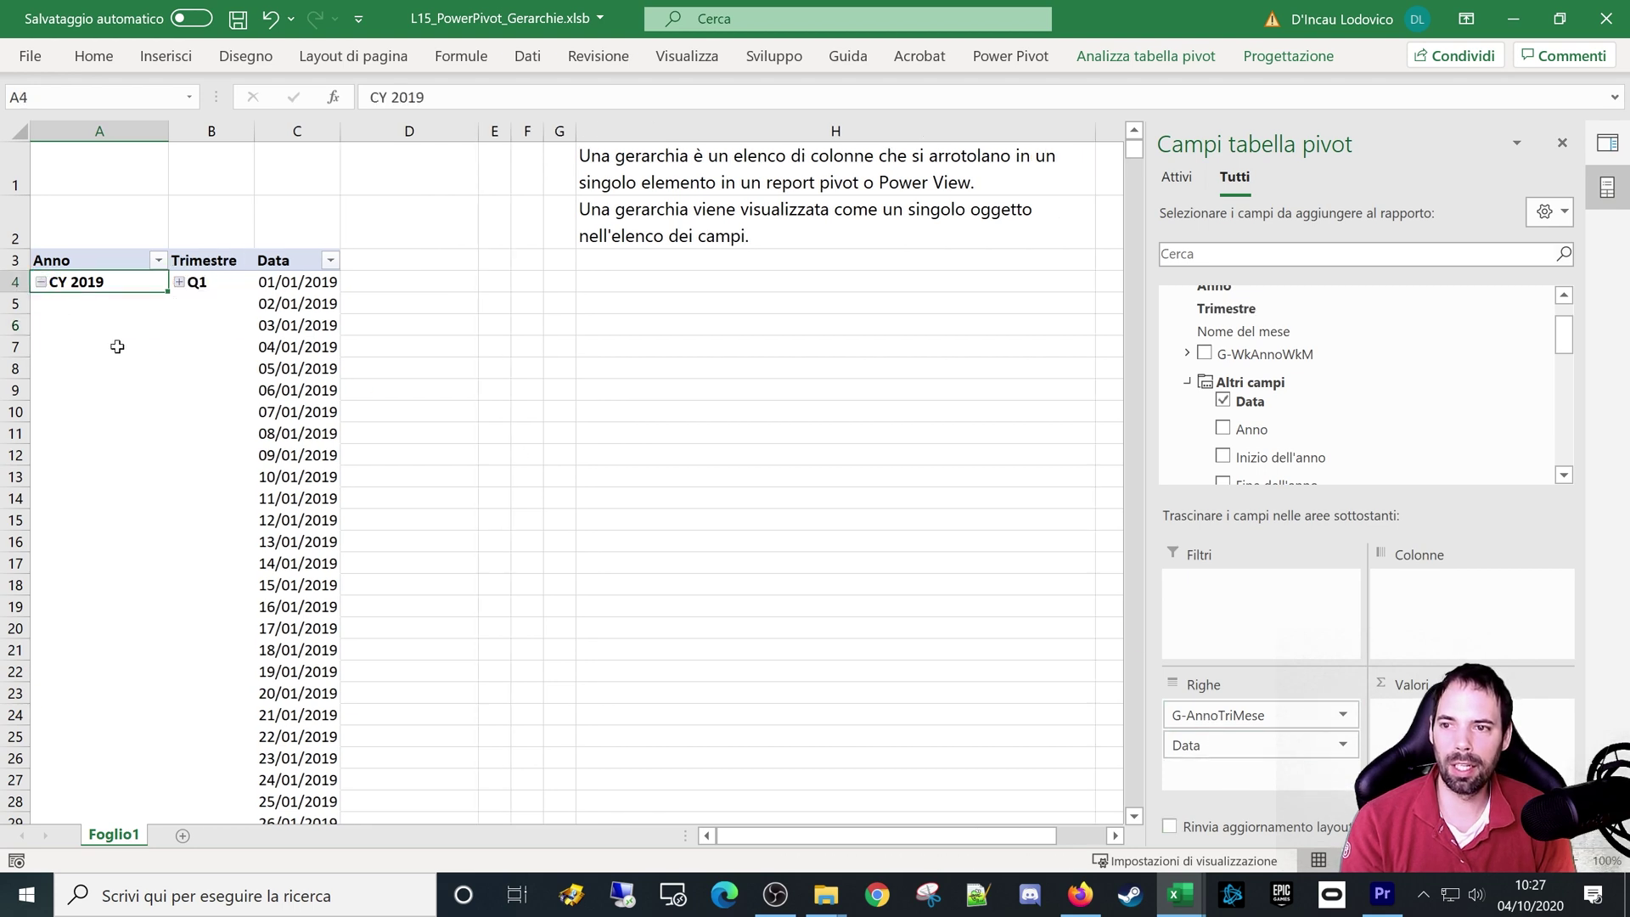
left_click(41, 282)
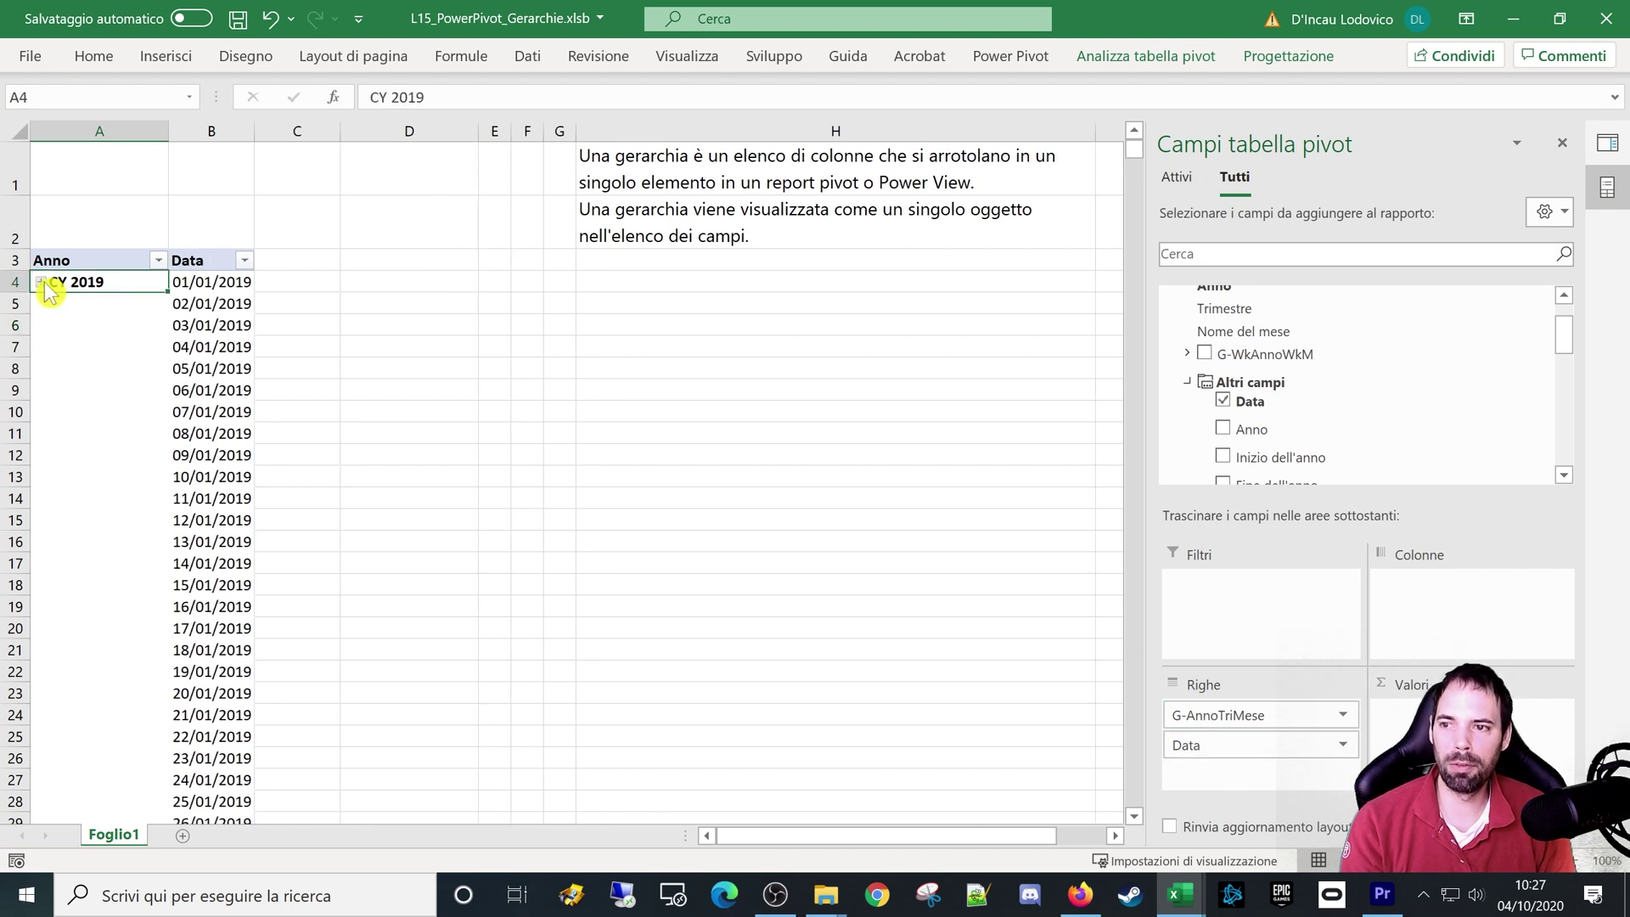
left_click(41, 281)
left_click(179, 282)
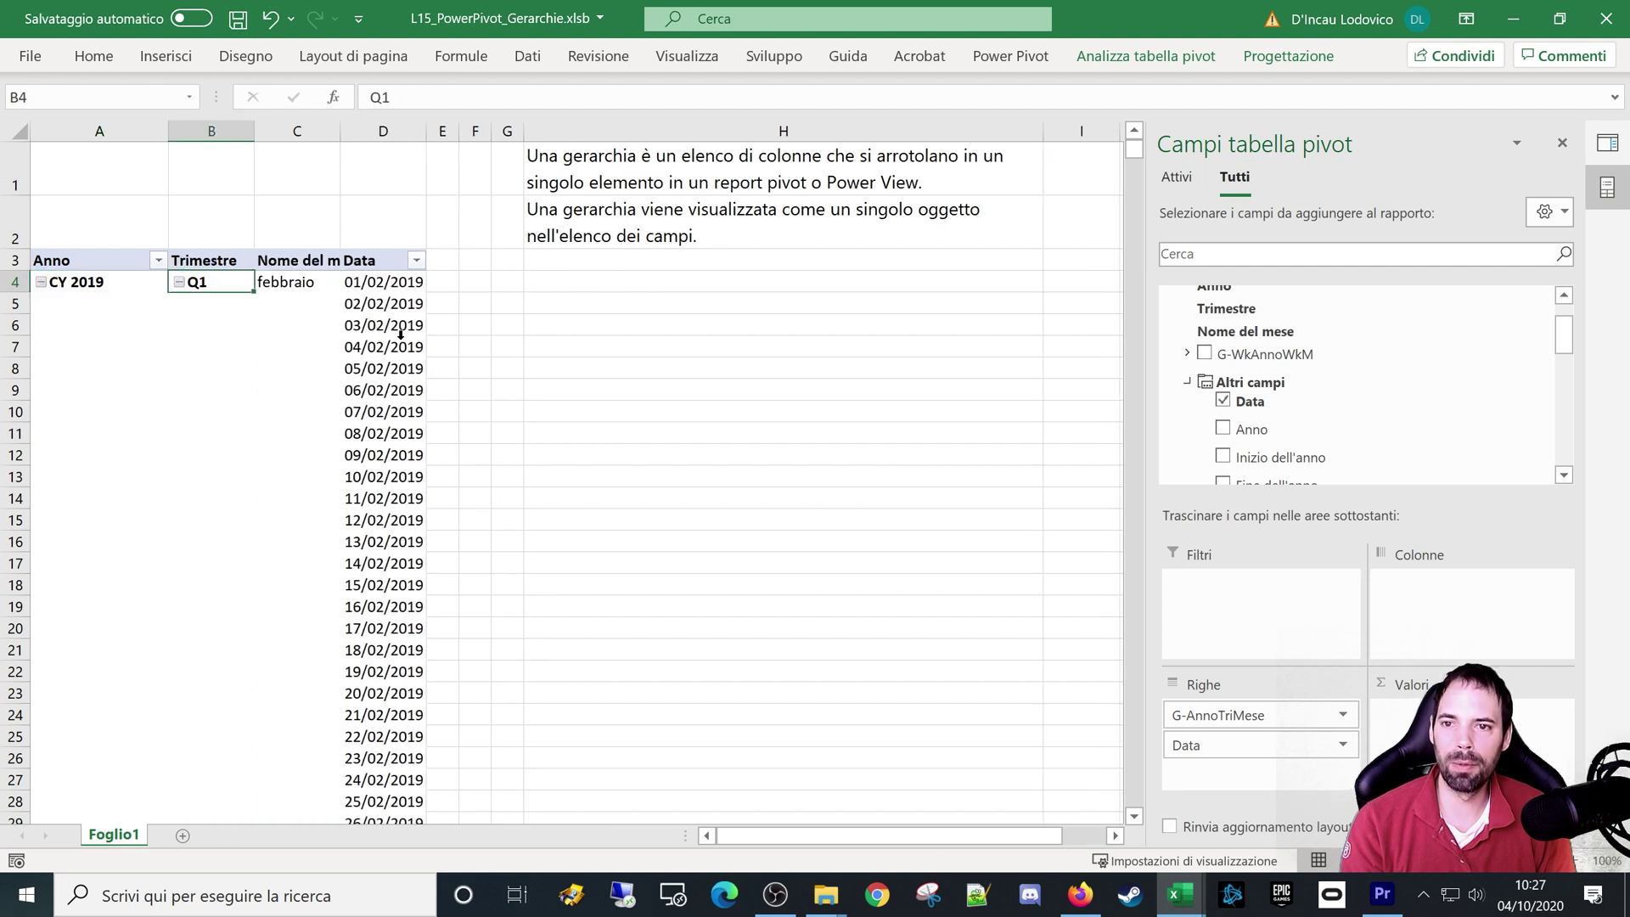
left_click(179, 281)
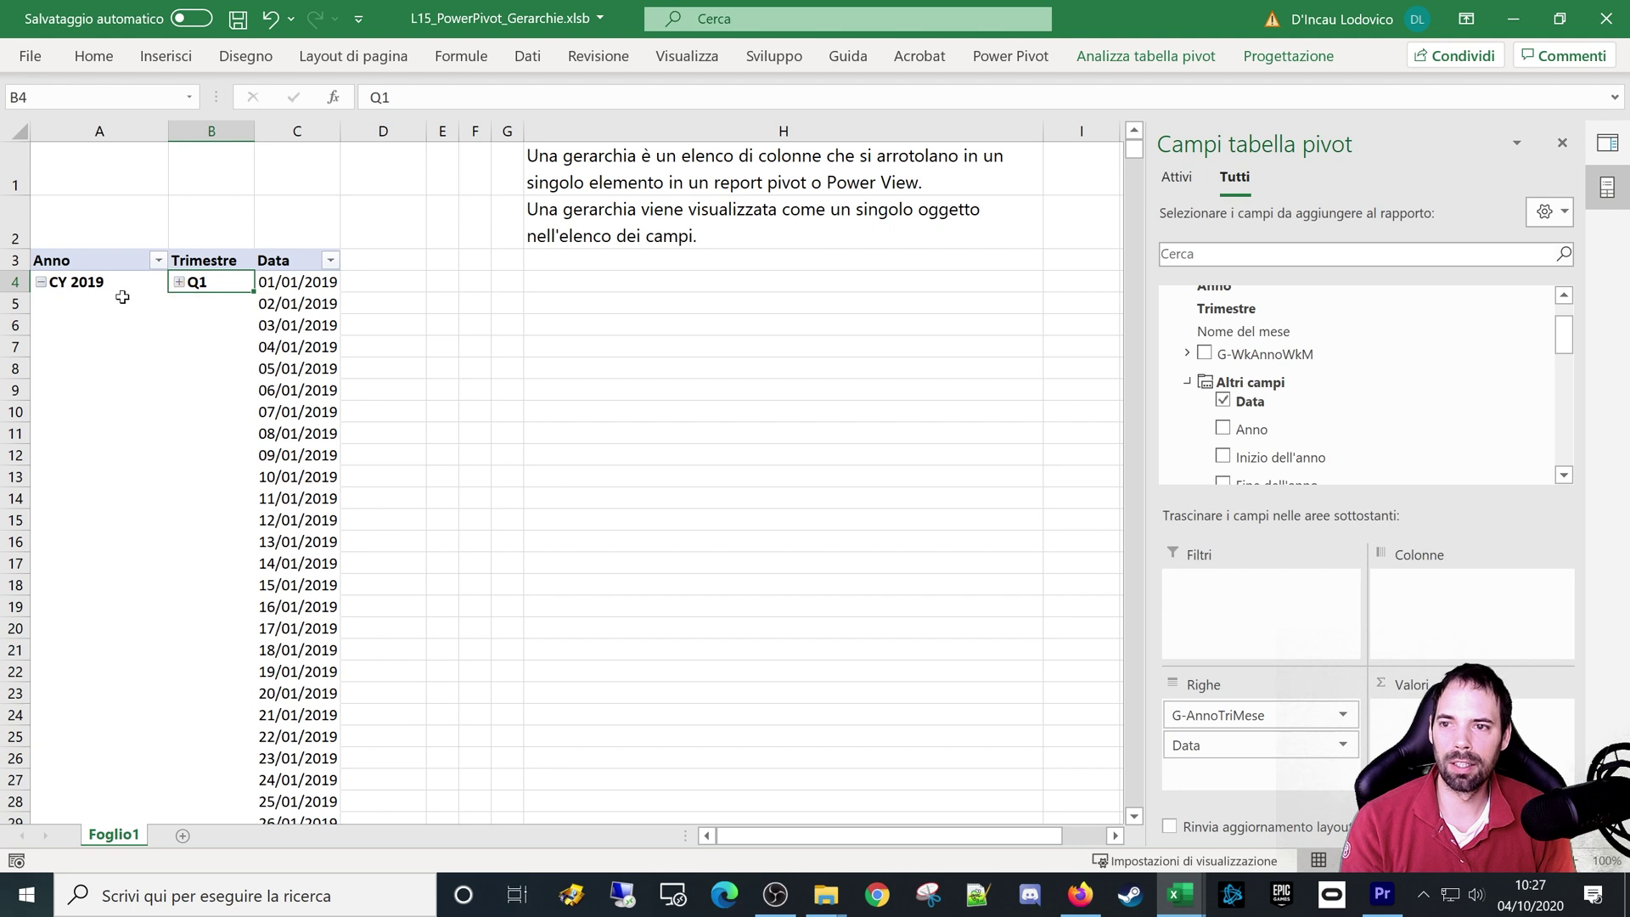
left_click(40, 281)
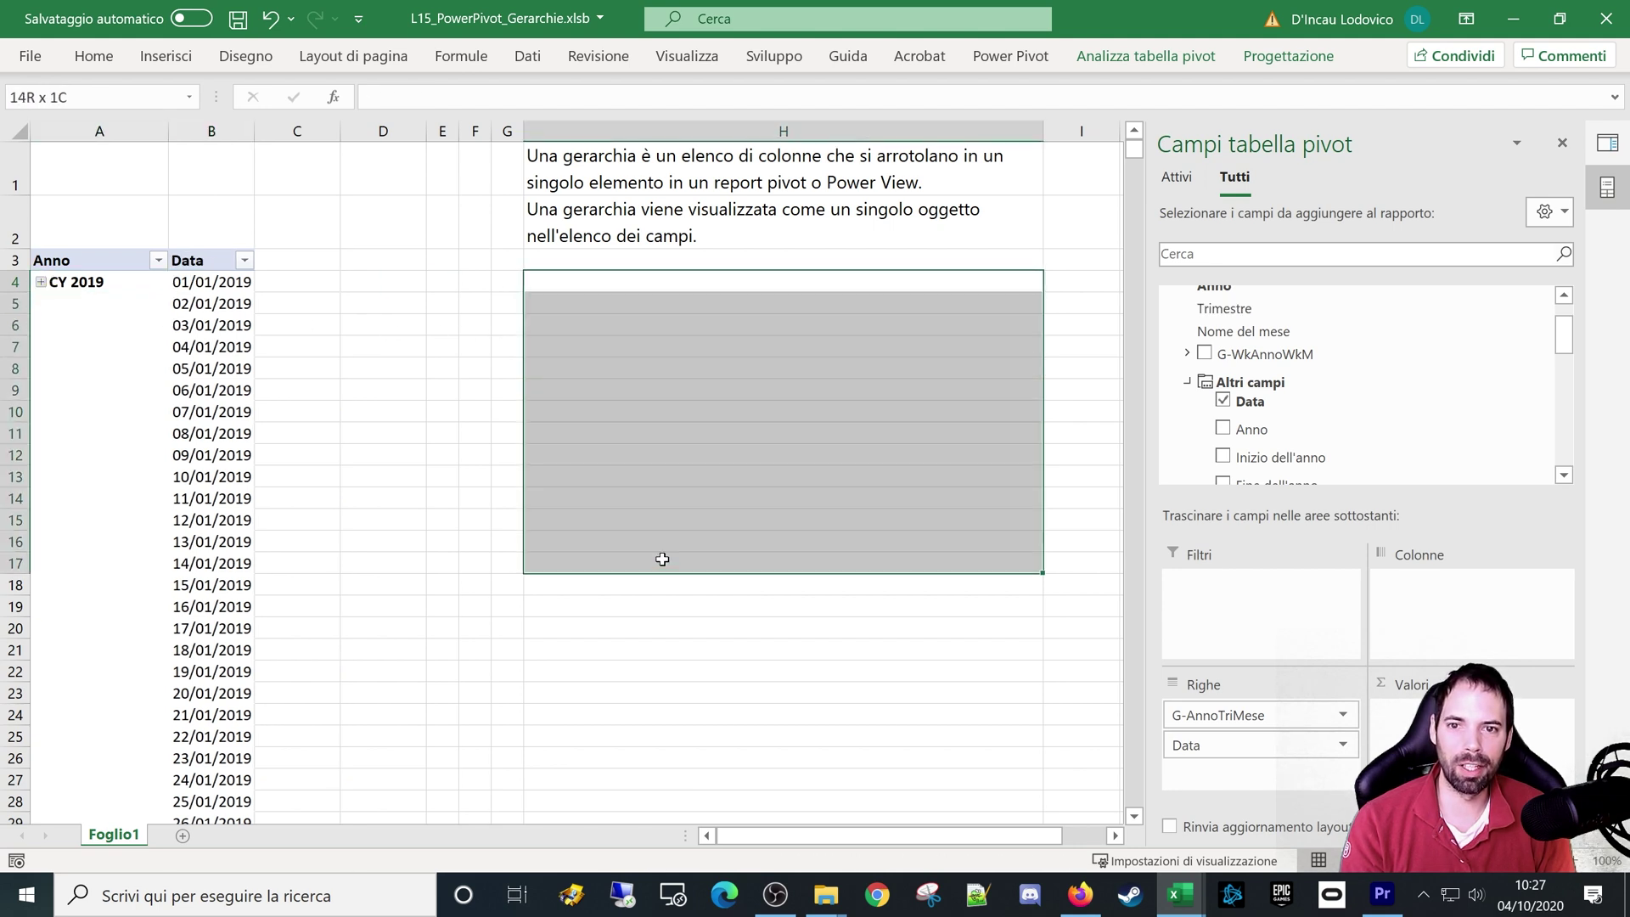
left_click(146, 370)
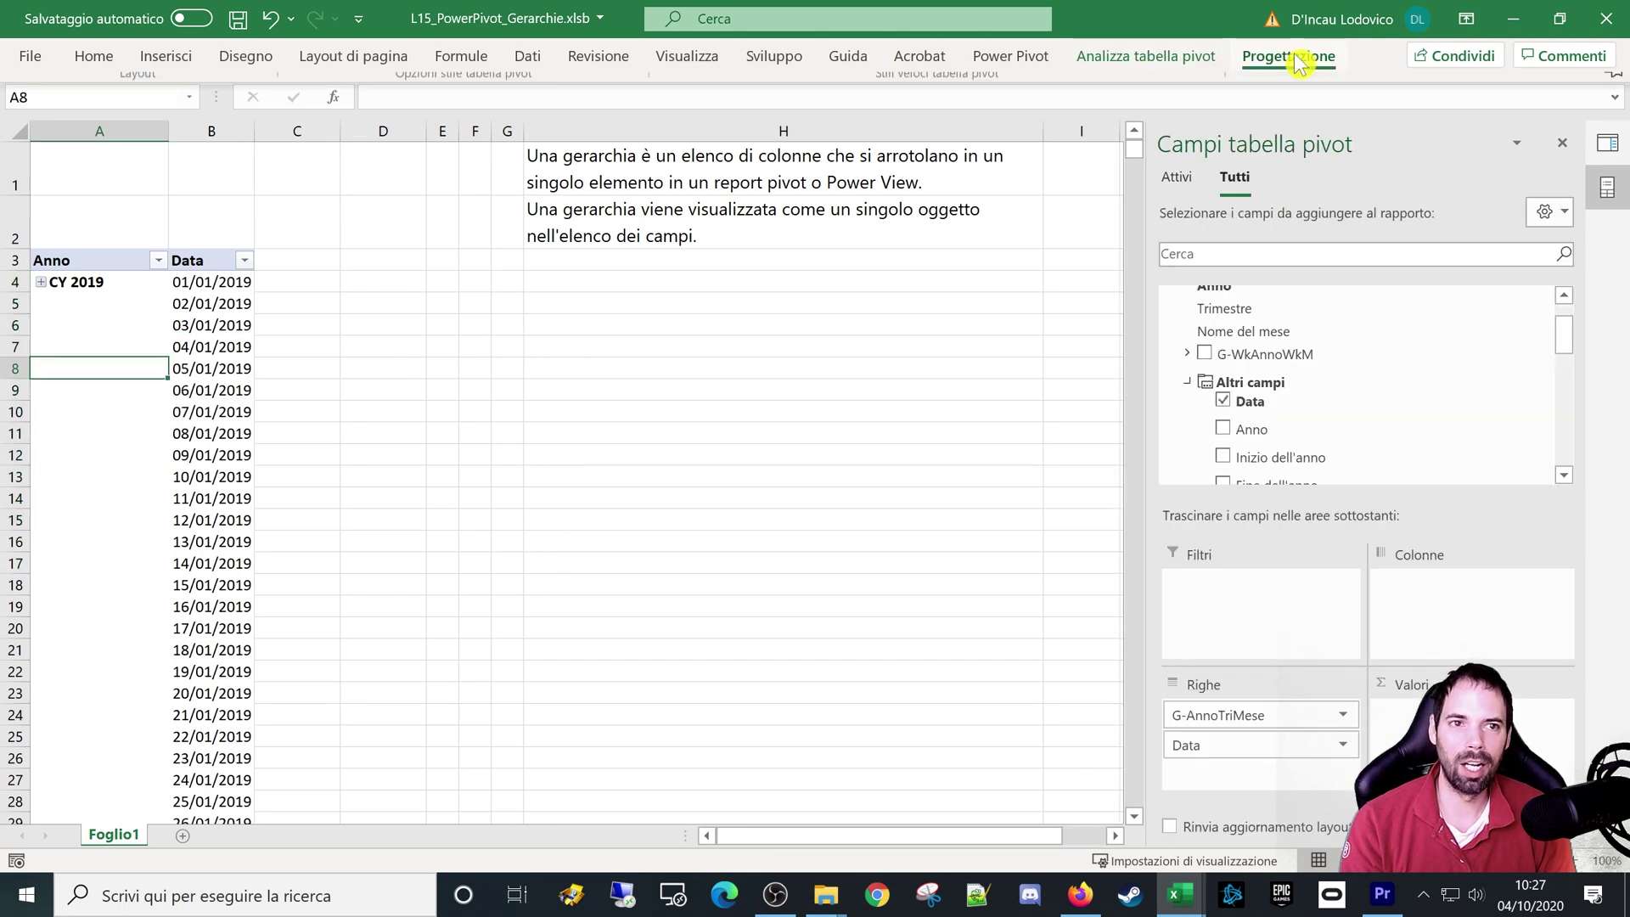
Step: Switch the pivot to compact form and try expanding CY 2019 and Q1
left_click(1287, 56)
left_click(186, 142)
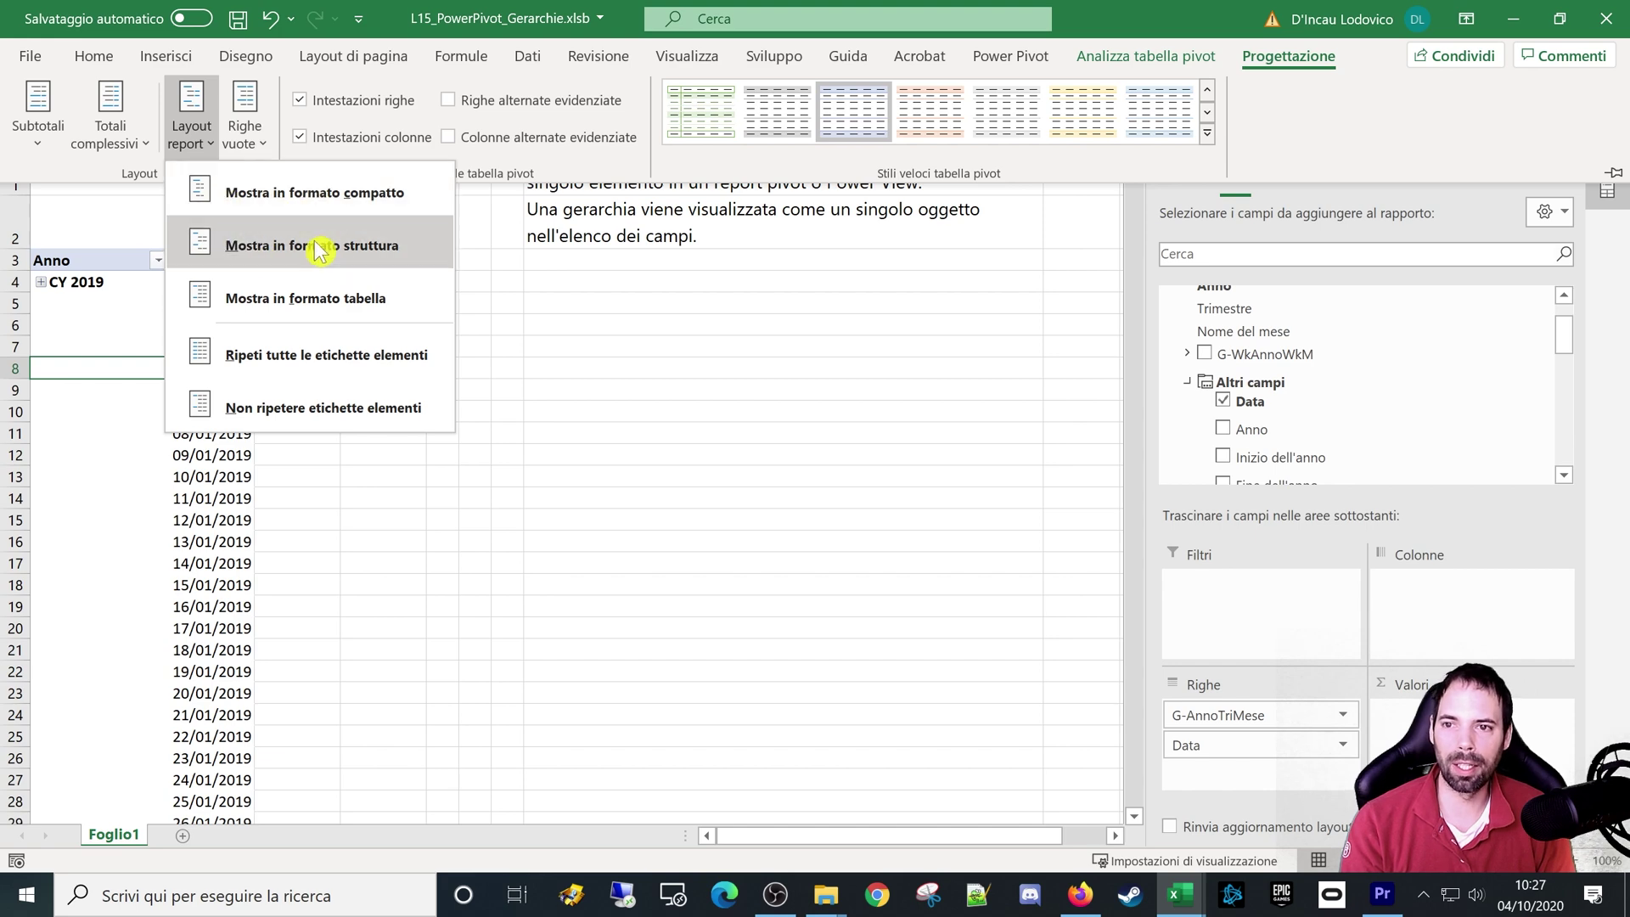
left_click(310, 199)
left_click(109, 370)
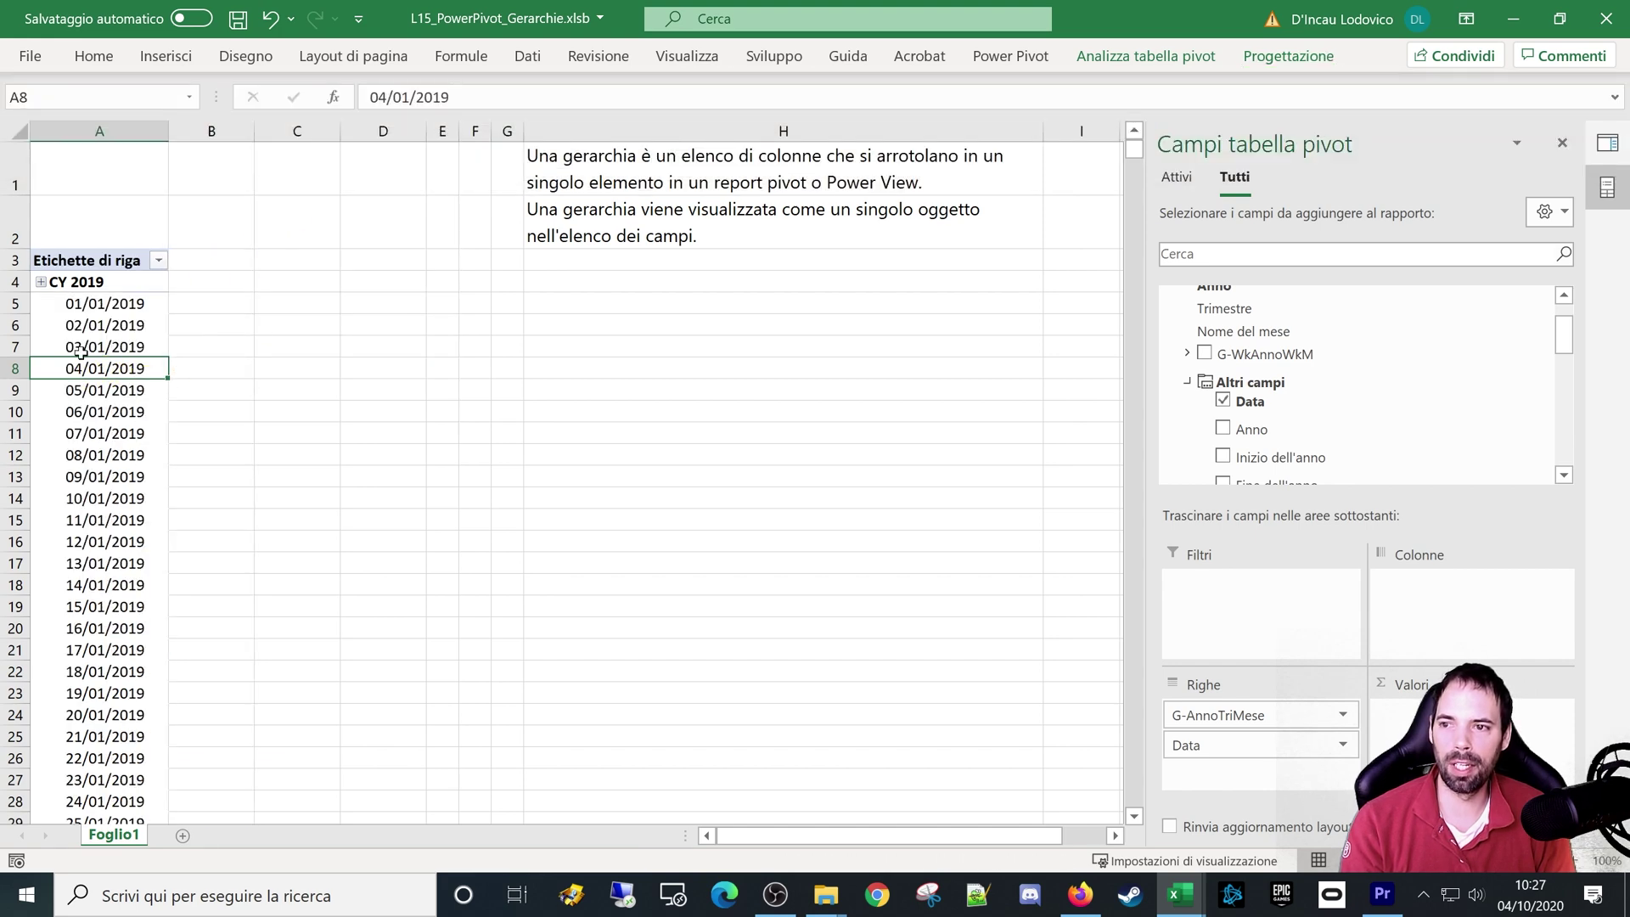
left_click(63, 292)
left_click(40, 281)
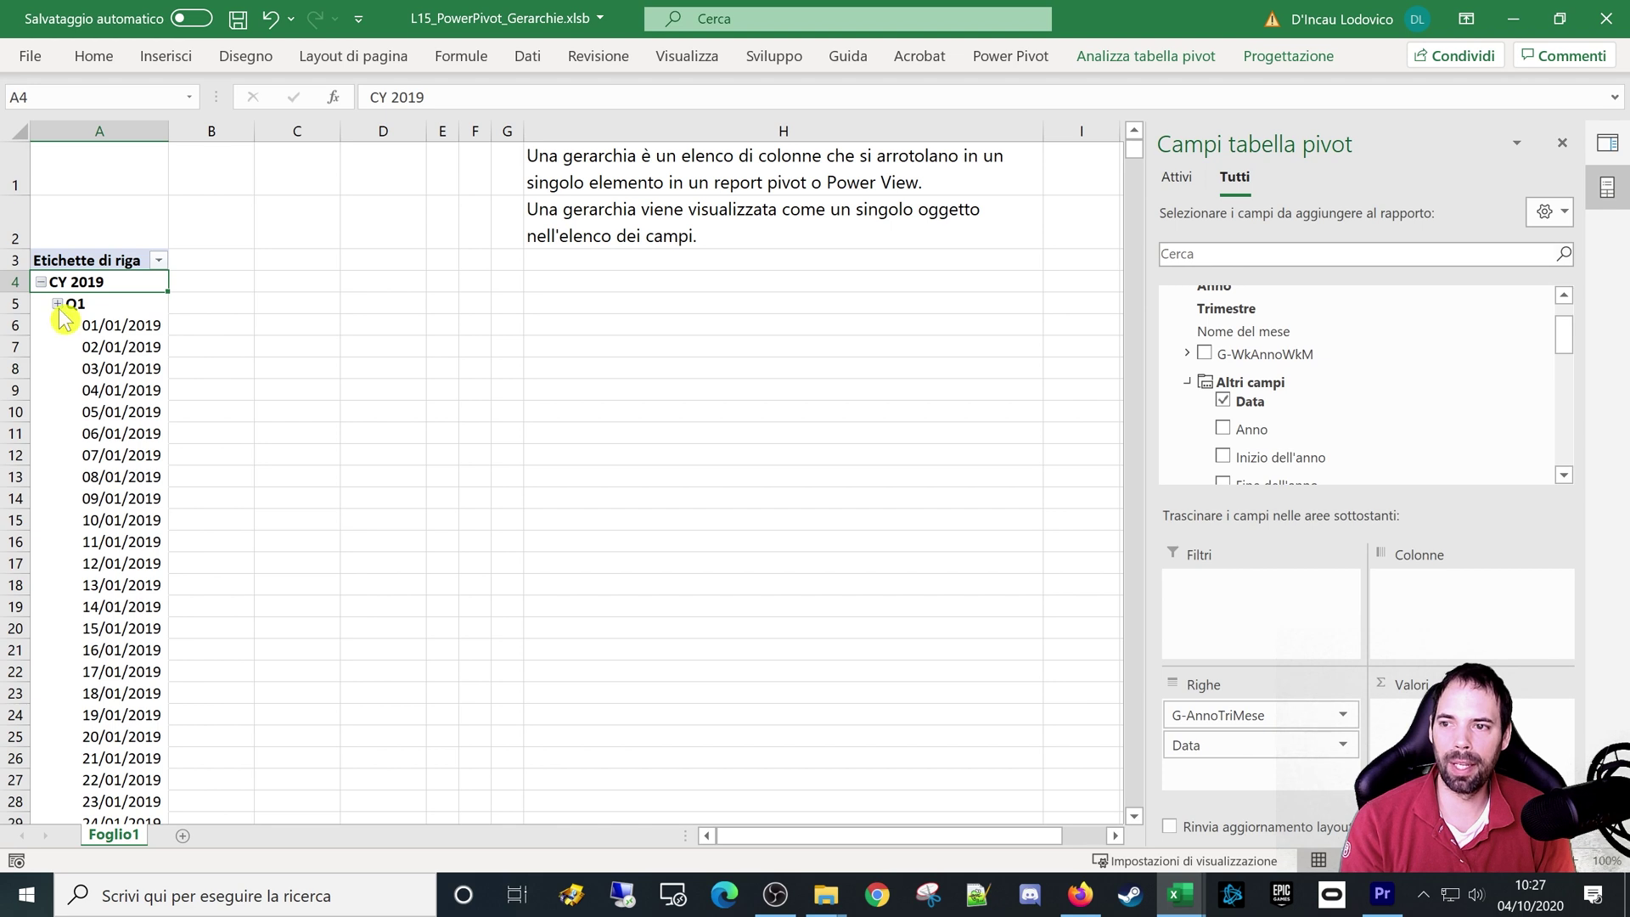
left_click(57, 303)
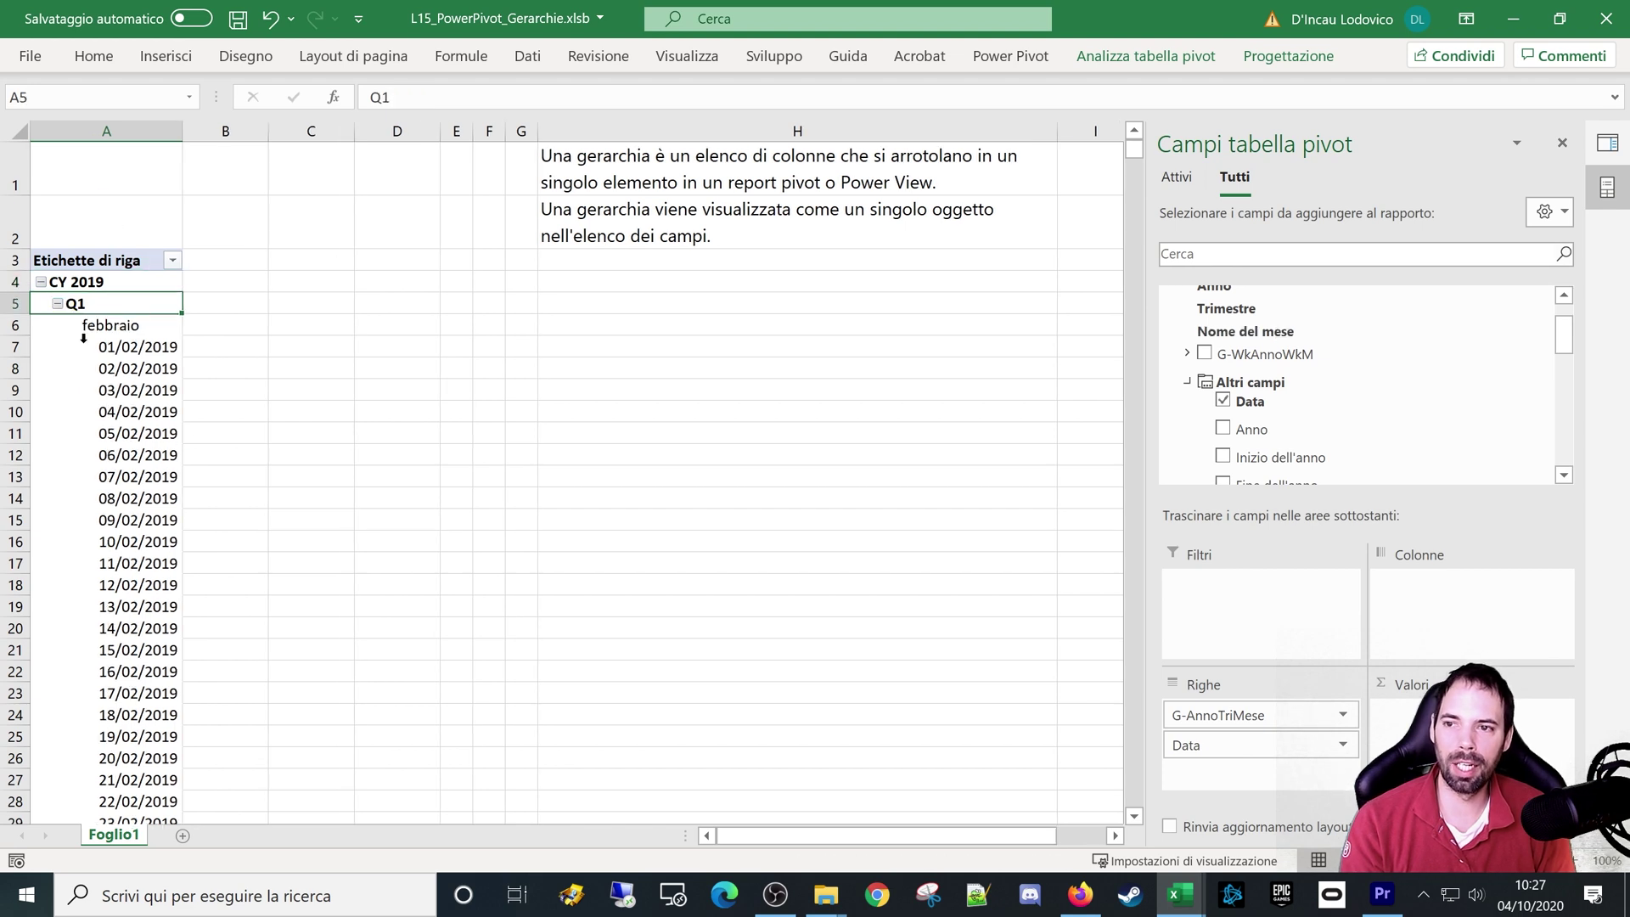
left_click_drag(197, 288, 180, 414)
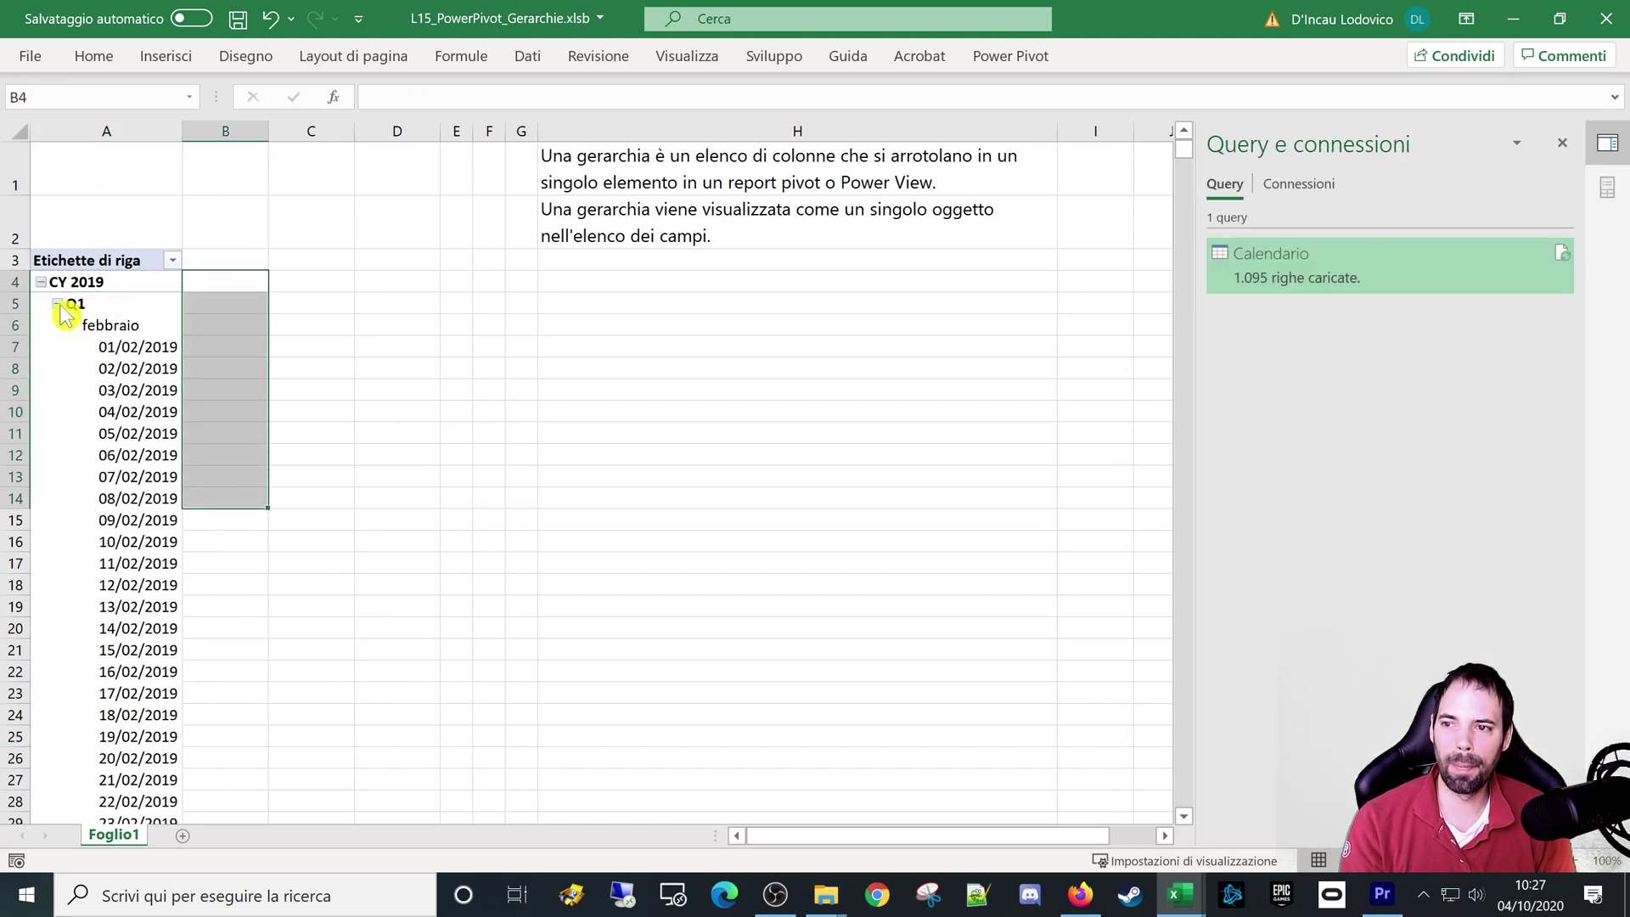
left_click(57, 304)
left_click(41, 283)
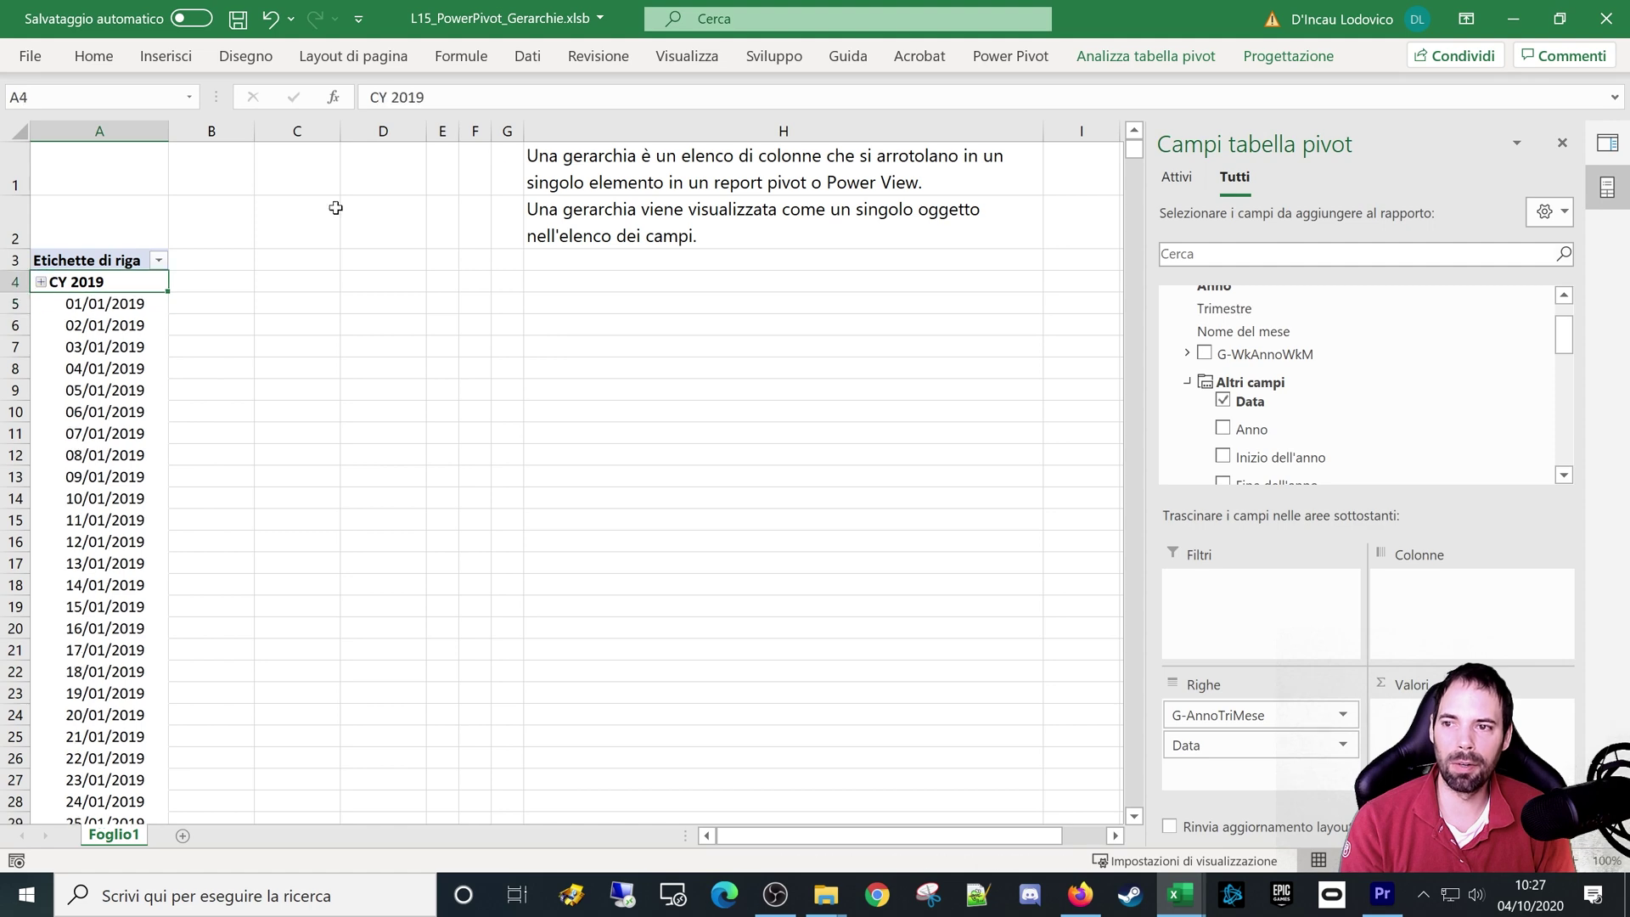
Step: Switch the pivot to outline form and expand CY 2019 and Q1
left_click(1287, 56)
left_click(191, 115)
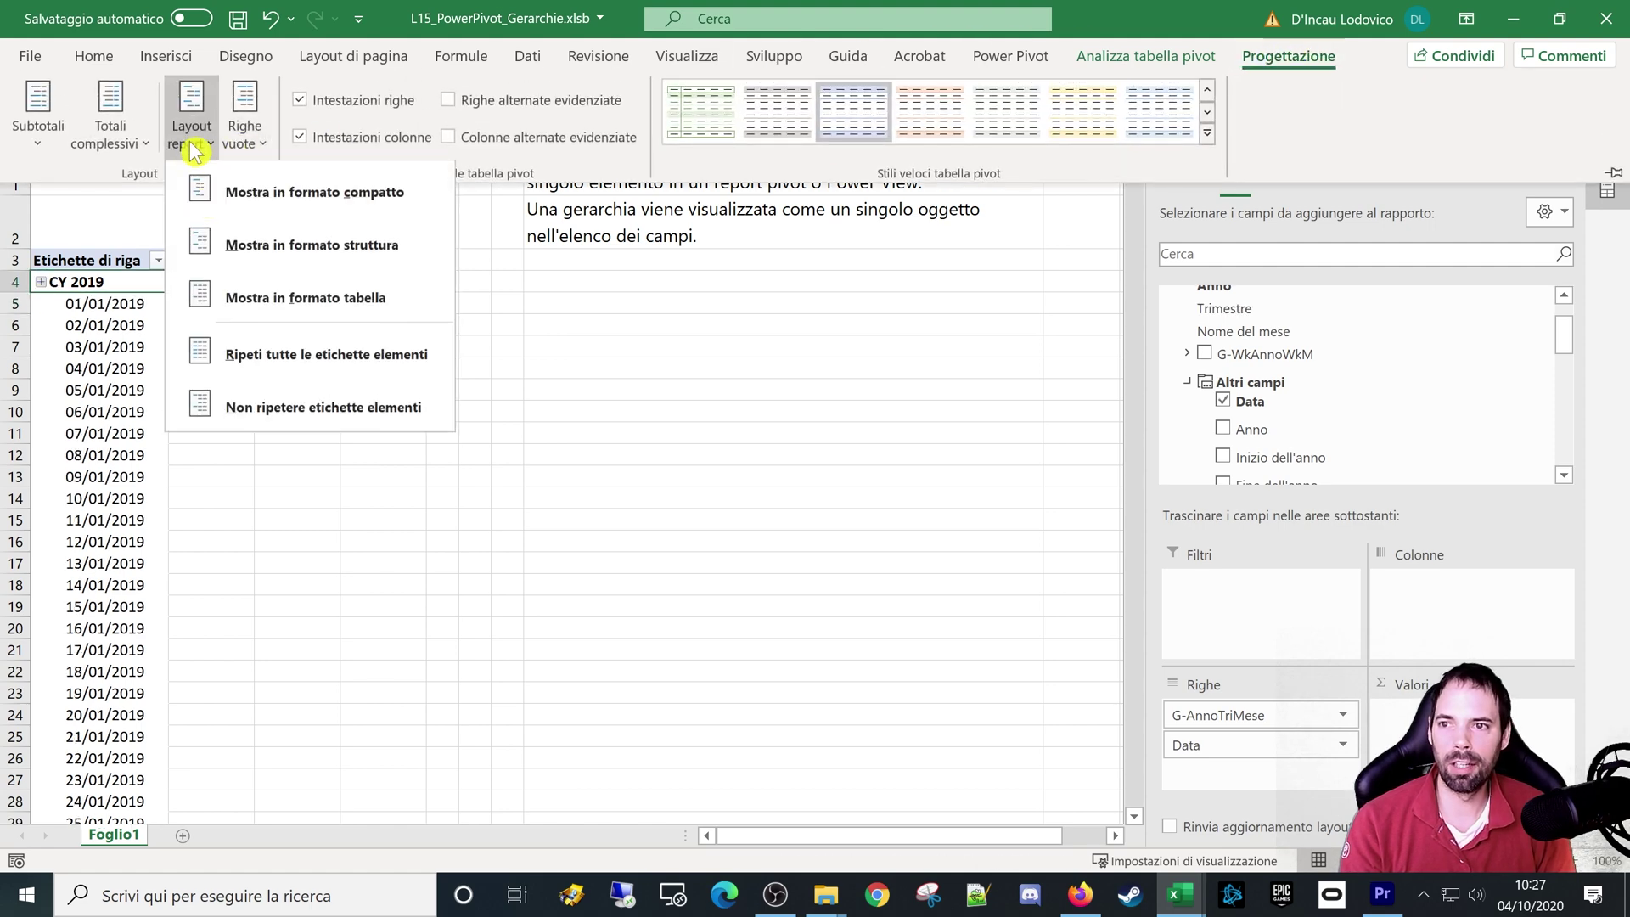
left_click(238, 254)
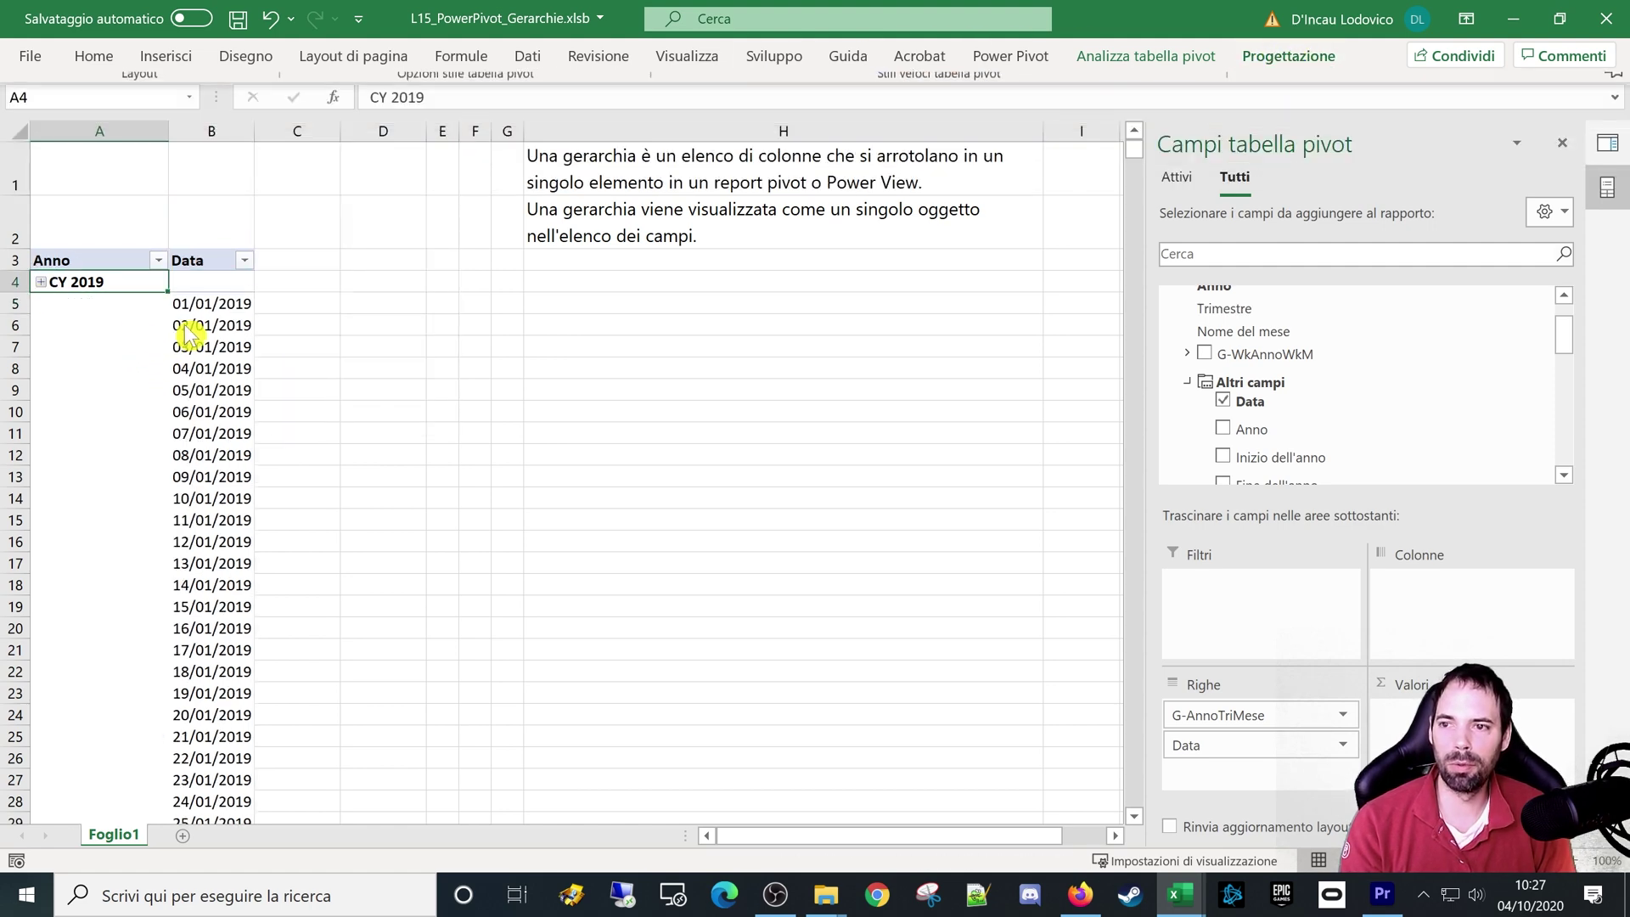
left_click(41, 282)
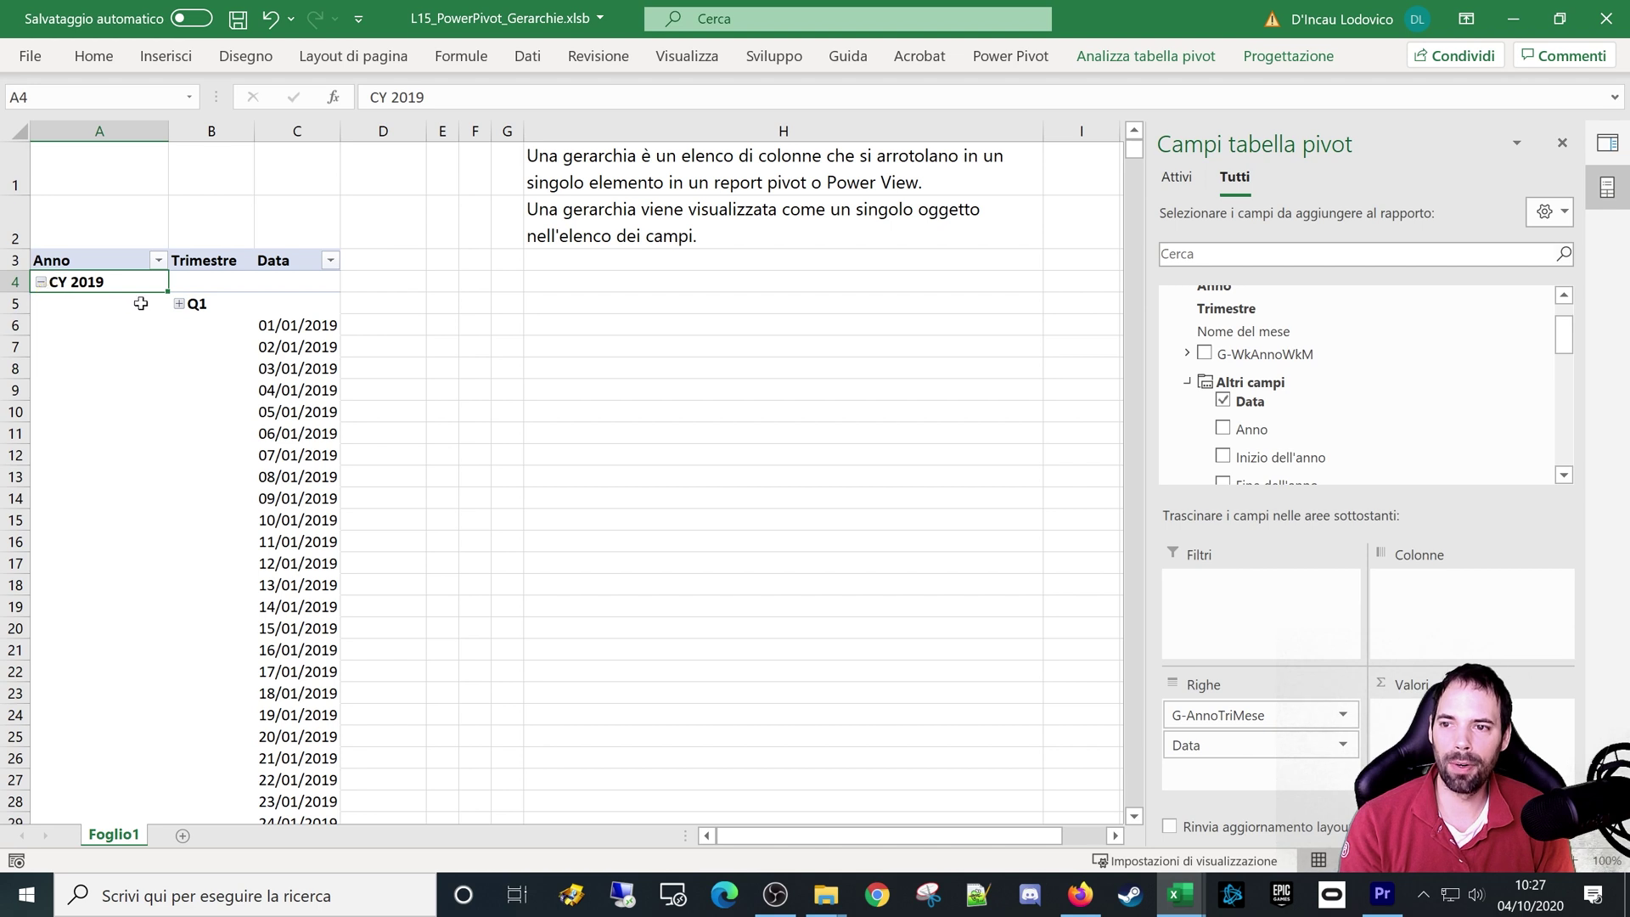
left_click(181, 307)
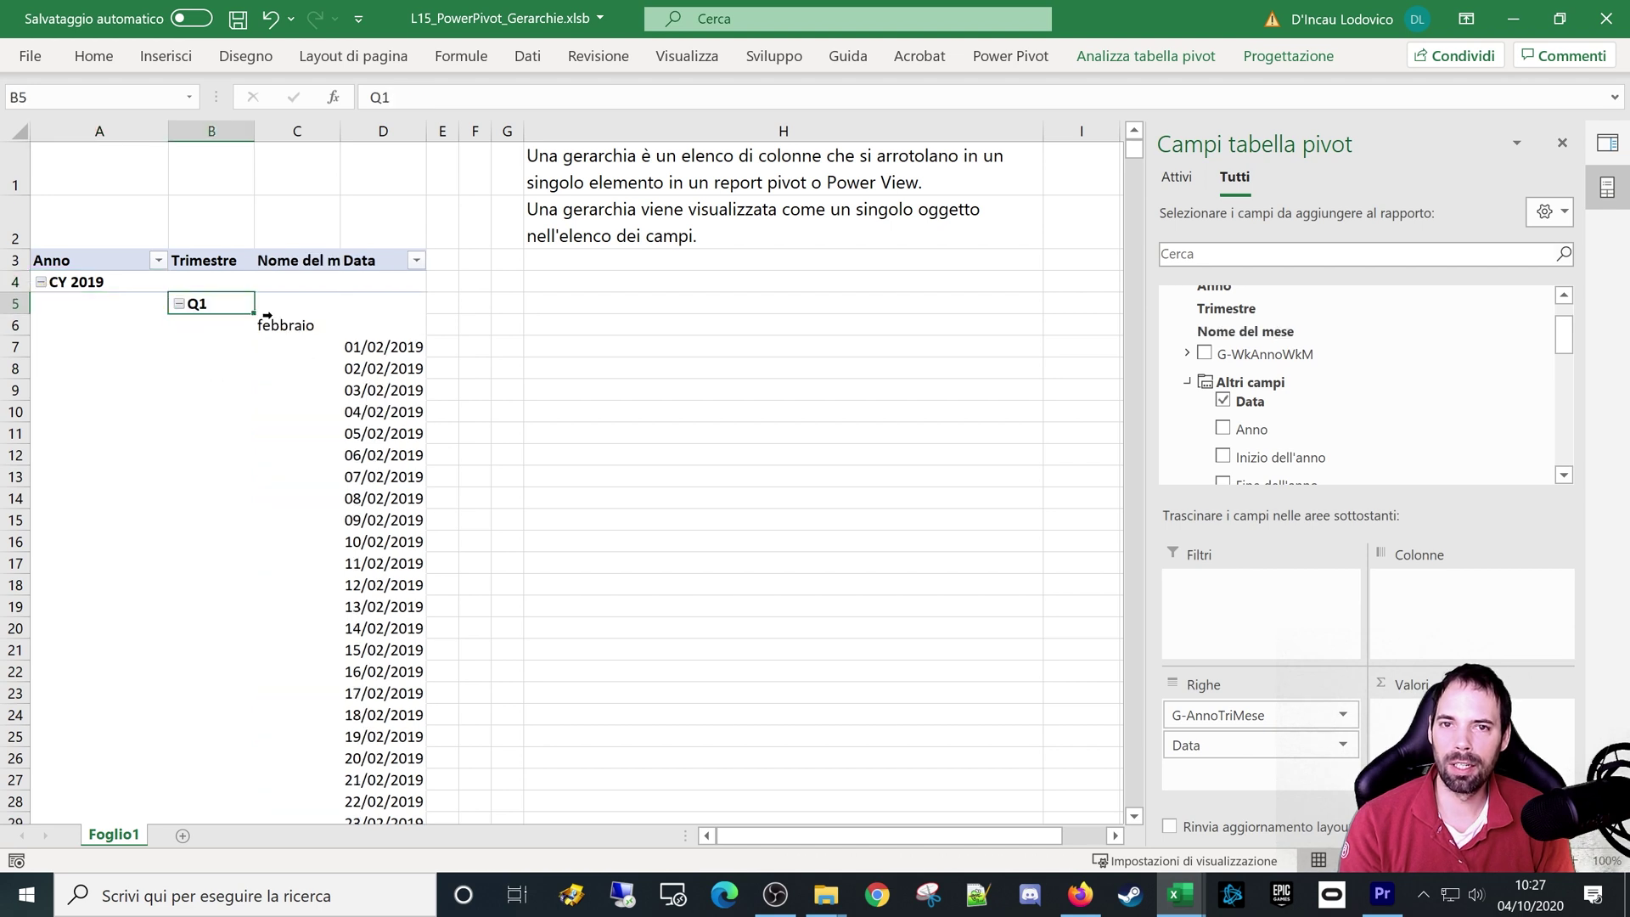
Step: Switch the pivot to tabular form with CY 2019, Q1 and febbraio on one row
left_click(1288, 55)
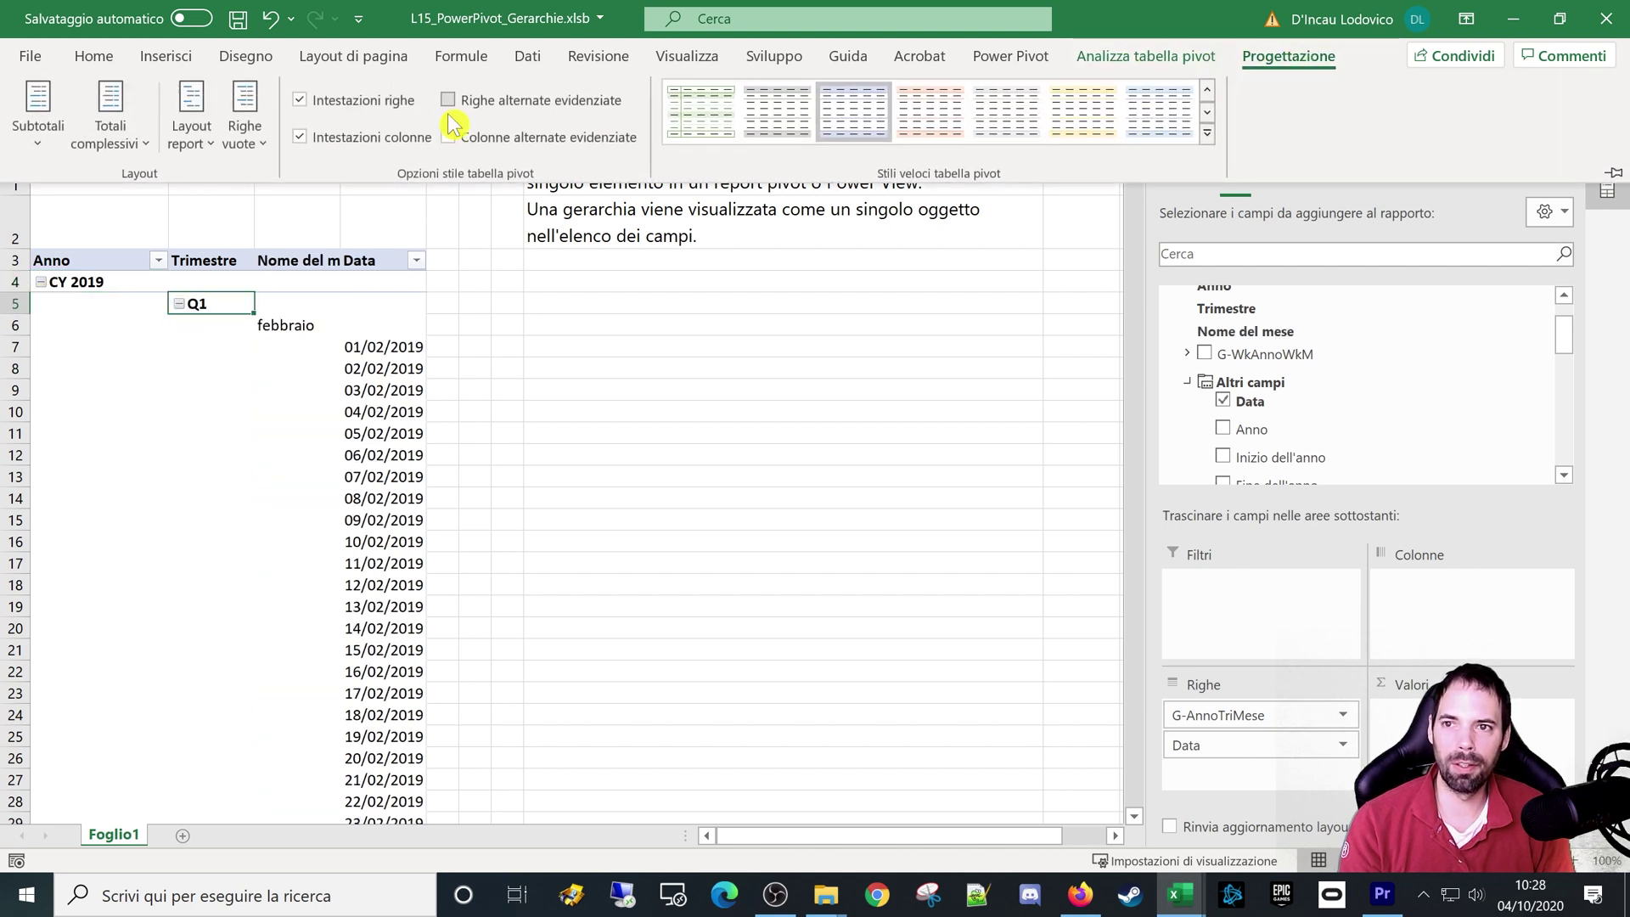
left_click(193, 146)
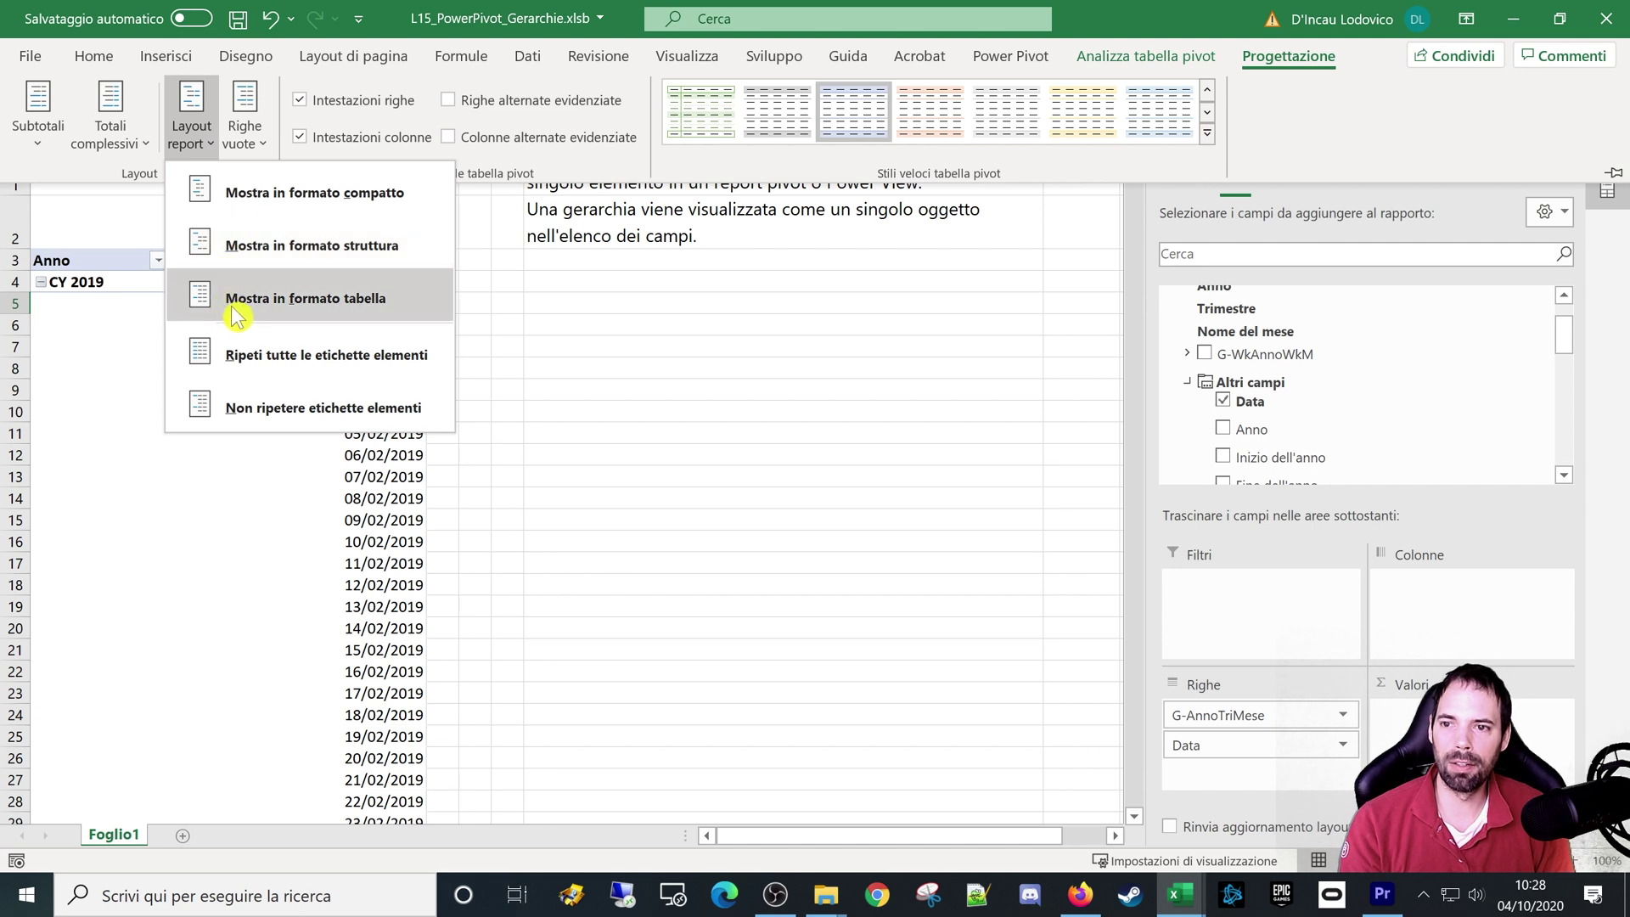
left_click(286, 318)
left_click(143, 289)
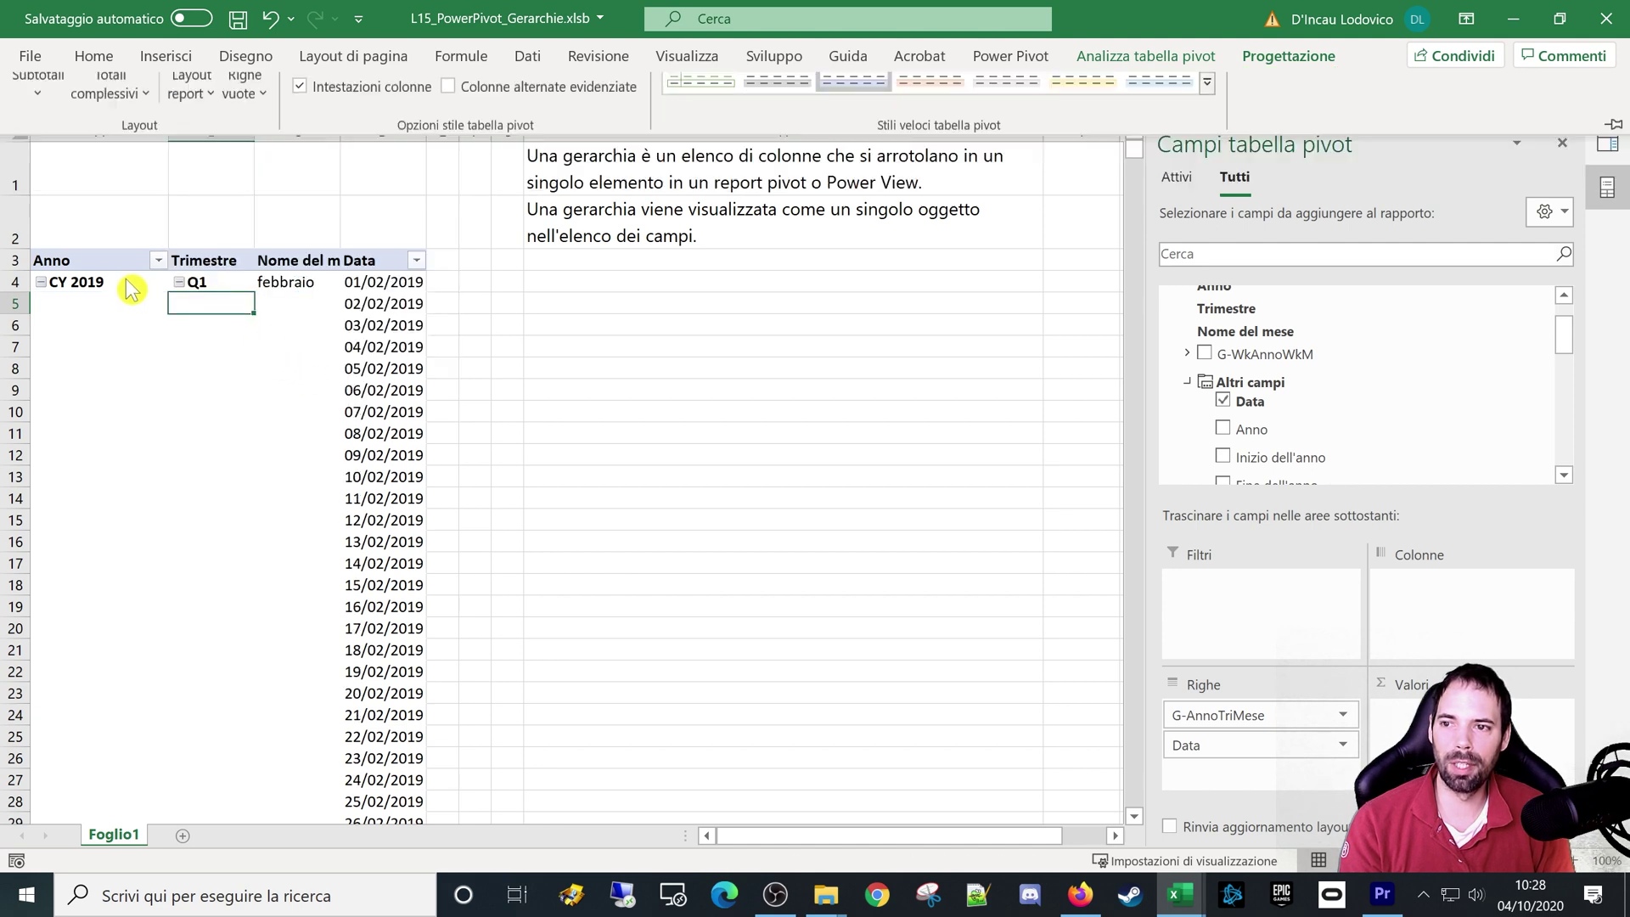
left_click_drag(94, 284, 384, 285)
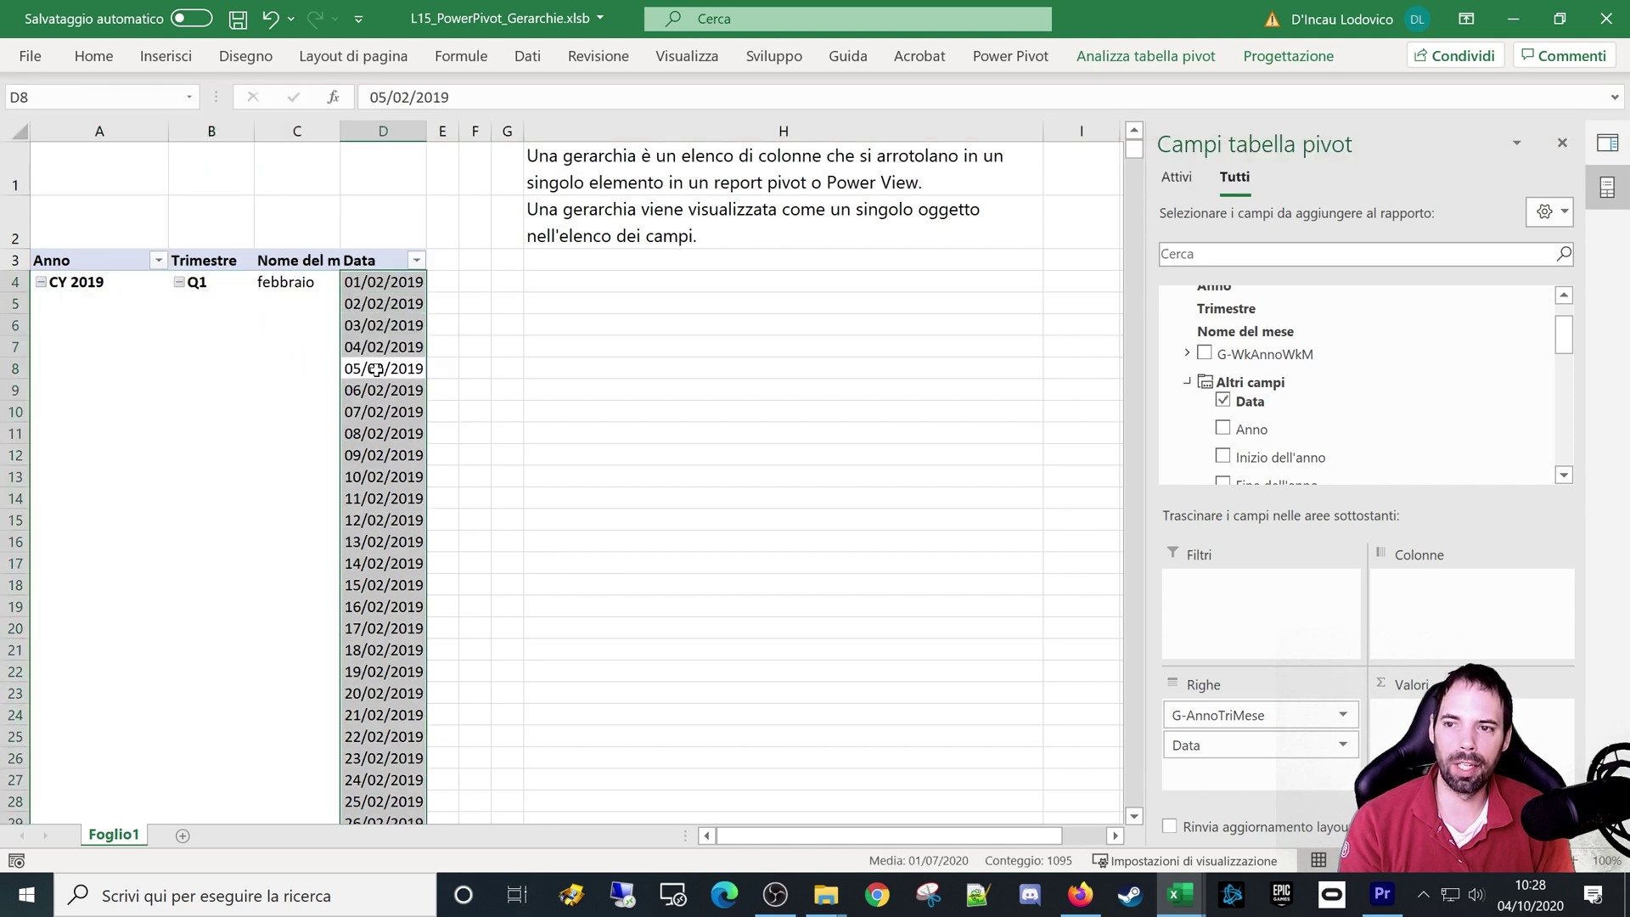
left_click(76, 316)
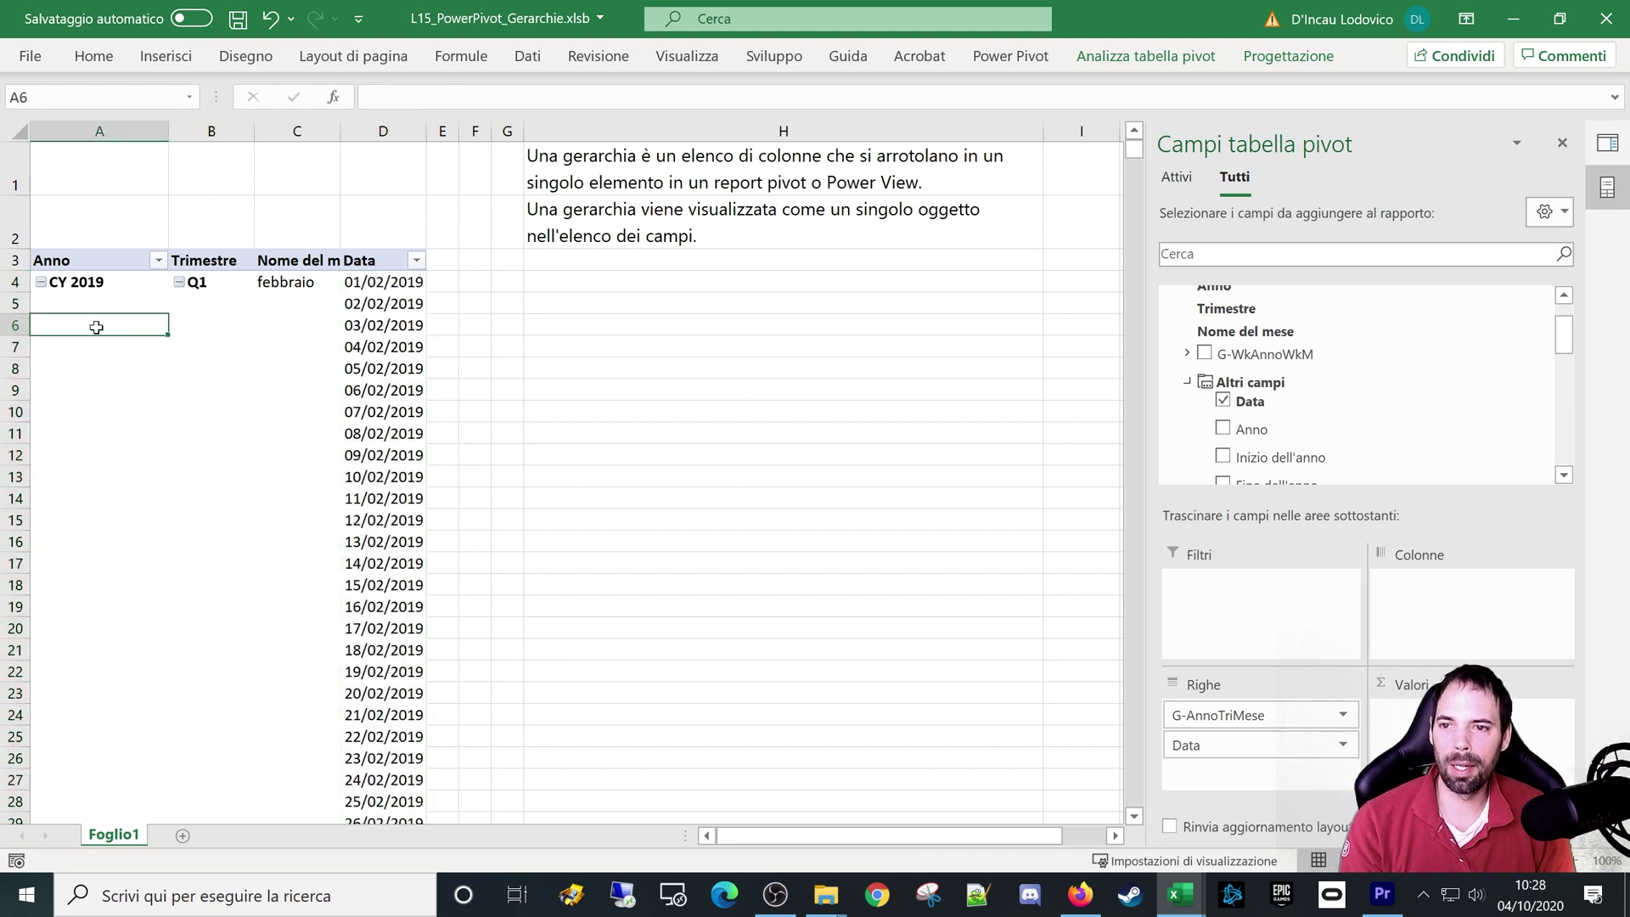
Step: In the Anno filter menu, switch the filtered level among Trimestre, Anno and Nome del mese
left_click(286, 282)
left_click(159, 260)
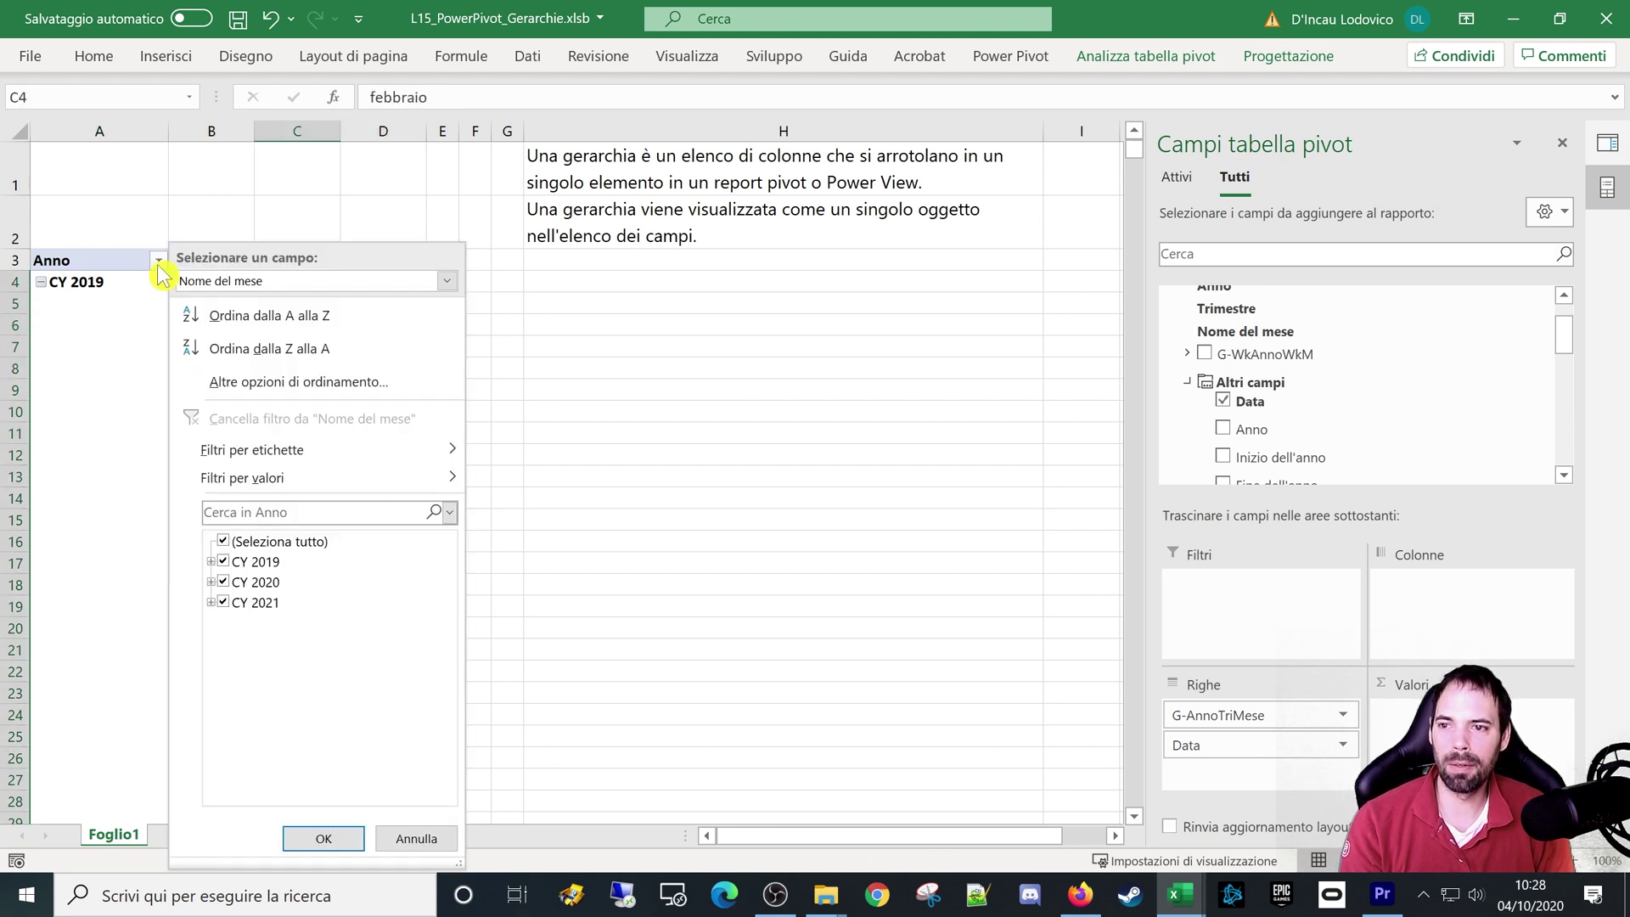
left_click(439, 281)
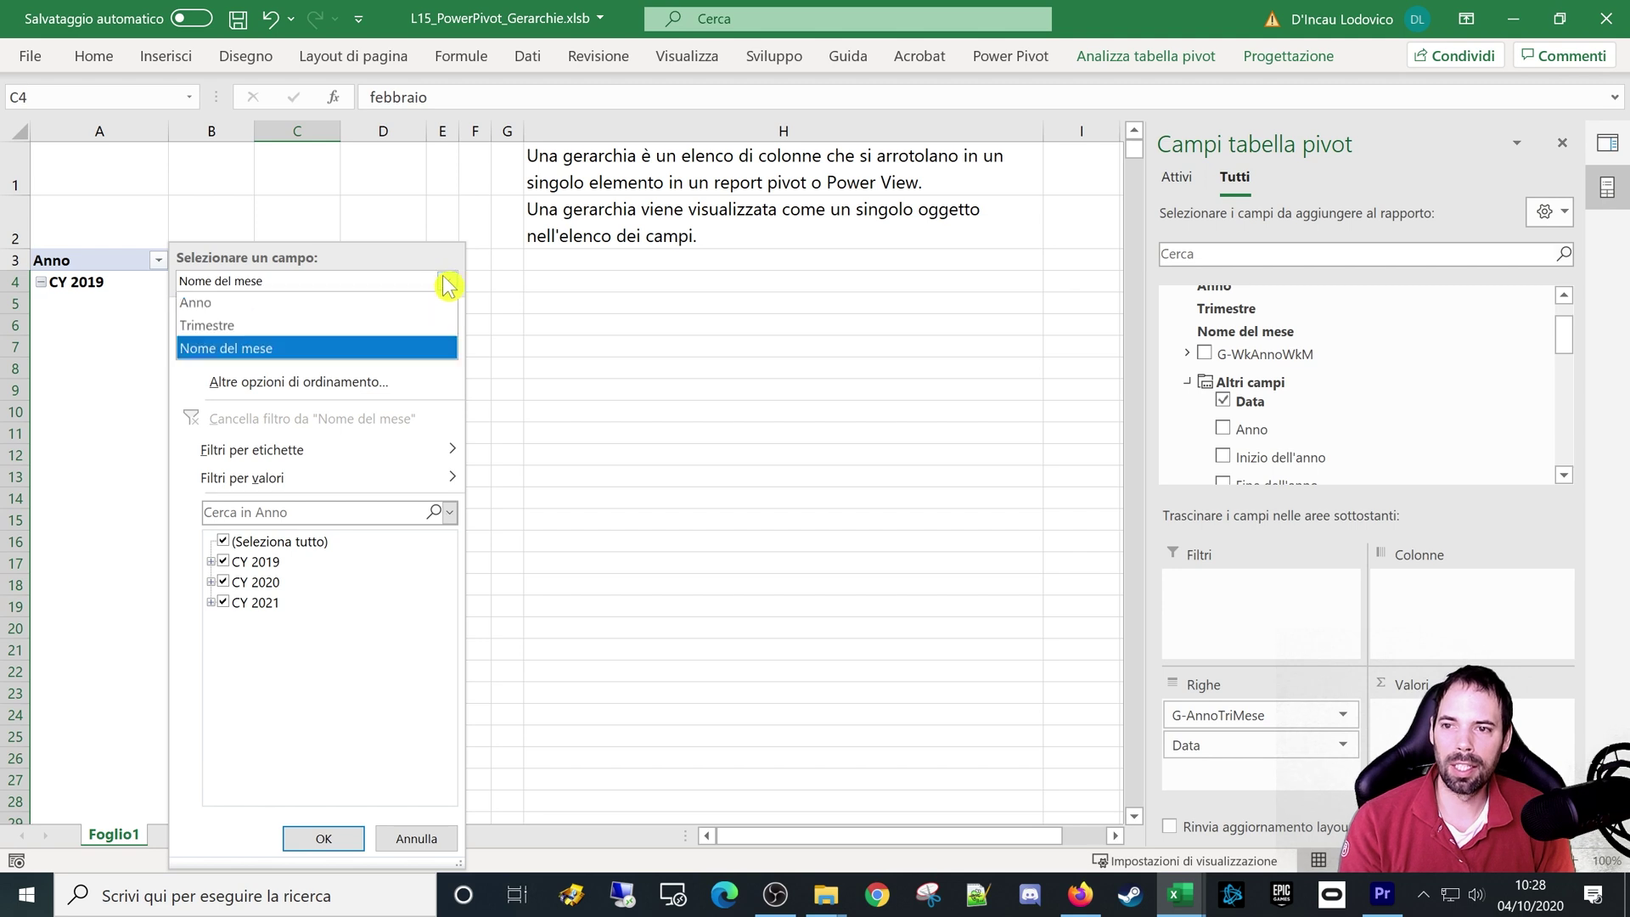
left_click(424, 327)
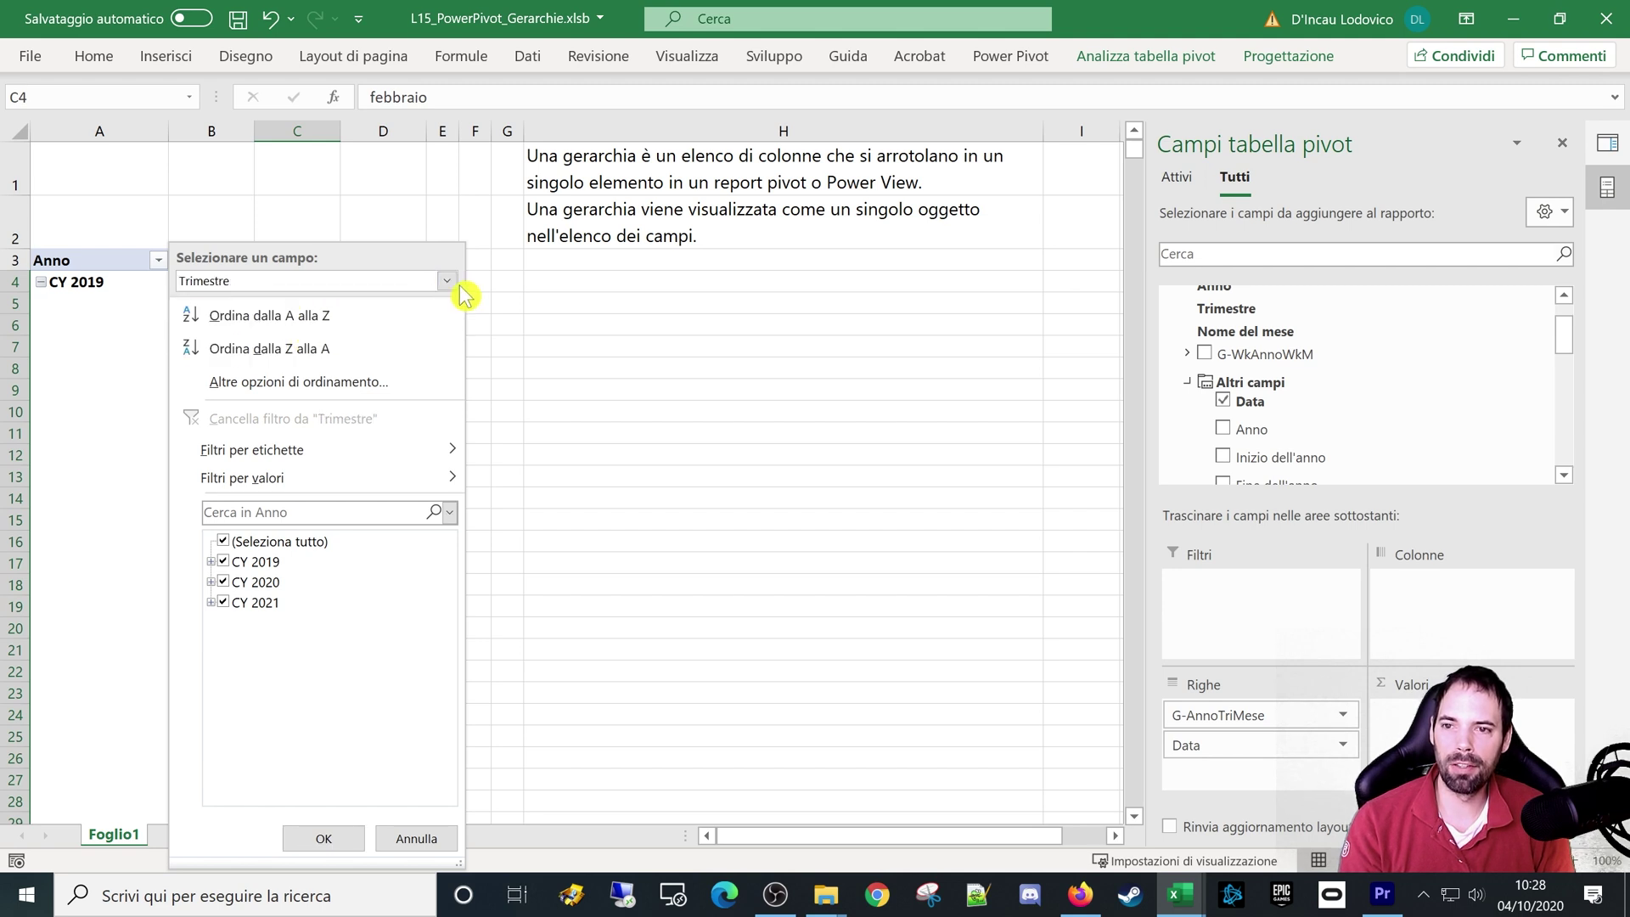
left_click(447, 281)
left_click(338, 305)
left_click(447, 280)
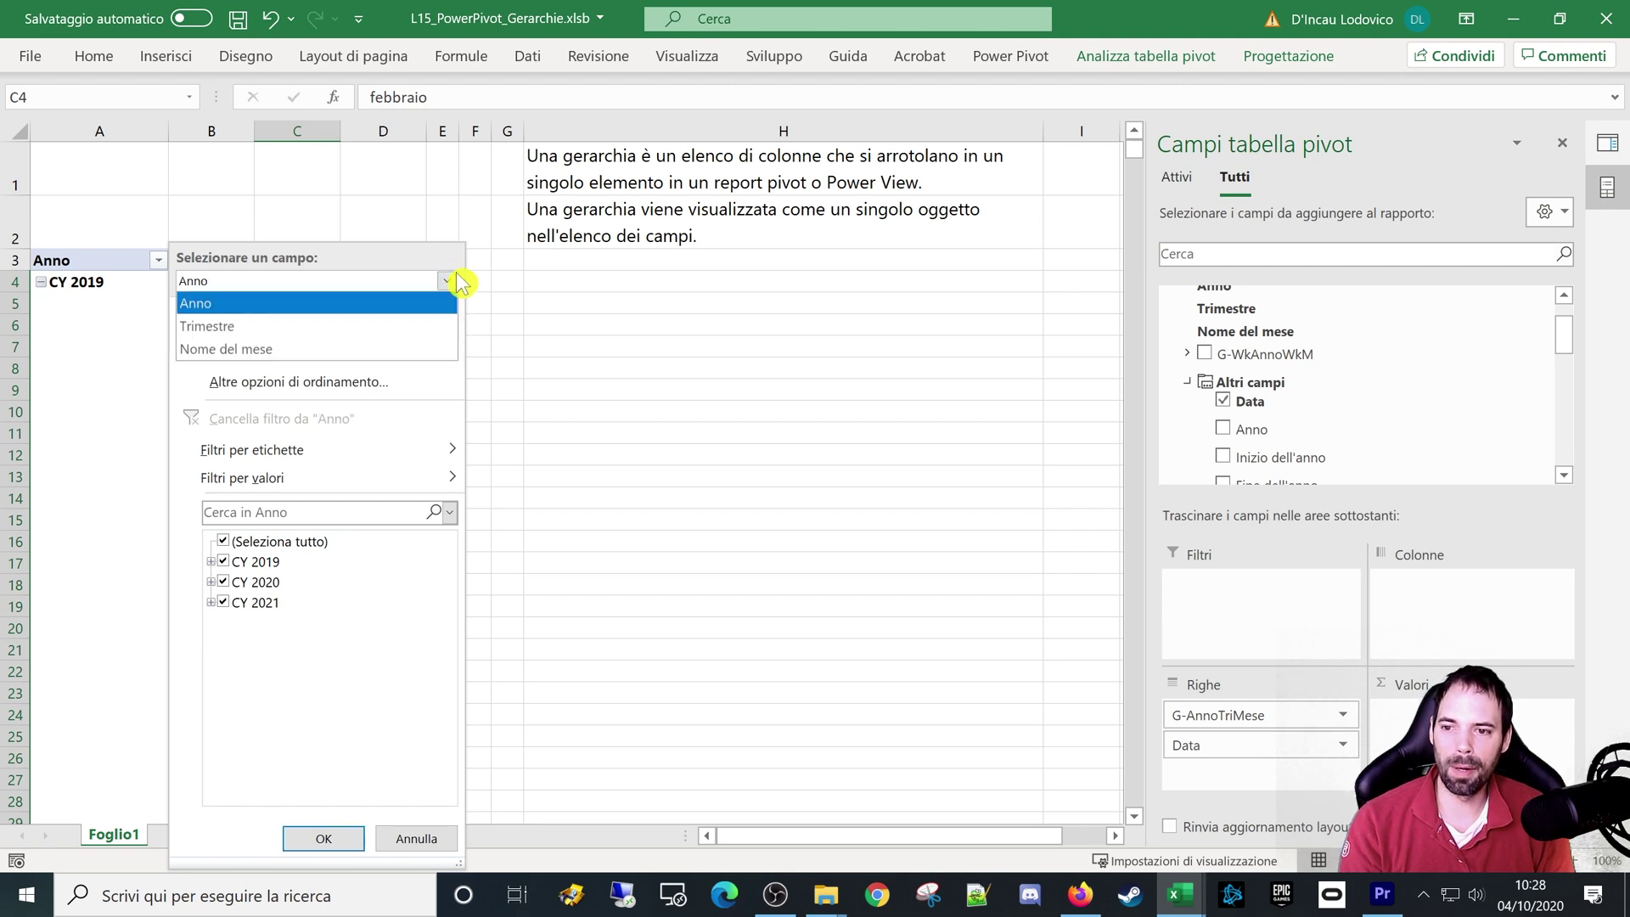
left_click(259, 353)
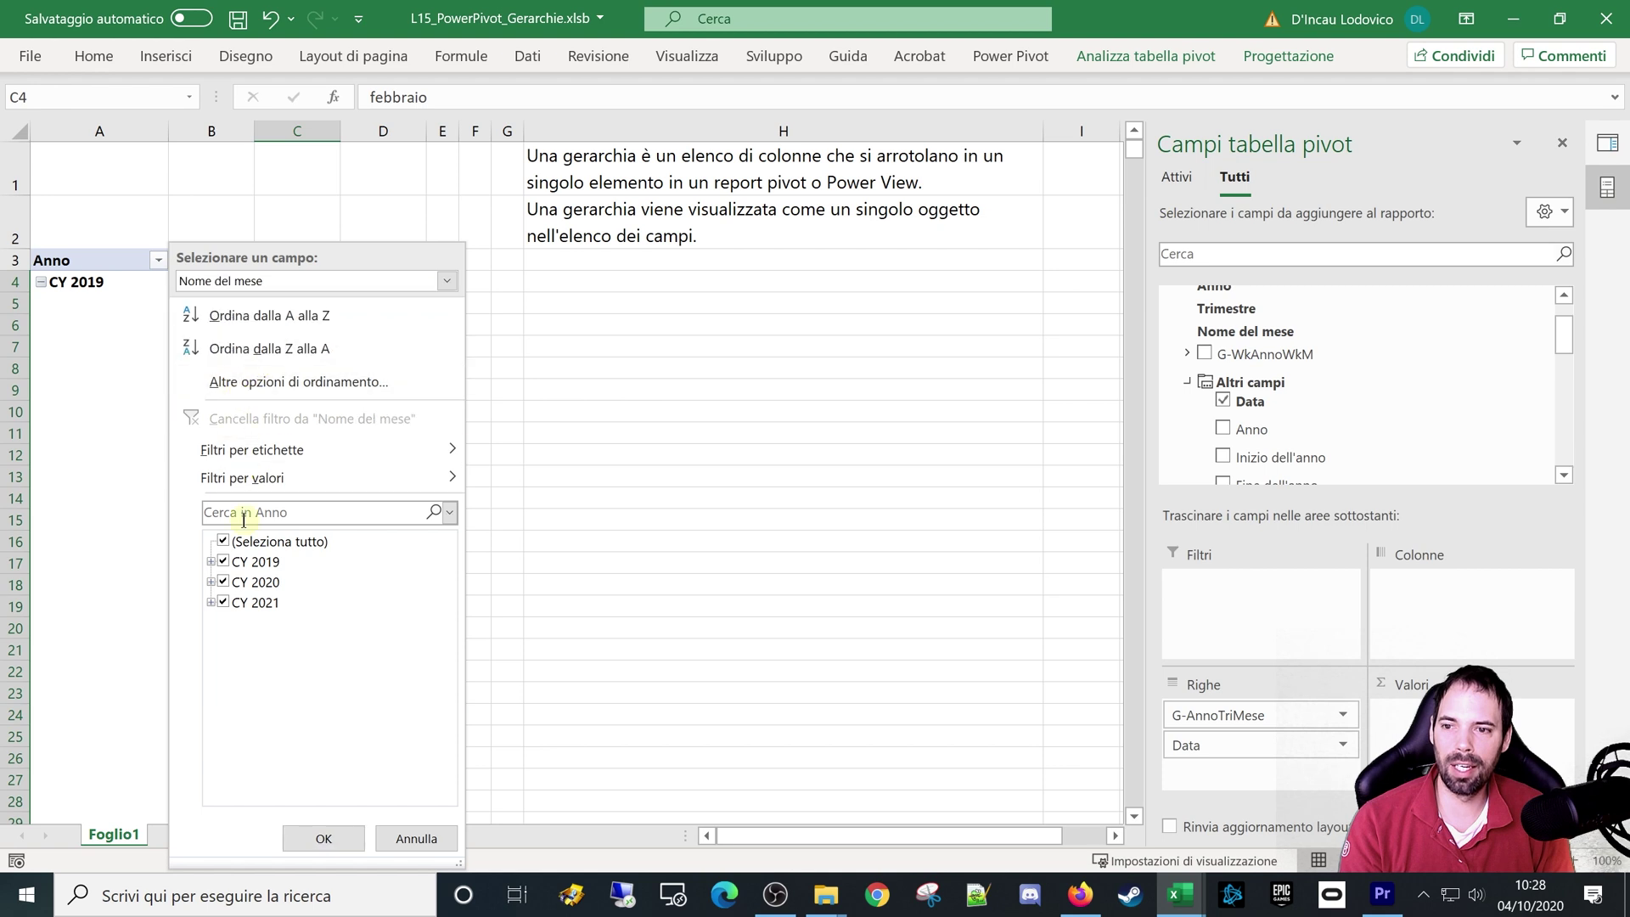
Step: Expand and collapse CY 2019 and CY 2020 in the filter list, then close without changes
left_click(210, 562)
left_click(210, 663)
left_click(211, 561)
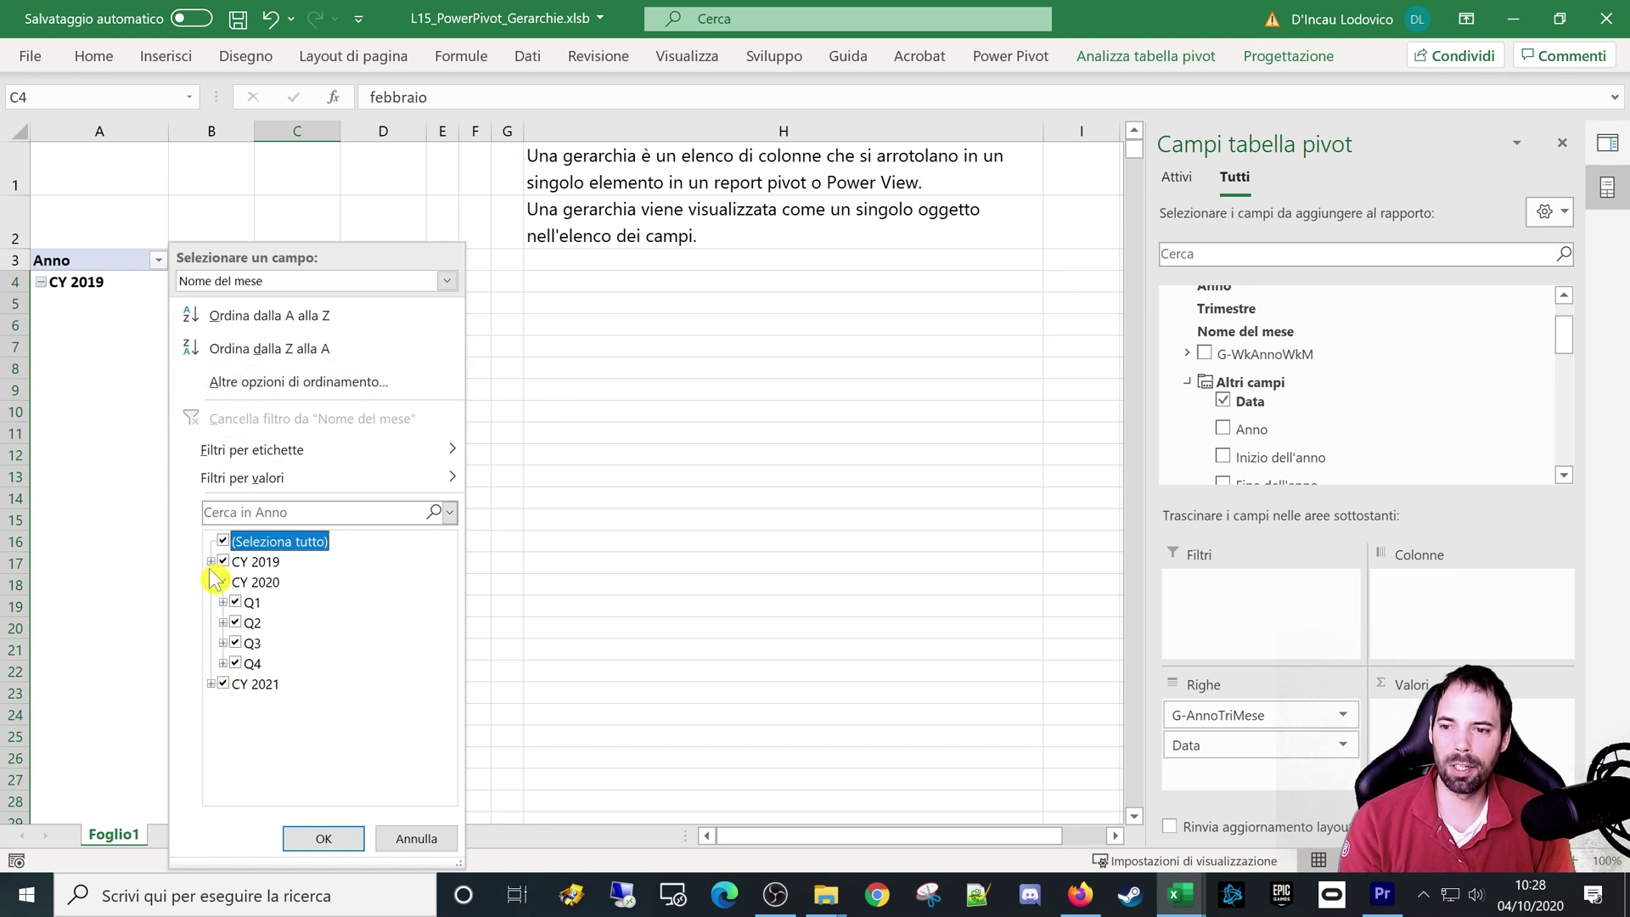
left_click(211, 581)
left_click(279, 508)
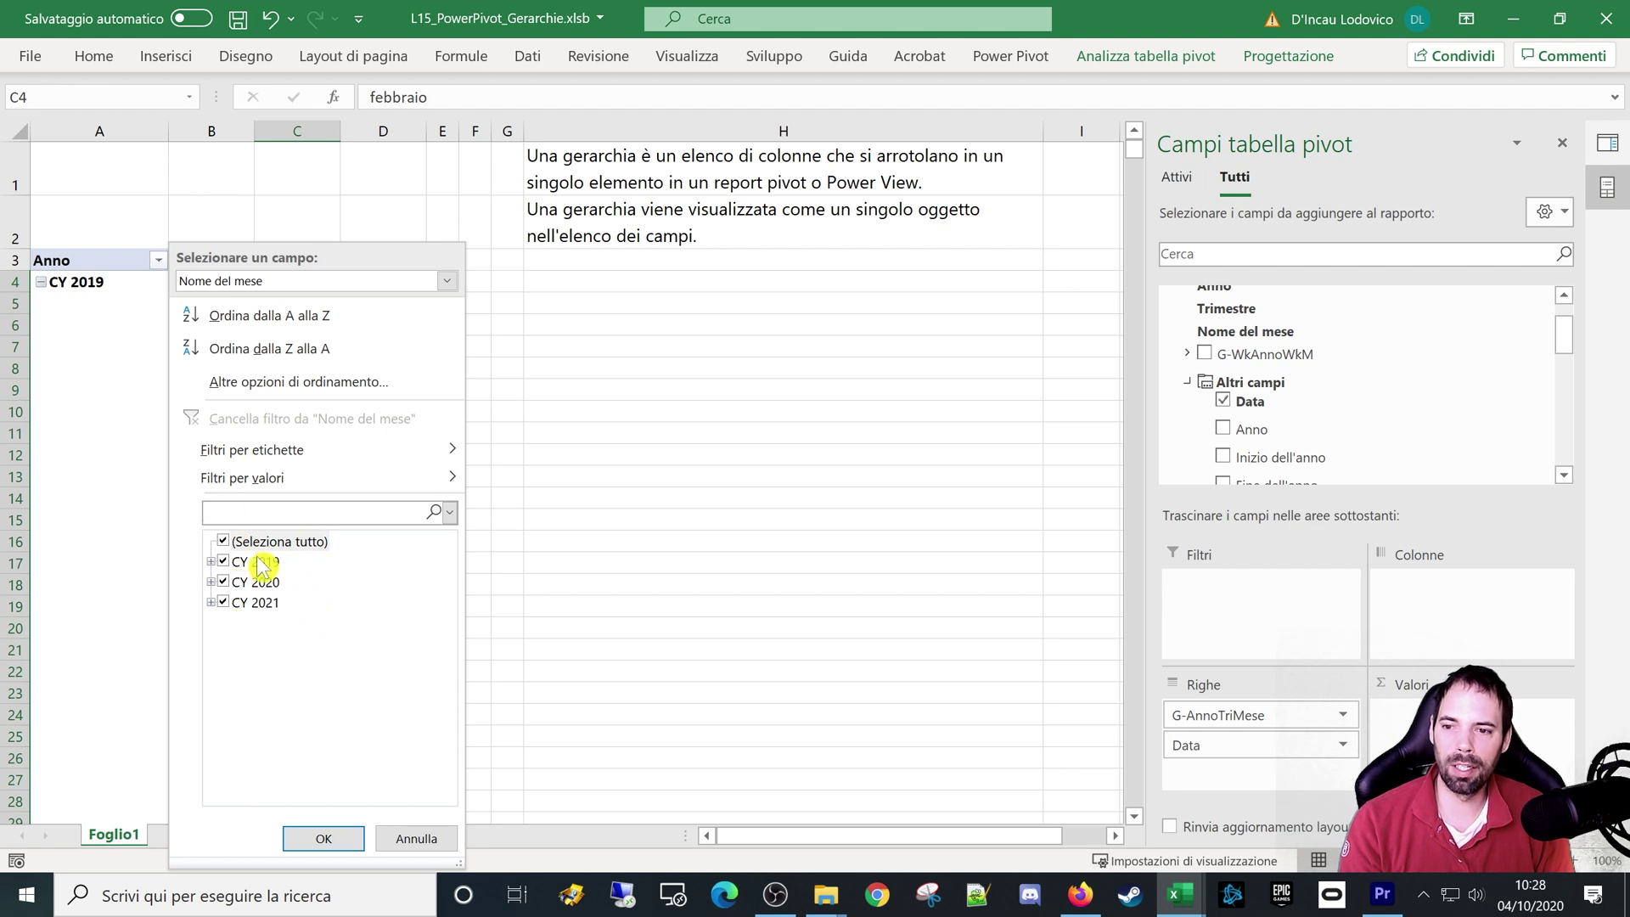
left_click(416, 838)
left_click(157, 412)
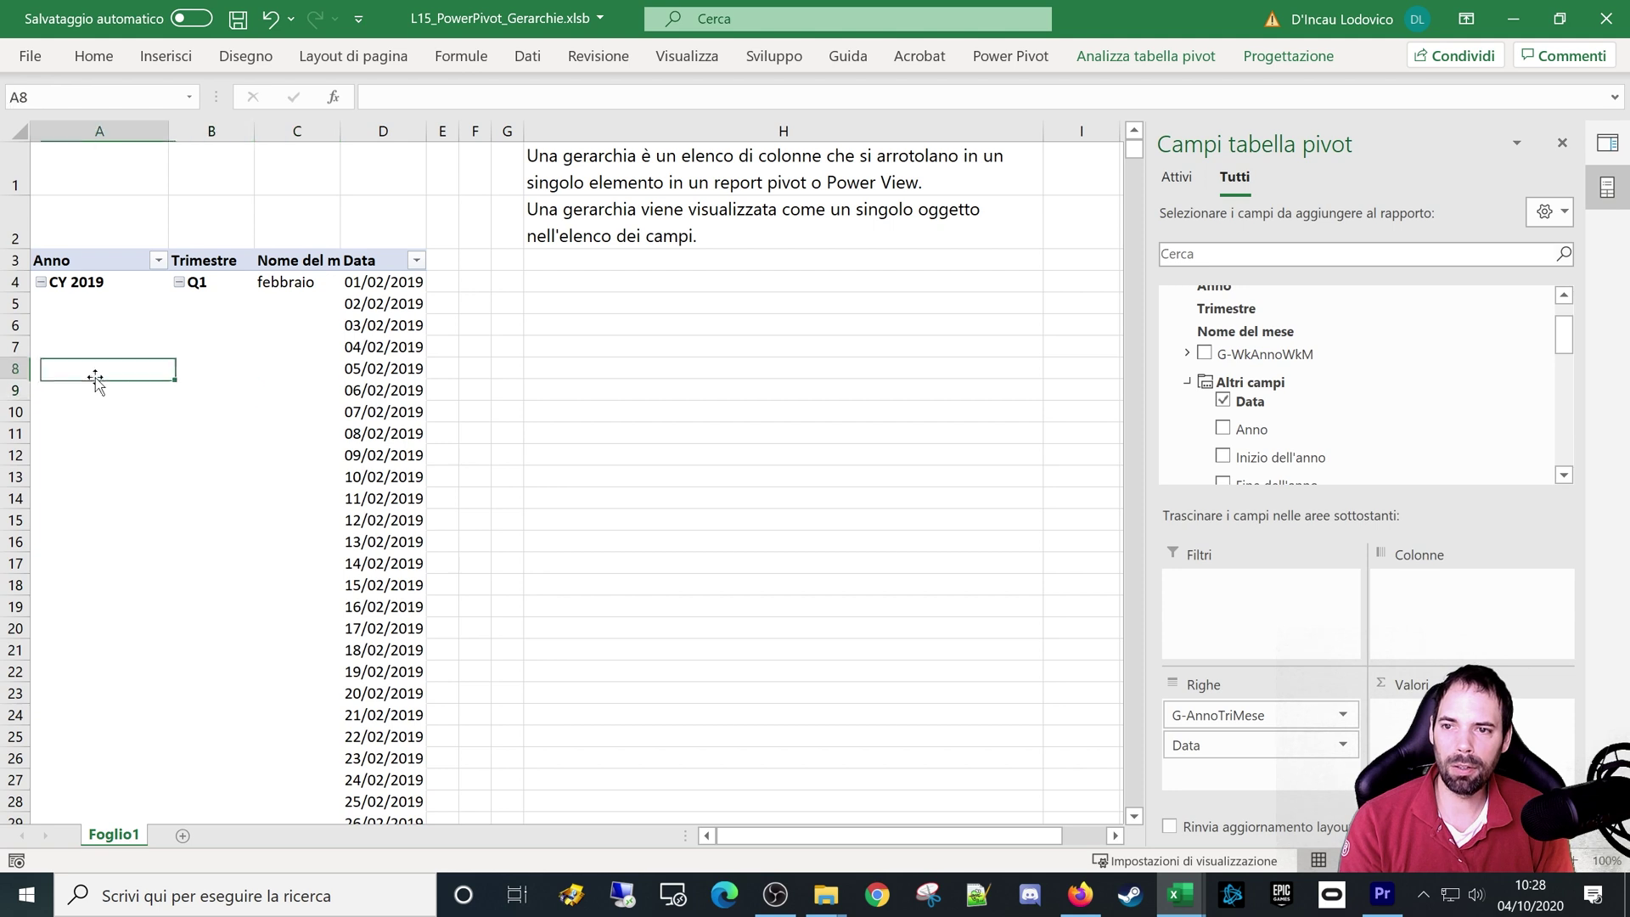
left_click(224, 377)
Step: Remove Data from the pivot rows and move G-AnnoTriMese to the Filtri area
left_click(327, 368)
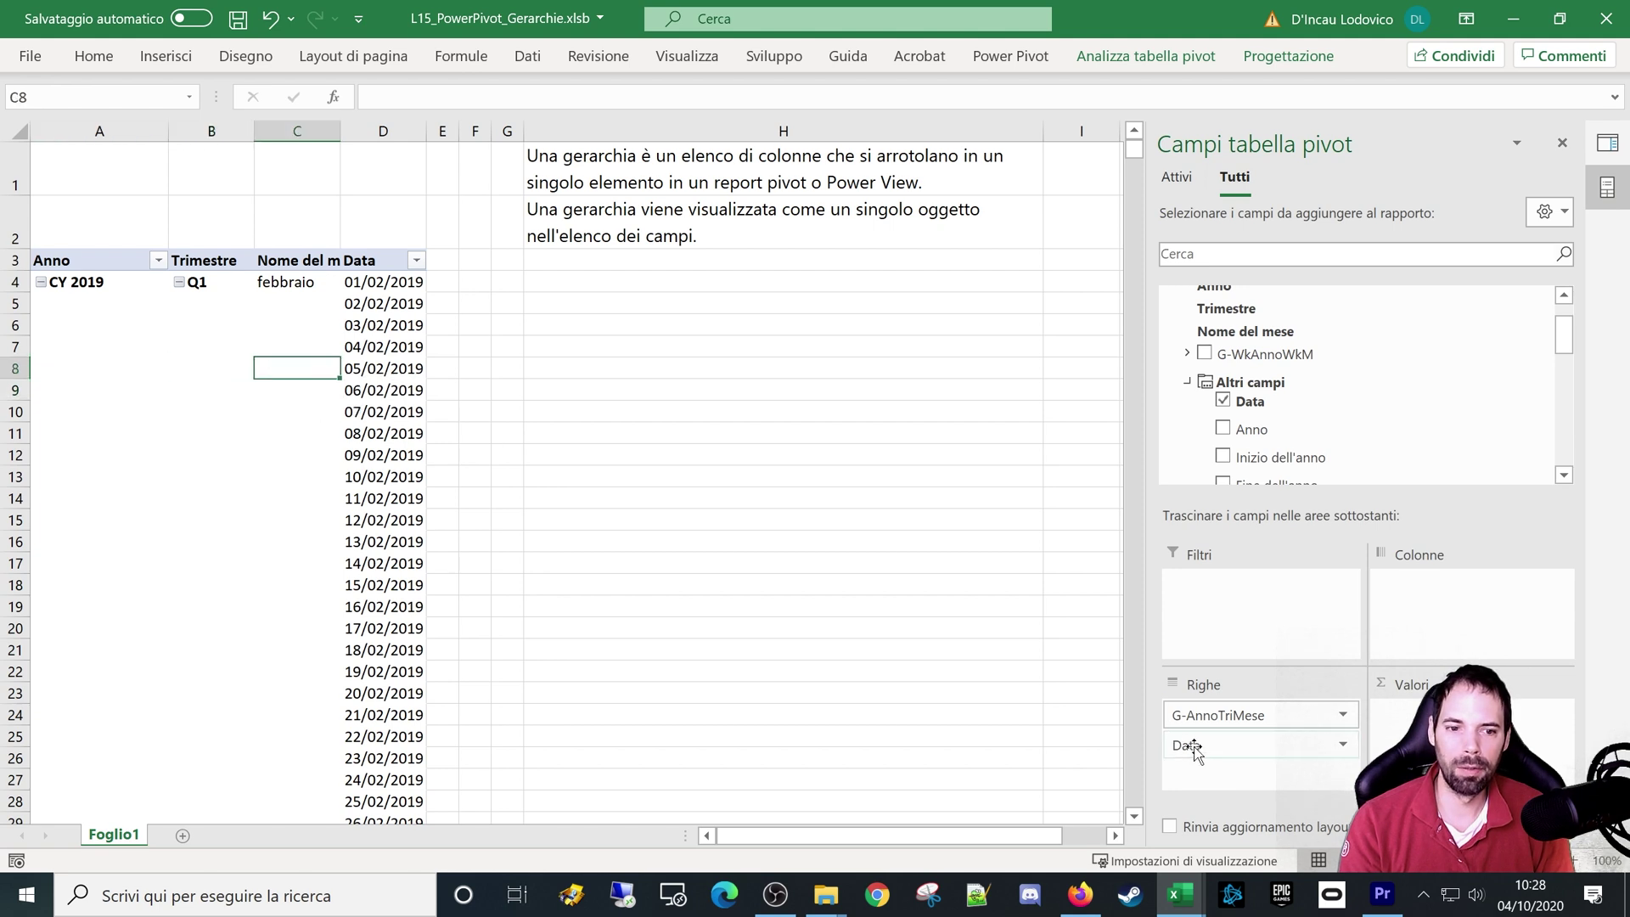
left_click_drag(1188, 744, 1264, 403)
left_click_drag(1219, 718, 1256, 607)
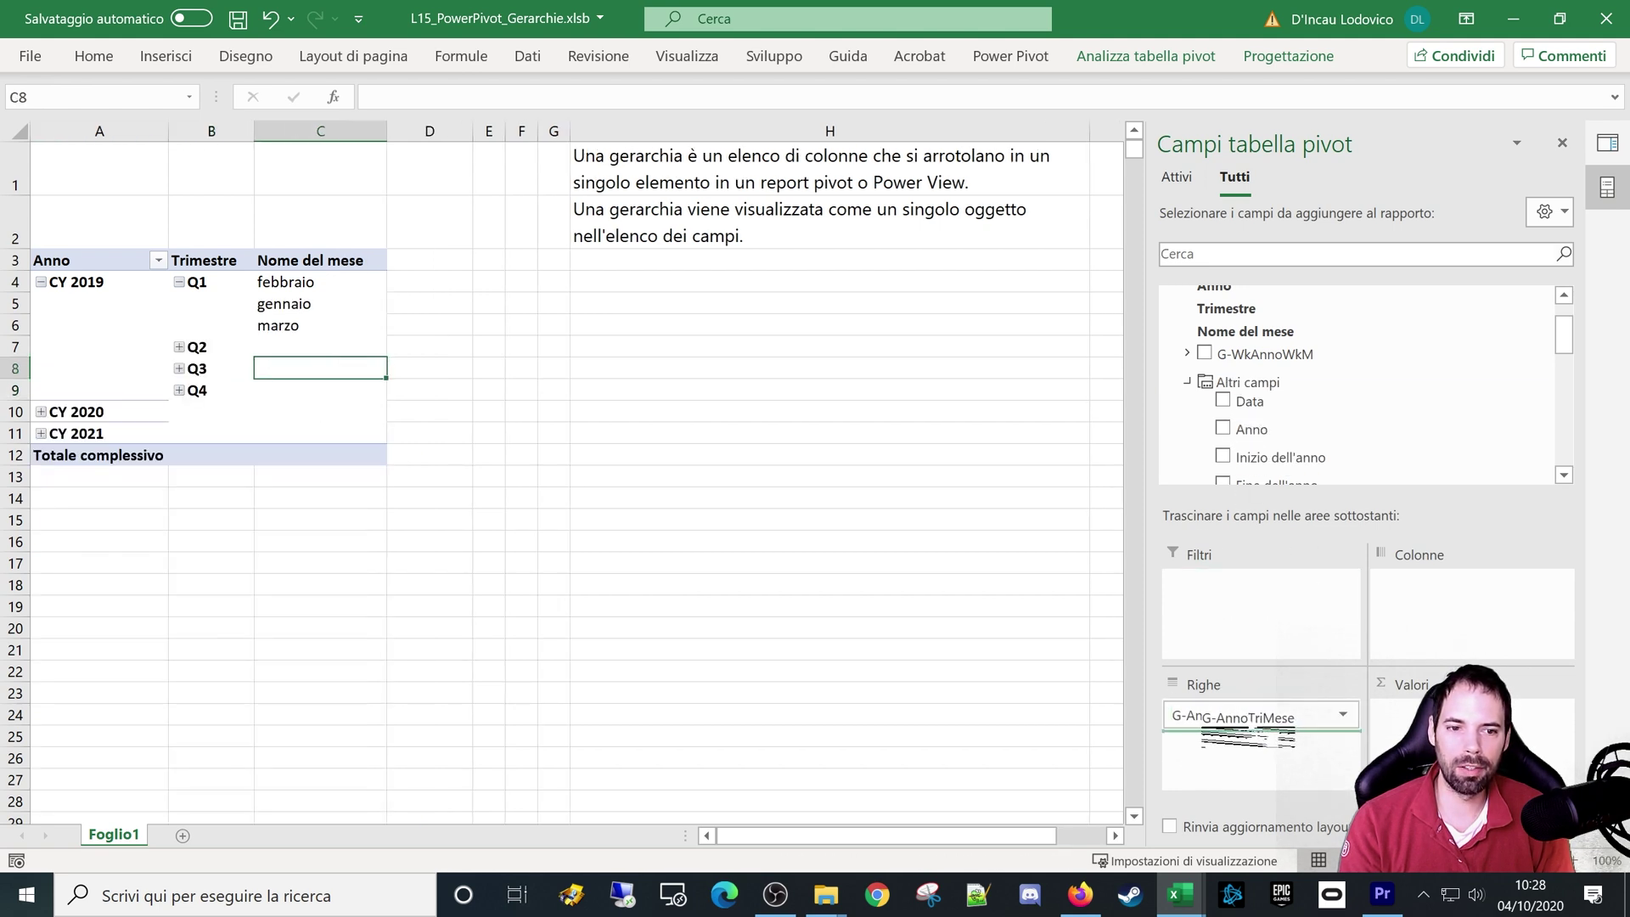
Step: Insert an empty clustered column chart, then delete it with Delete
left_click(386, 298)
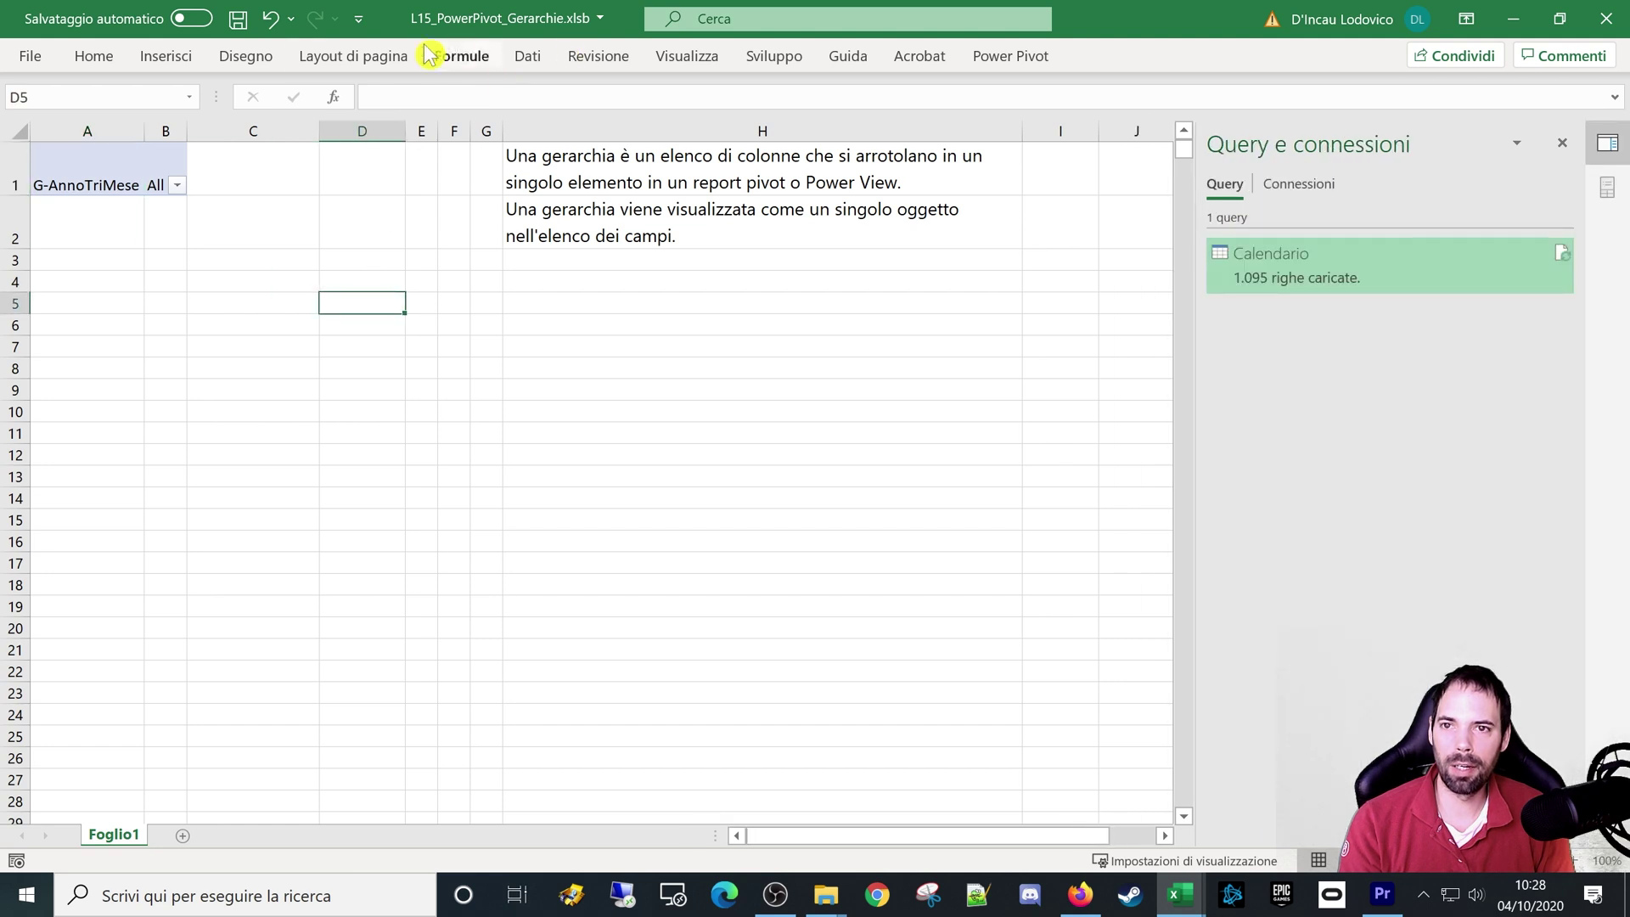
left_click(153, 56)
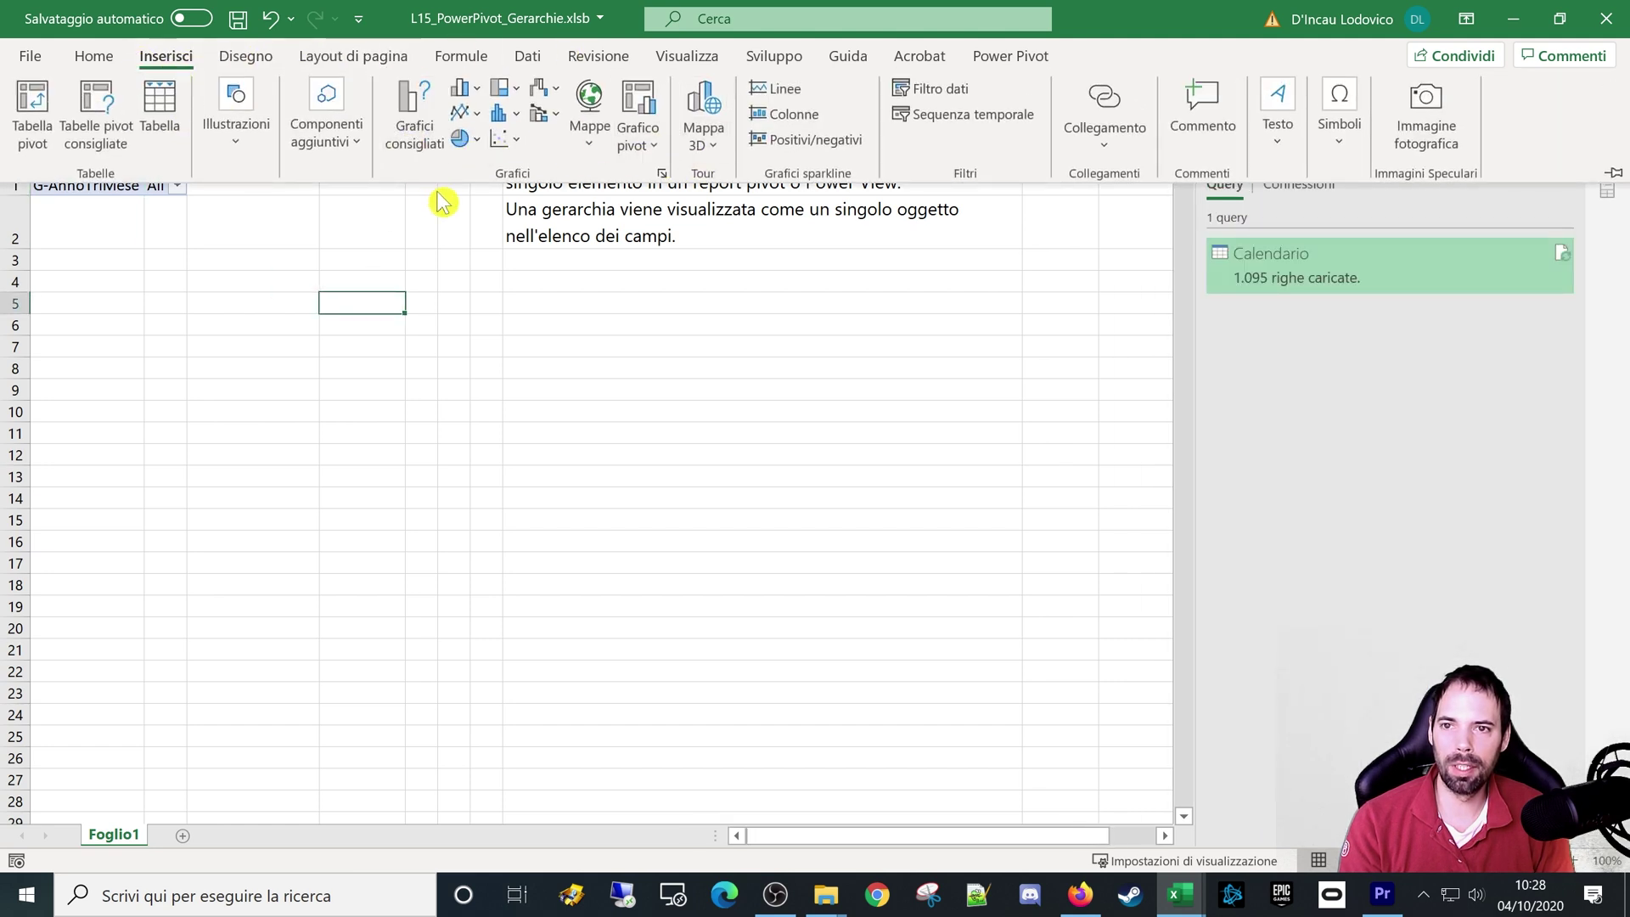
left_click(469, 96)
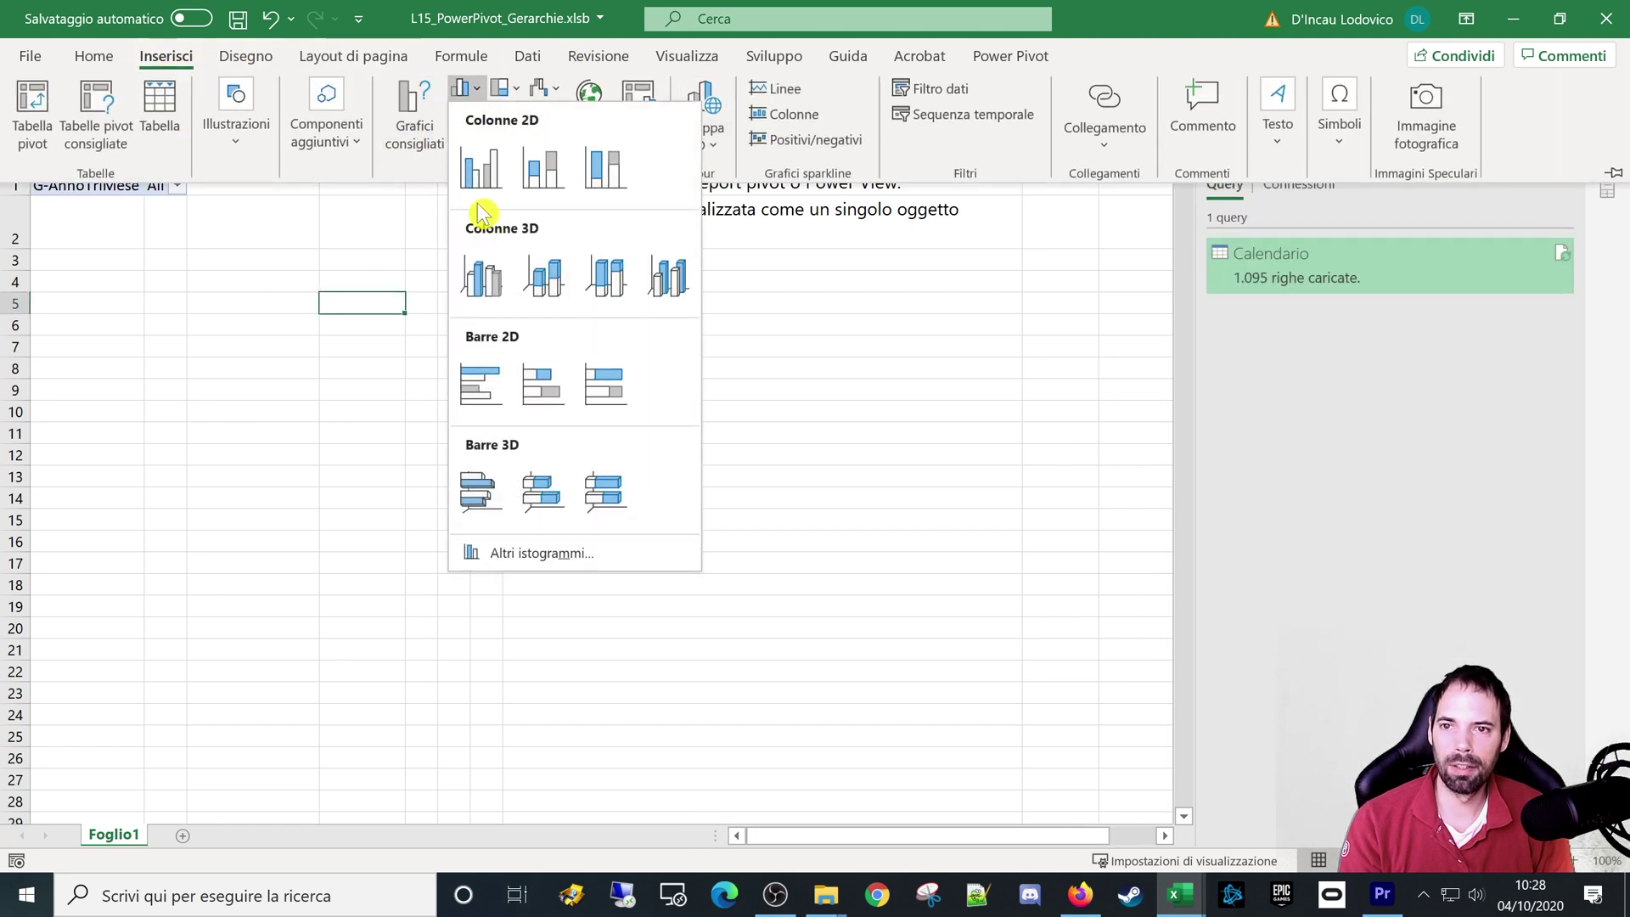
left_click(481, 170)
left_click_drag(617, 401, 546, 339)
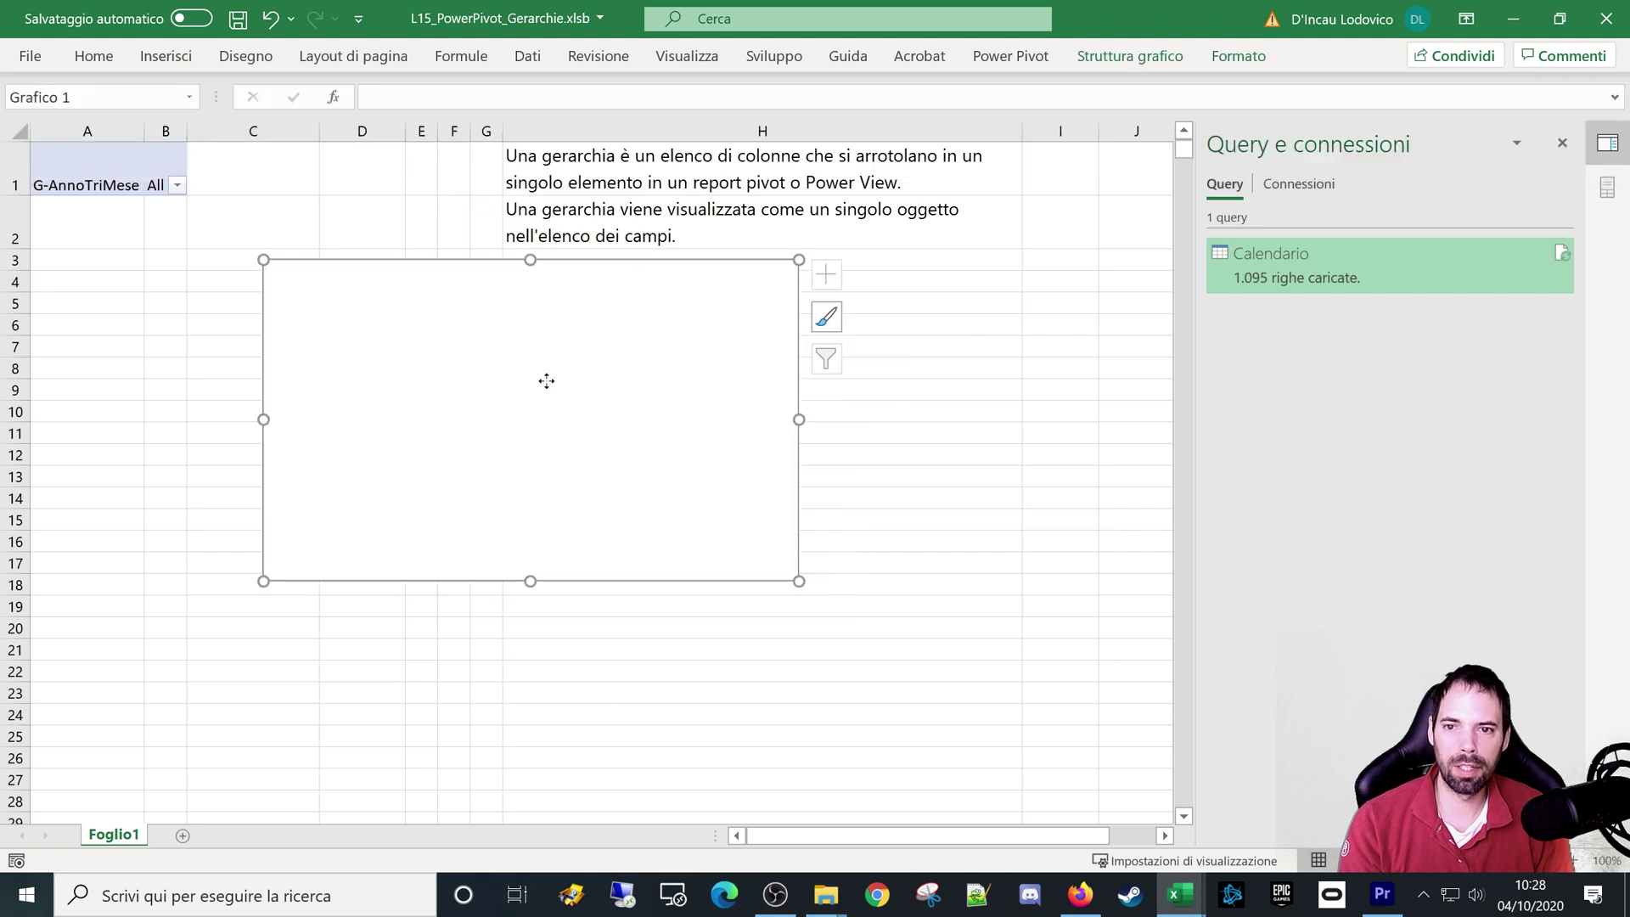
right_click(545, 378)
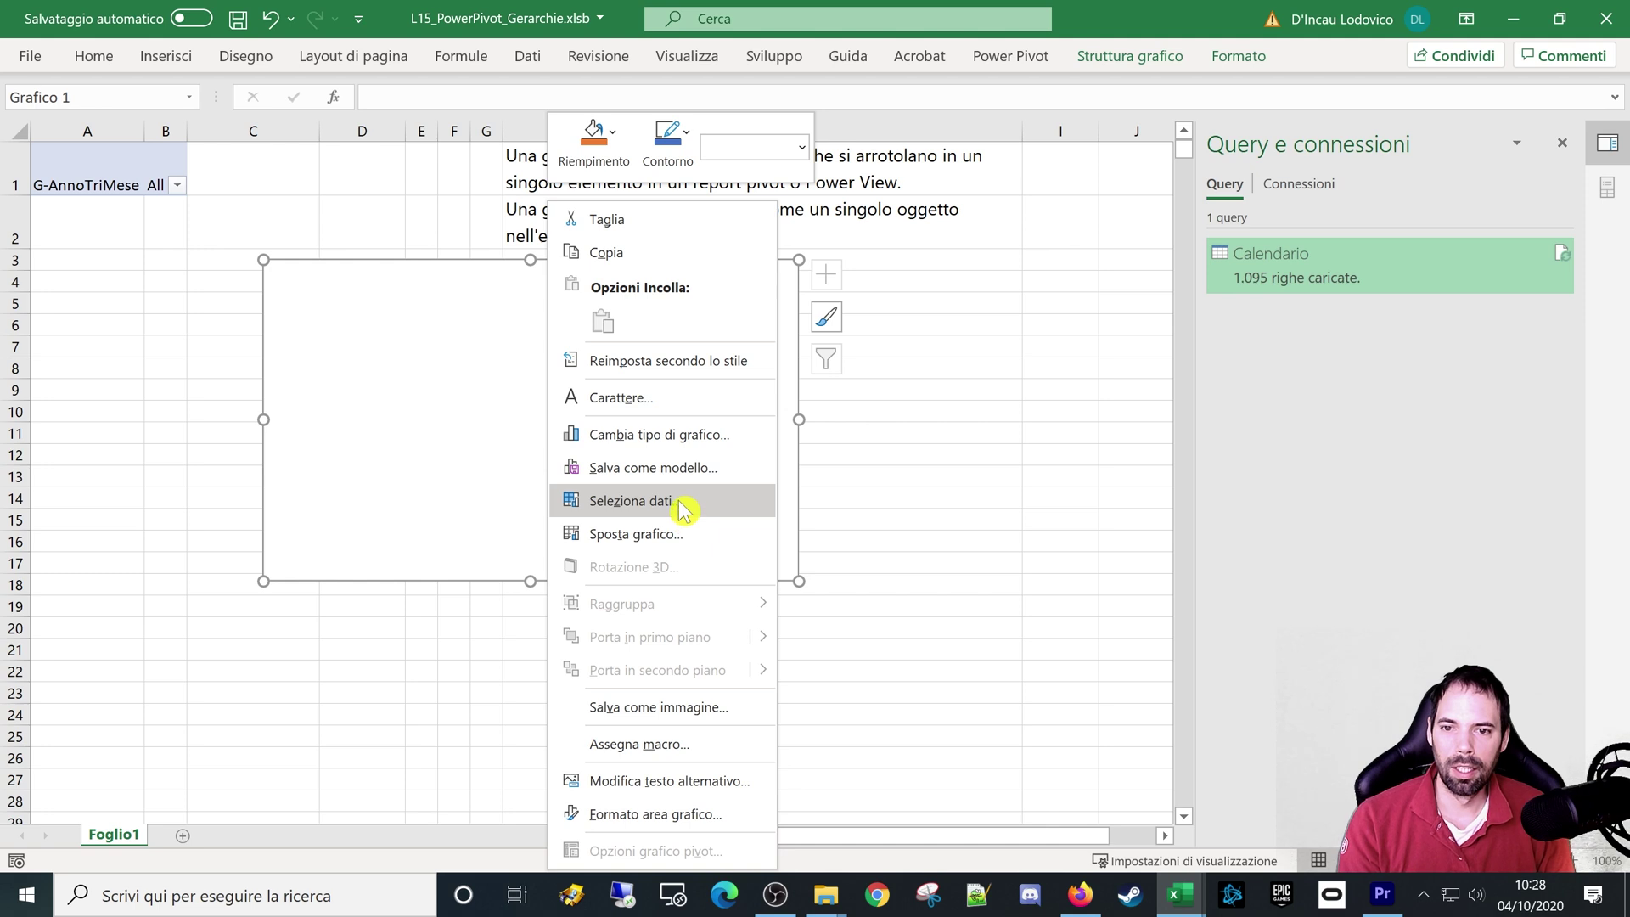
key("Escape")
key("Delete")
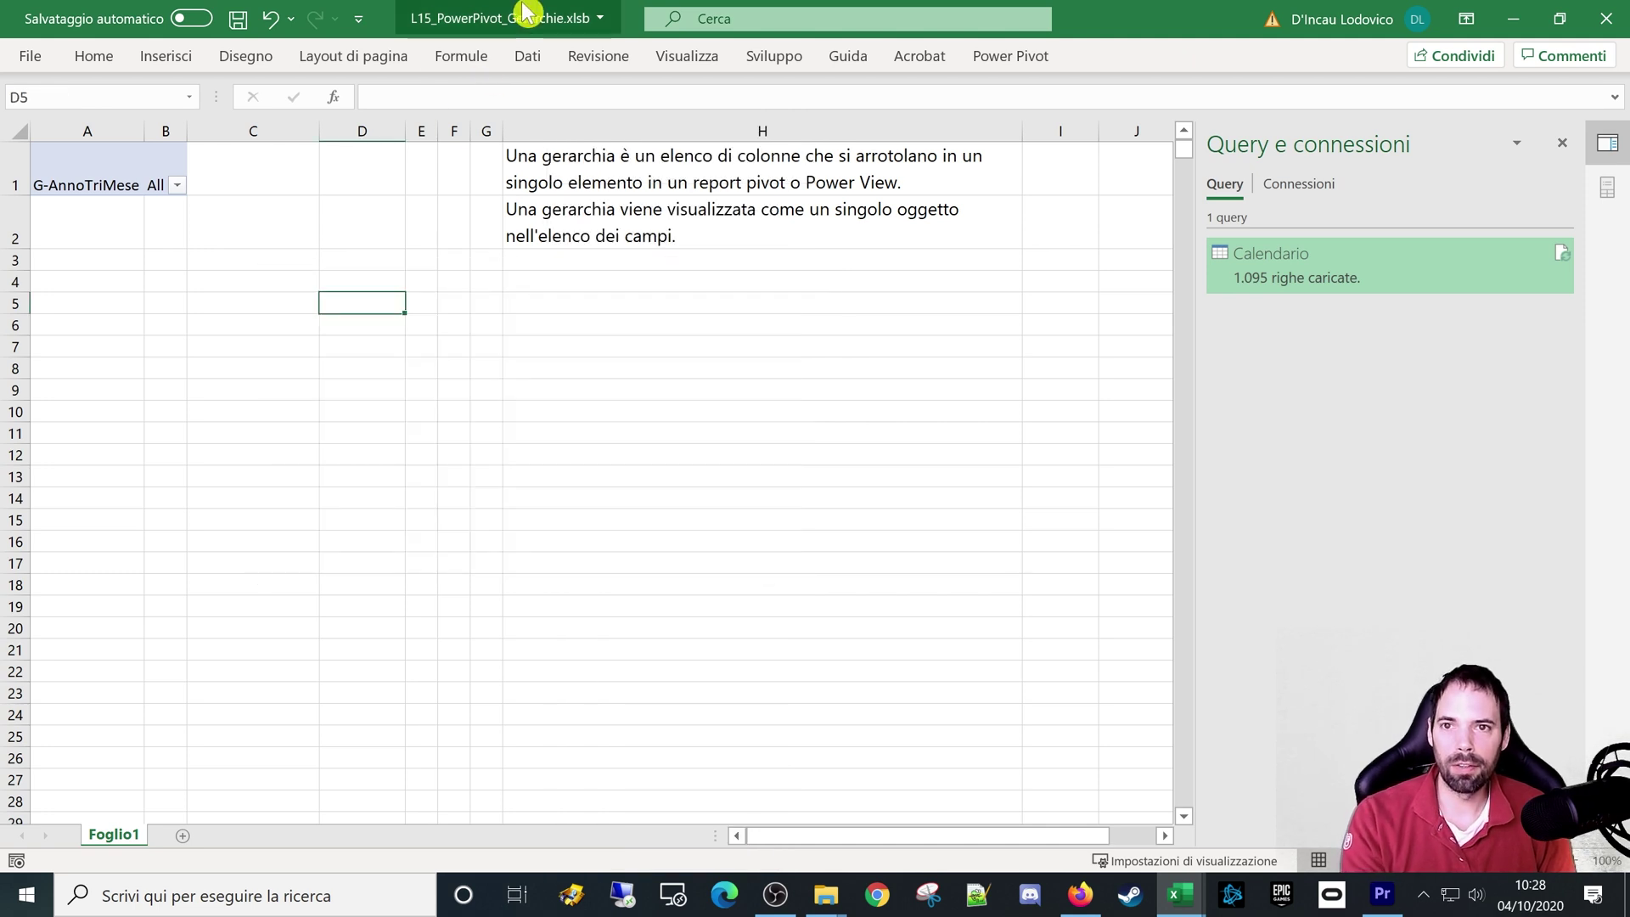
left_click(166, 55)
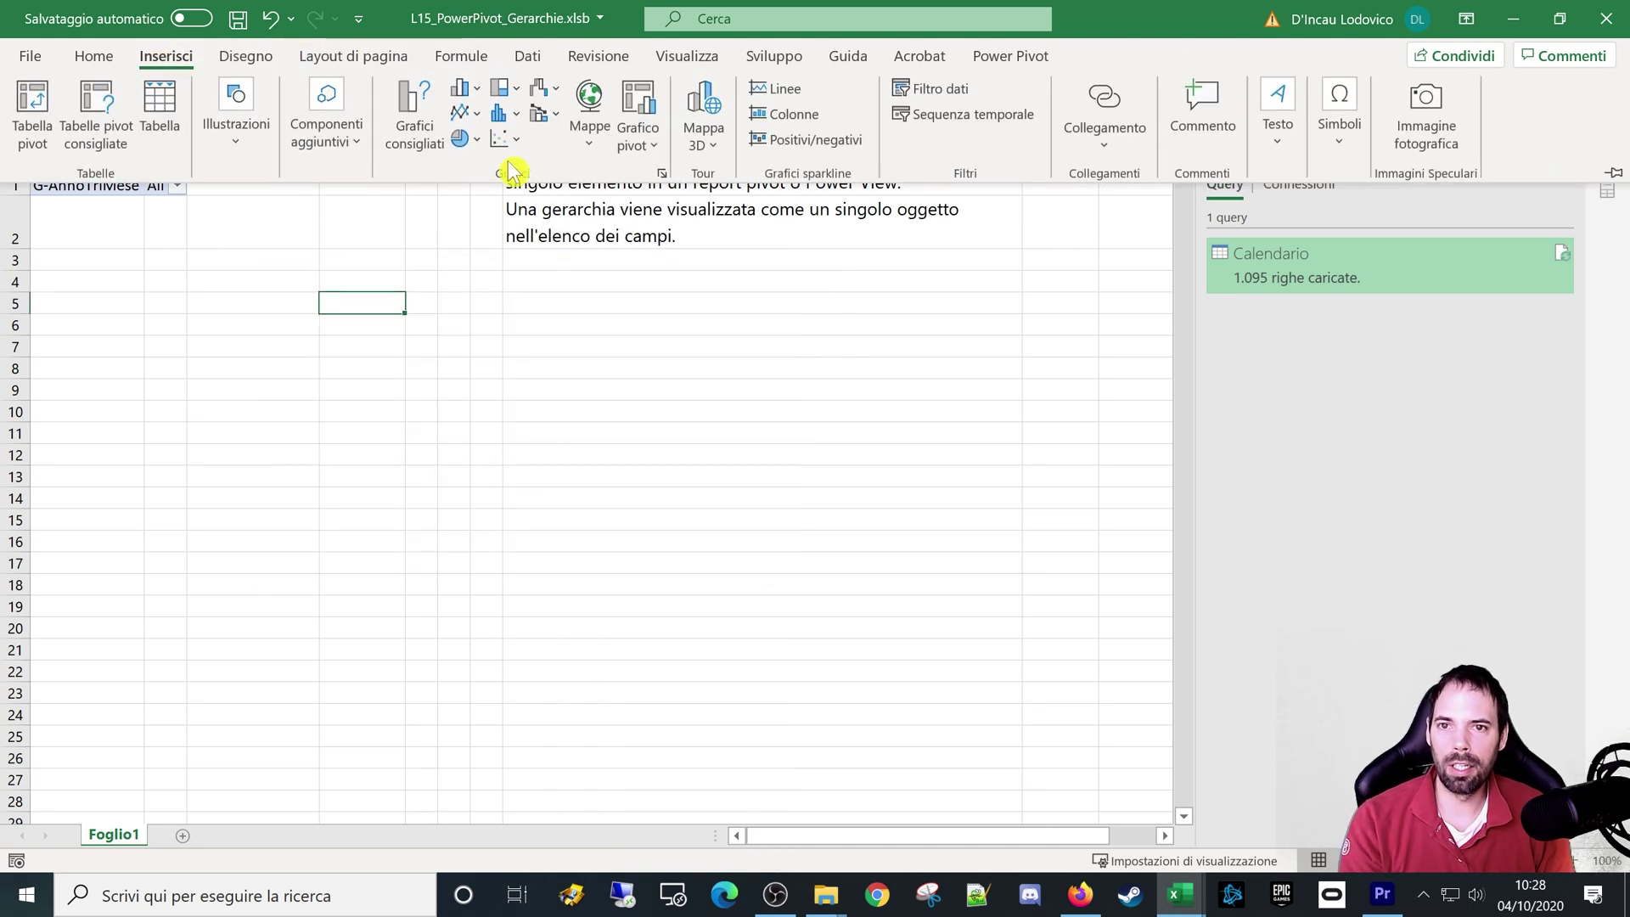
Step: Create a PivotChart from the workbook data model with G-AnnoTriMese on Asse (categorie)
left_click(637, 115)
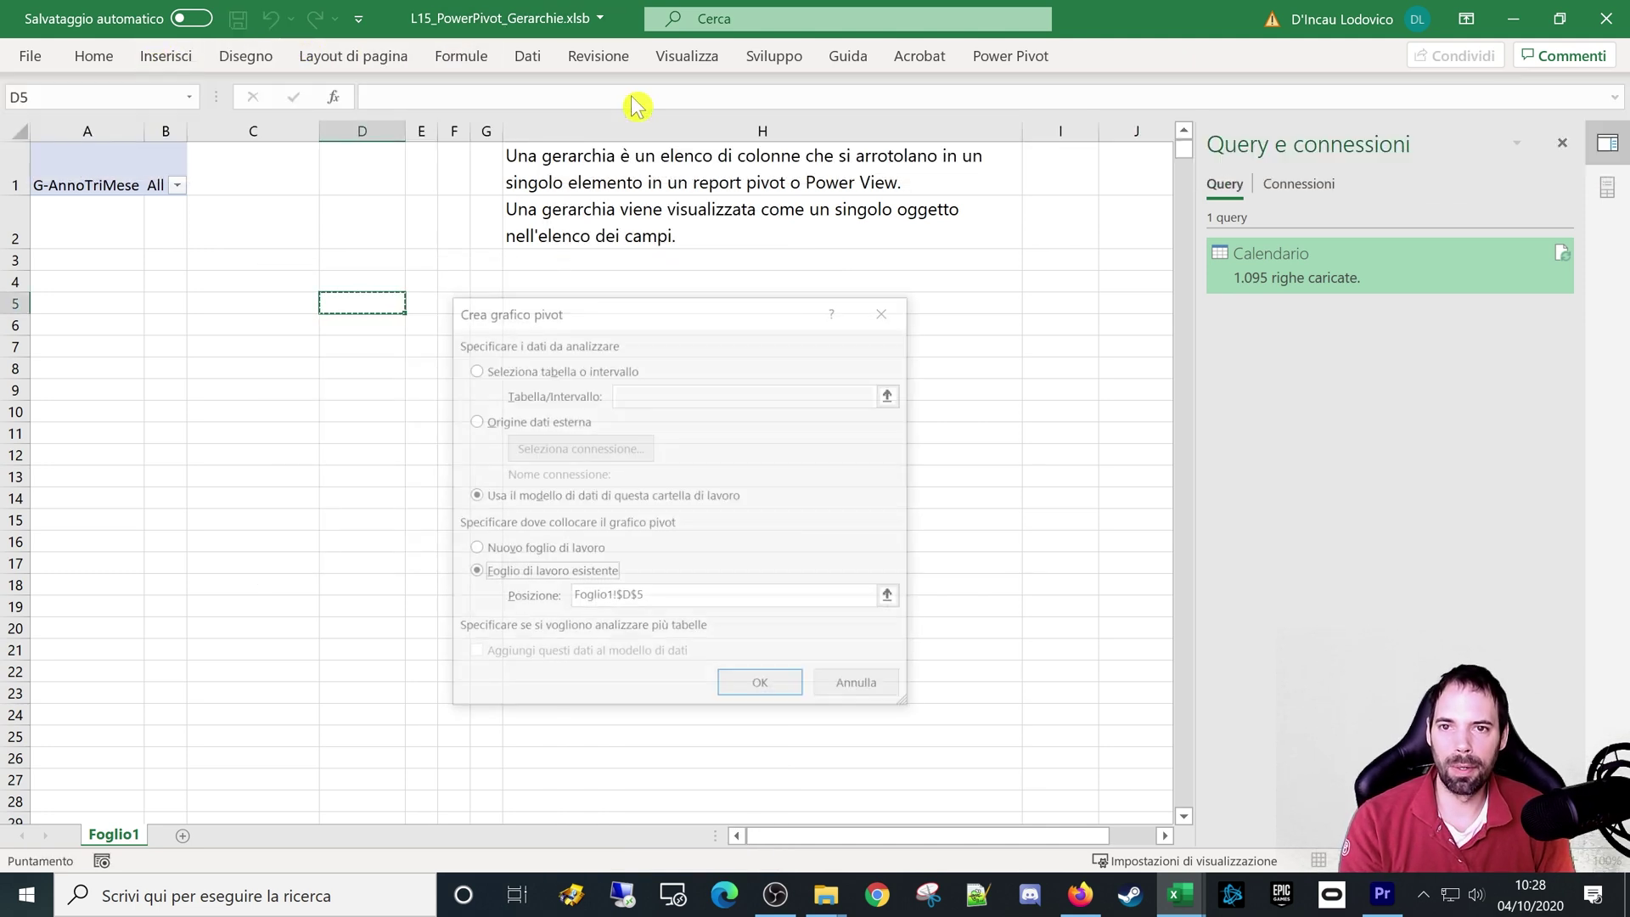
left_click(758, 689)
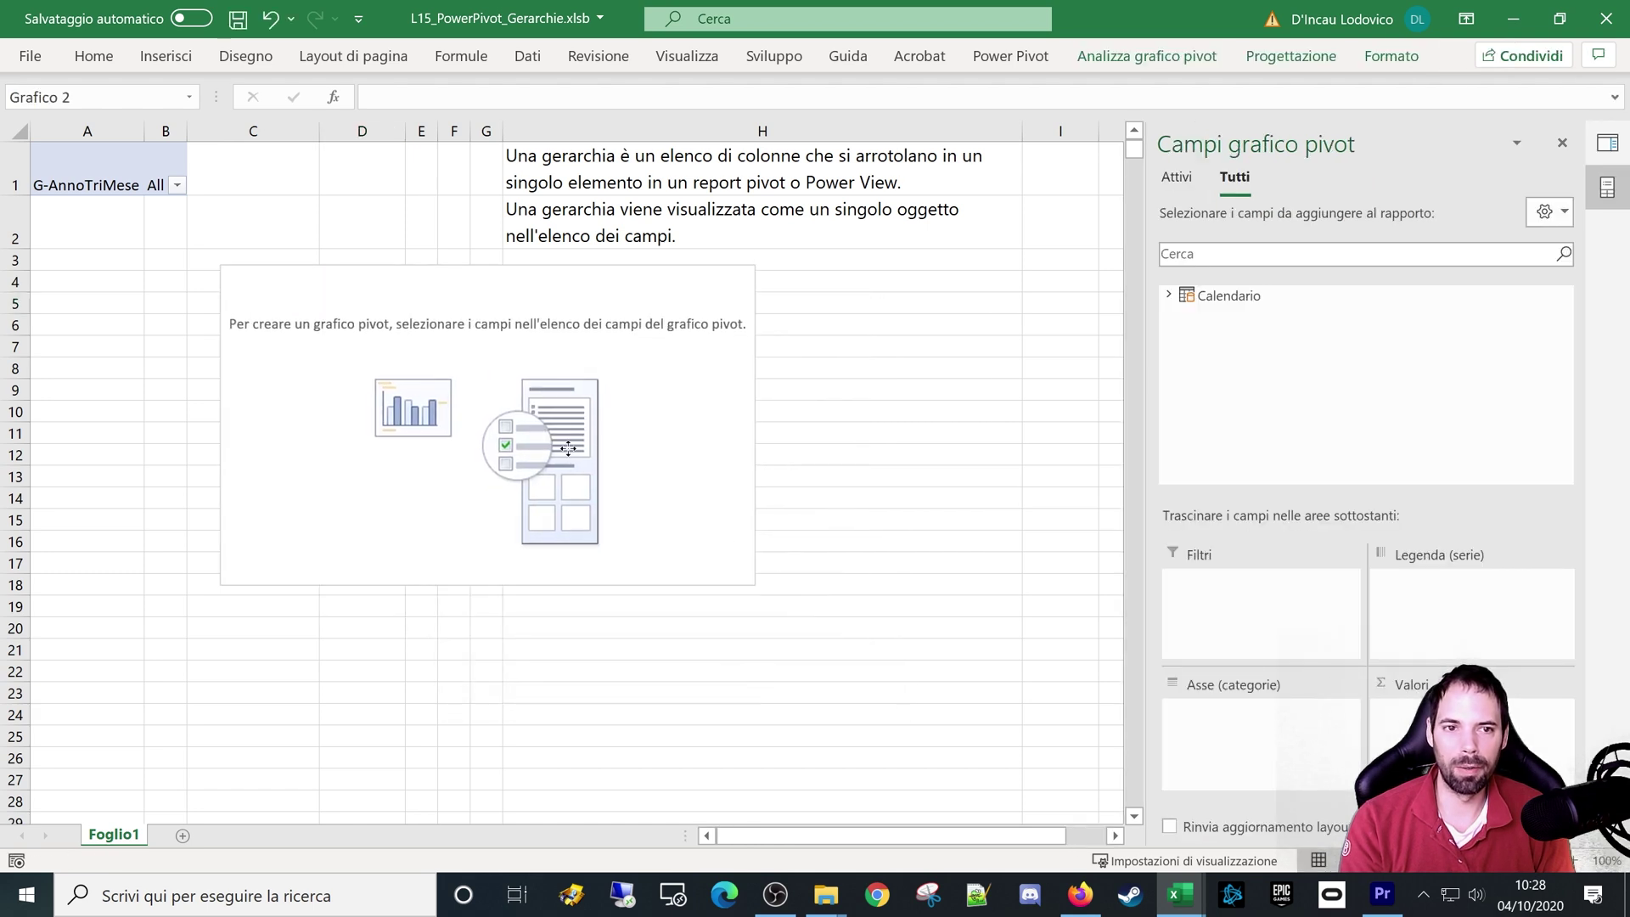
left_click(1170, 295)
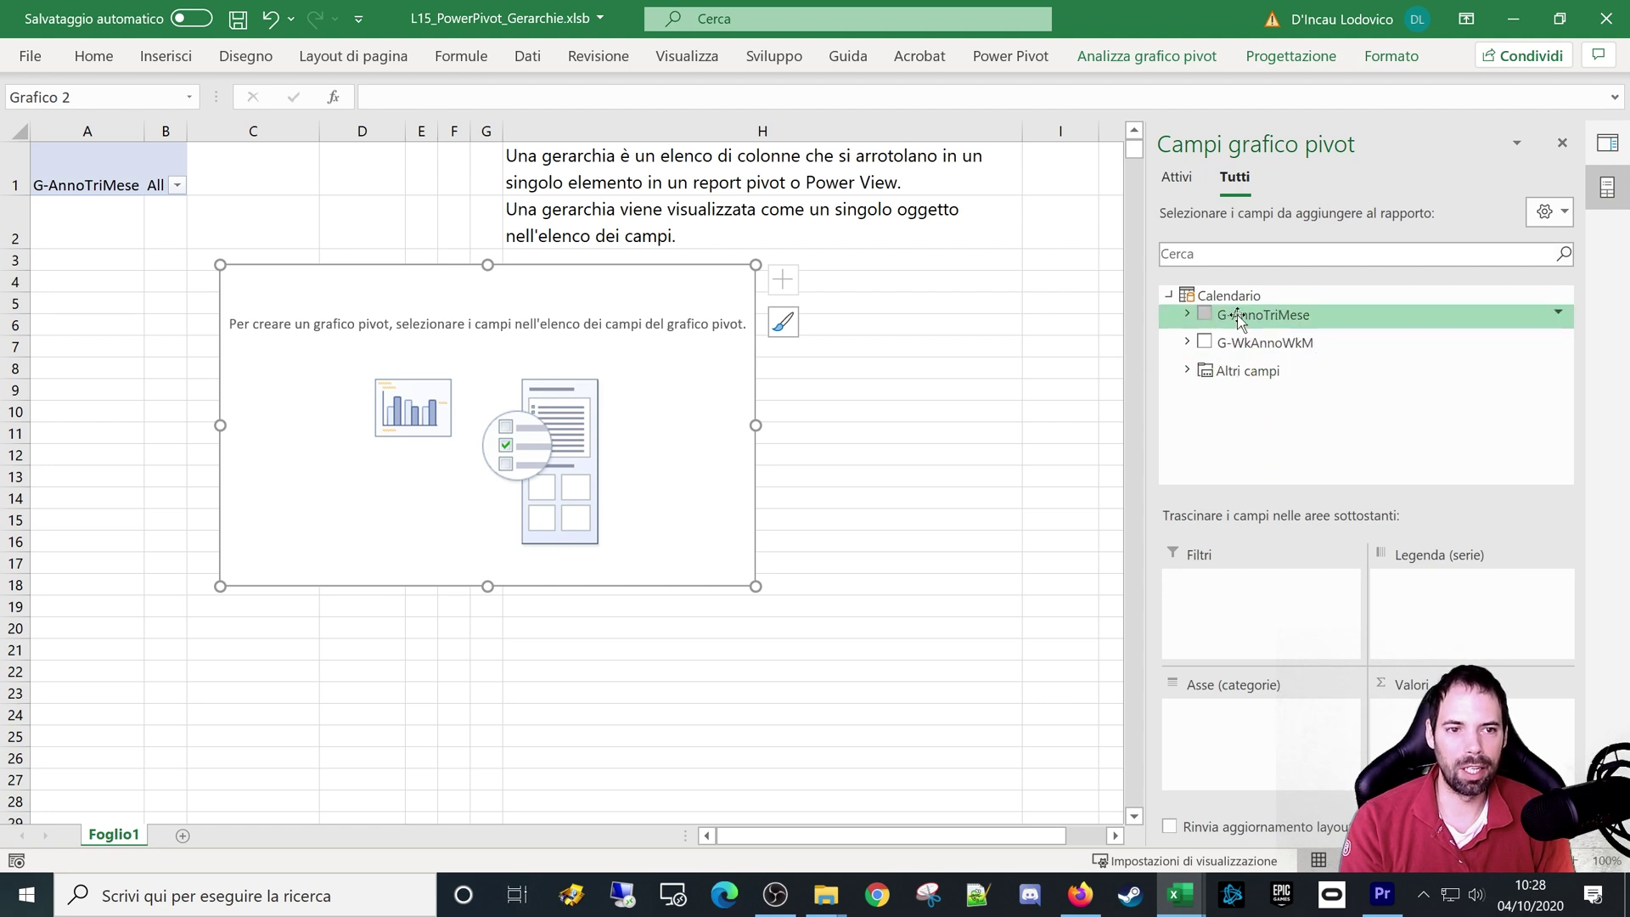
left_click_drag(1237, 316, 1256, 751)
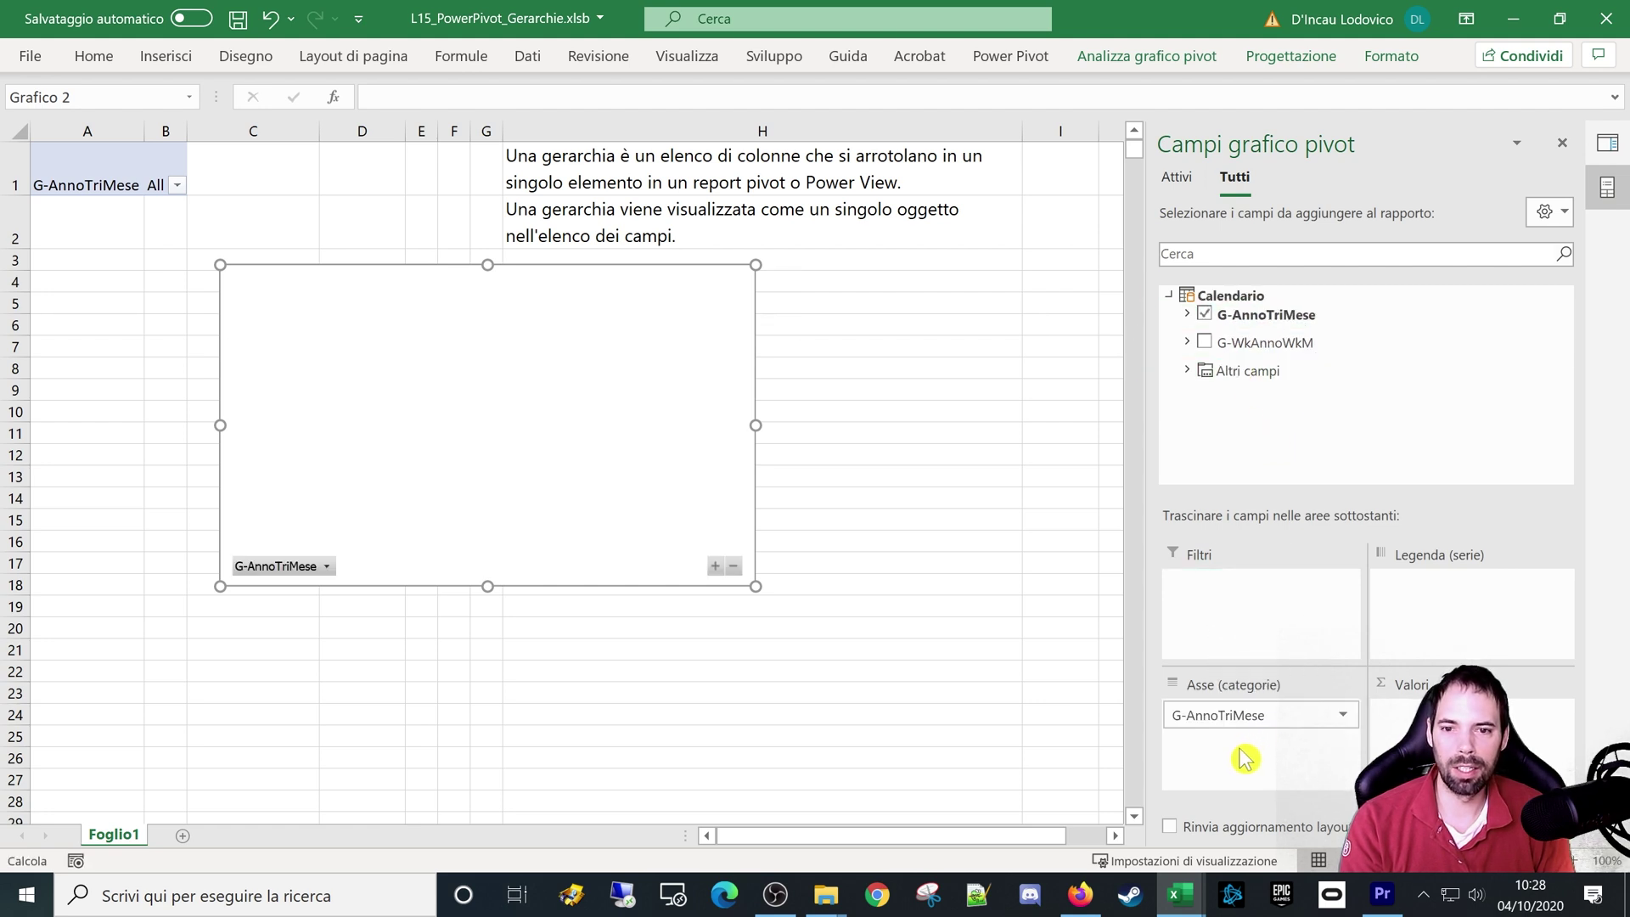
Step: Add Somma di Settimana dell'anno from Calendario's other fields as the chart values
left_click(1187, 370)
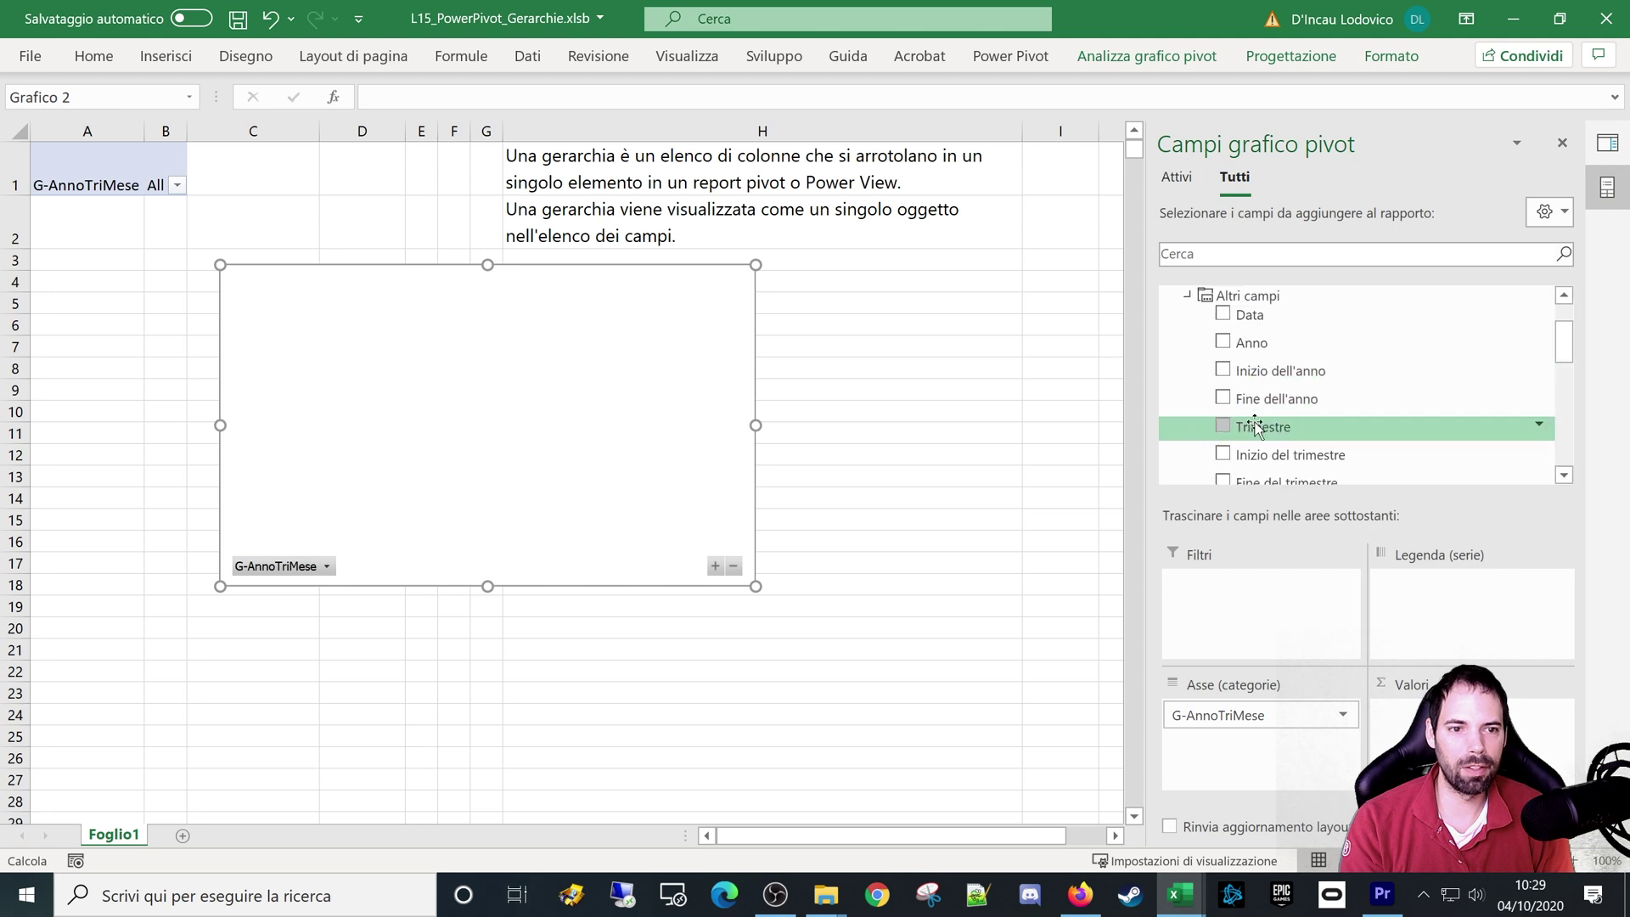
scroll(1284, 426, "down", 2)
scroll(1290, 416, "down", 2)
scroll(1290, 416, "down", 1)
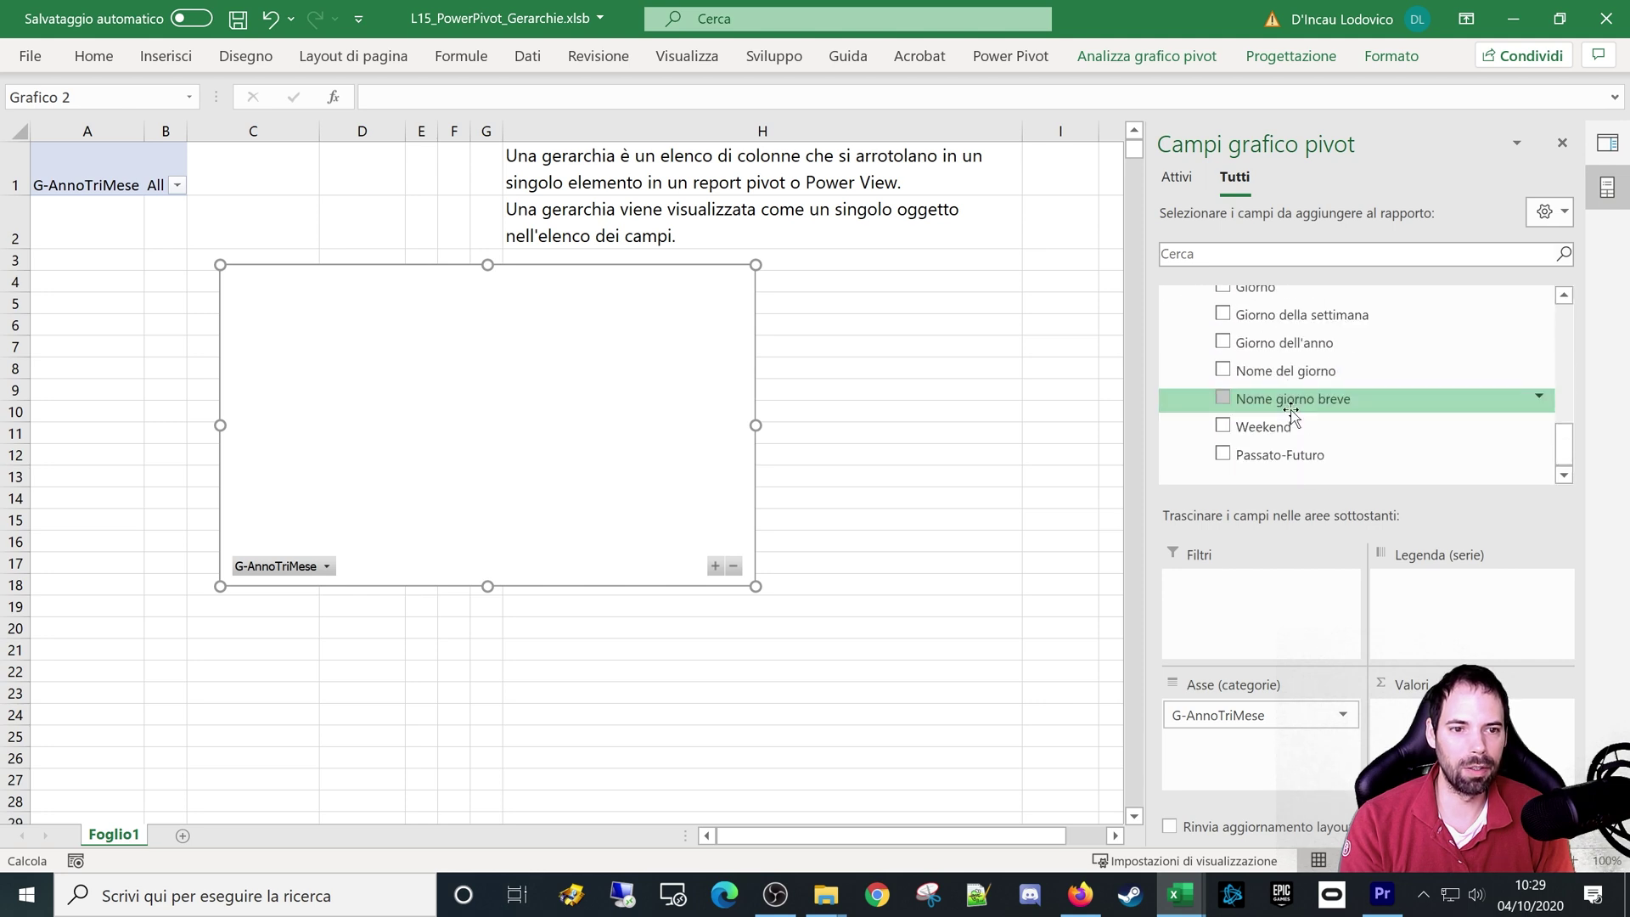
scroll(1296, 424, "down", 1)
scroll(1296, 419, "up", 2)
scroll(1299, 390, "up", 1)
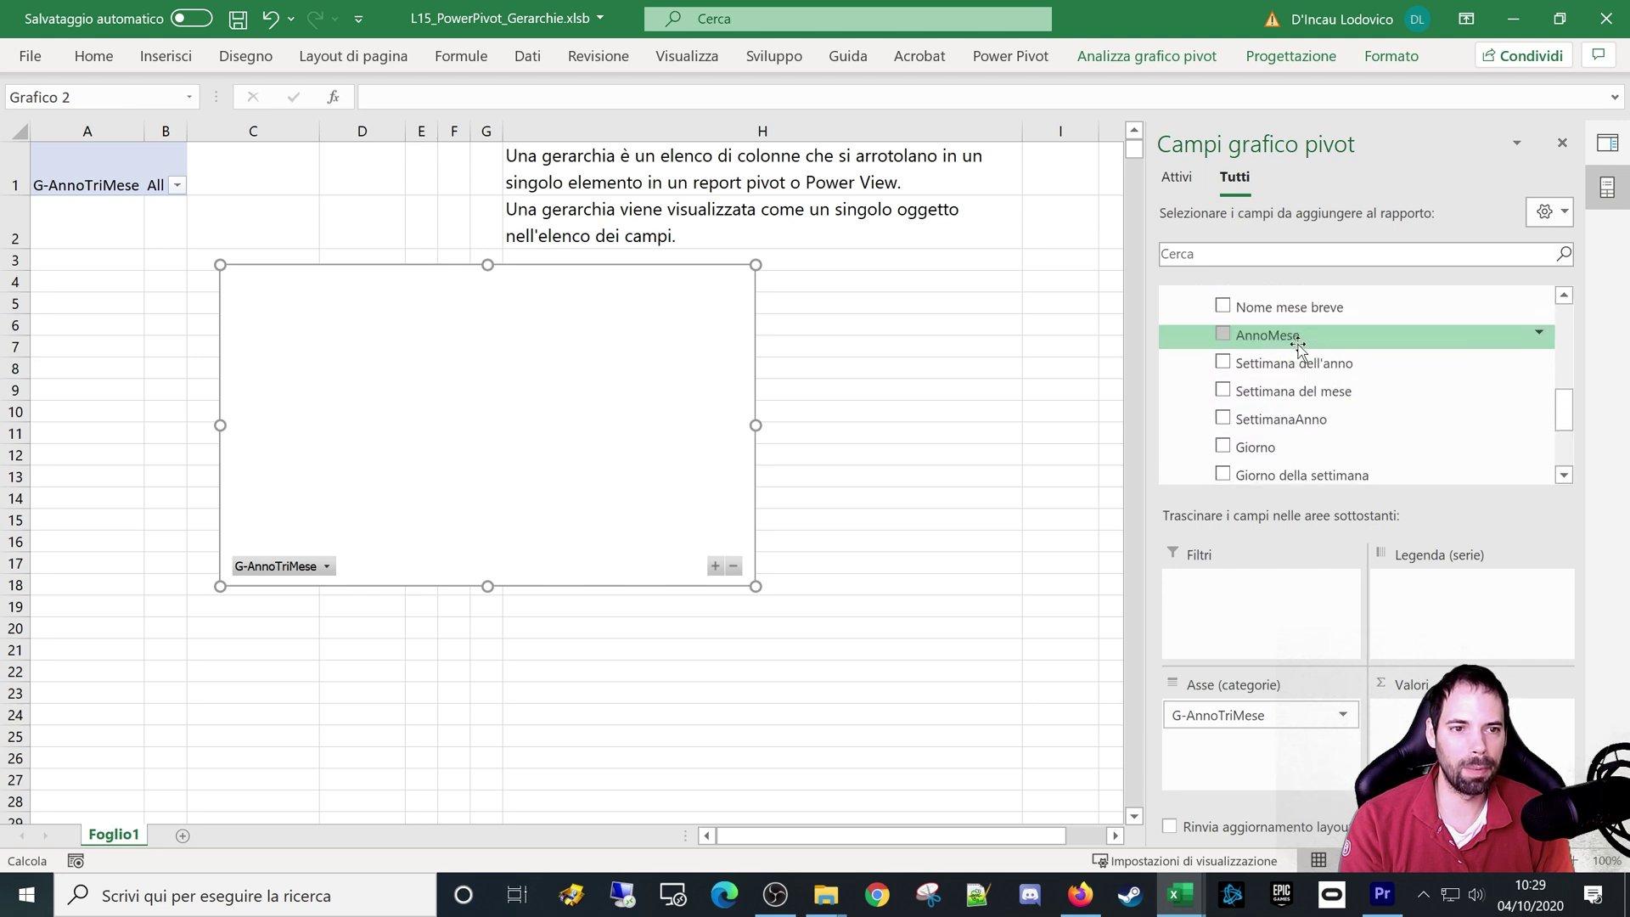
scroll(1307, 399, "up", 1)
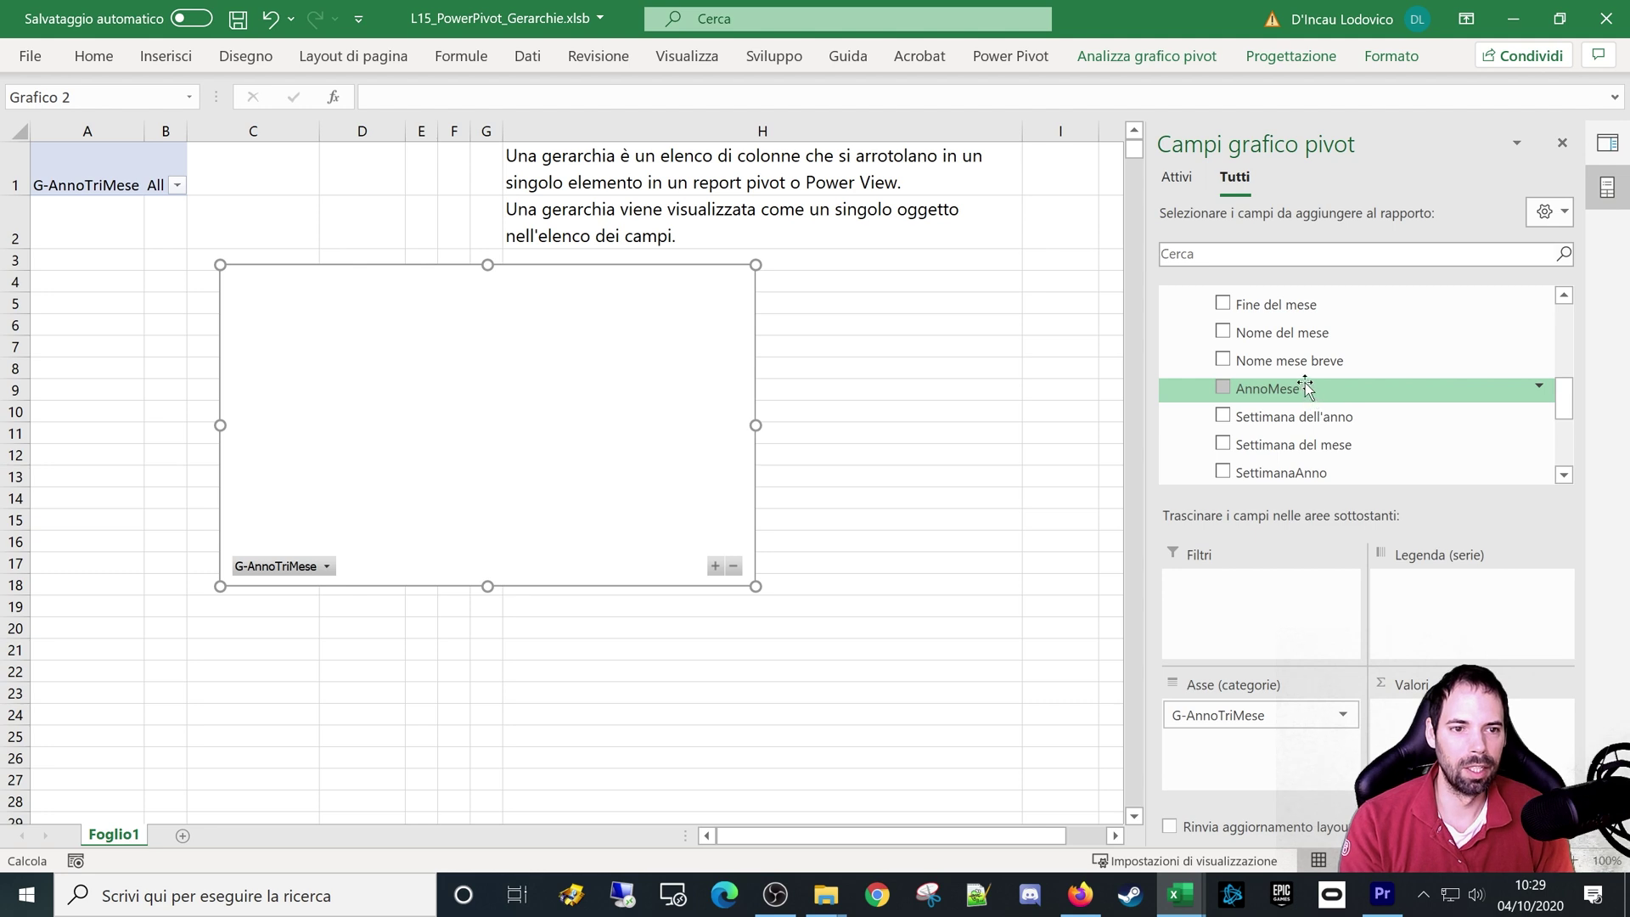
scroll(1296, 390, "down", 1)
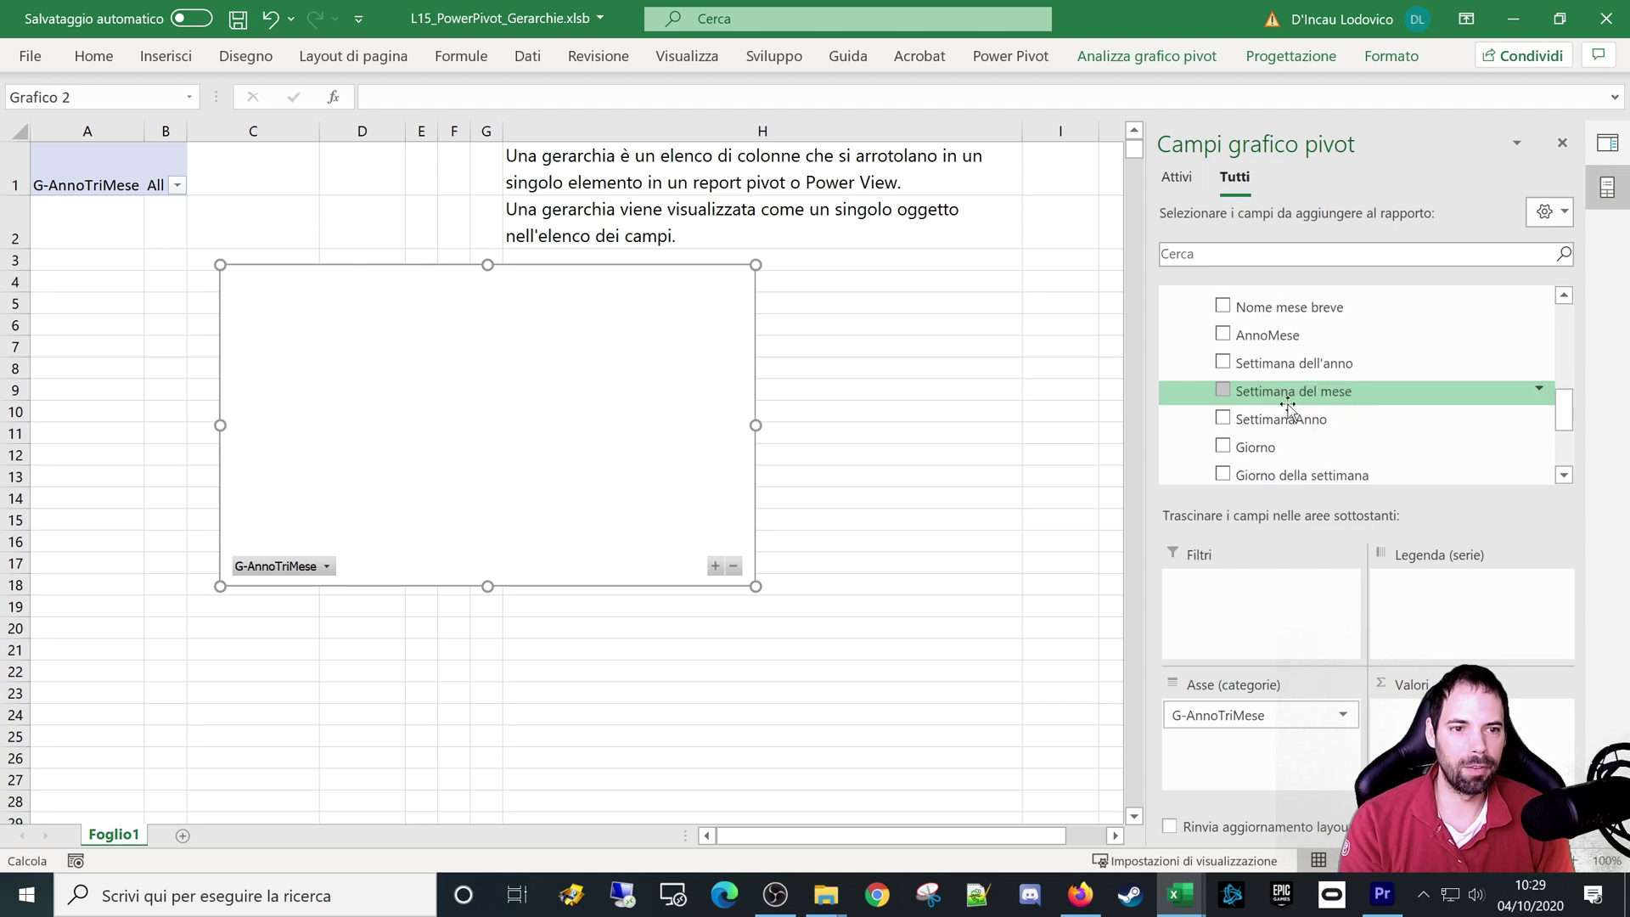
left_click(86, 184)
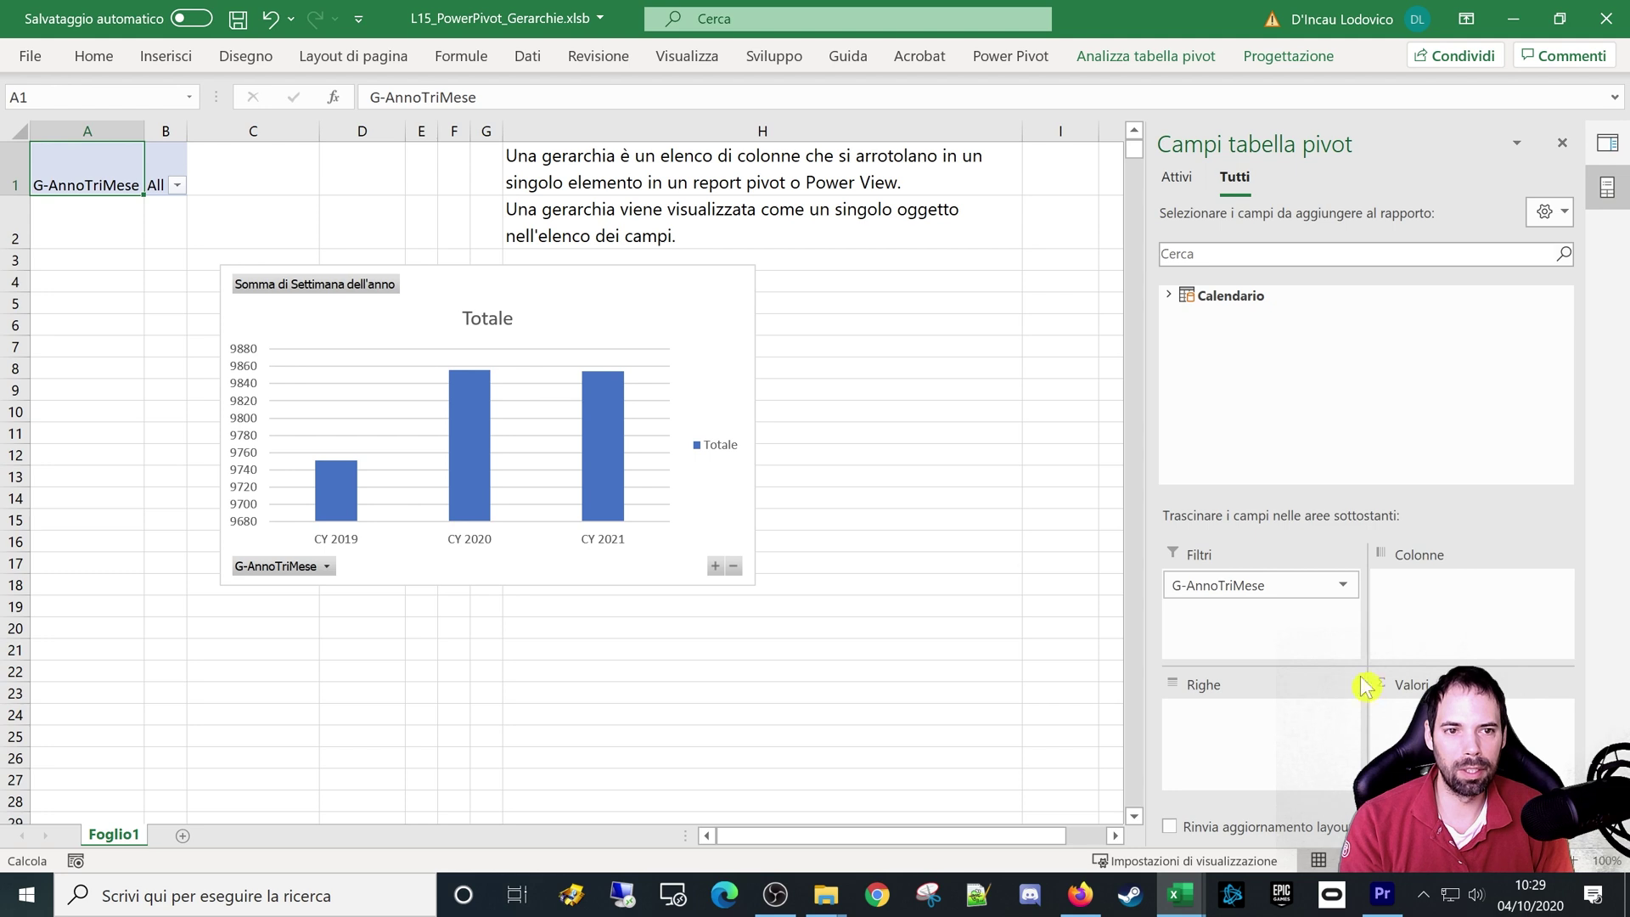
left_click(891, 437)
Step: With the PivotChart selected, show the G-AnnoTriMese levels and drill each year down to Q1–Q4 bars
left_click(702, 313)
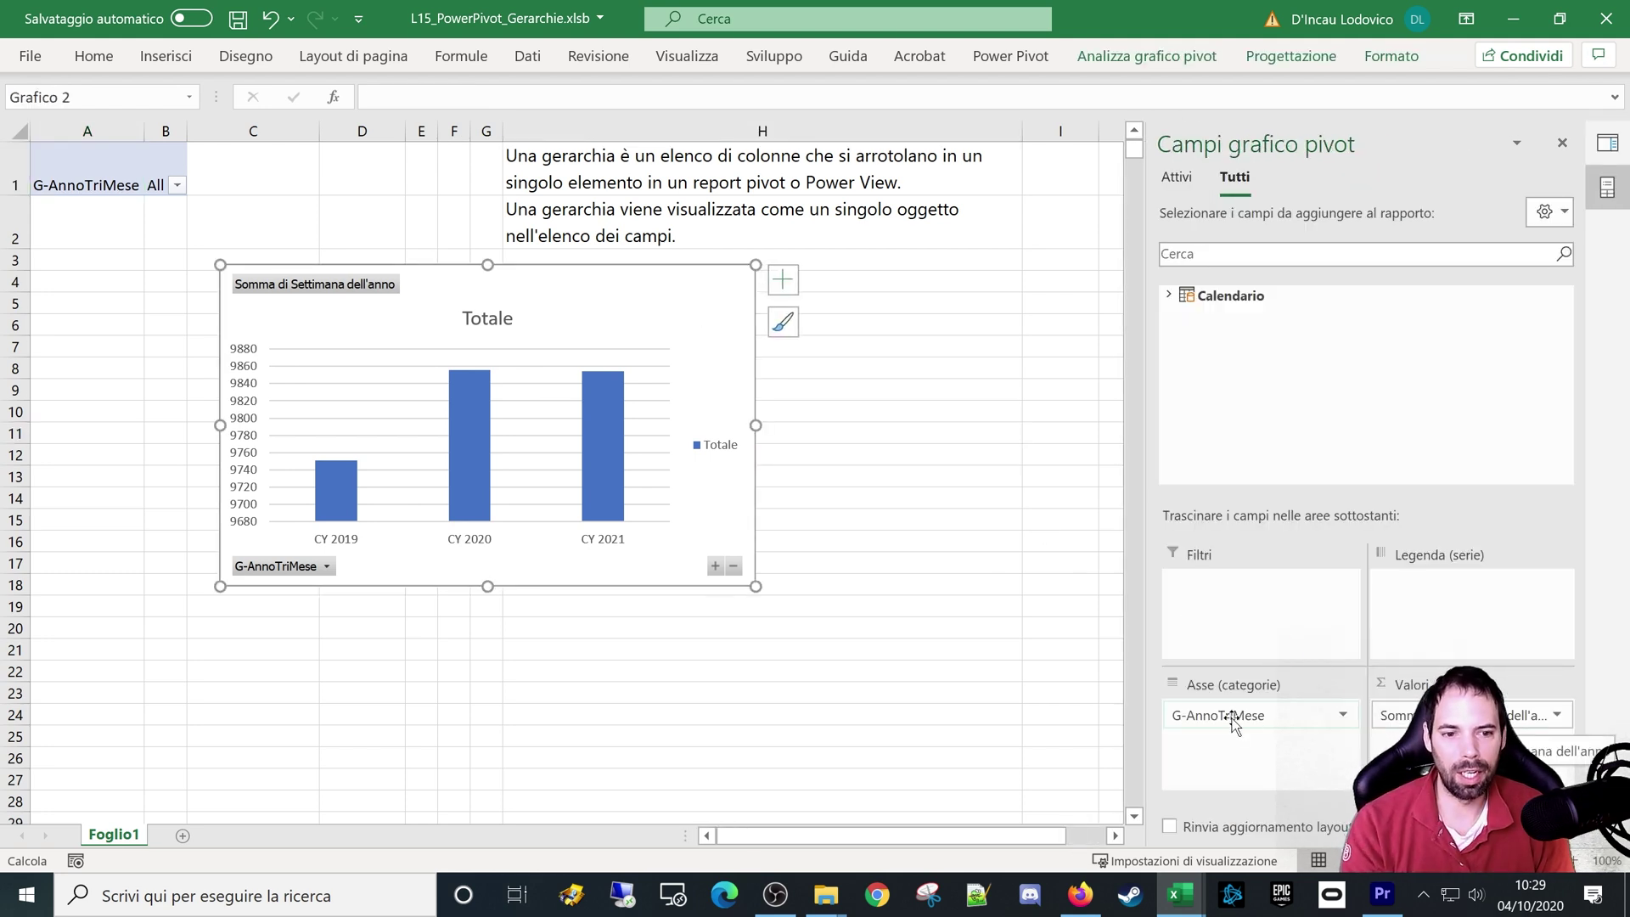
left_click_drag(1219, 718, 1209, 703)
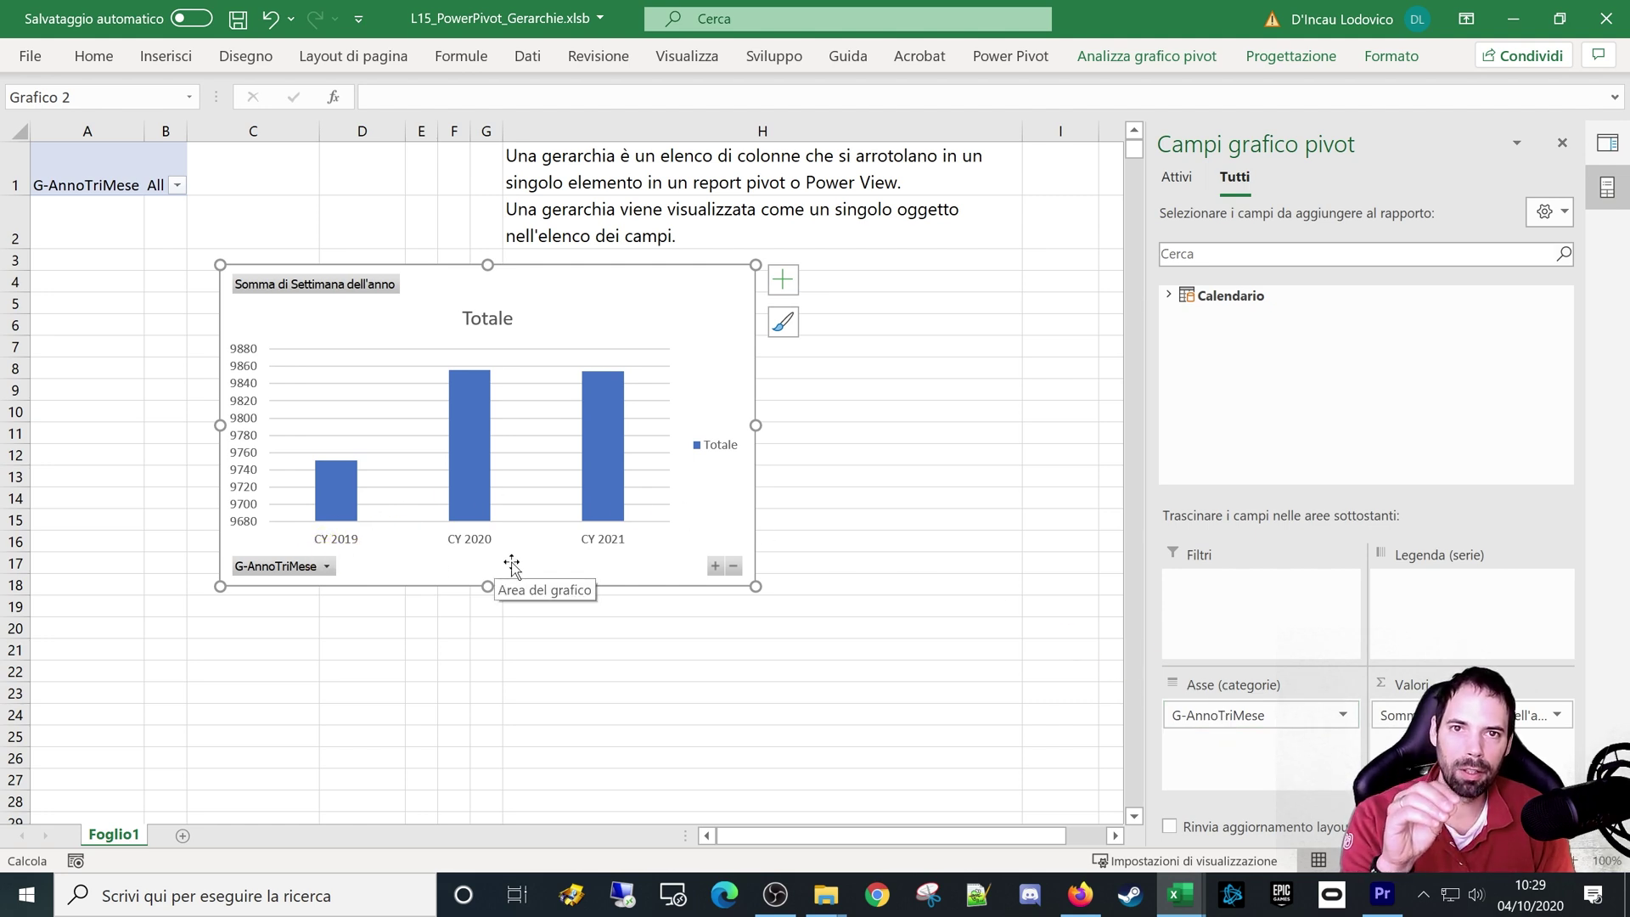
left_click(1010, 56)
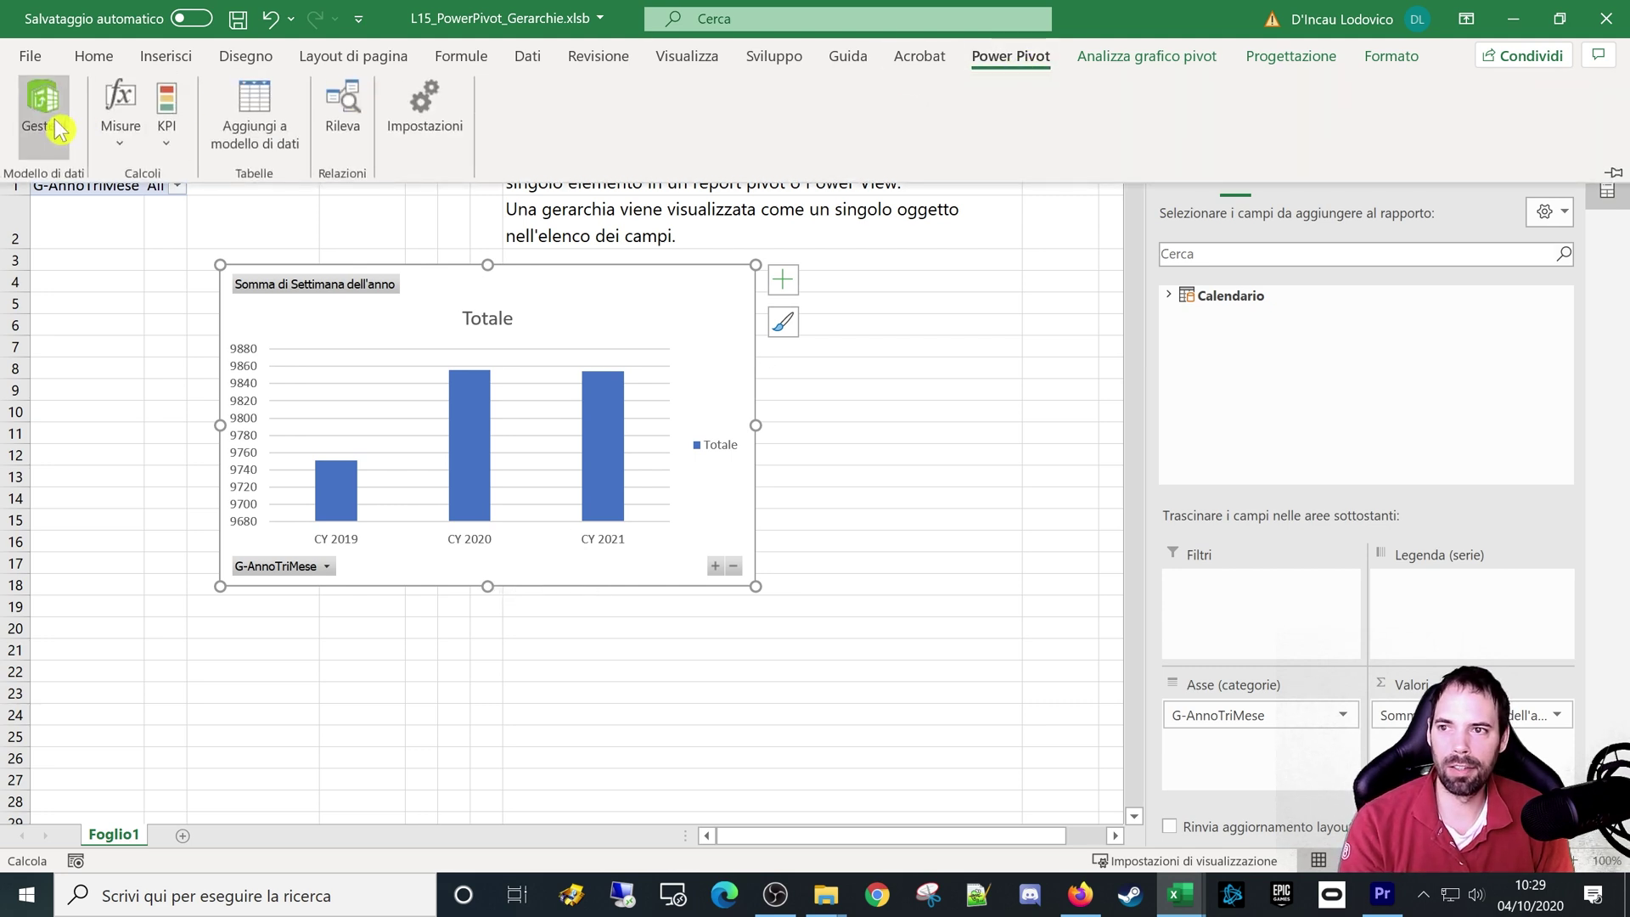
left_click(1165, 290)
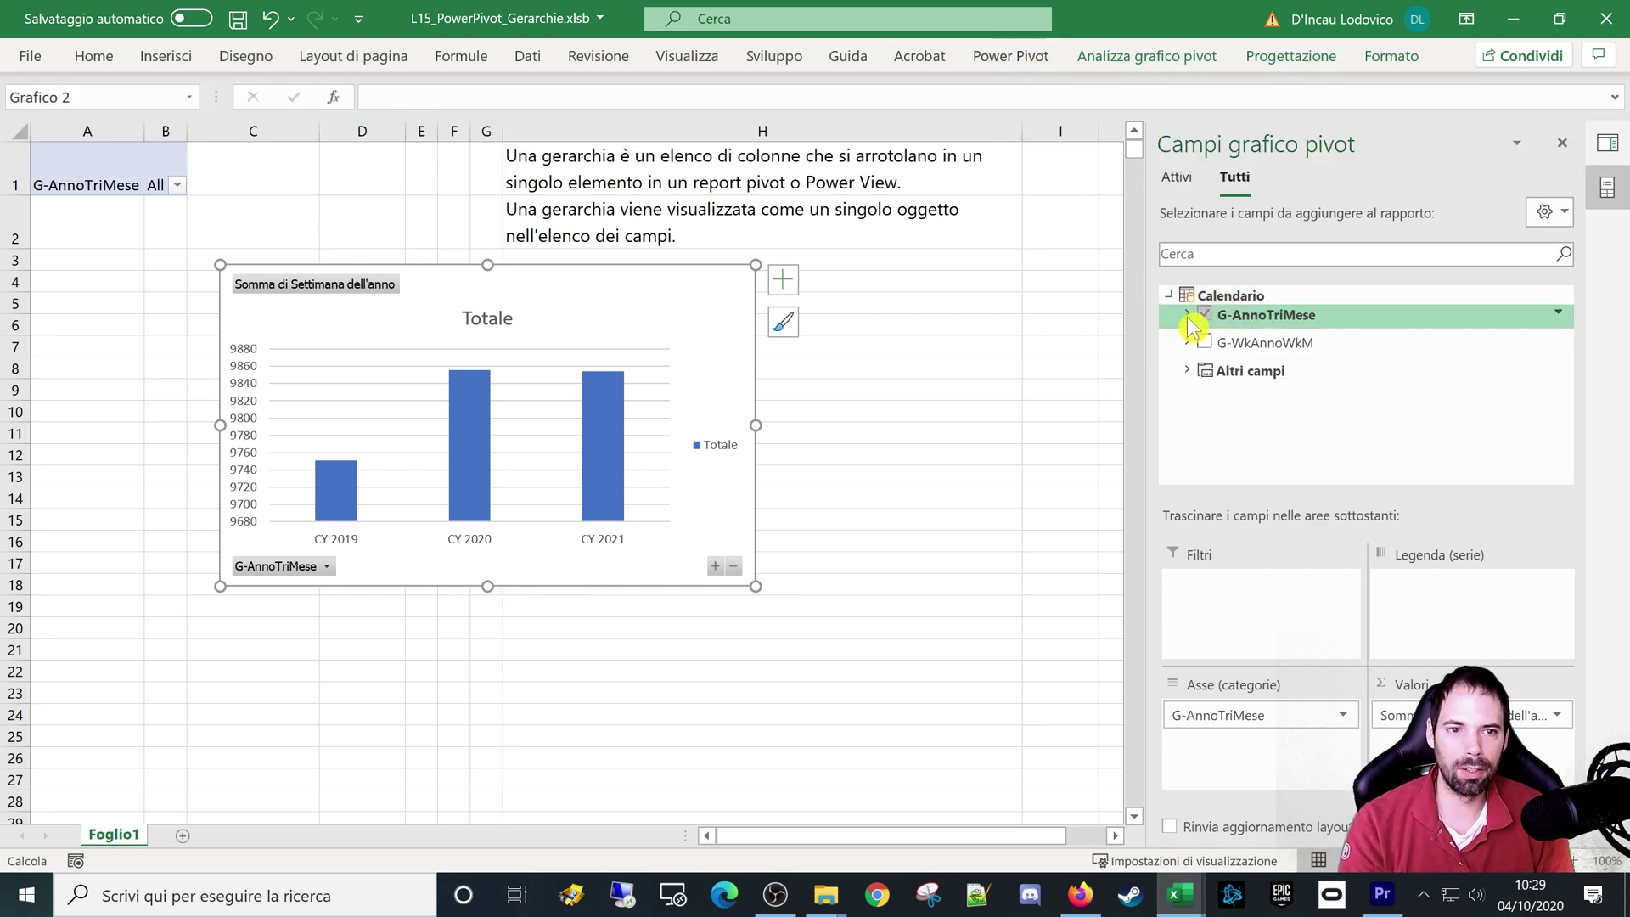
left_click(1187, 314)
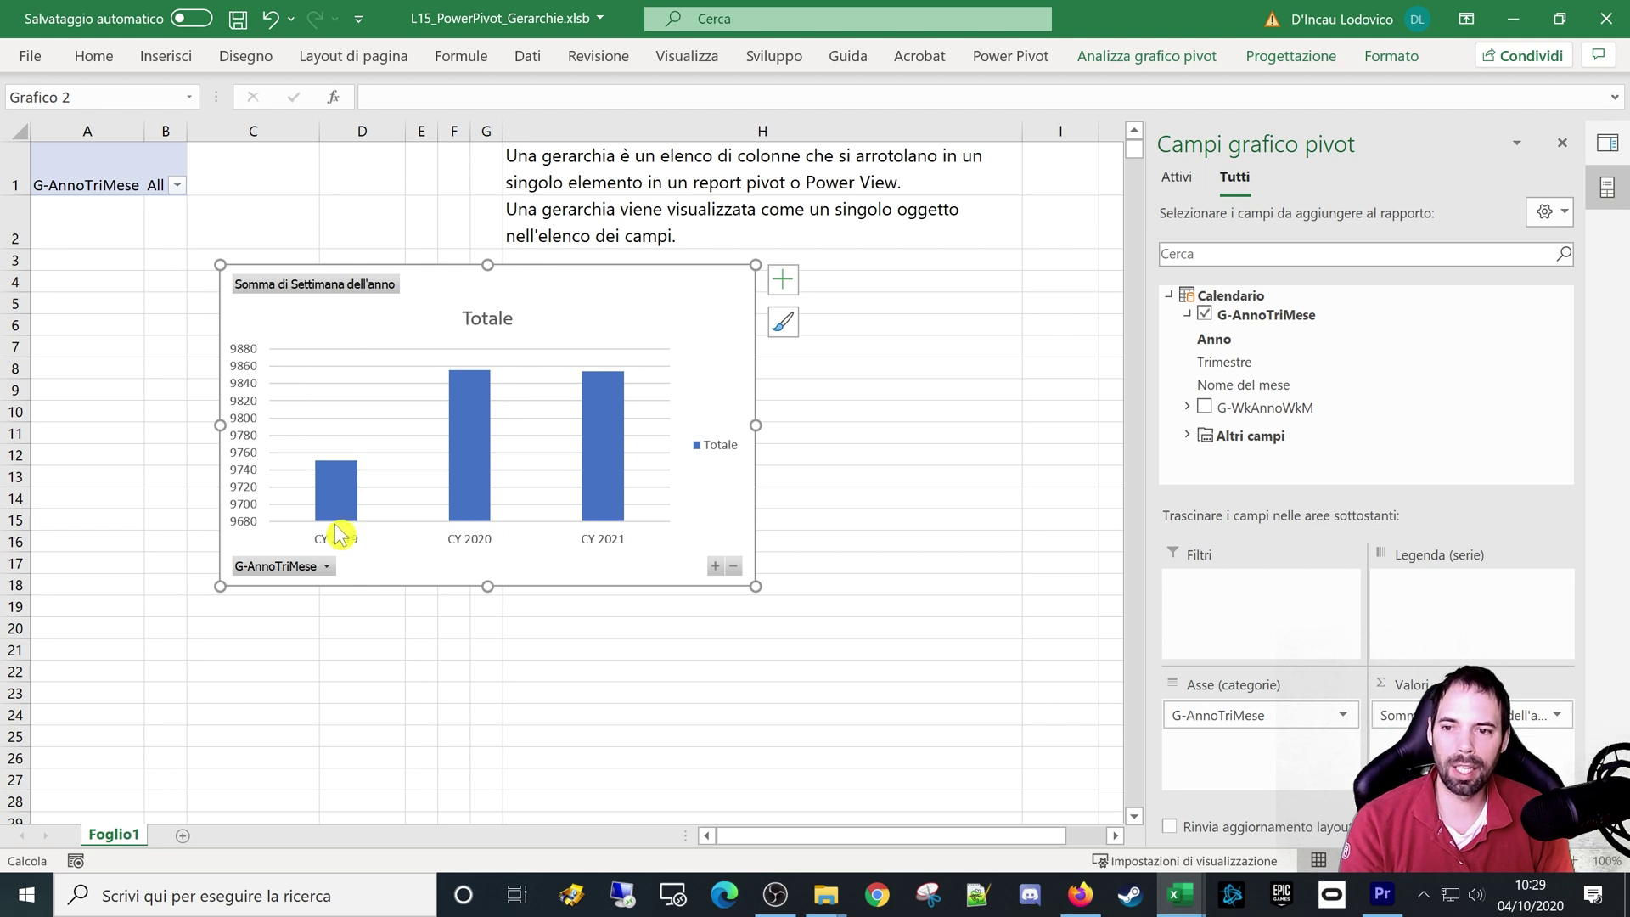
left_click(716, 567)
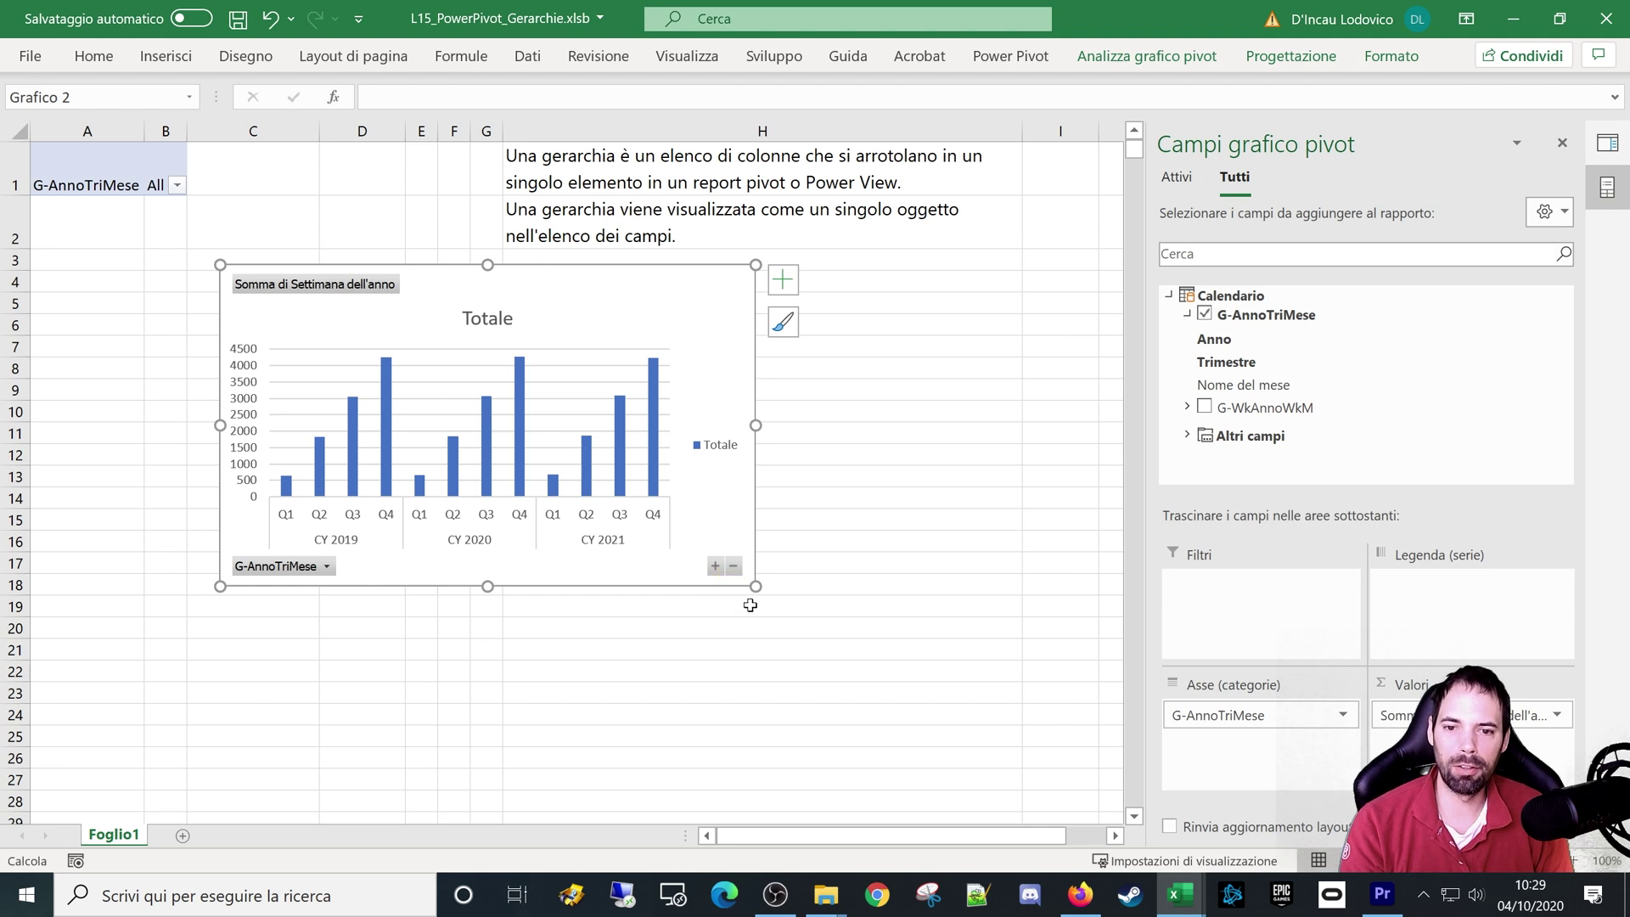
Step: Enlarge the PivotChart and drill it down from quarters to monthly bars
left_click_drag(758, 587, 884, 693)
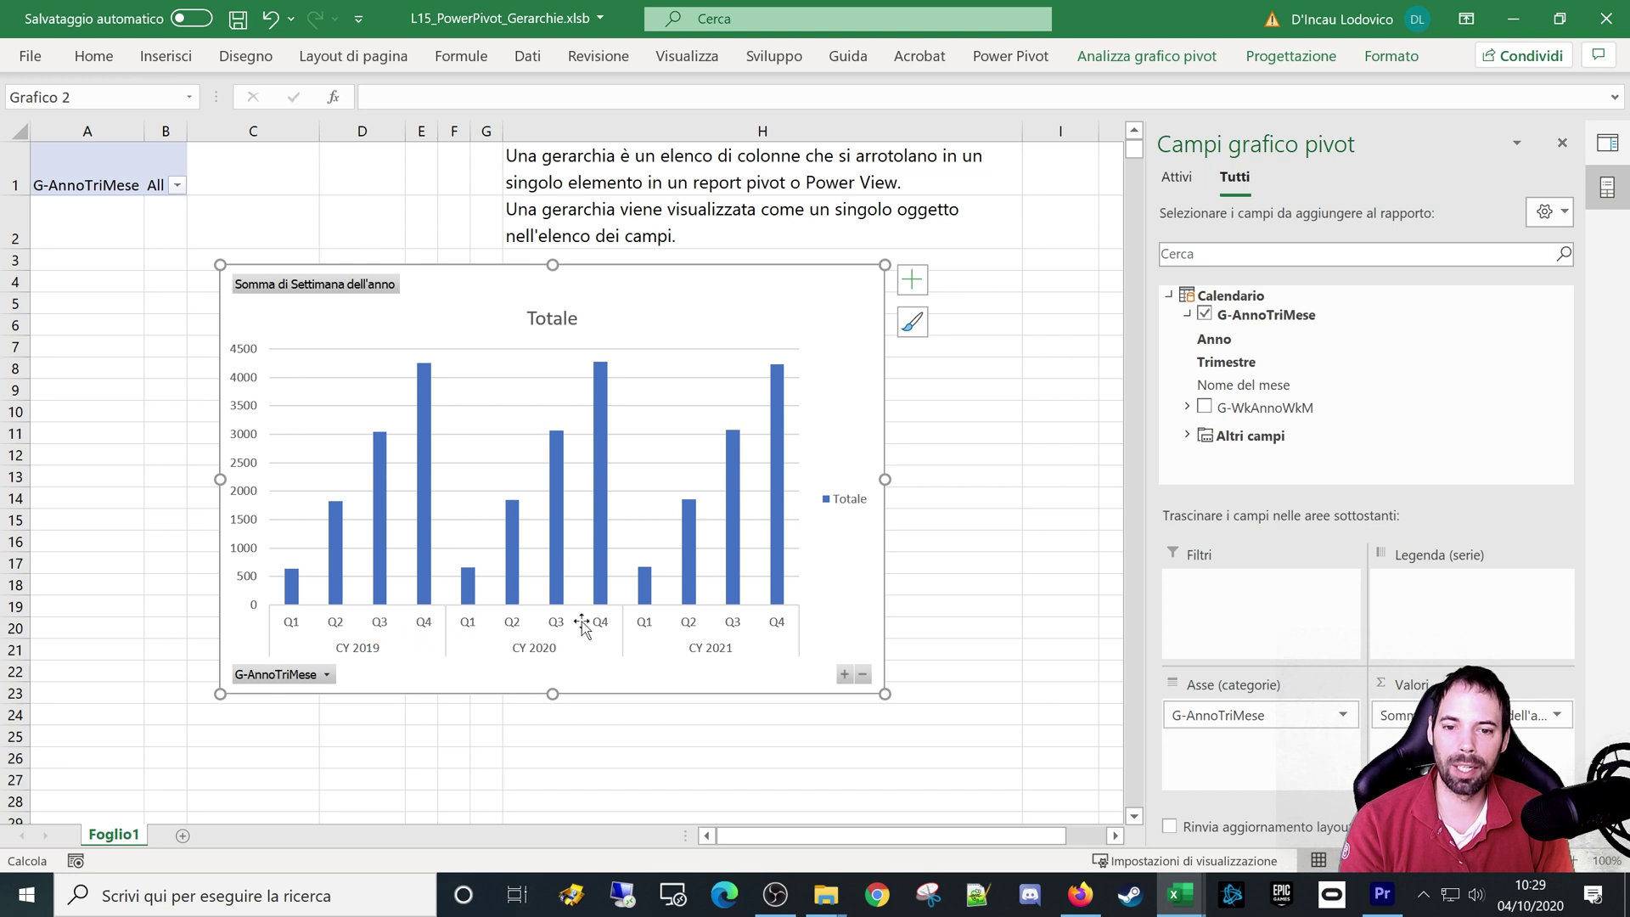
left_click(844, 675)
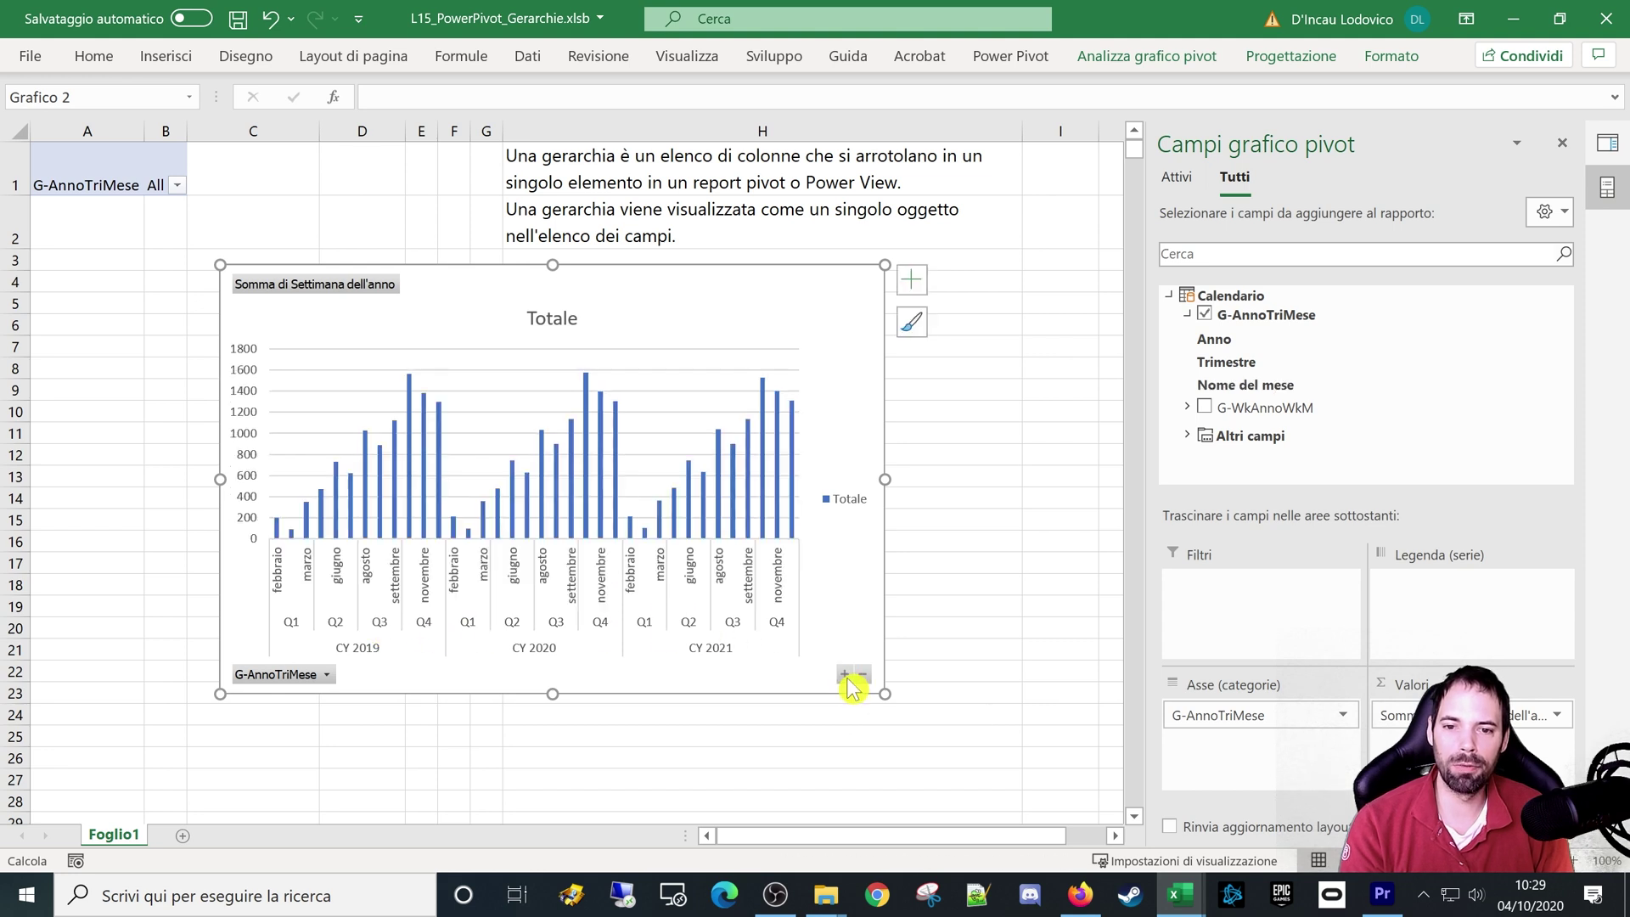
left_click_drag(883, 693, 1067, 737)
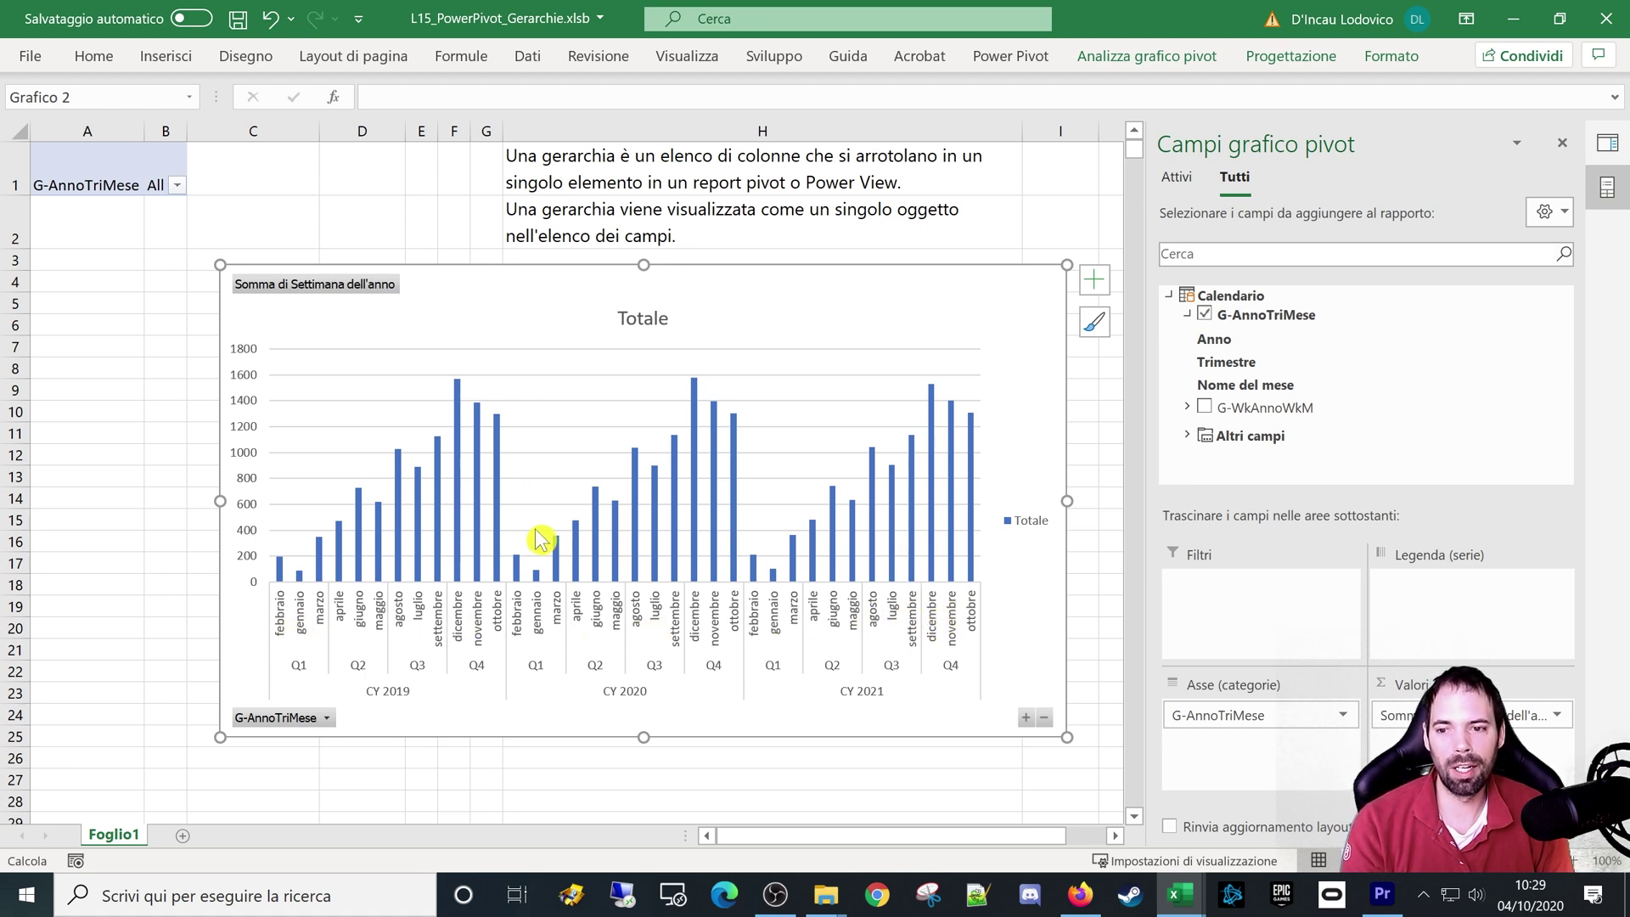
Step: Collapse the chart back to yearly totals, shrink it, and remove G-AnnoTriMese from the axis
left_click(1044, 718)
left_click(1045, 718)
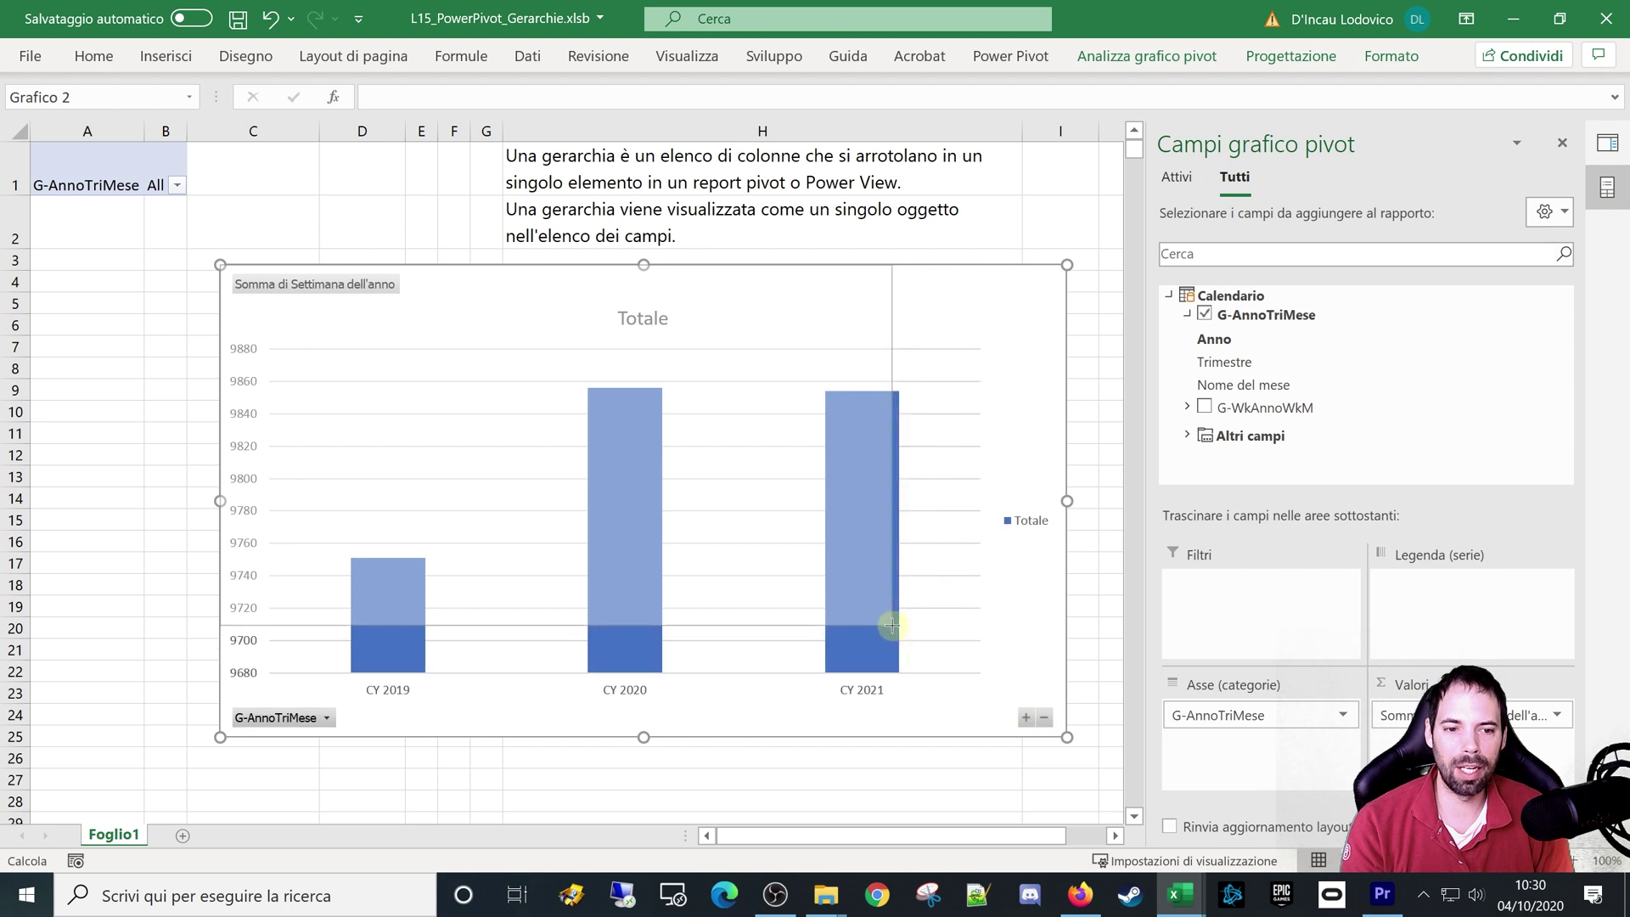
left_click_drag(1074, 741, 891, 625)
mouse_move(1218, 715)
left_mouse_down()
mouse_move(1214, 399)
mouse_move(1240, 411)
left_mouse_up()
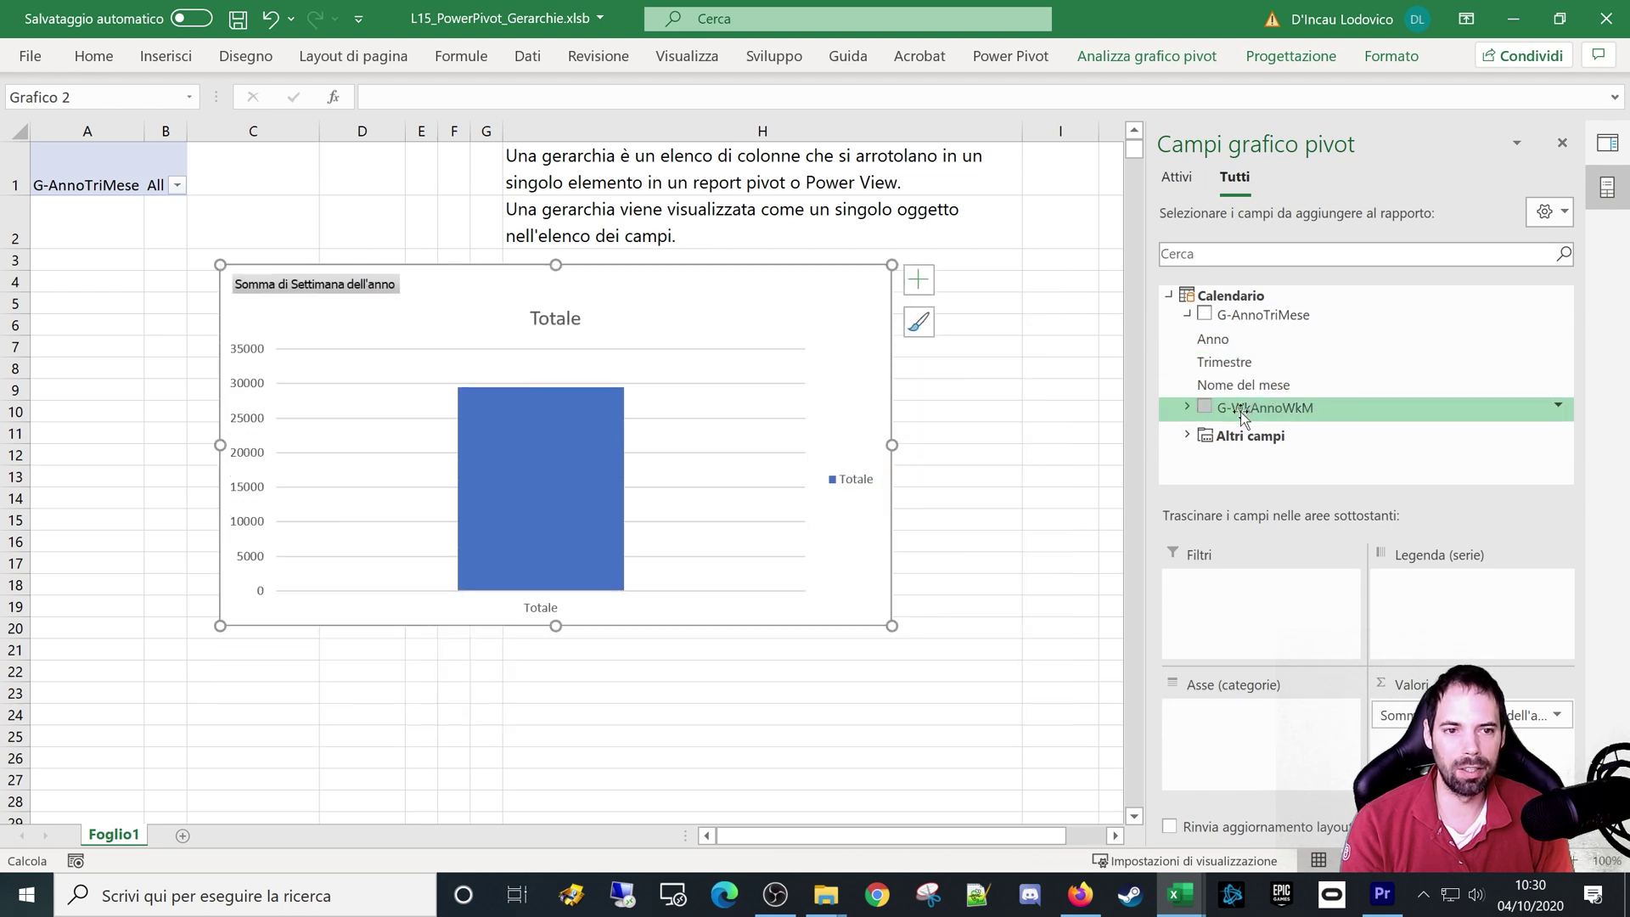
Step: Add the Altri campi fields Anno and Trimestre to the chart's category axis
left_click(1187, 435)
left_click(1240, 344)
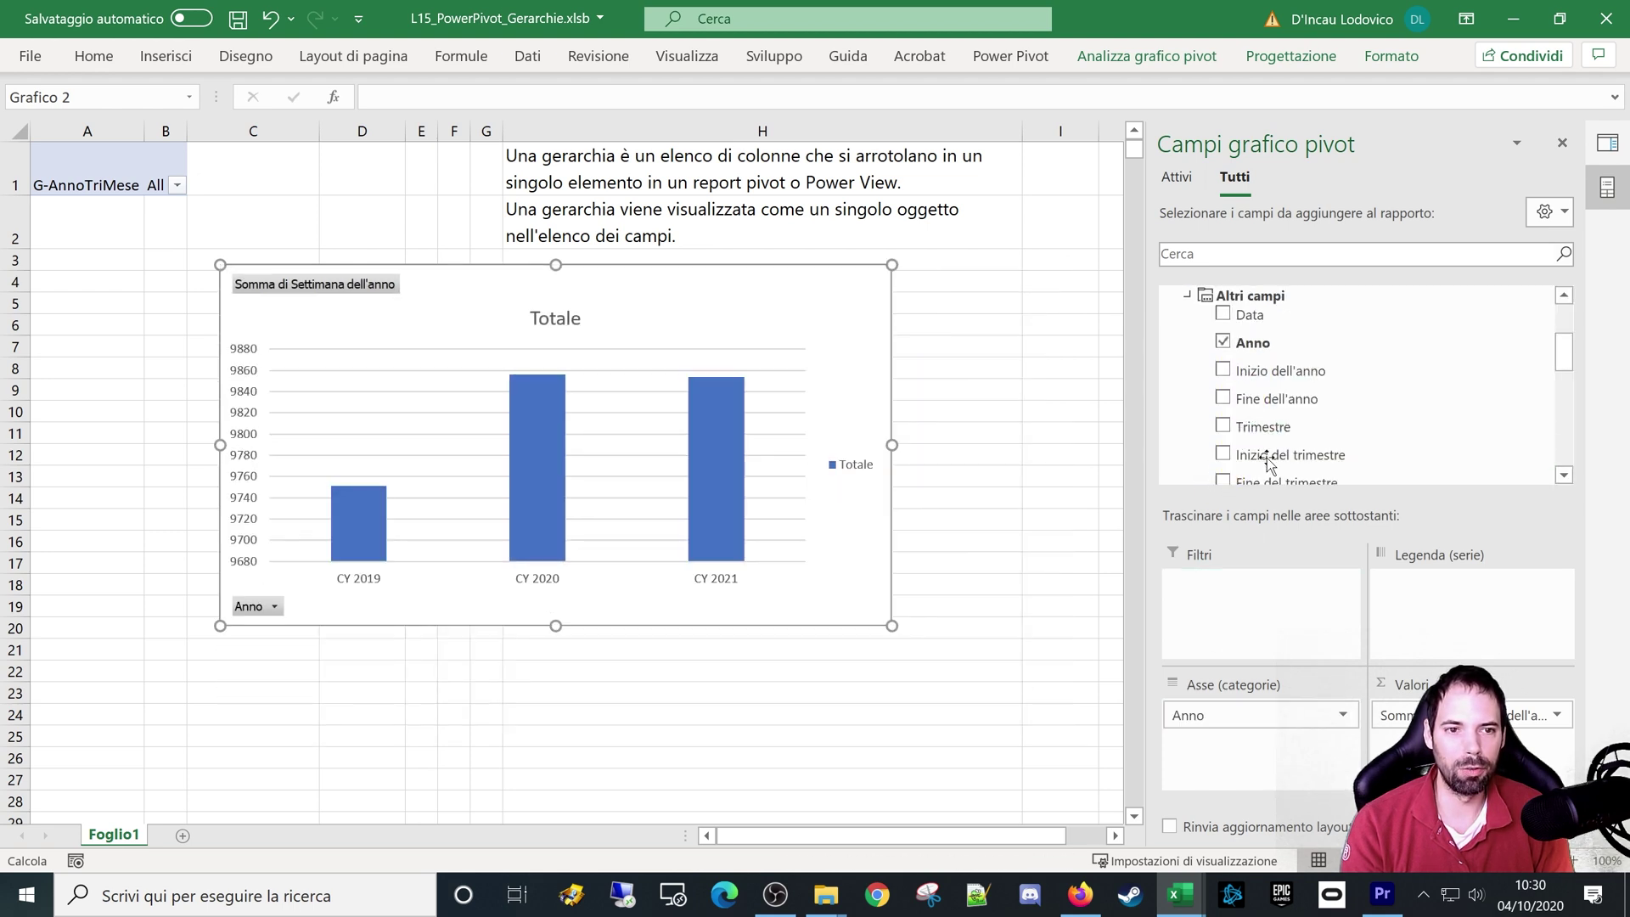
scroll(1266, 398, "down", 1)
left_click_drag(1266, 371, 1244, 773)
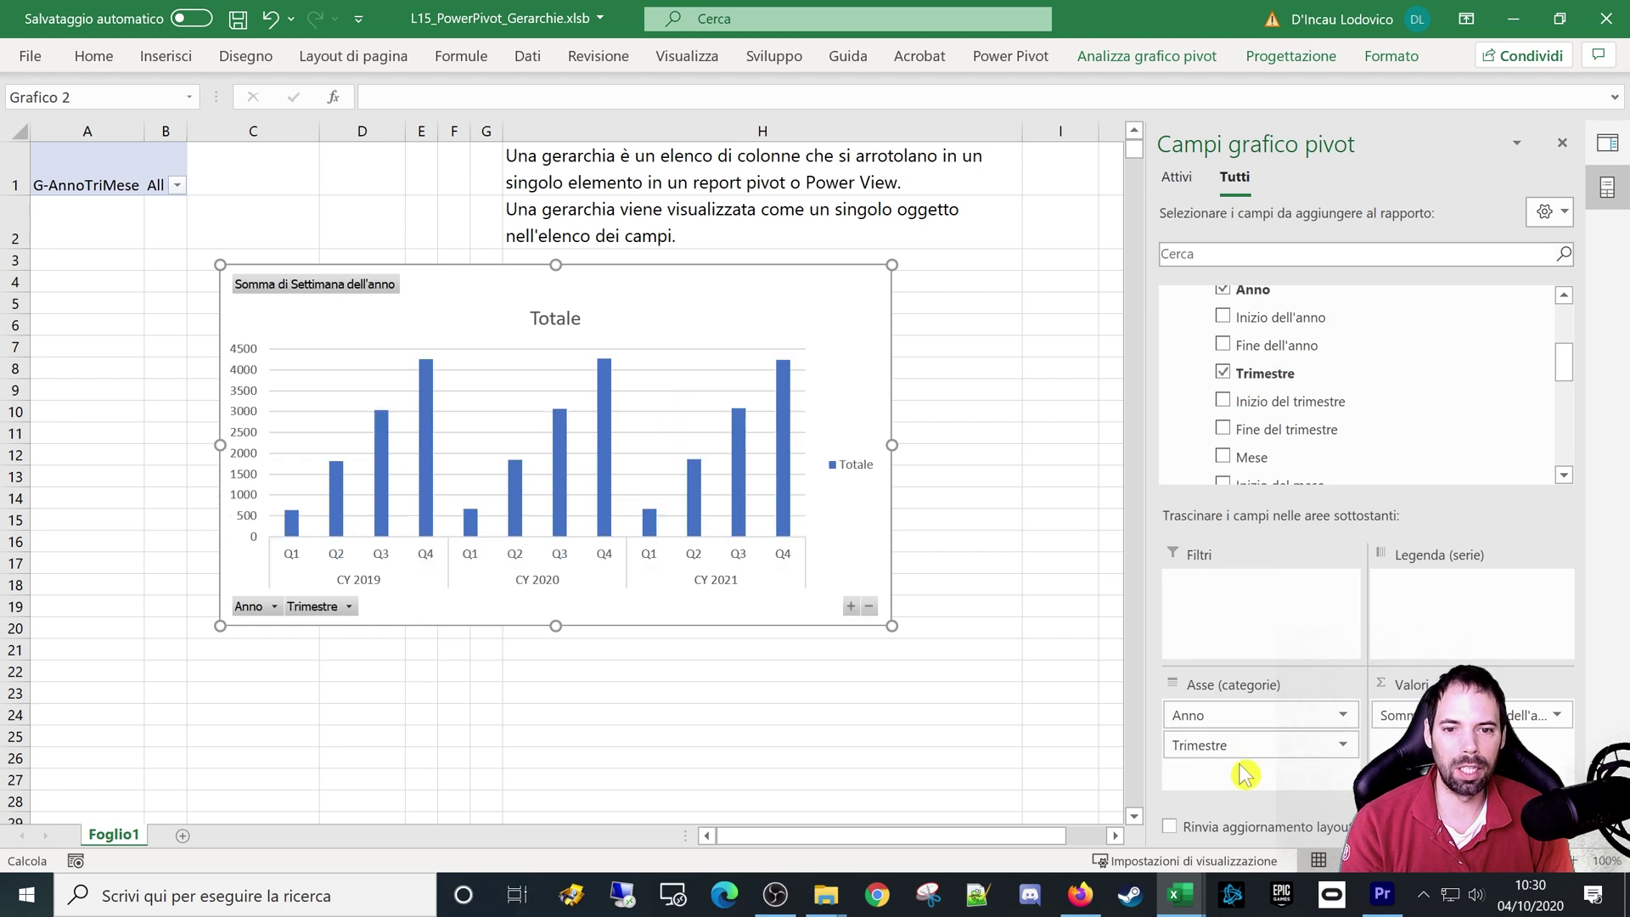
Step: Toggle the chart between yearly and quarterly bars, then remove Anno and Trimestre from the axis
left_click(869, 607)
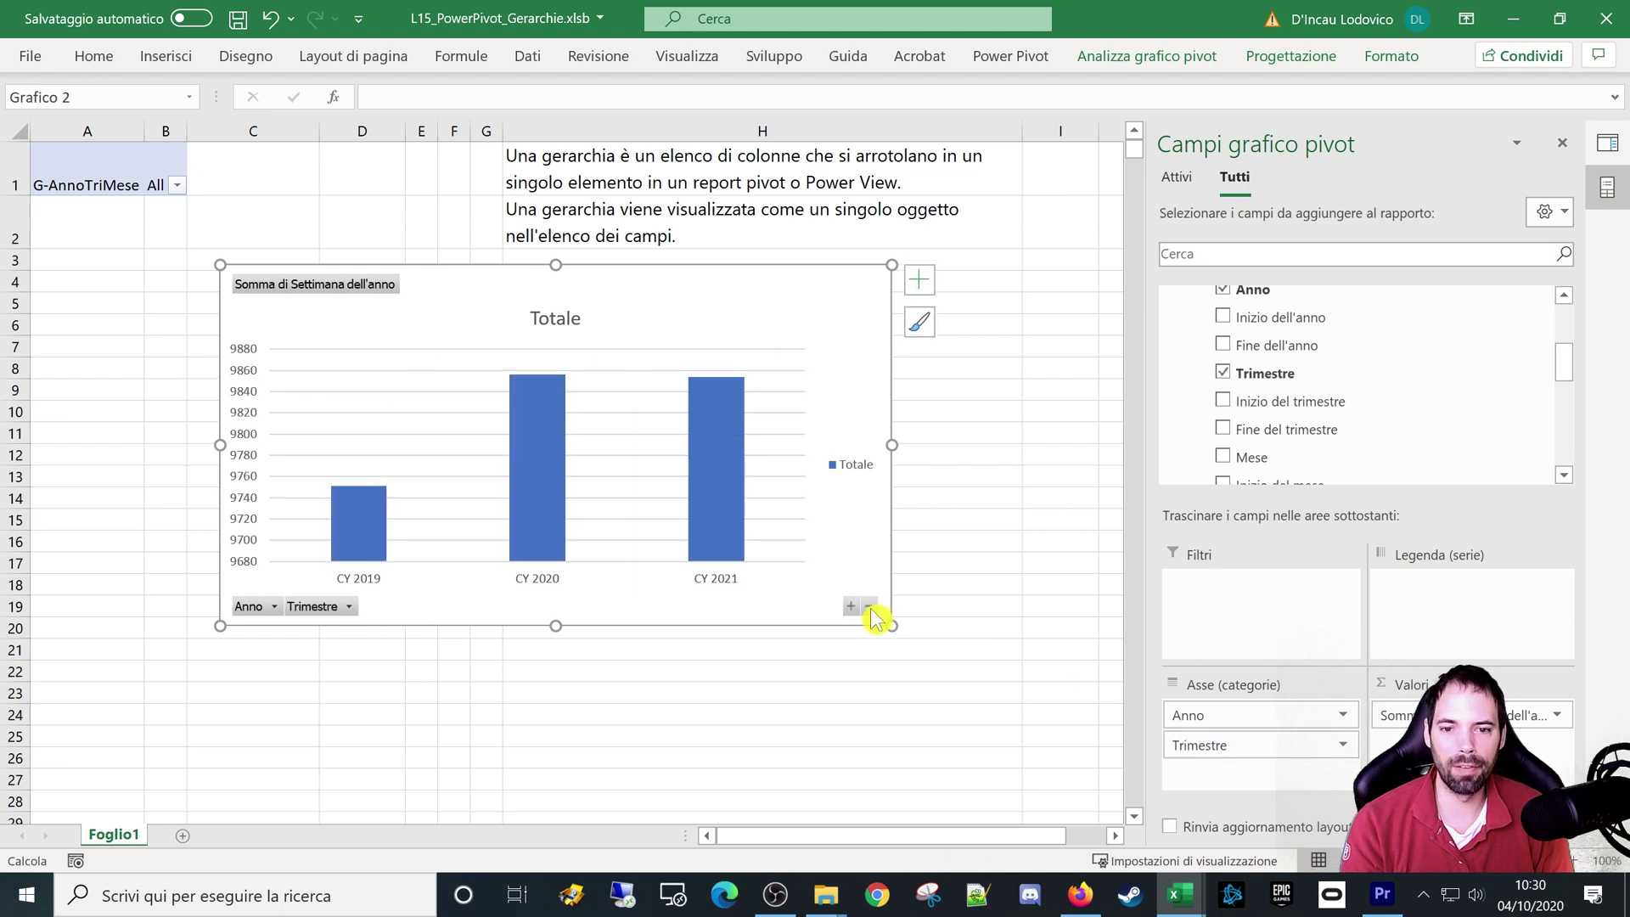
left_click(852, 606)
left_click(869, 607)
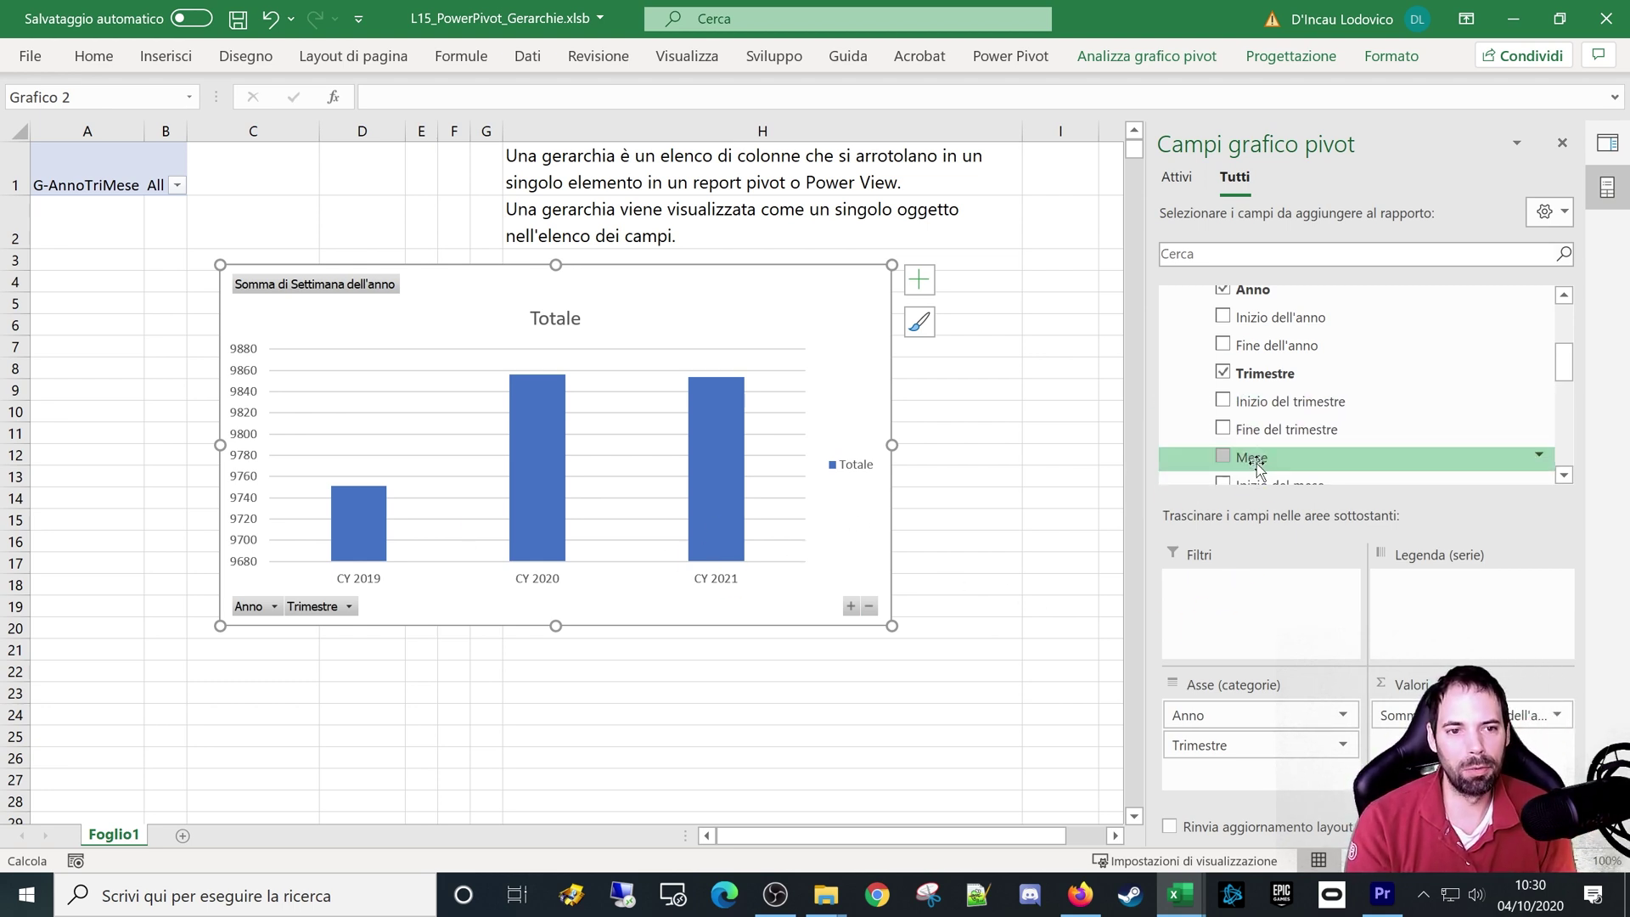
left_click_drag(1218, 713, 1237, 412)
left_click_drag(1222, 713, 1256, 418)
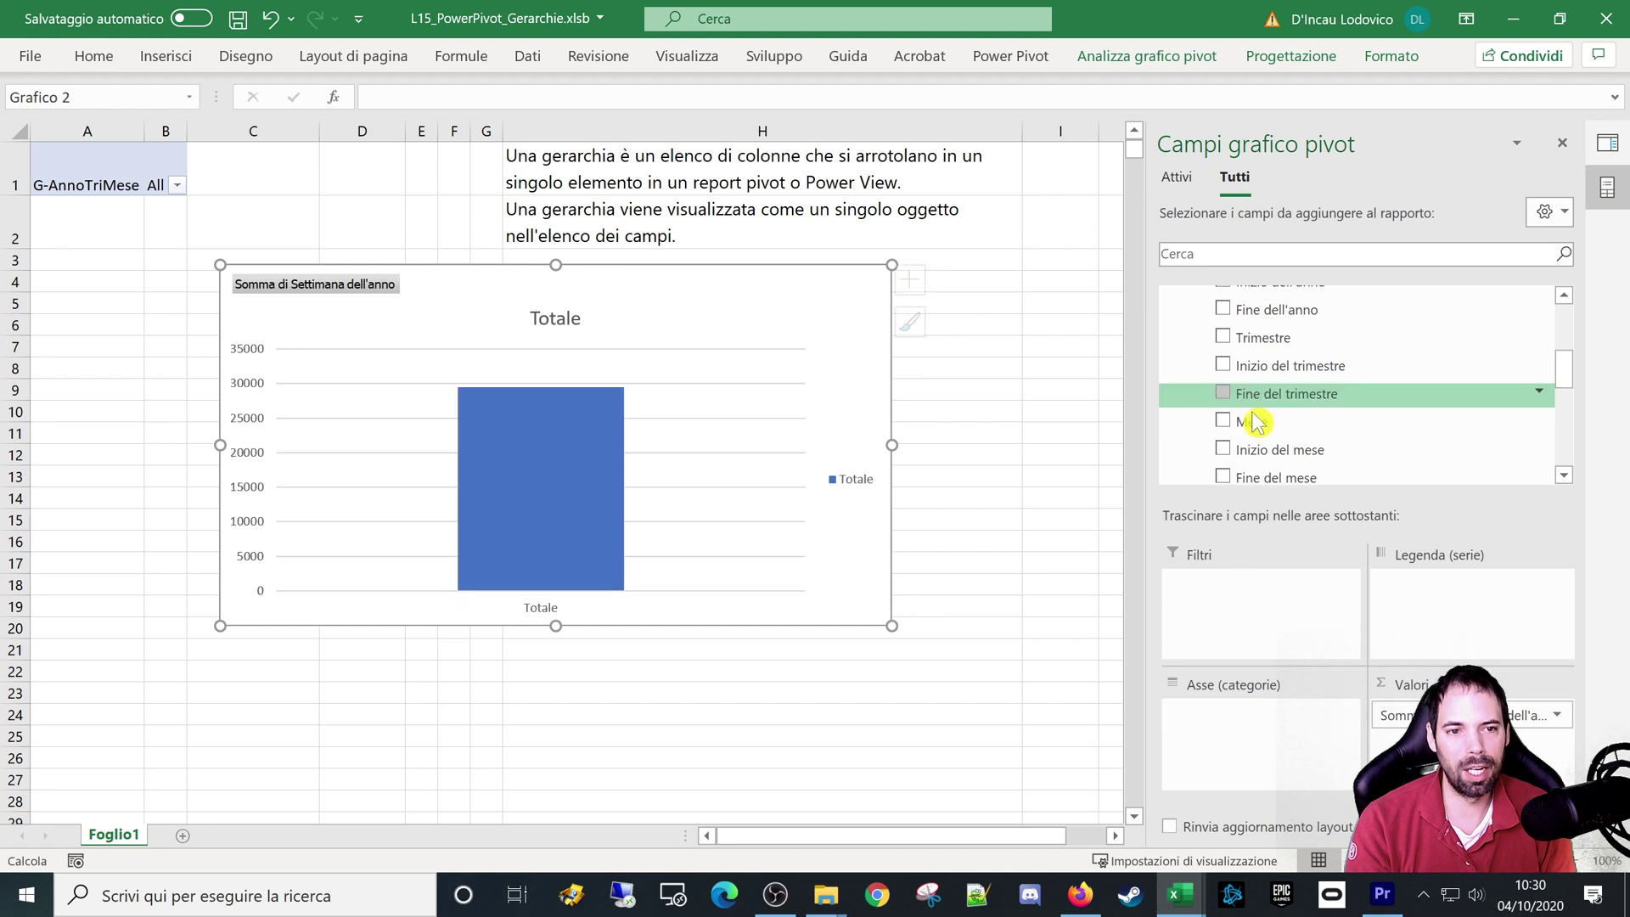
Step: Put G-AnnoTriMese on the chart axis for CY 2019–2021 bars, then narrow the chart and move it left
left_click(1187, 435)
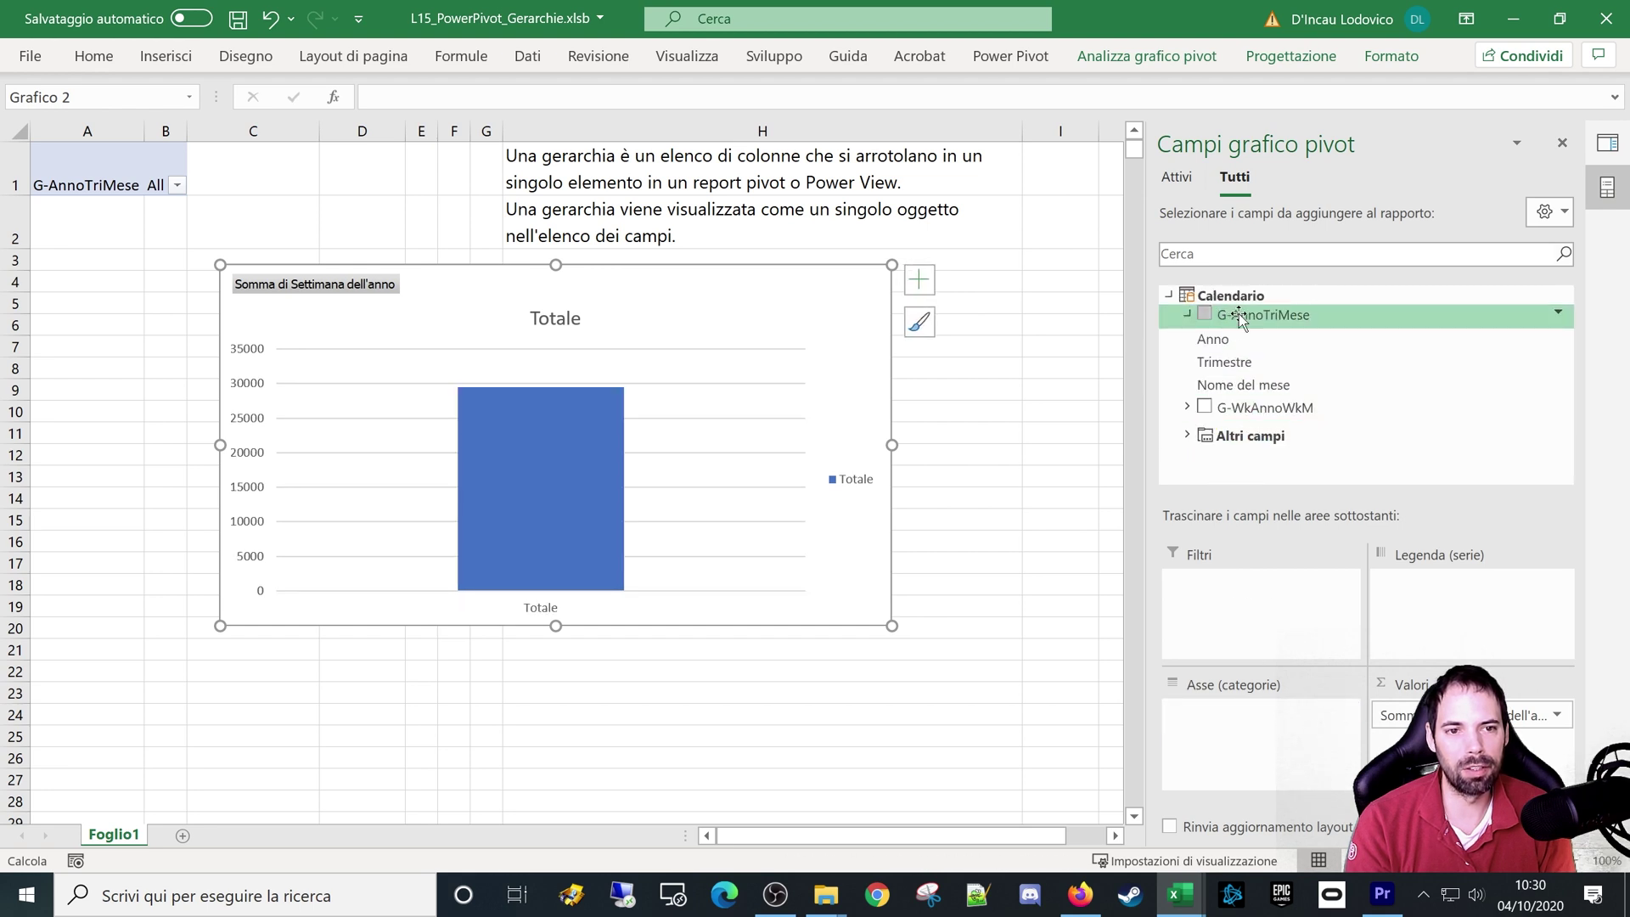
left_click_drag(1225, 314, 1233, 734)
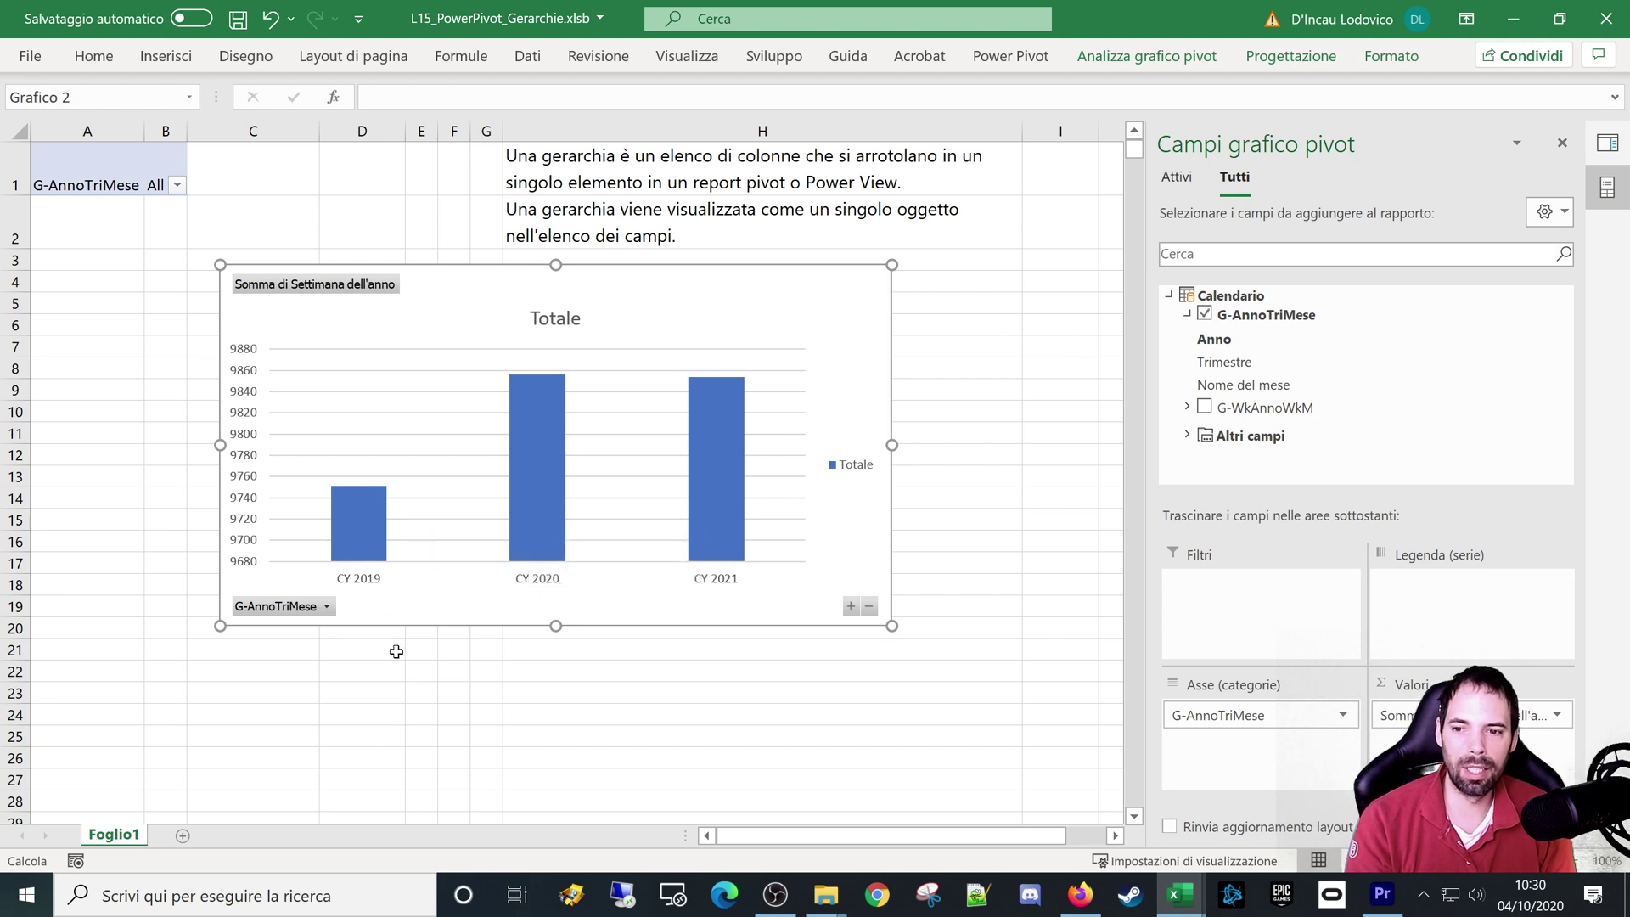
left_click_drag(218, 446, 292, 444)
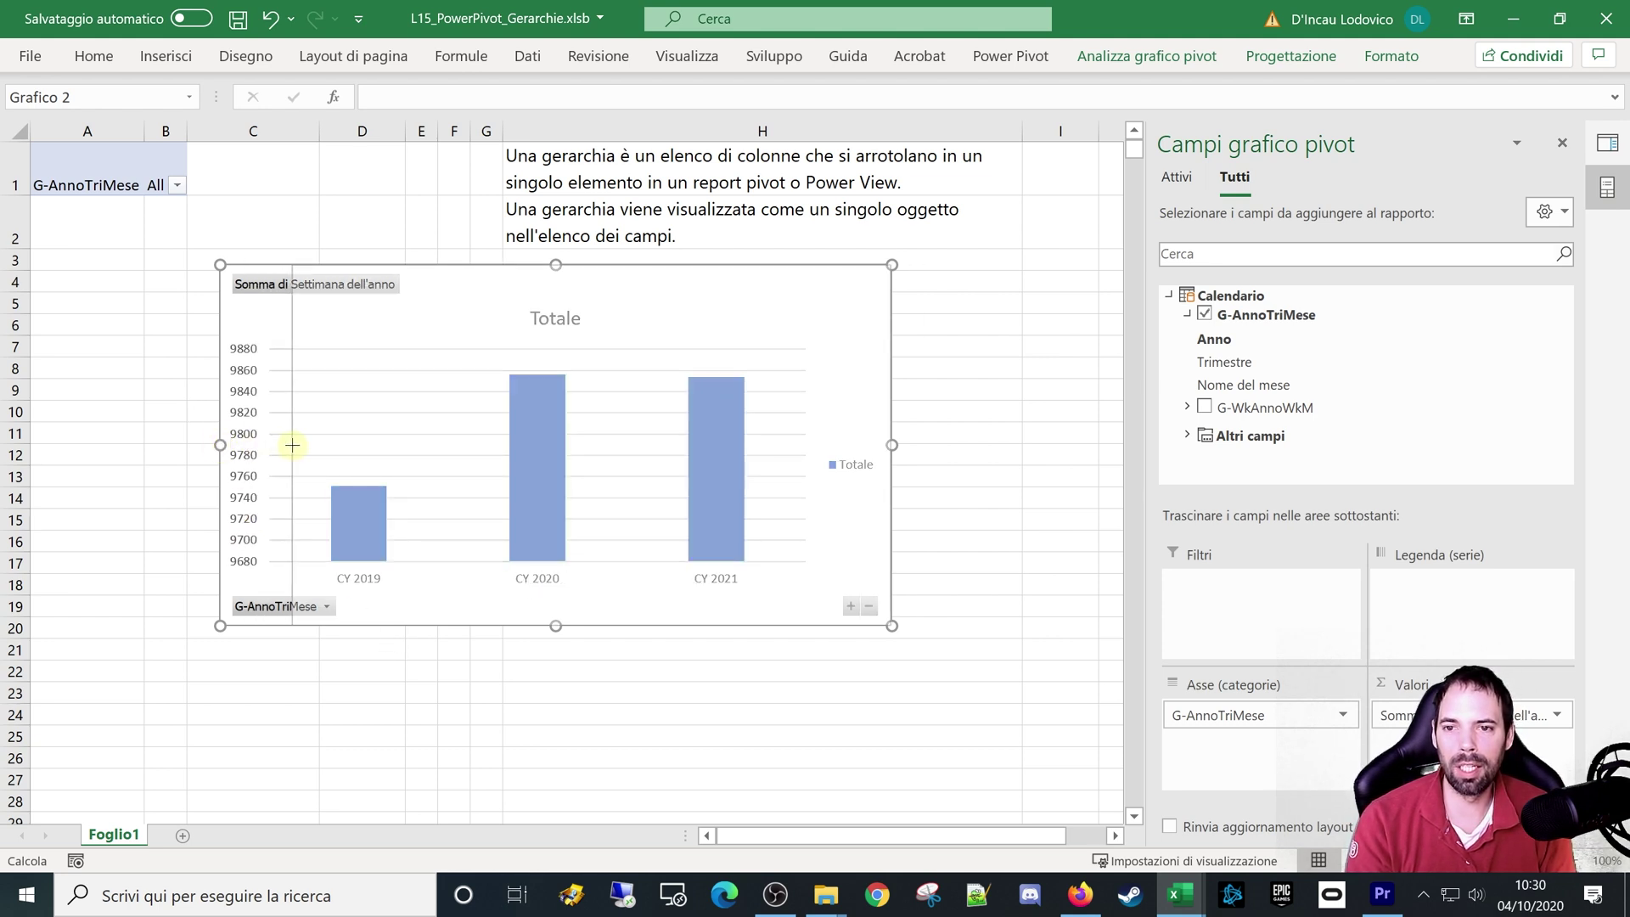
left_click_drag(782, 302, 628, 301)
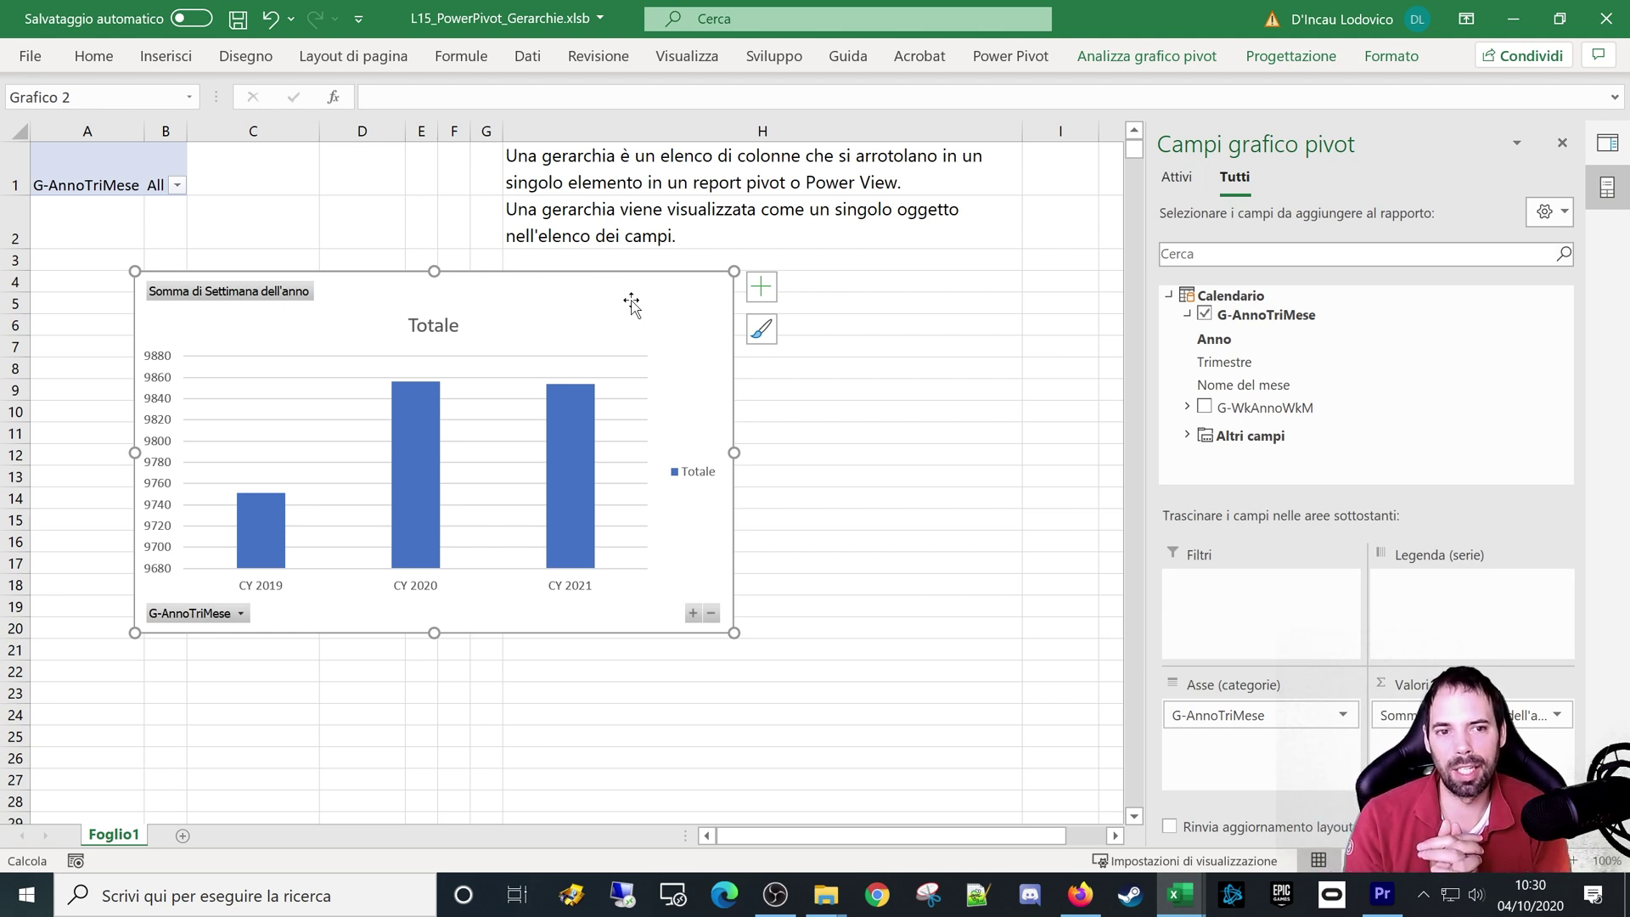
Step: Browse the Altri campi and G-AnnoTriMese groups in the field list, then switch to the Power Pivot ribbon
left_click(1187, 314)
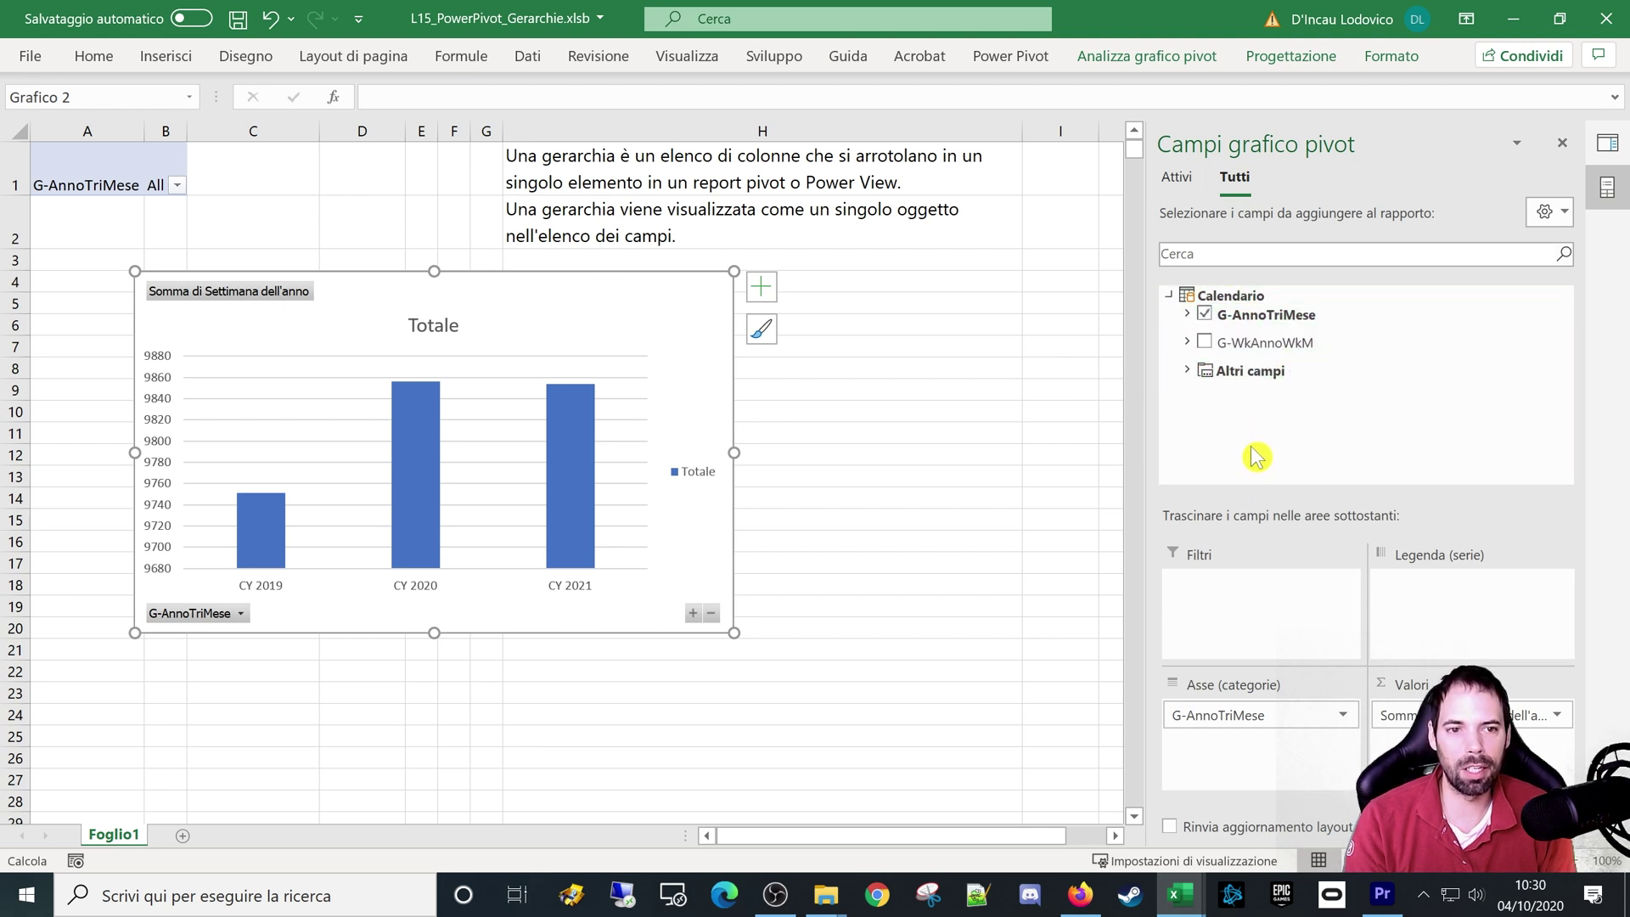
mouse_move(1285, 314)
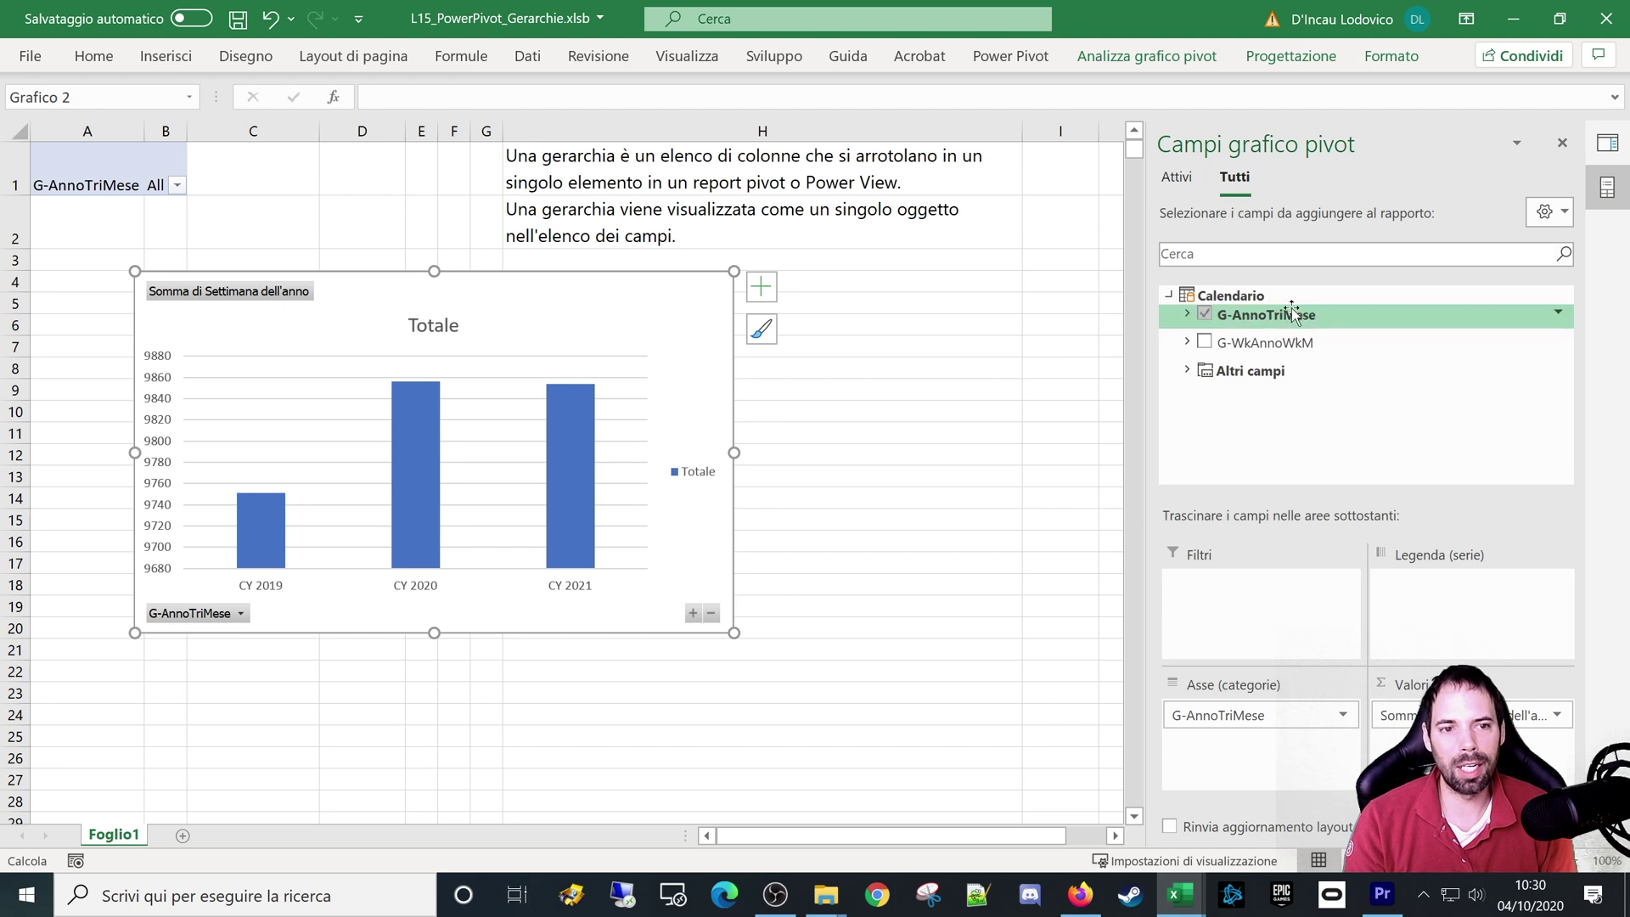
left_click(1186, 370)
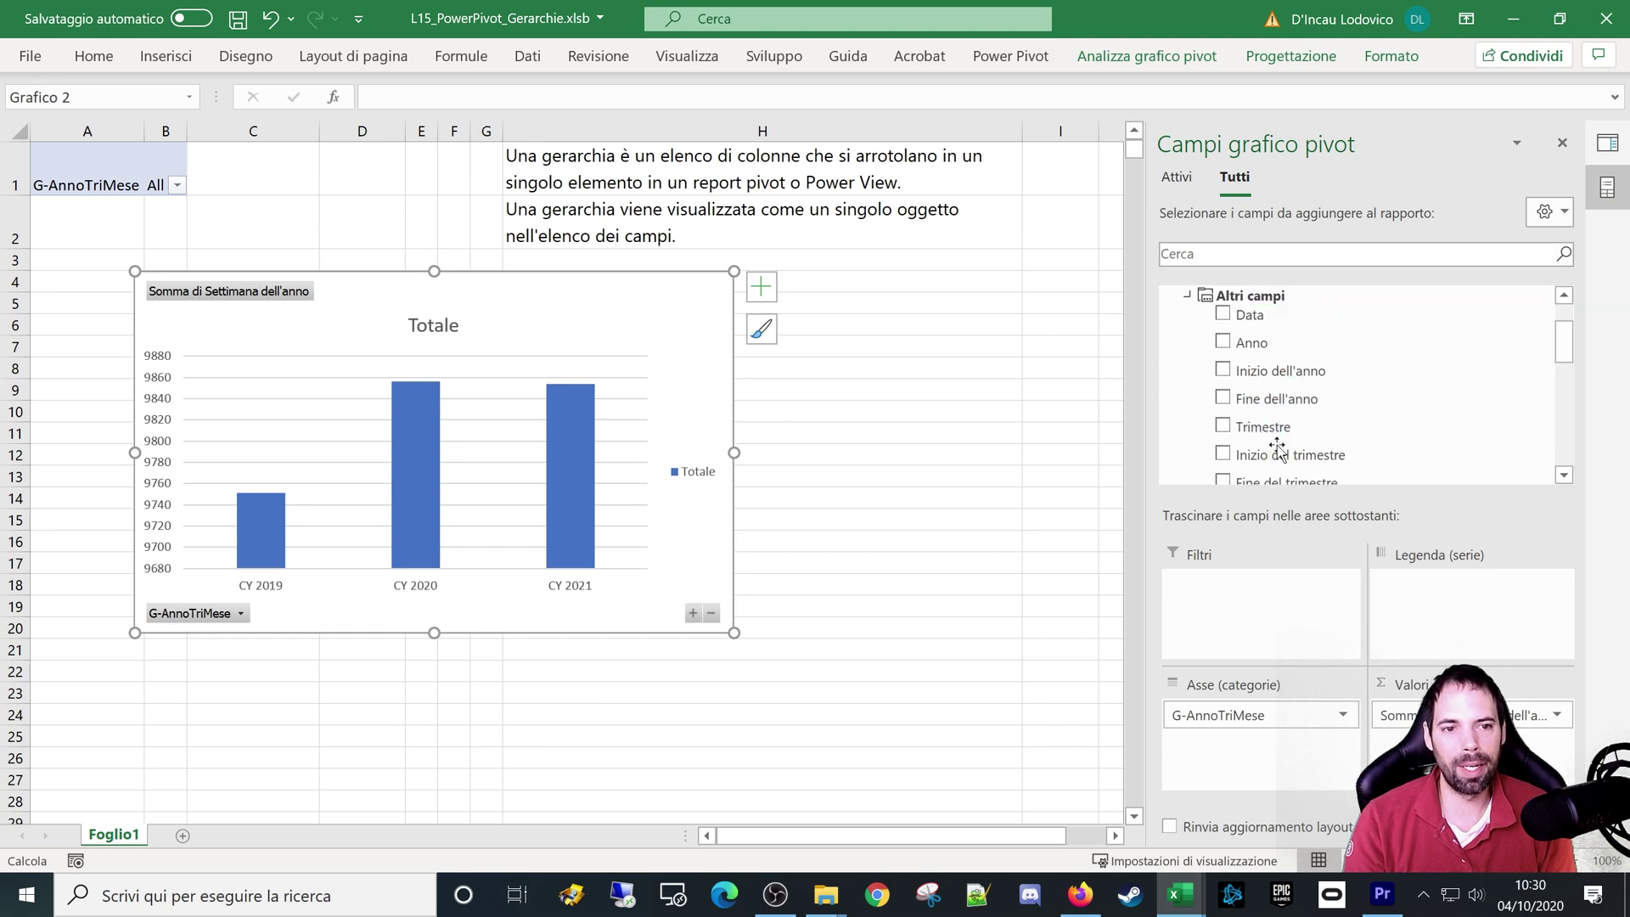
scroll(1277, 399, "down", 2)
scroll(1286, 412, "up", 2)
scroll(1294, 420, "up", 2)
scroll(1290, 420, "down", 2)
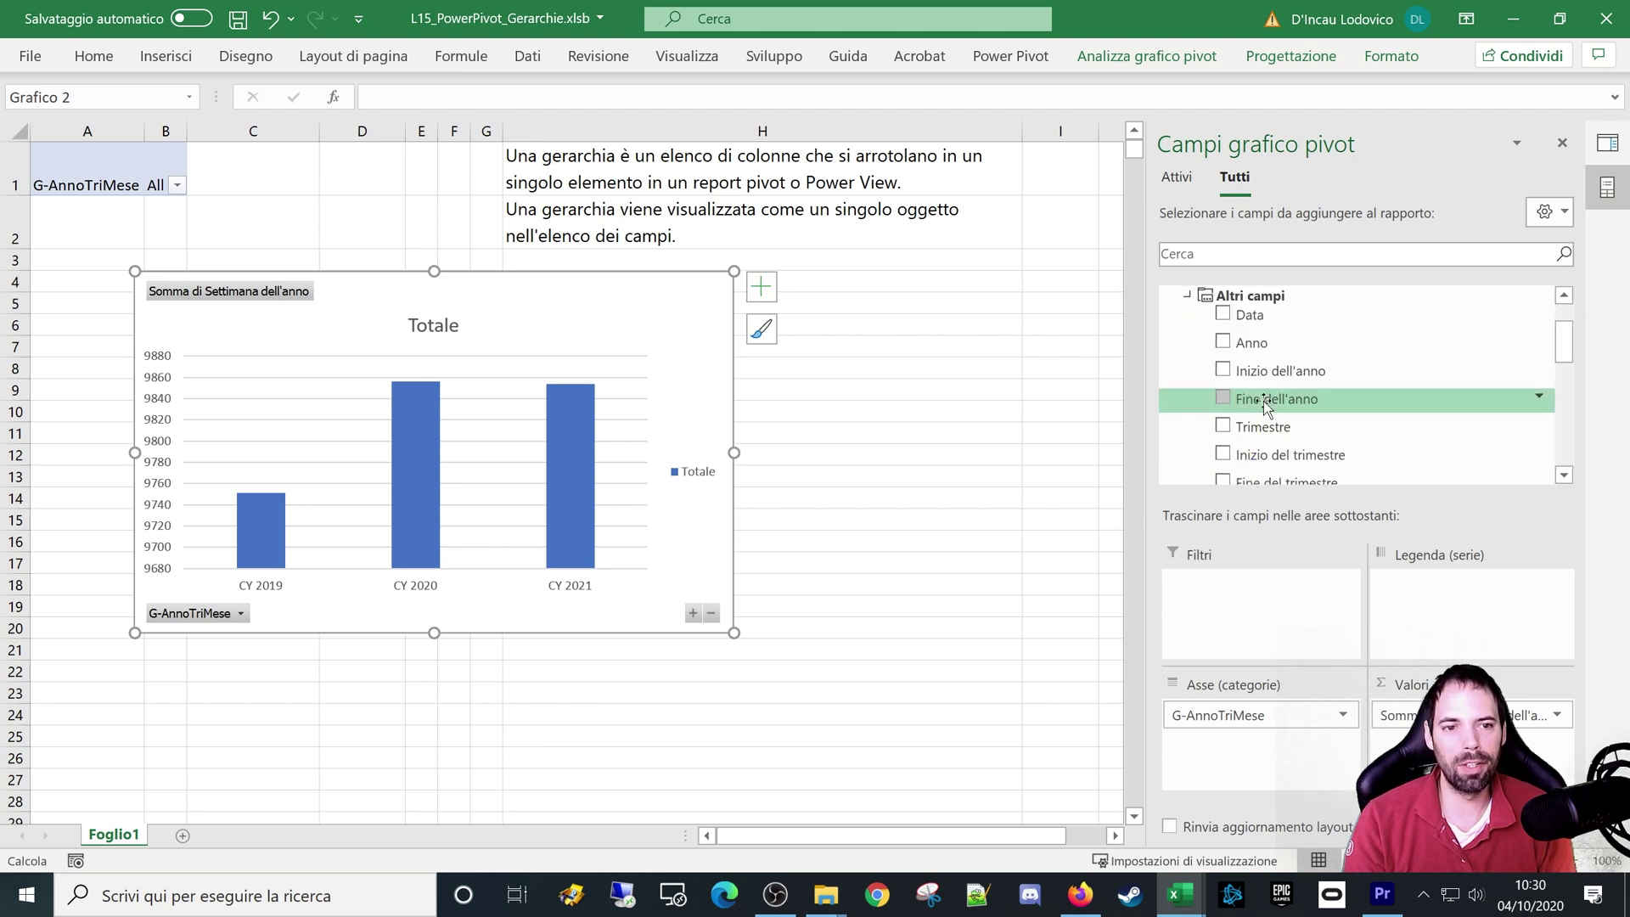
scroll(1256, 373, "up", 1)
left_click(1188, 372)
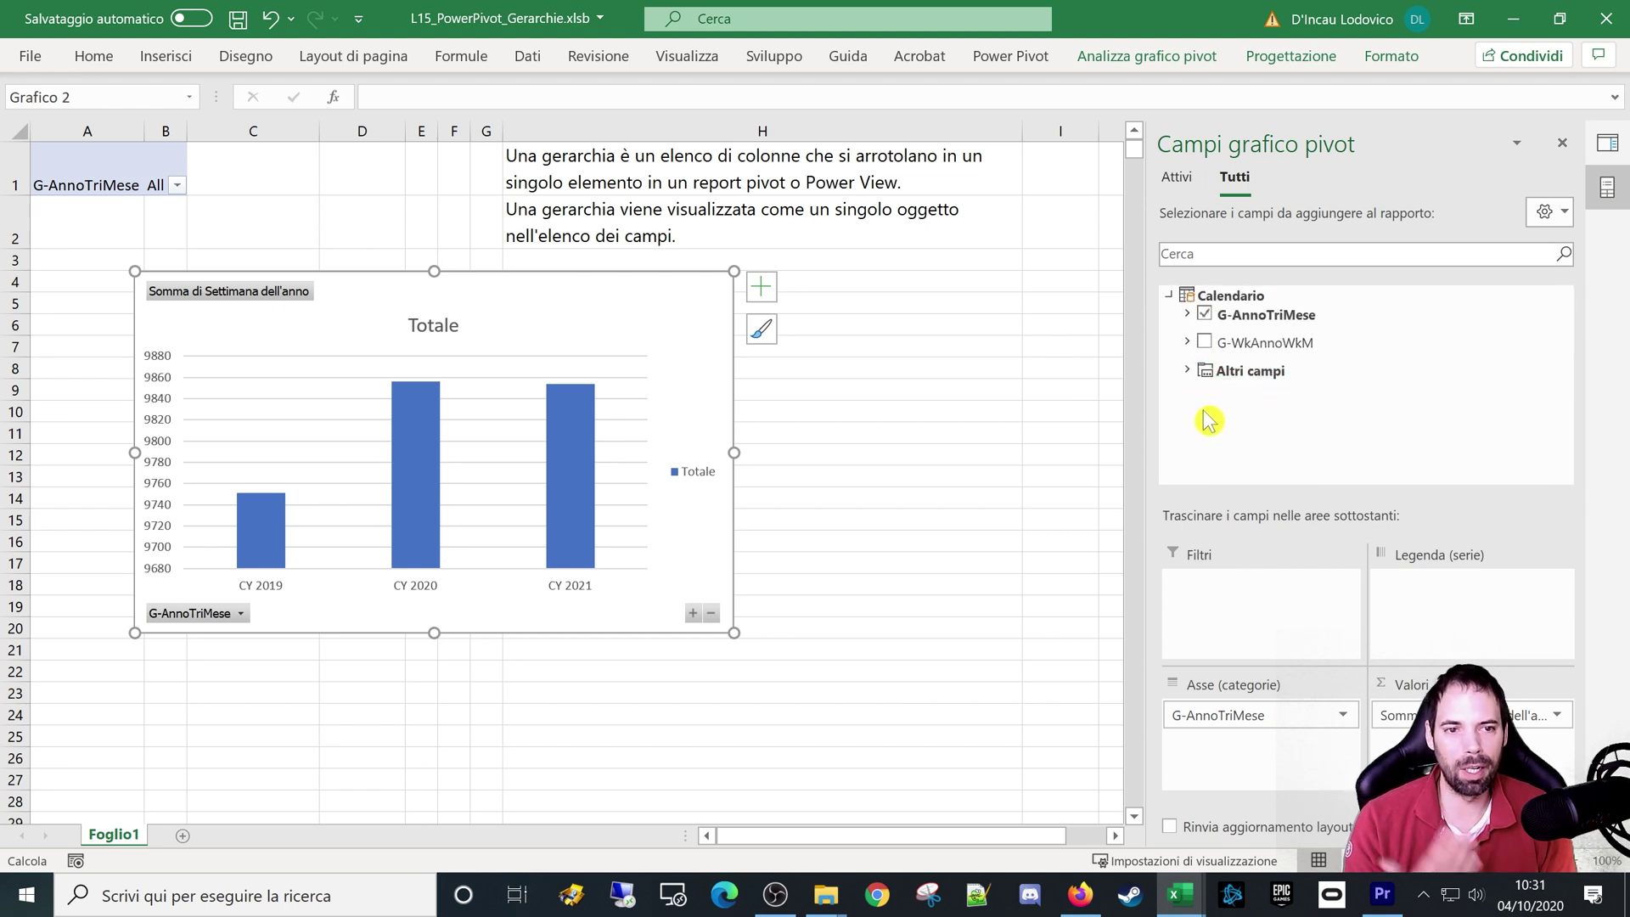
left_click(1187, 314)
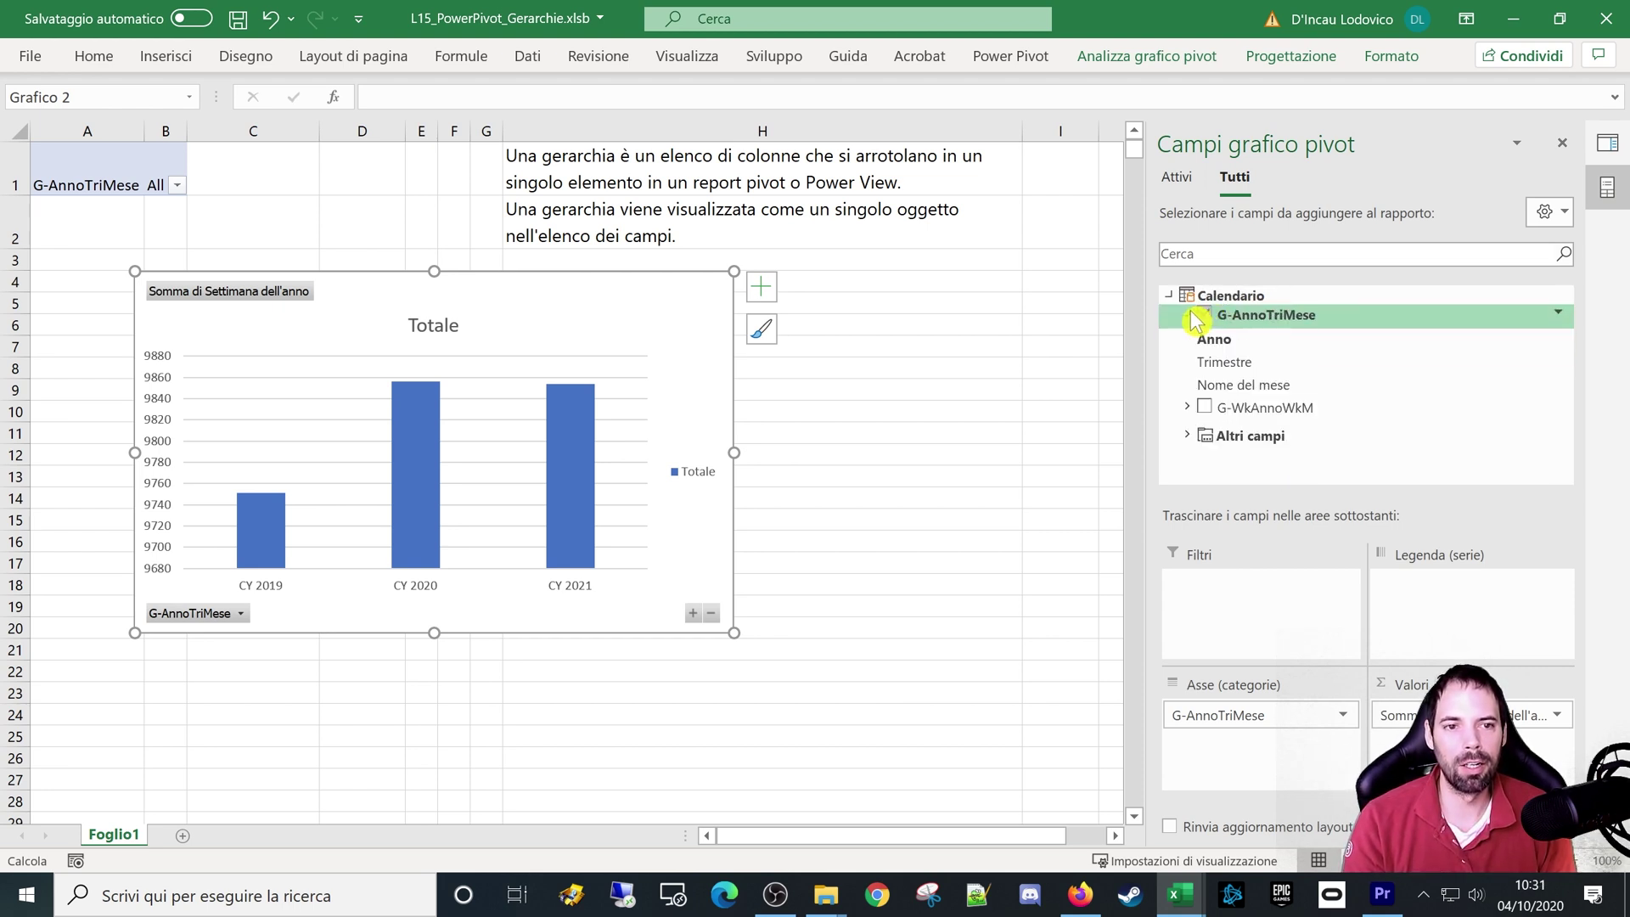
left_click(1188, 314)
left_click(1009, 56)
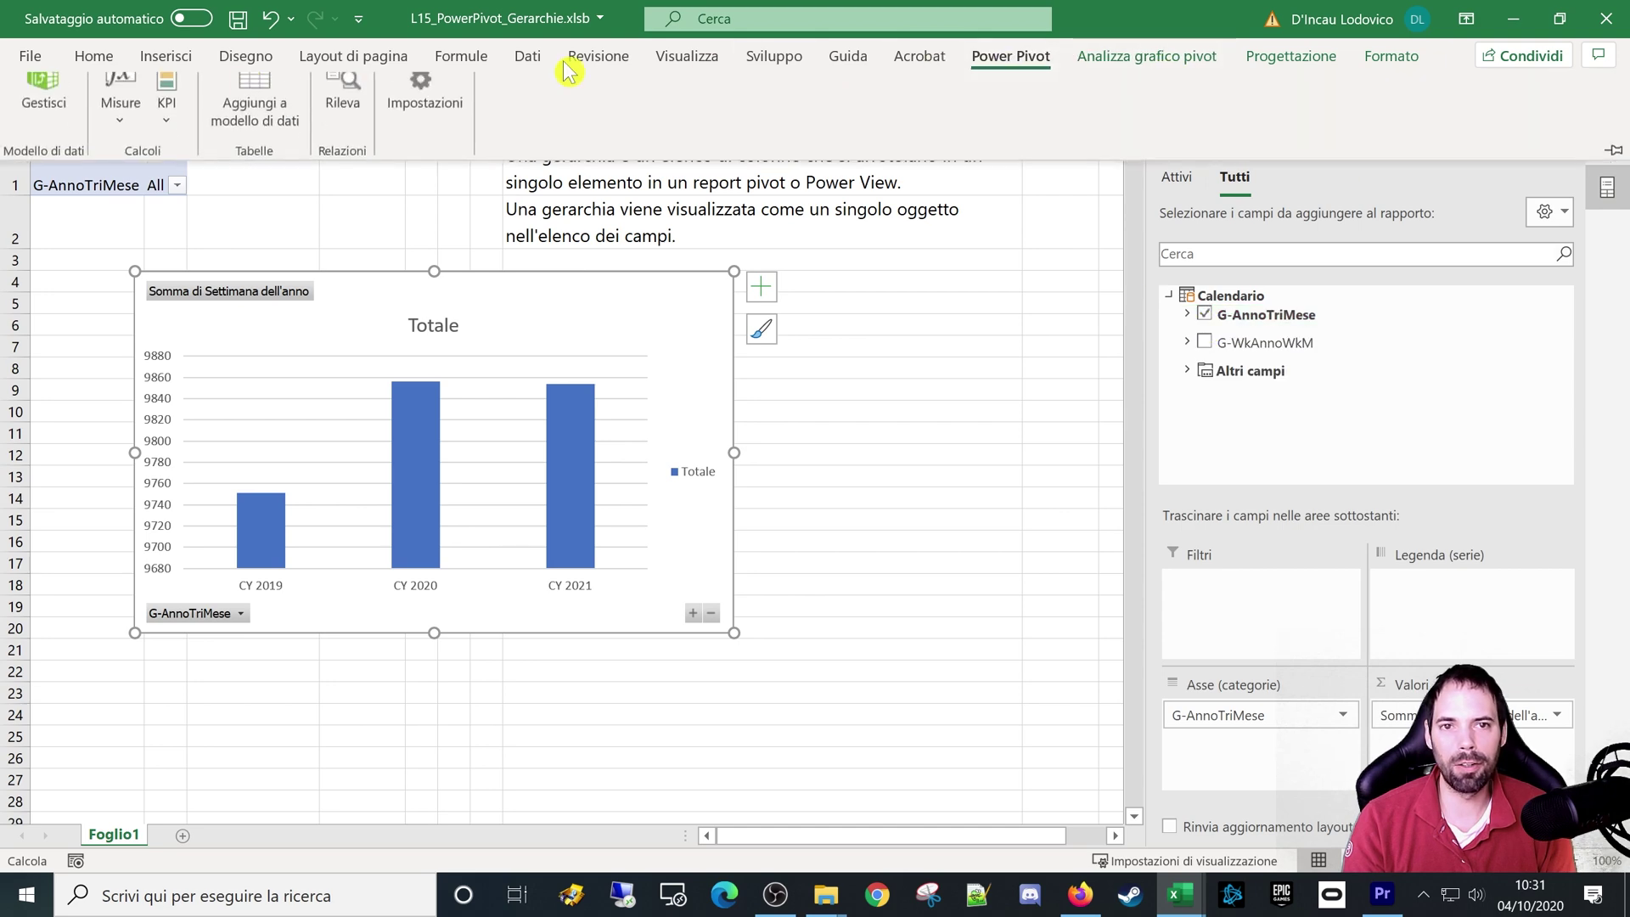
Step: In the Power Pivot window, hide the Calendario table's Anno column from client tools
left_click(42, 95)
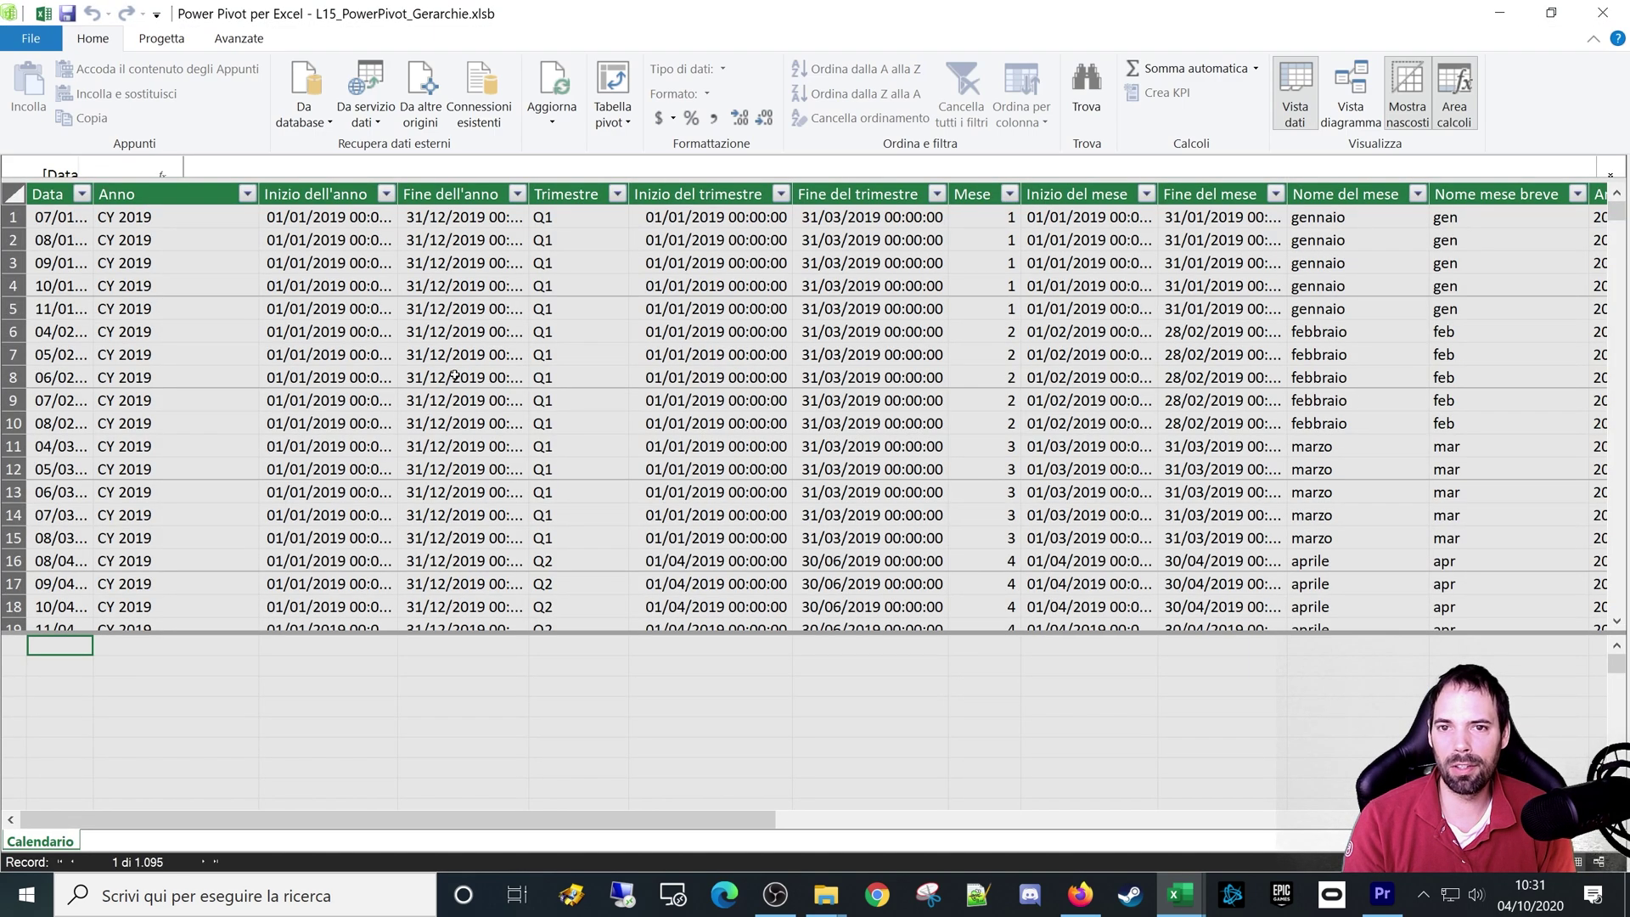
left_click(671, 194)
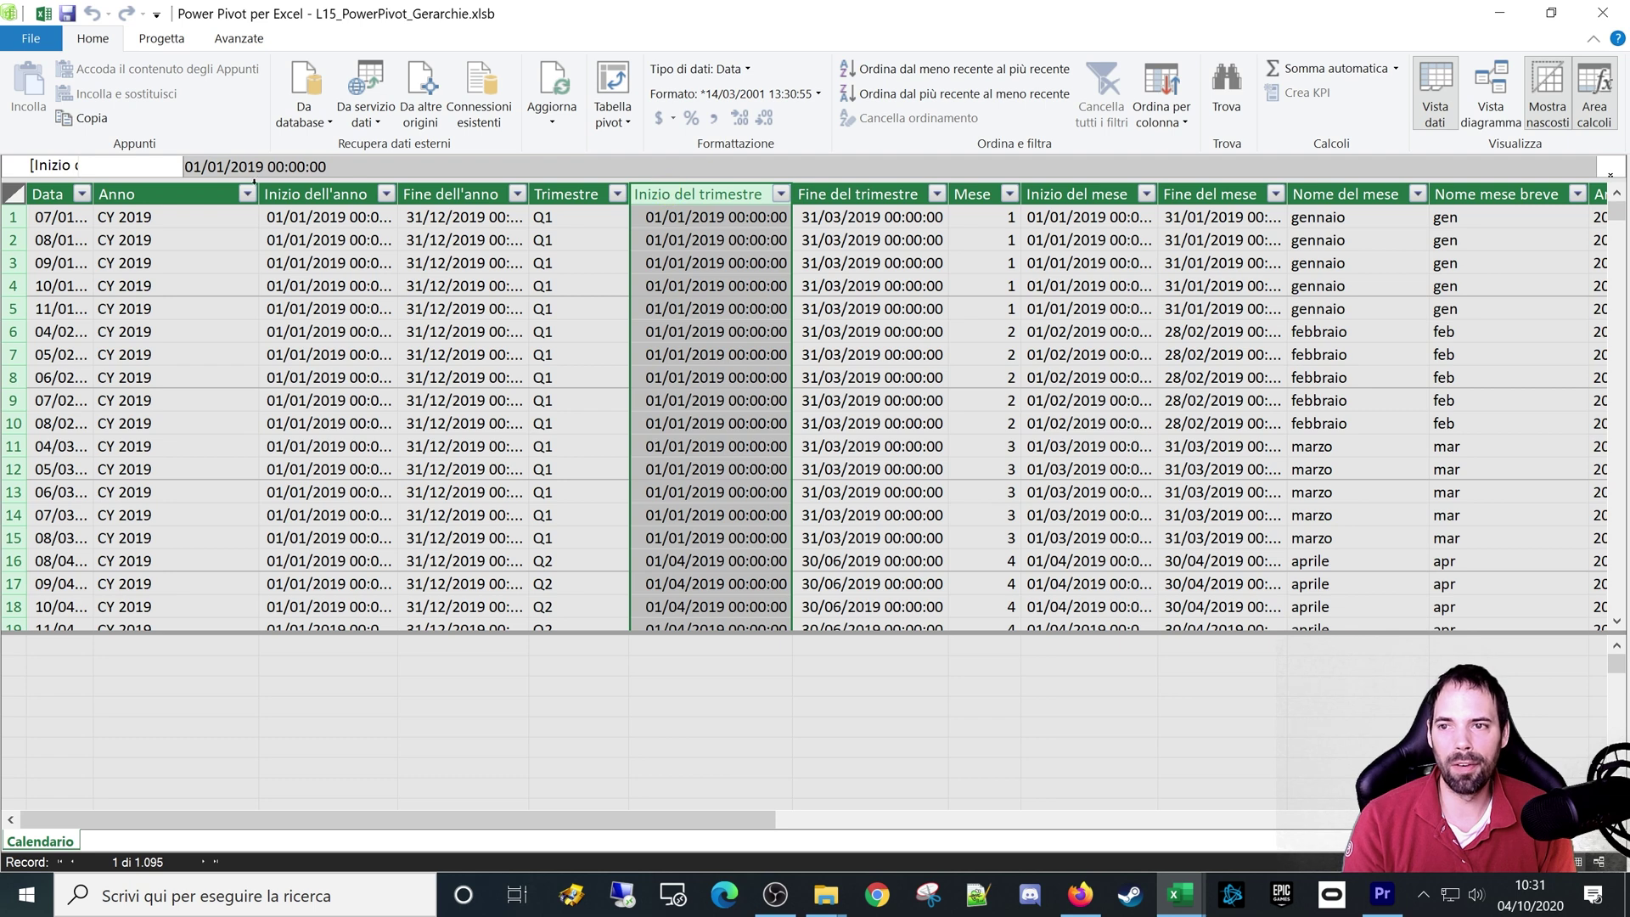
left_click(212, 193)
right_click(219, 194)
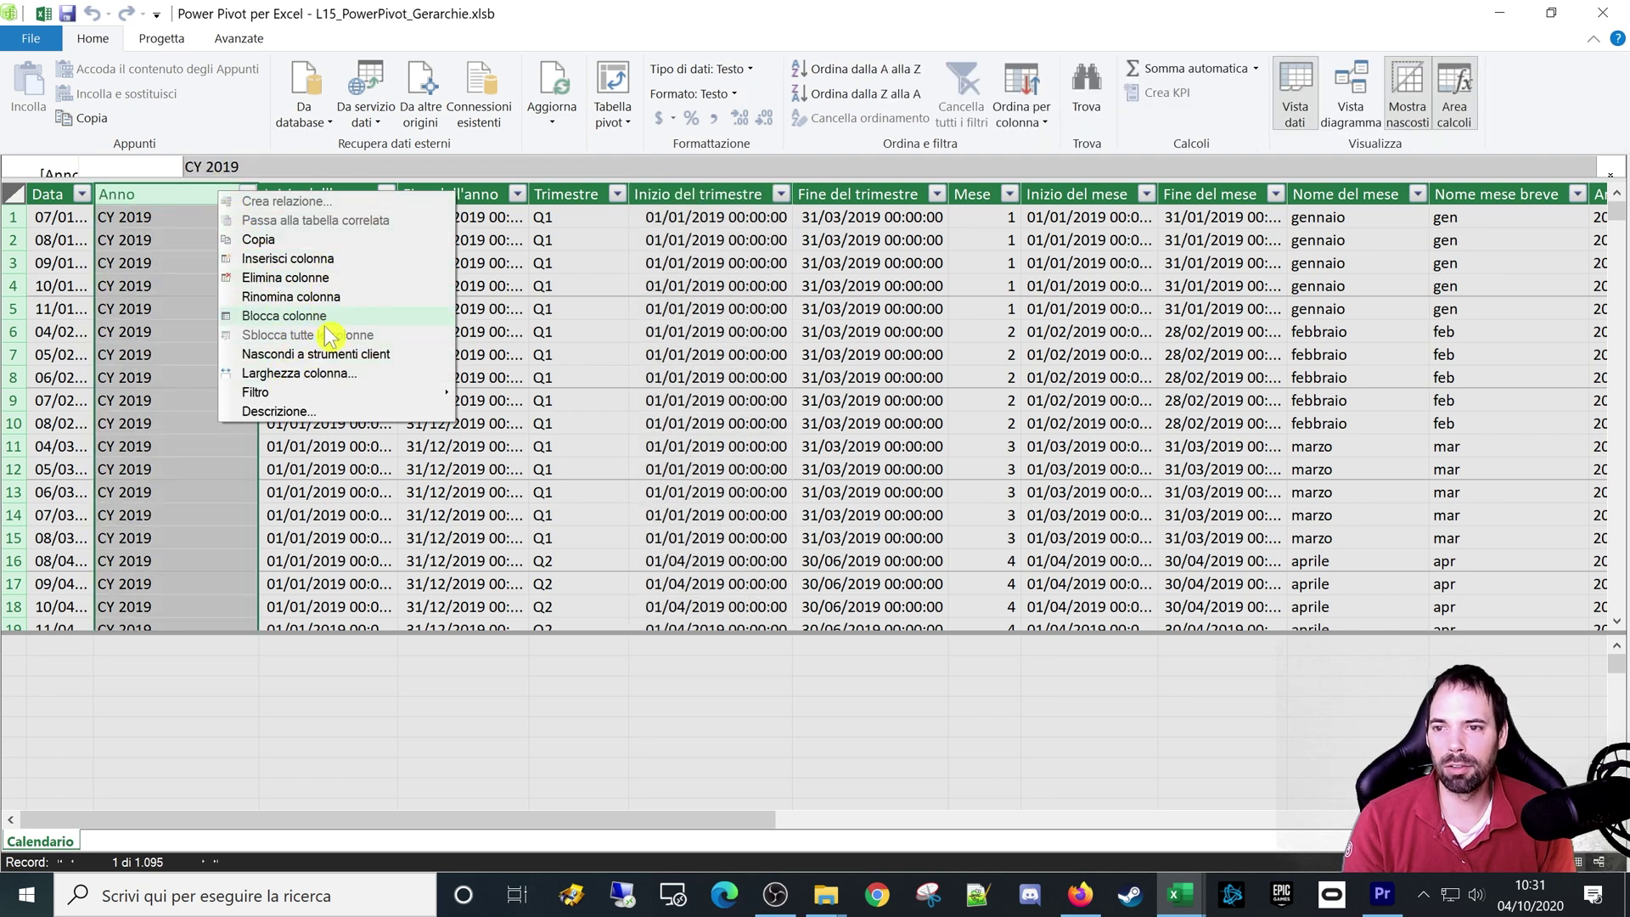
key("Escape")
left_click(323, 313)
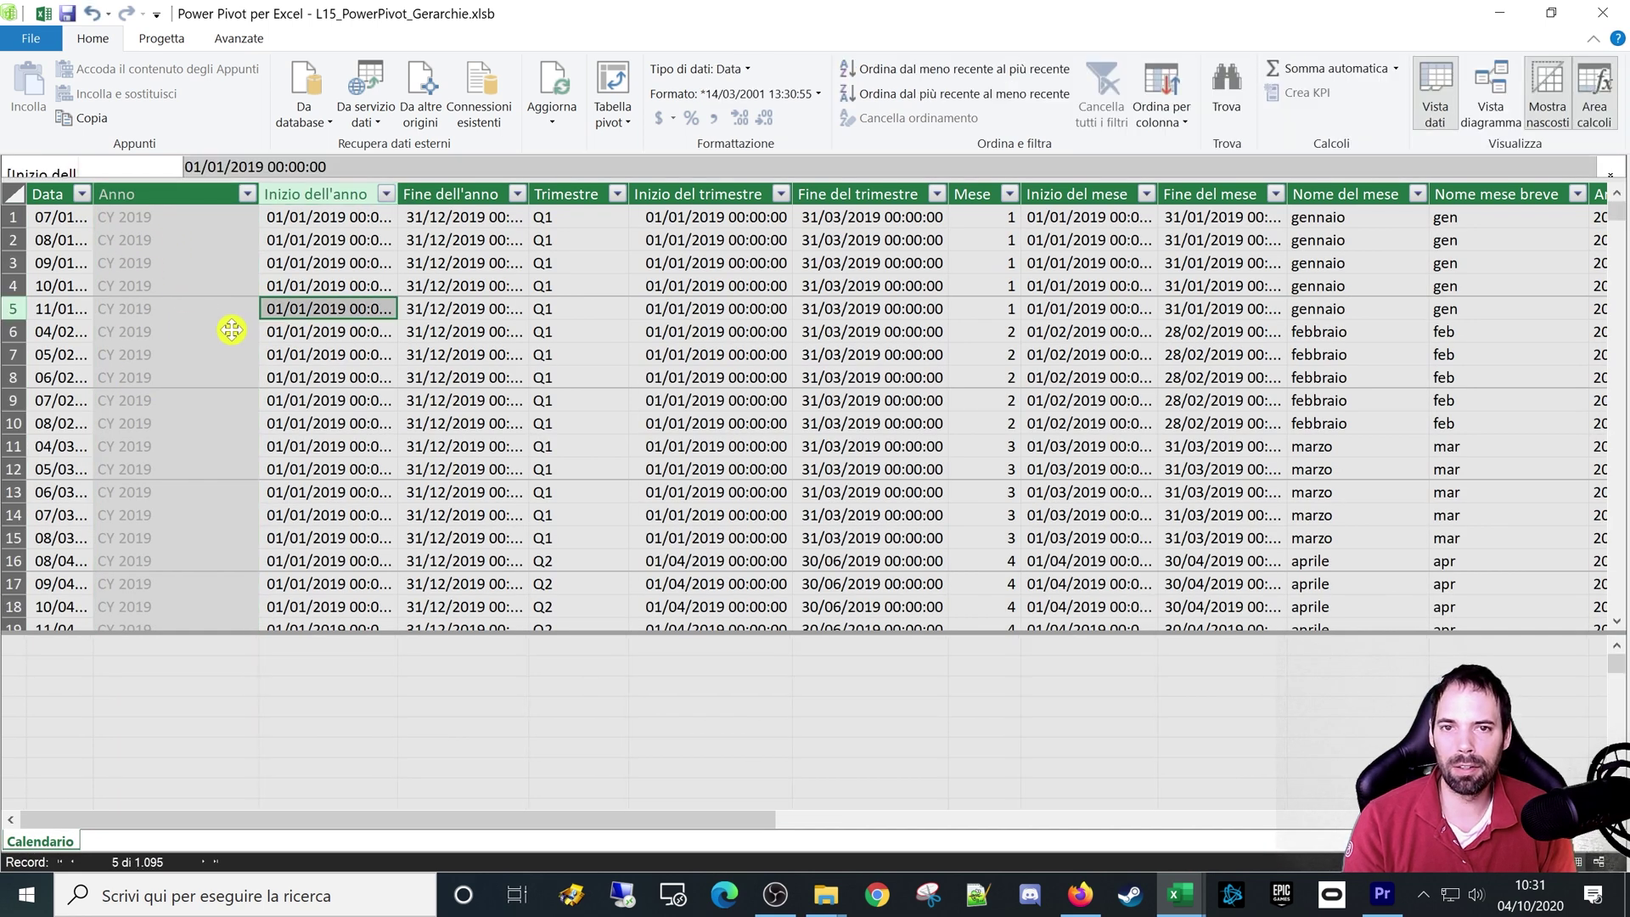
Step: Confirm in Vista diagramma that Anno is hidden, then close Power Pivot
left_click(1485, 95)
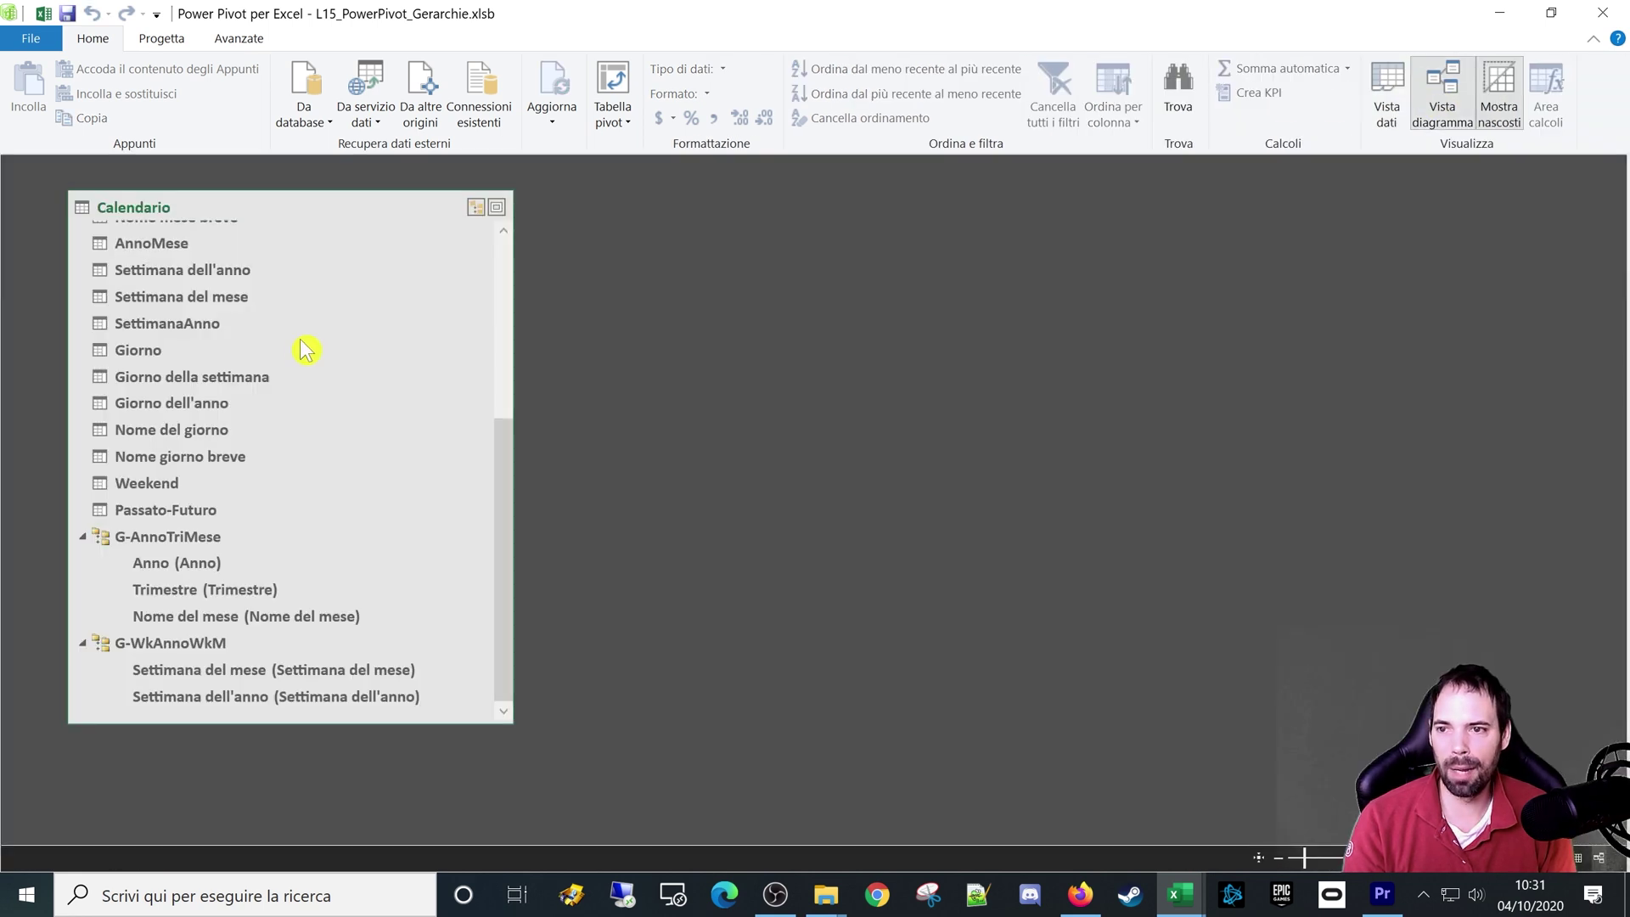
scroll(249, 397, "up", 4)
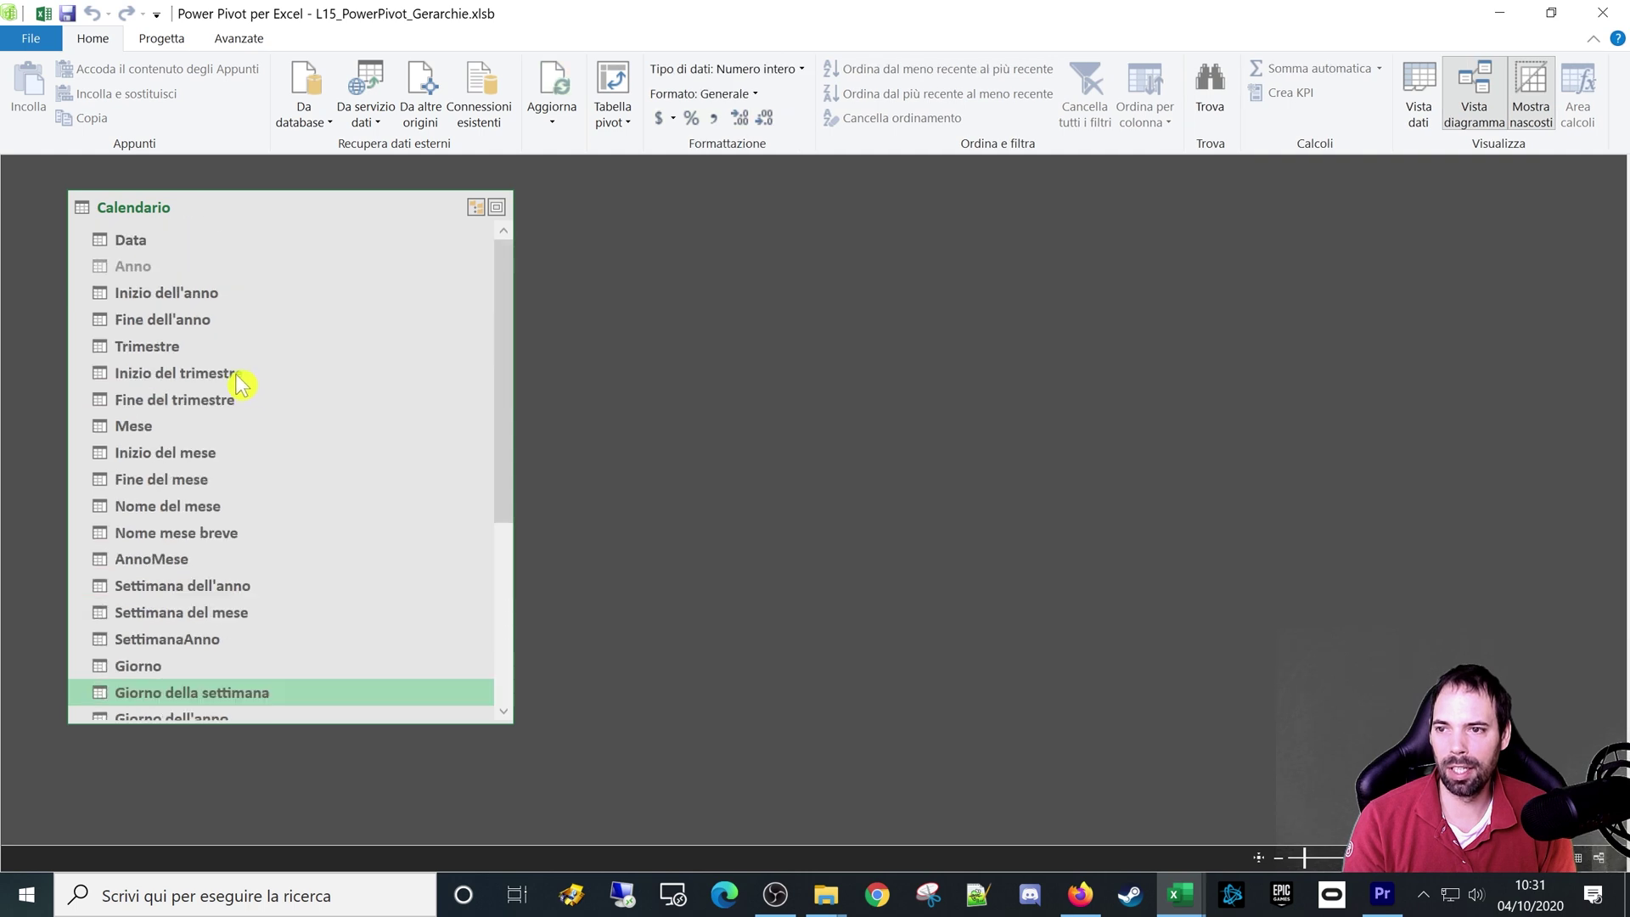
left_click(157, 272)
right_click(157, 272)
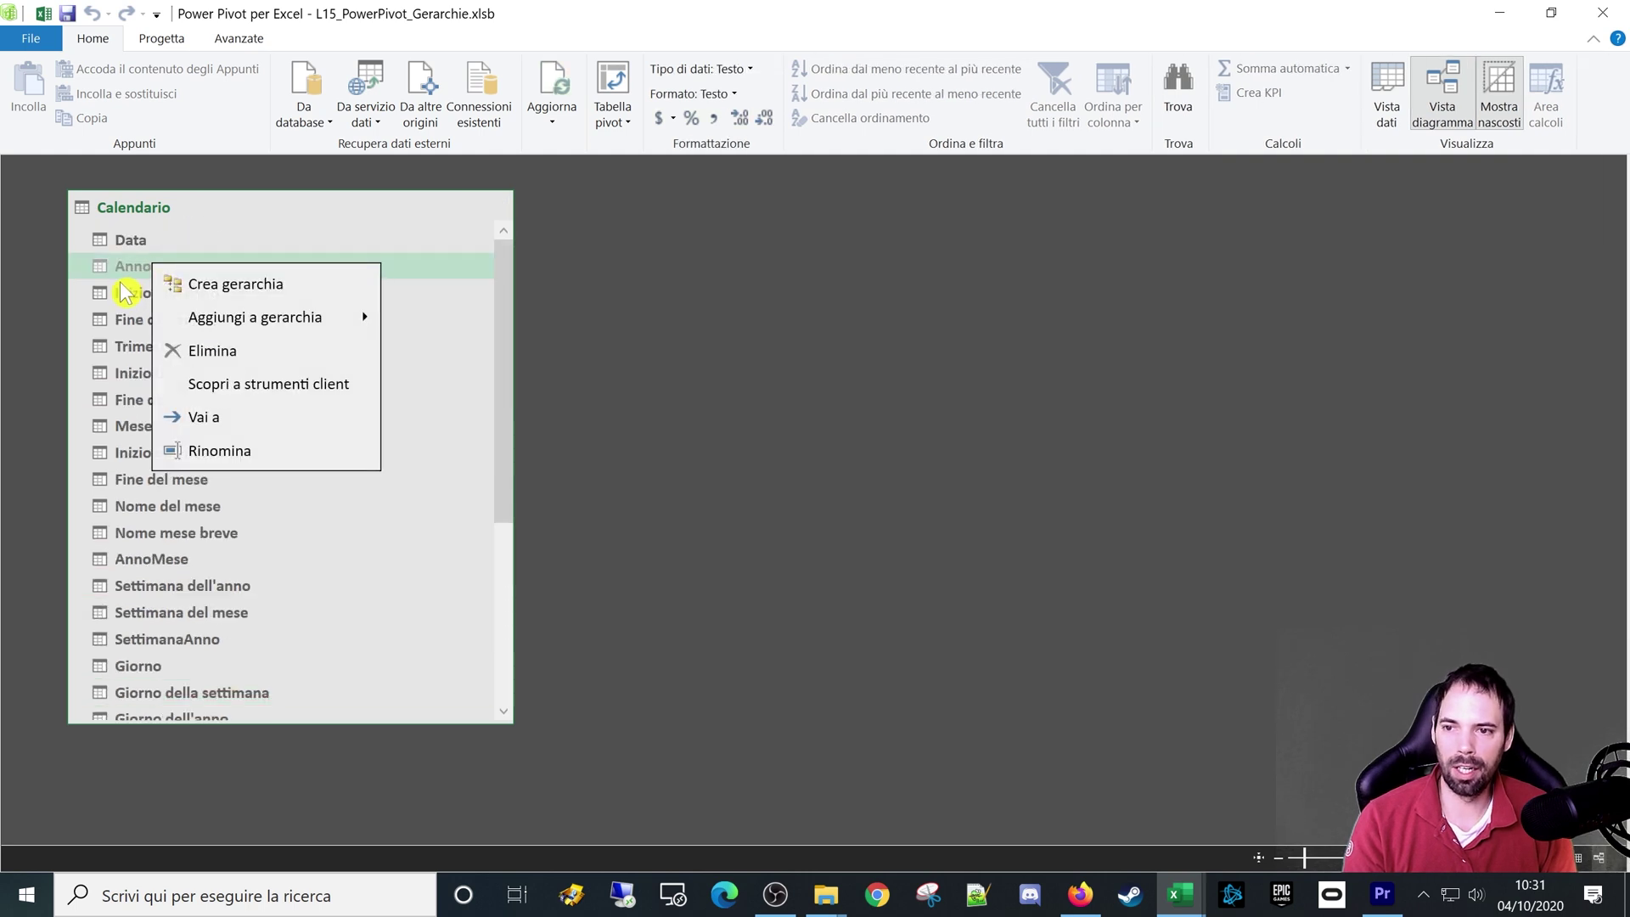
left_click(208, 391)
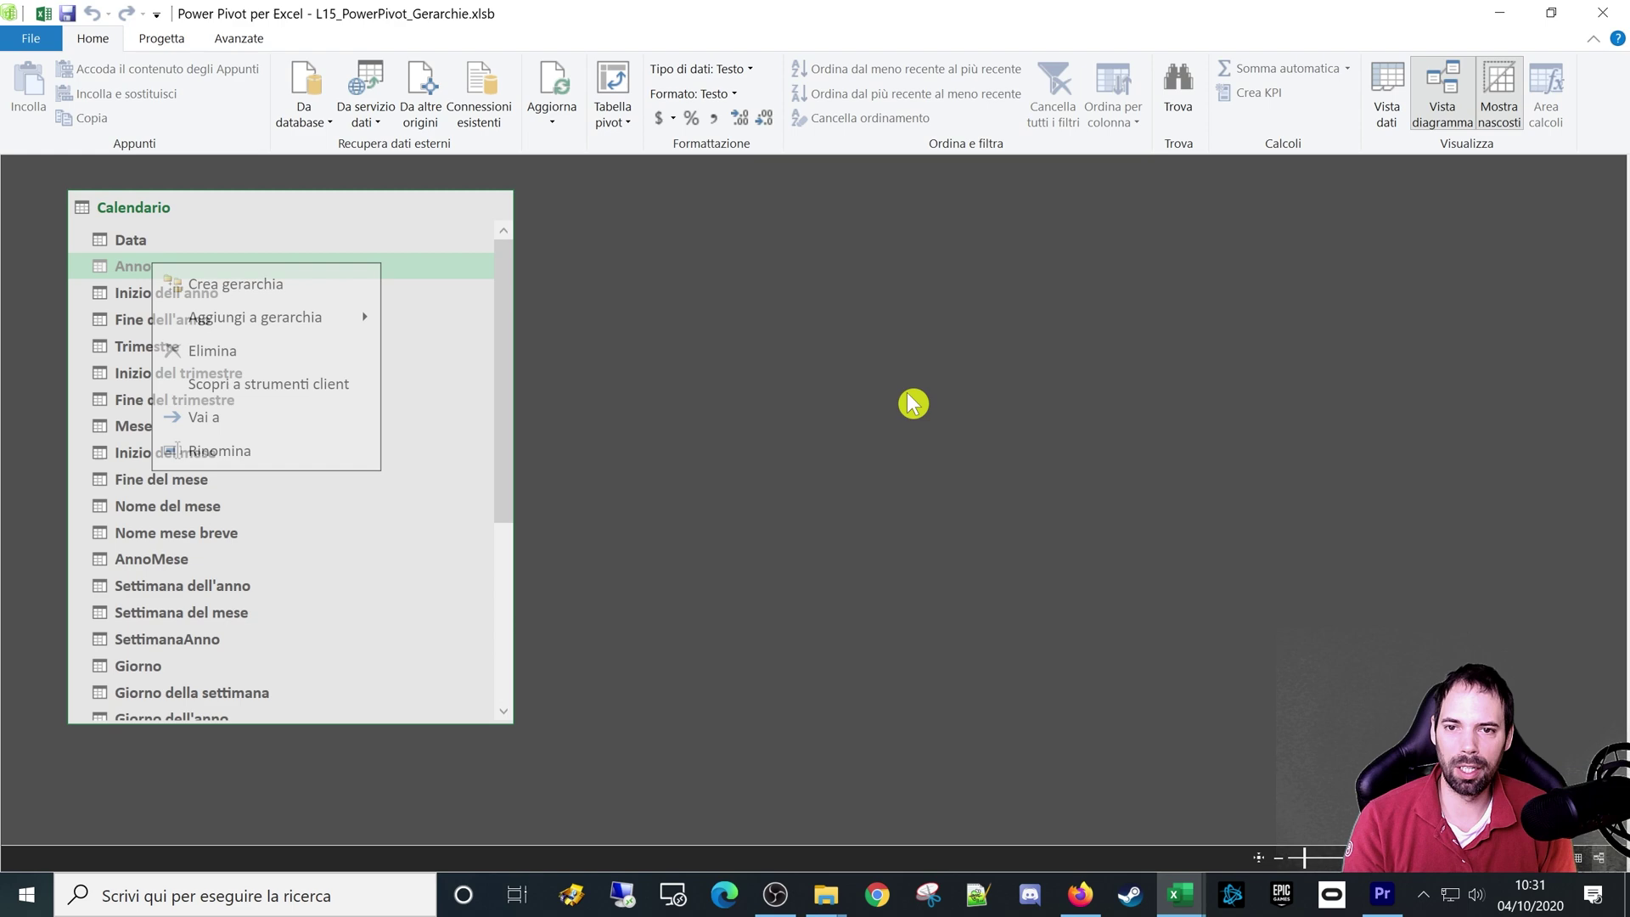
left_click(1603, 13)
Step: Expand Calendario and G-AnnoTriMese, then open Altri campi to confirm Anno is no longer listed
left_click(1171, 297)
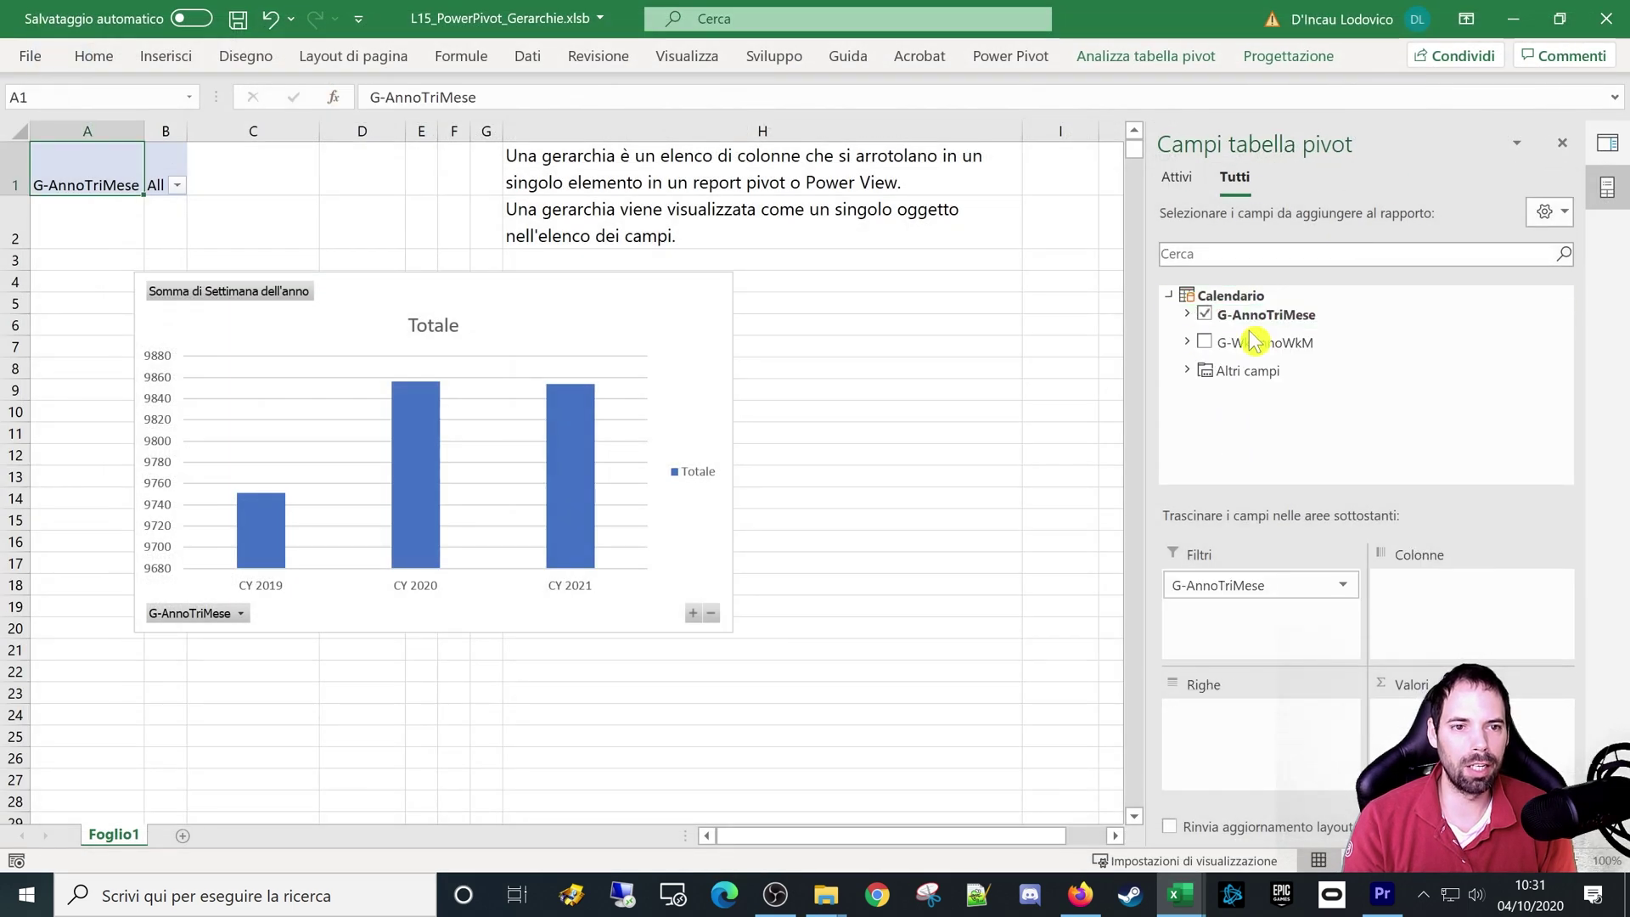
left_click(1179, 315)
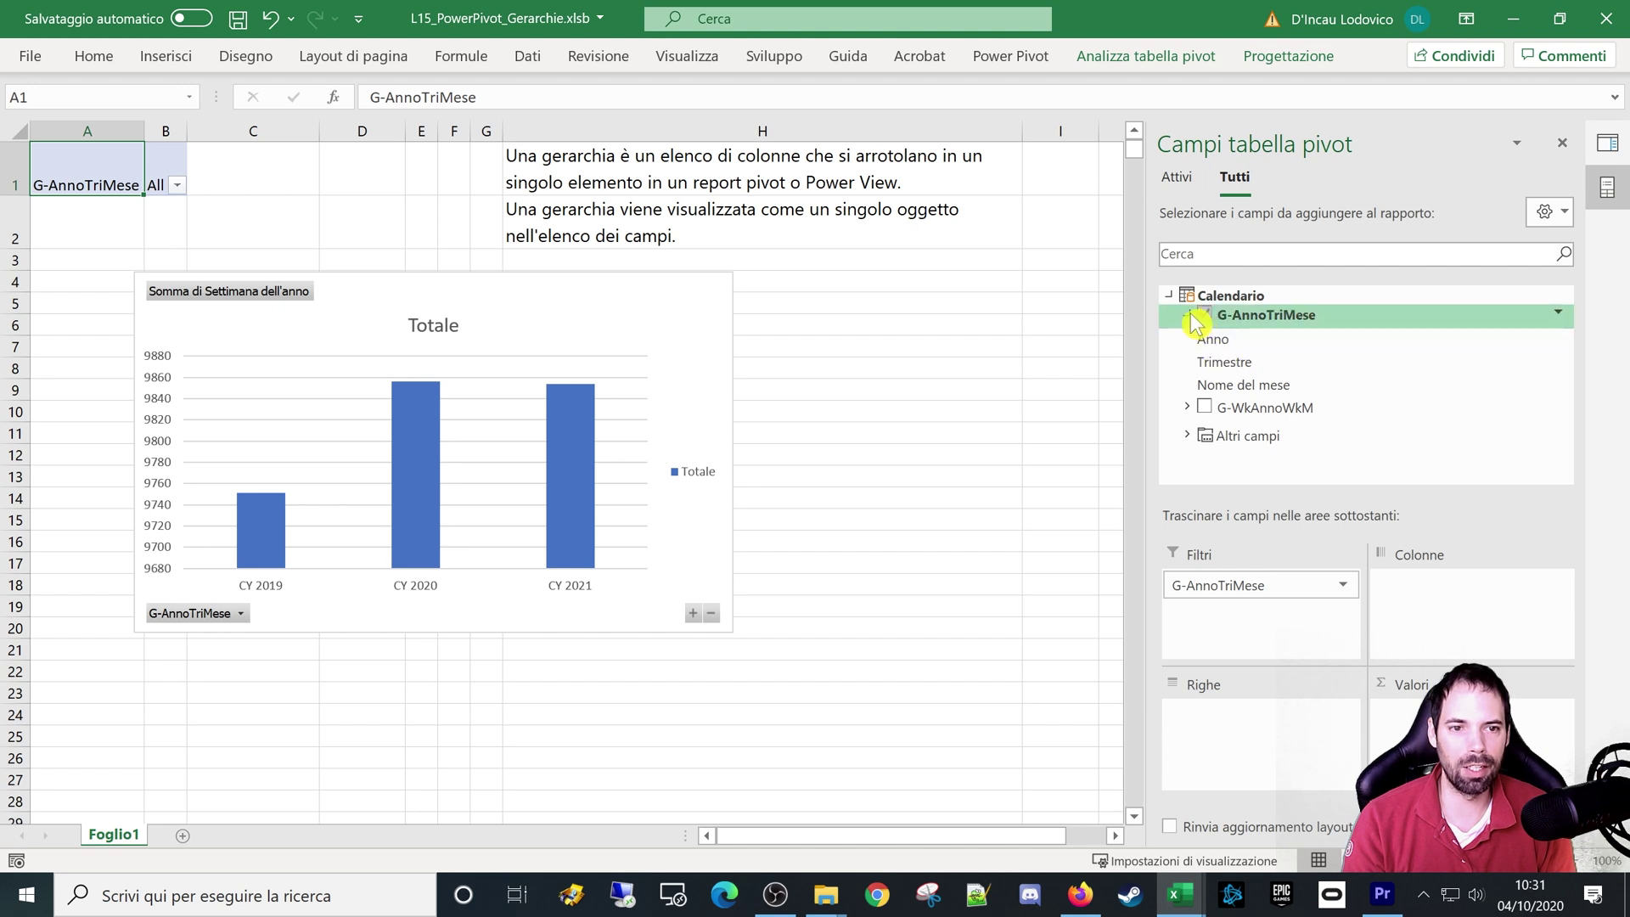
left_click(1187, 315)
left_click(1187, 371)
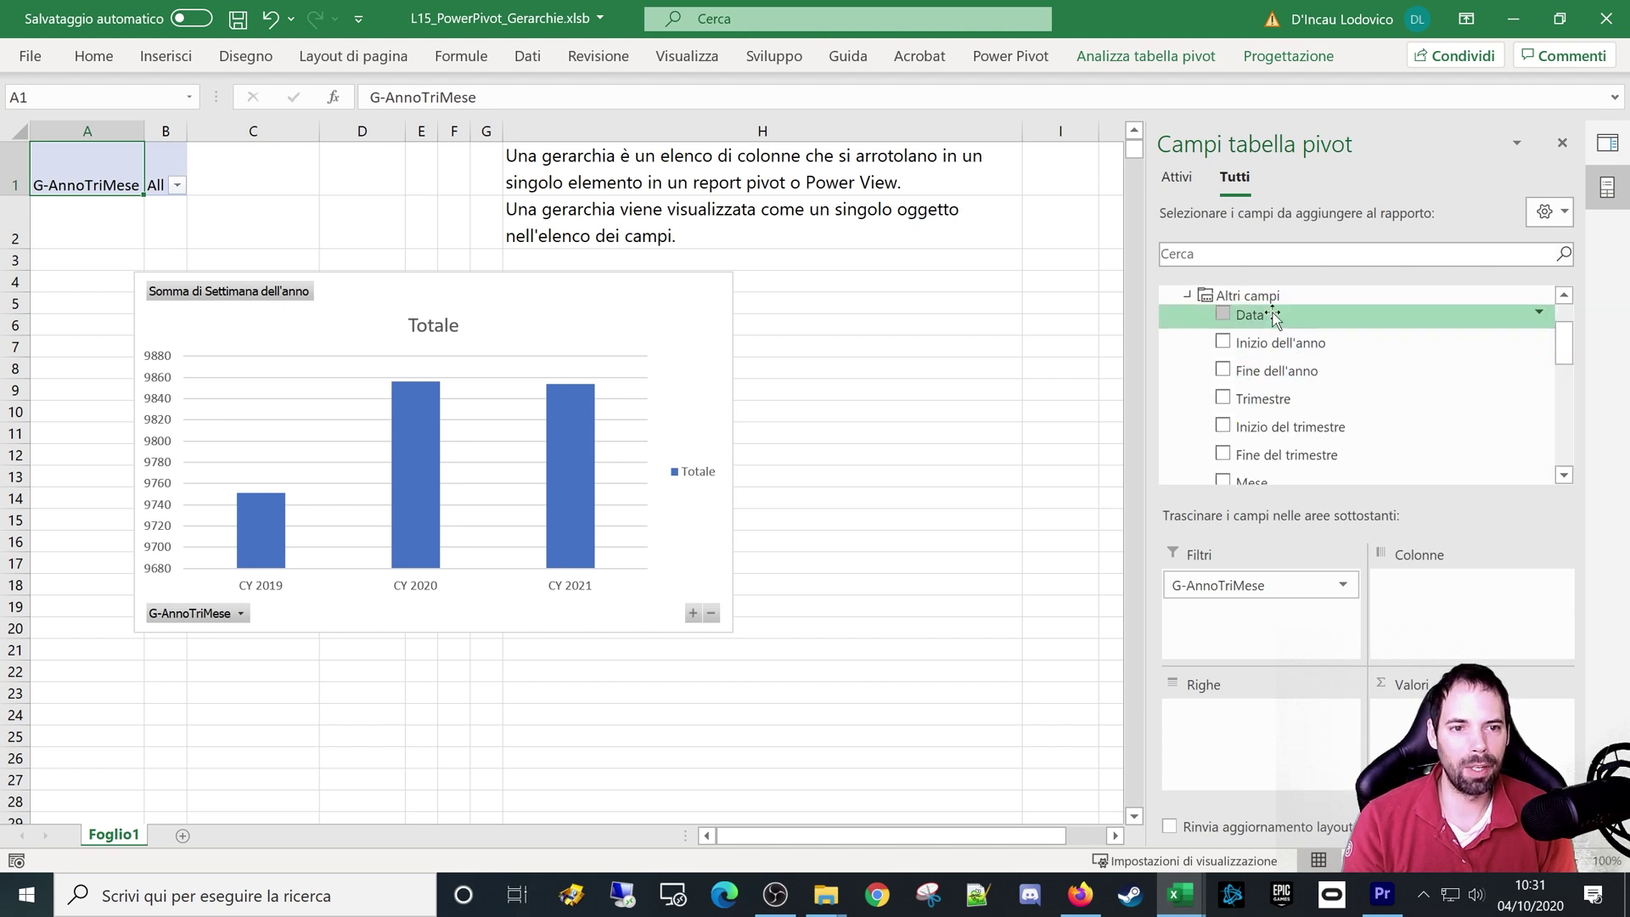